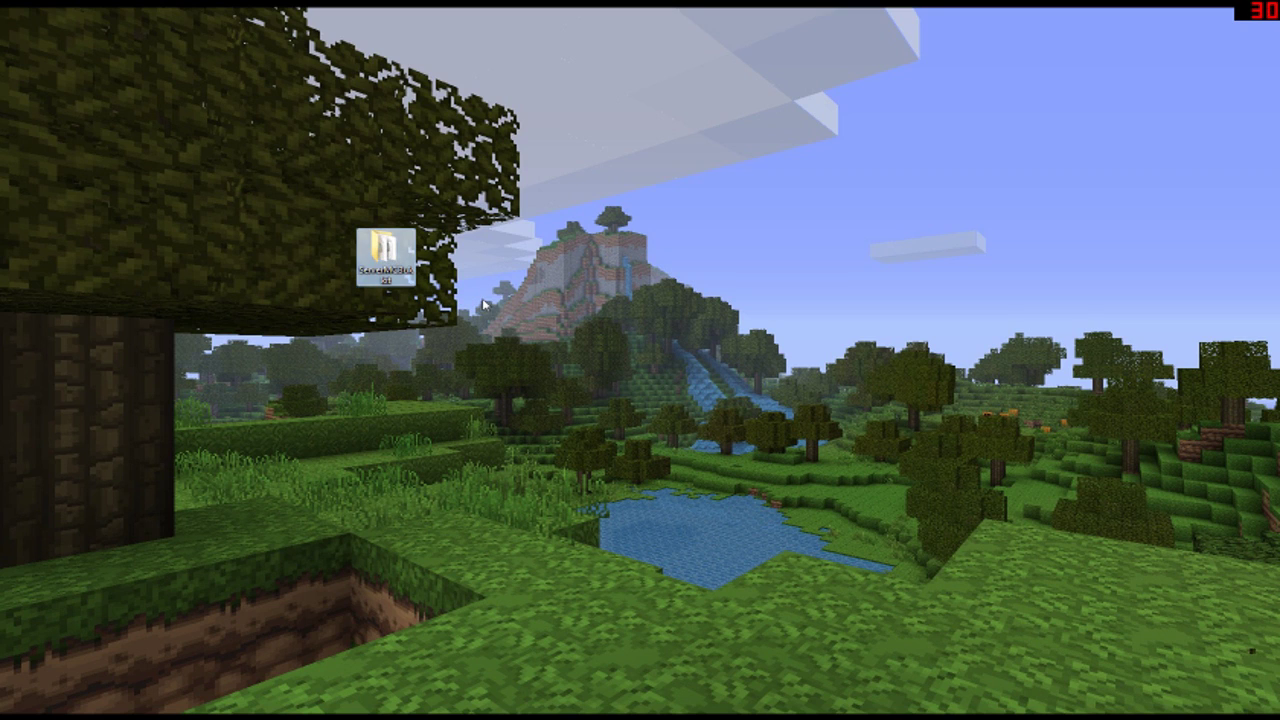
# Create a temporary new folder on the desktop, then delete it.
pyautogui.rightClick(758, 378)
pyautogui.moveTo(834, 542)
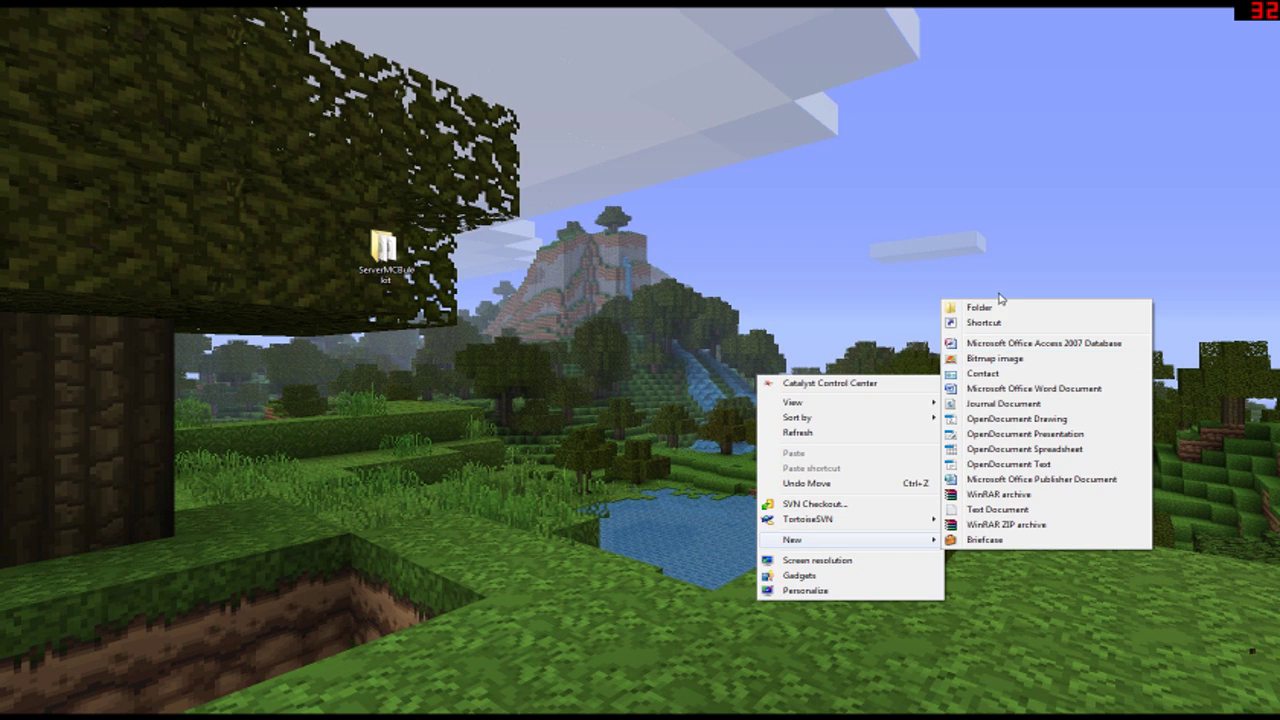
pyautogui.click(838, 265)
pyautogui.rightClick(577, 313)
pyautogui.moveTo(689, 469)
pyautogui.click(849, 474)
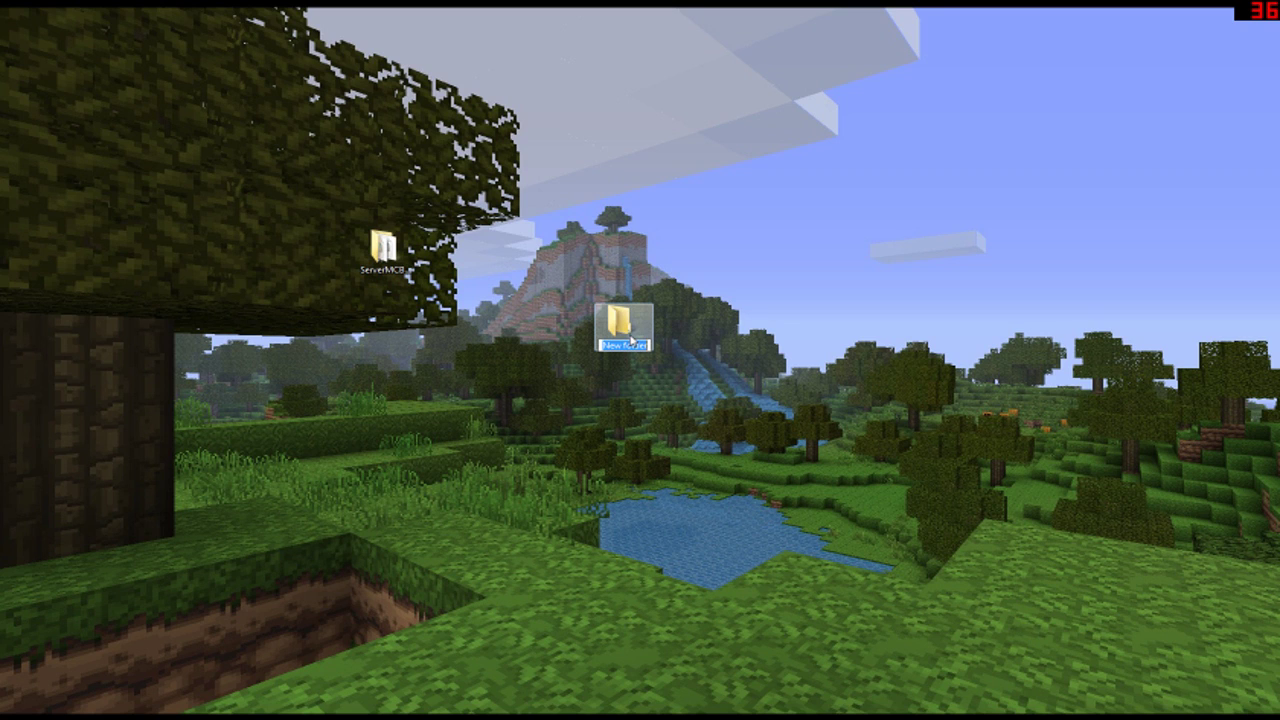
pyautogui.write('Se')
pyautogui.press('Escape')
pyautogui.press('Delete')
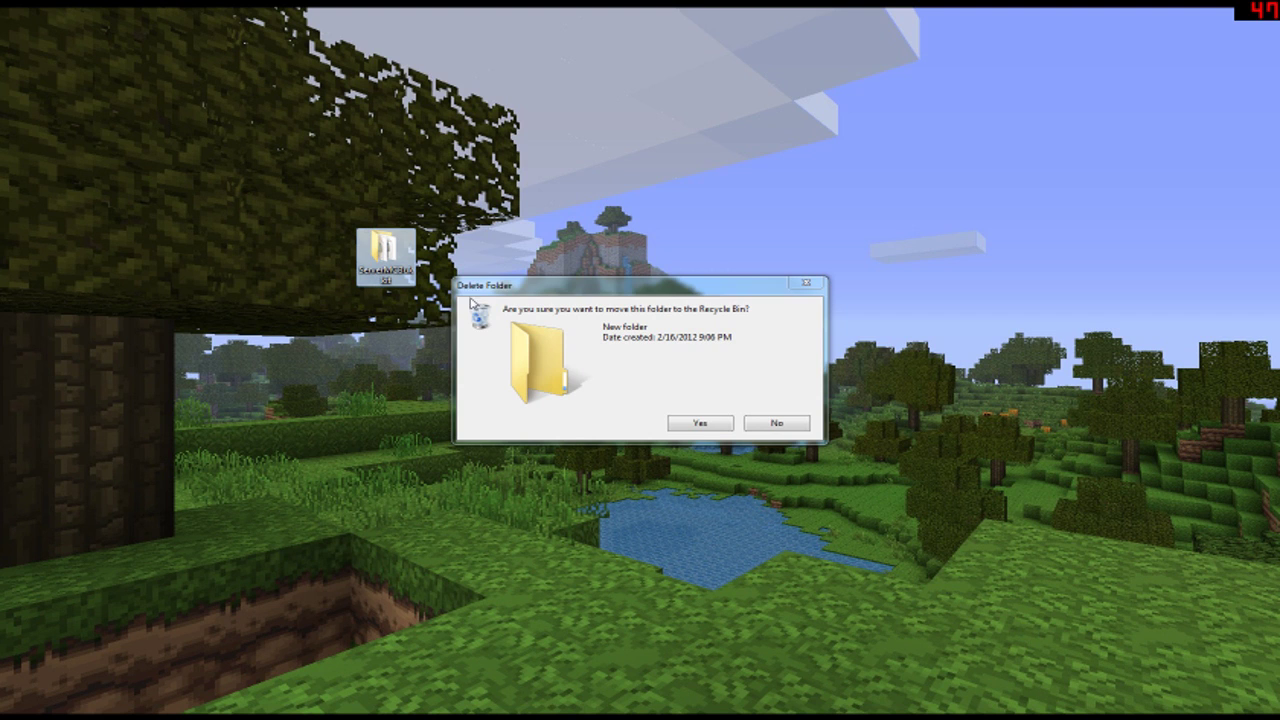
pyautogui.click(700, 423)
# Select all ServerMCBukkit items and recycle them, skipping the in-use craftbukkit jar.
pyautogui.doubleClick(405, 265)
pyautogui.moveTo(580, 515); pyautogui.dragTo(491, 251)
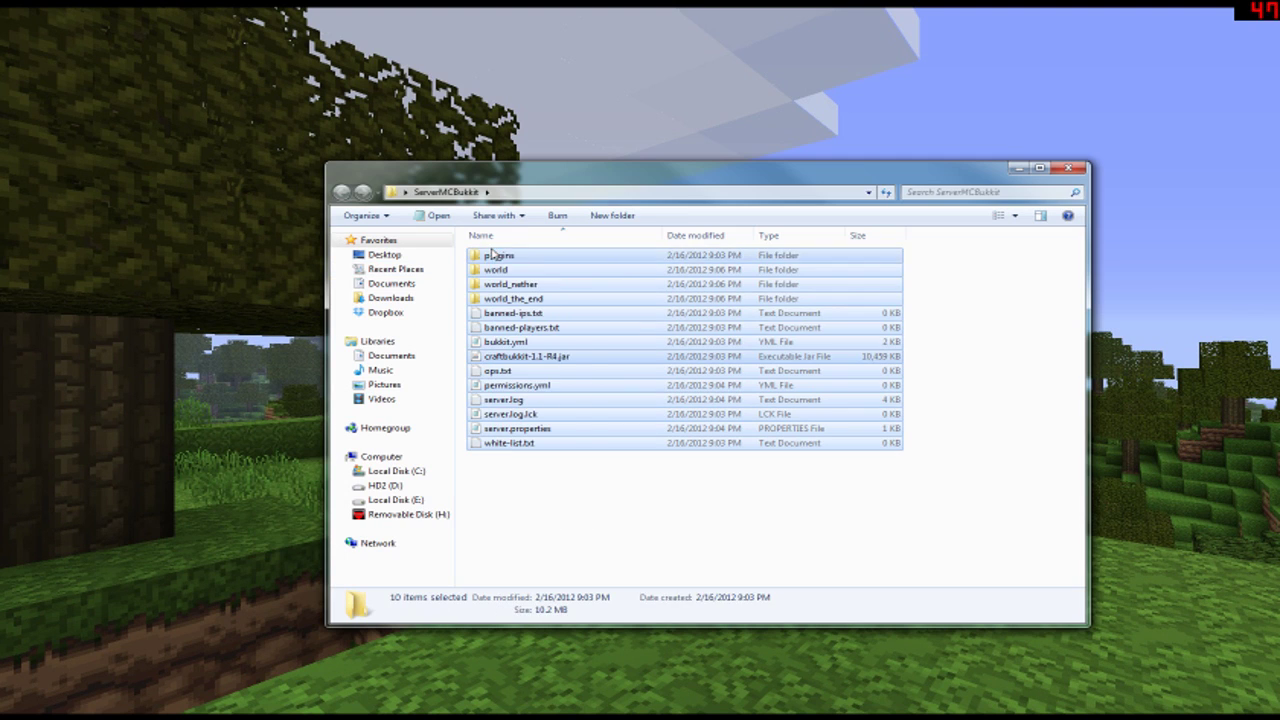
pyautogui.press('Delete')
pyautogui.click(706, 374)
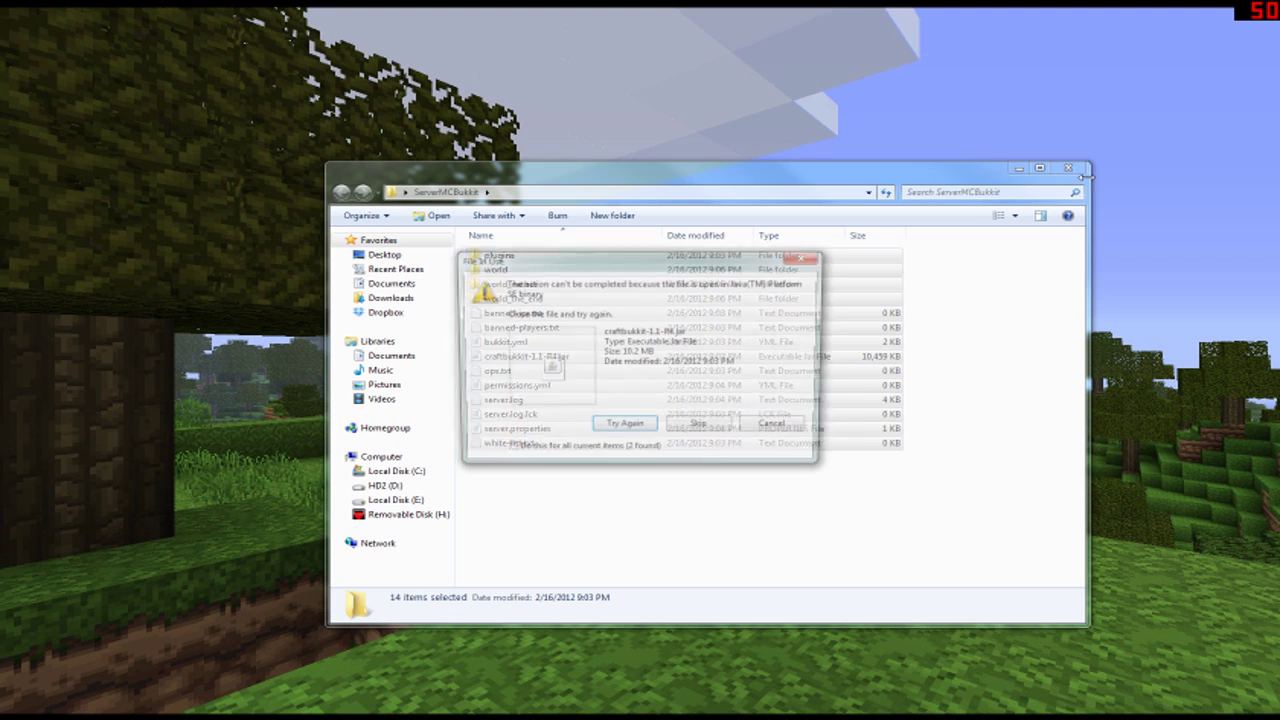
pyautogui.click(701, 427)
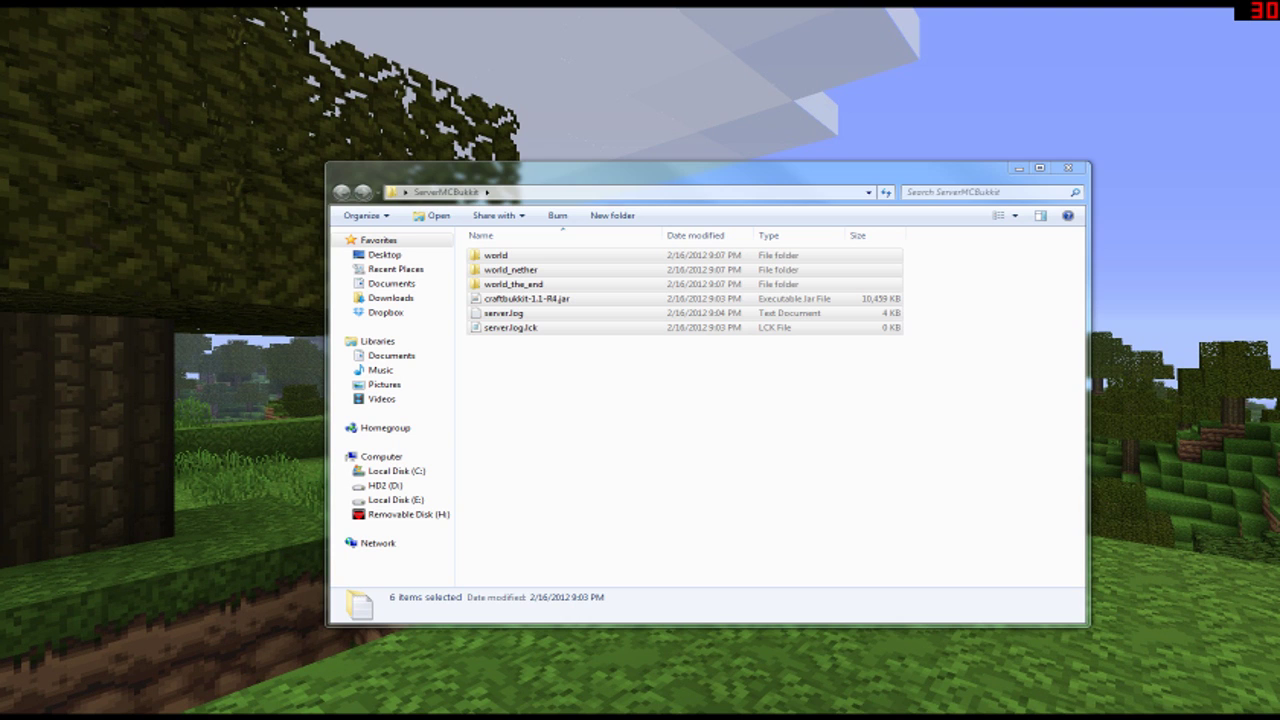
pyautogui.press('Delete')
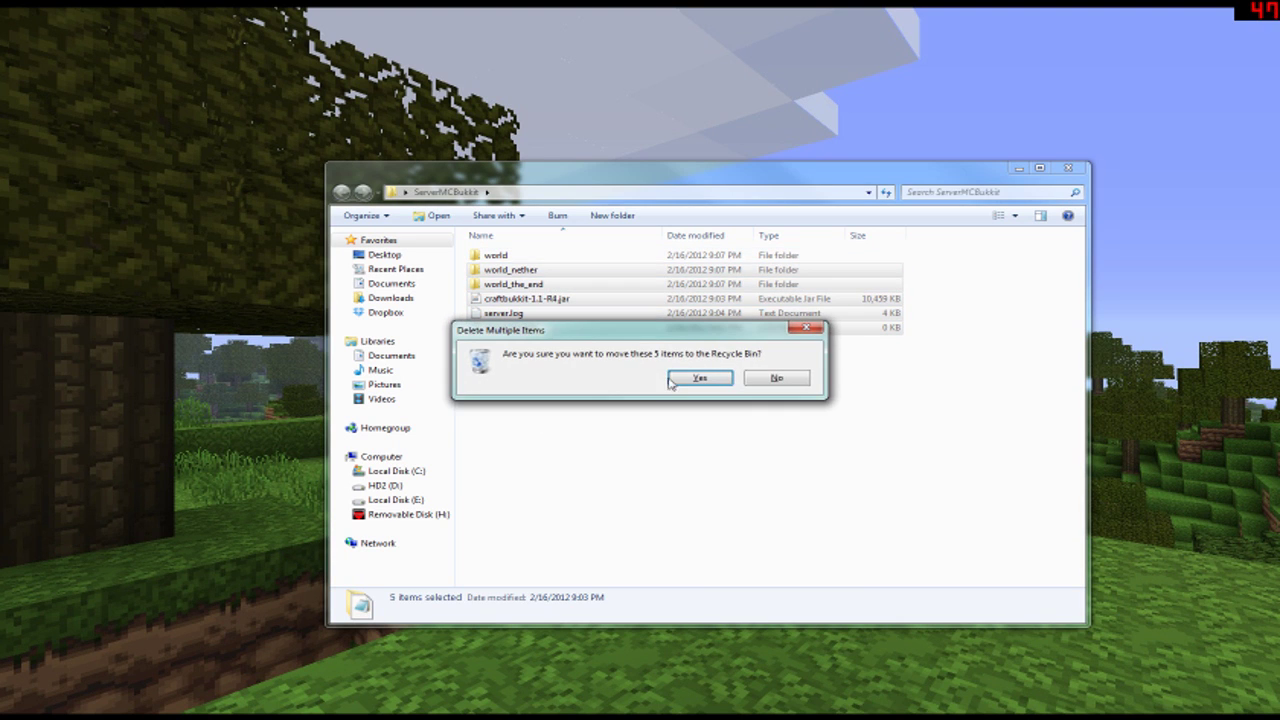
pyautogui.click(688, 378)
# Delete the leftover world folder and close the now-empty ServerMCBukkit window.
pyautogui.click(540, 256)
pyautogui.press('Delete')
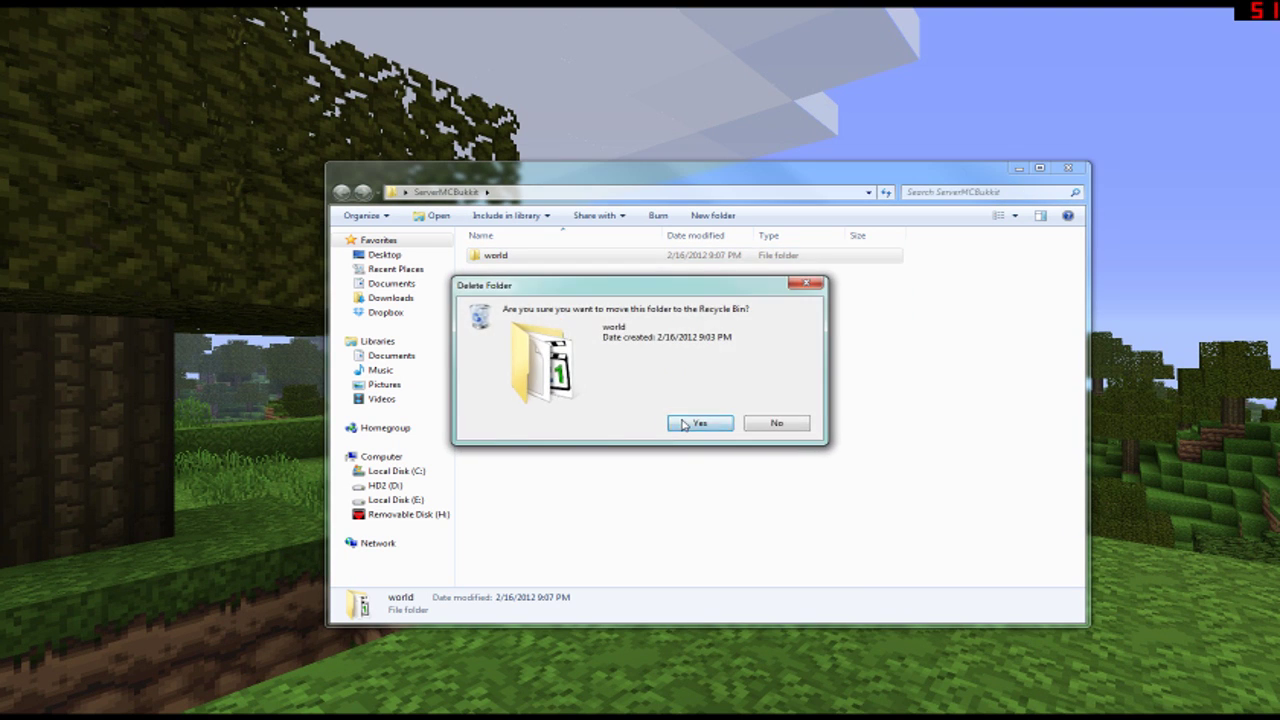
pyautogui.press('Return')
pyautogui.click(1071, 167)
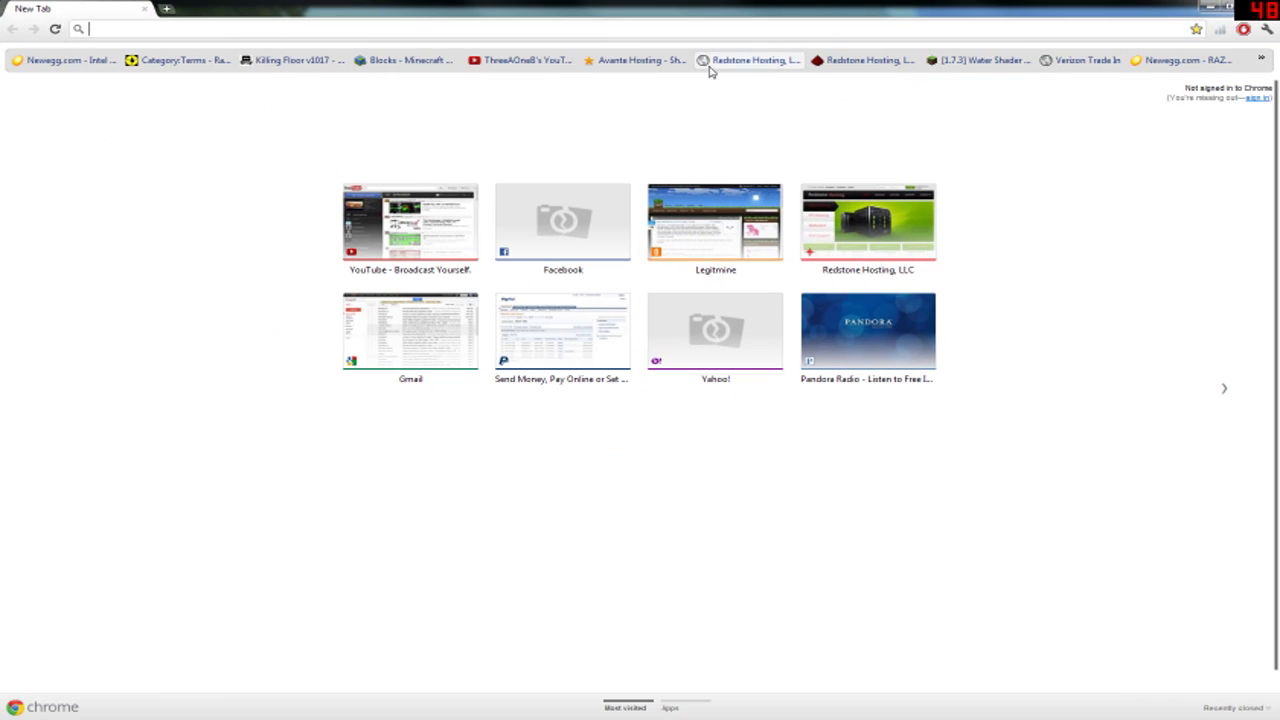
# Load bukkit.org and download the Recommended Build craftbukkit.jar.
pyautogui.write('bukkit.org')
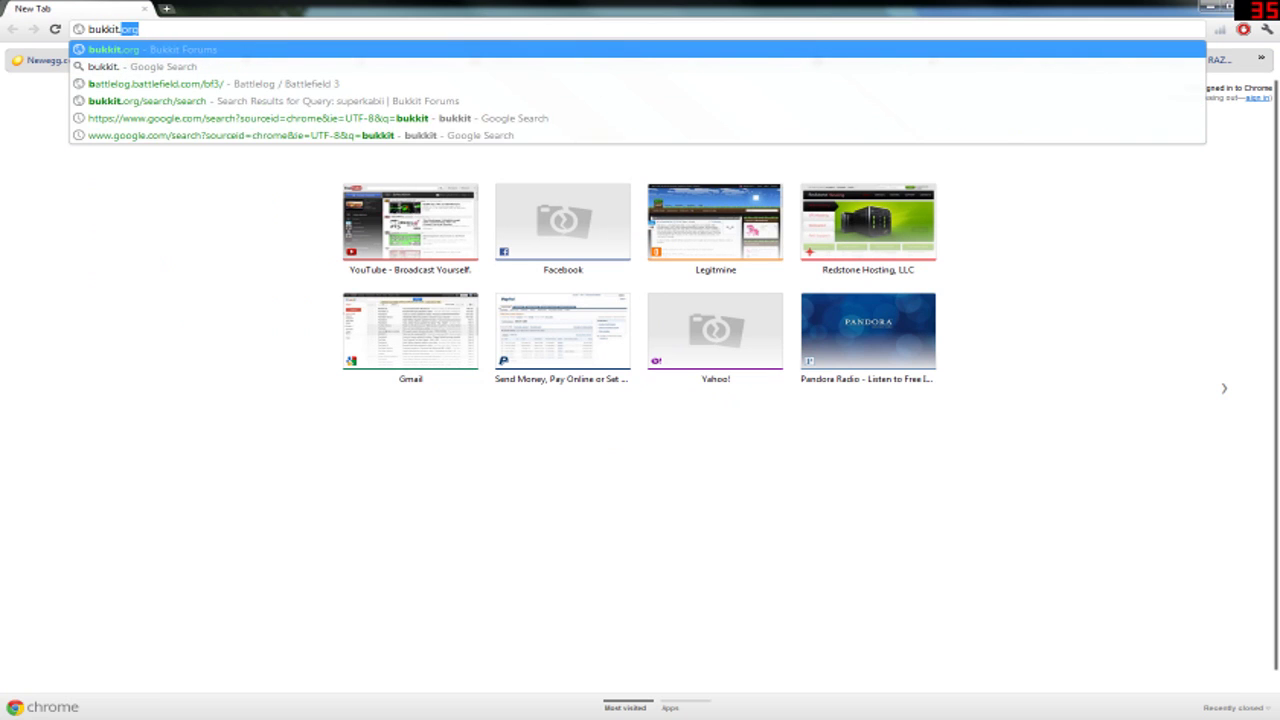
pyautogui.press('Return')
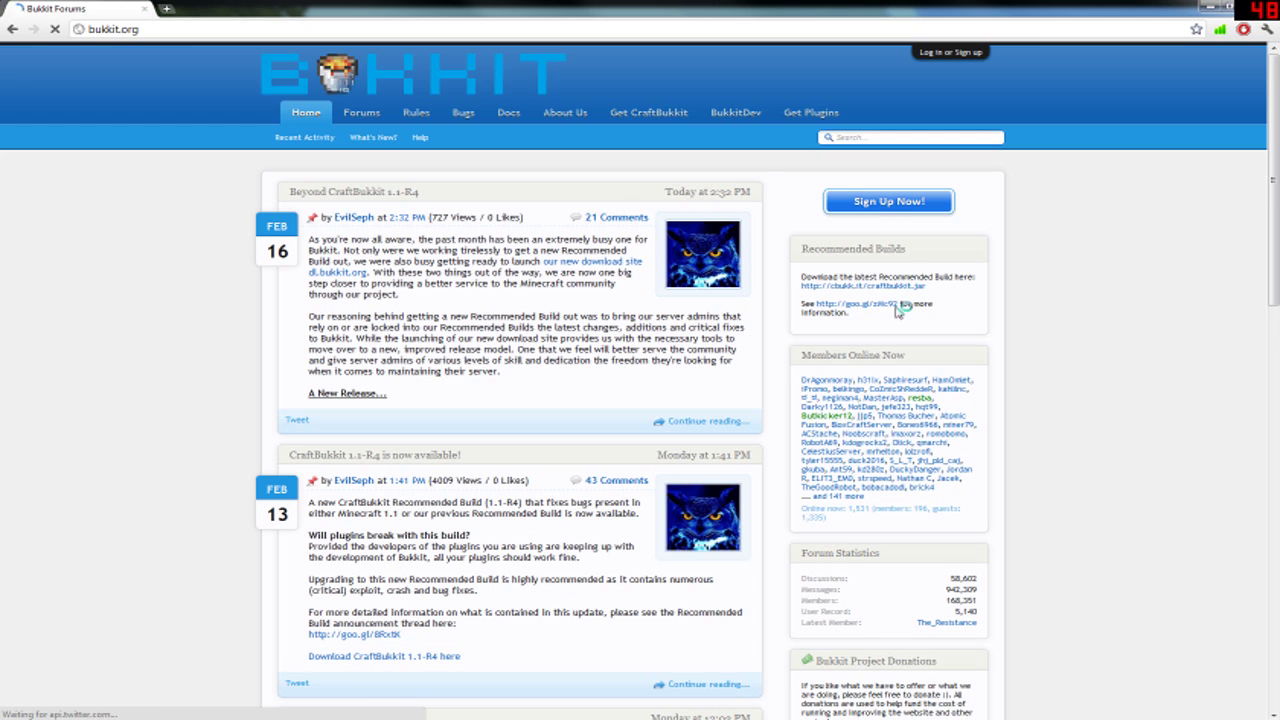
pyautogui.doubleClick(882, 249)
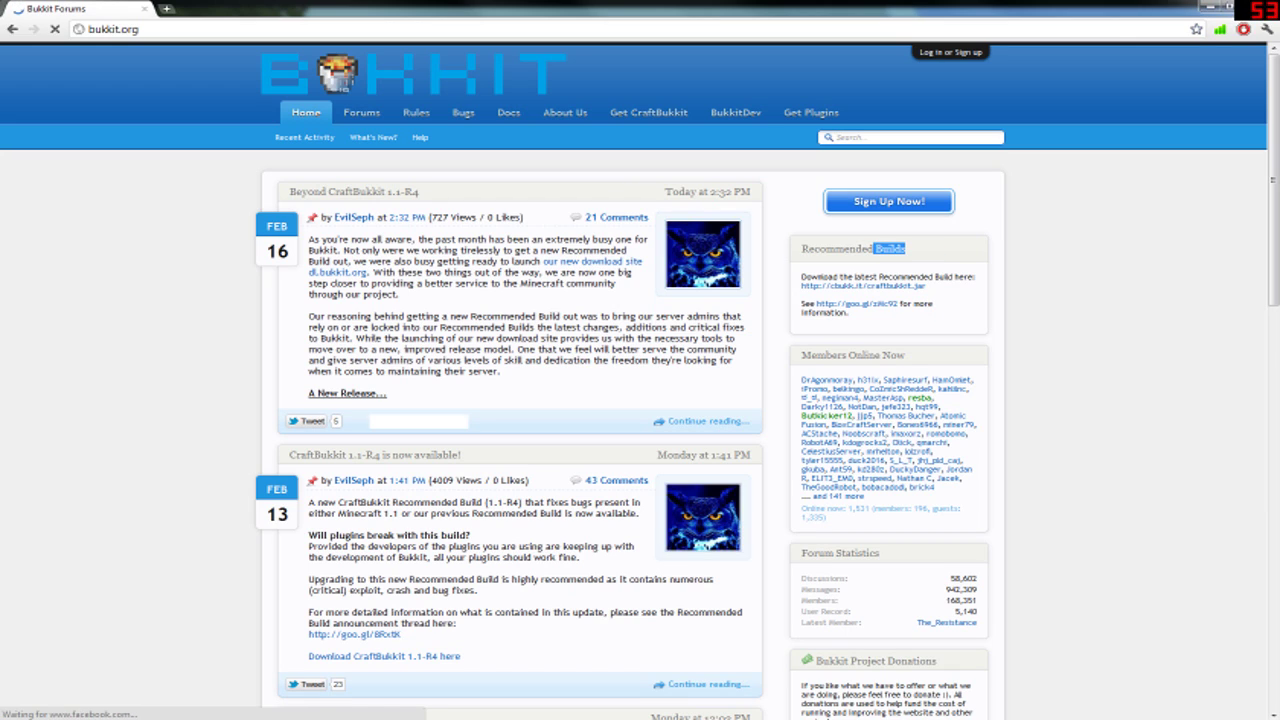
pyautogui.moveTo(990, 277); pyautogui.dragTo(822, 278)
pyautogui.click(870, 286)
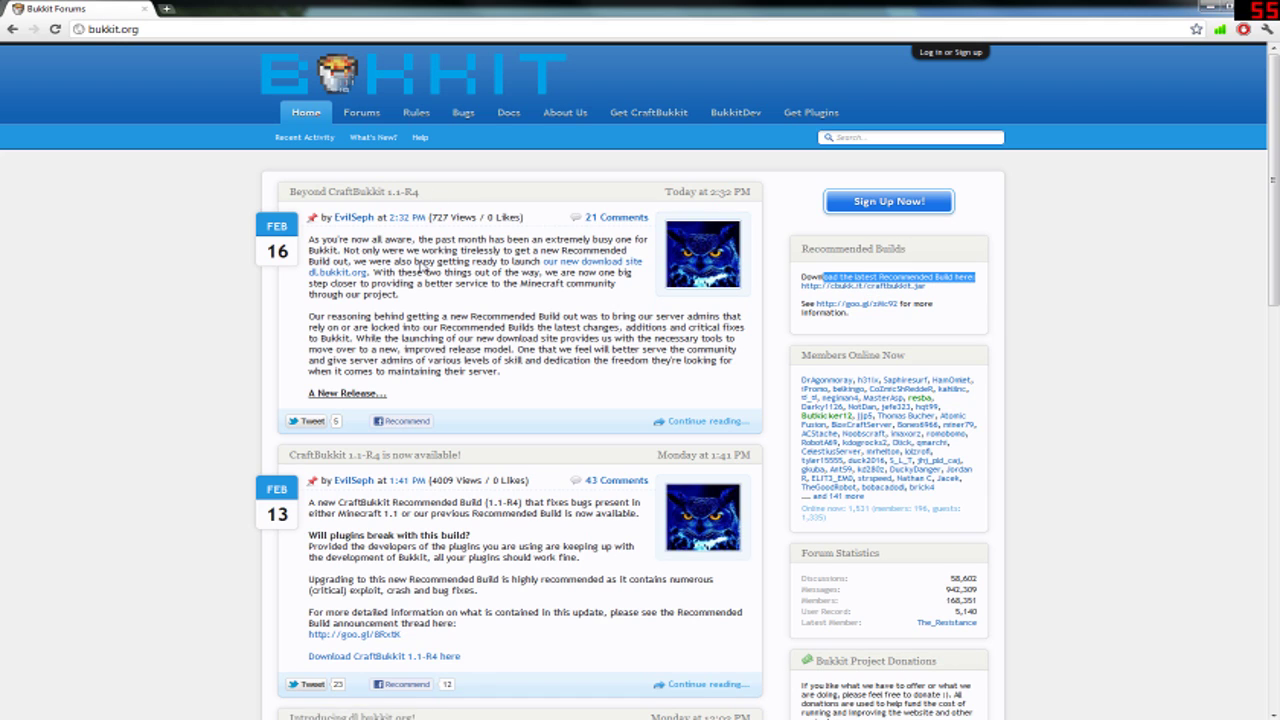
# Keep the craftbukkit-1.1-R4.jar download and show it in the Downloads folder.
pyautogui.click(248, 706)
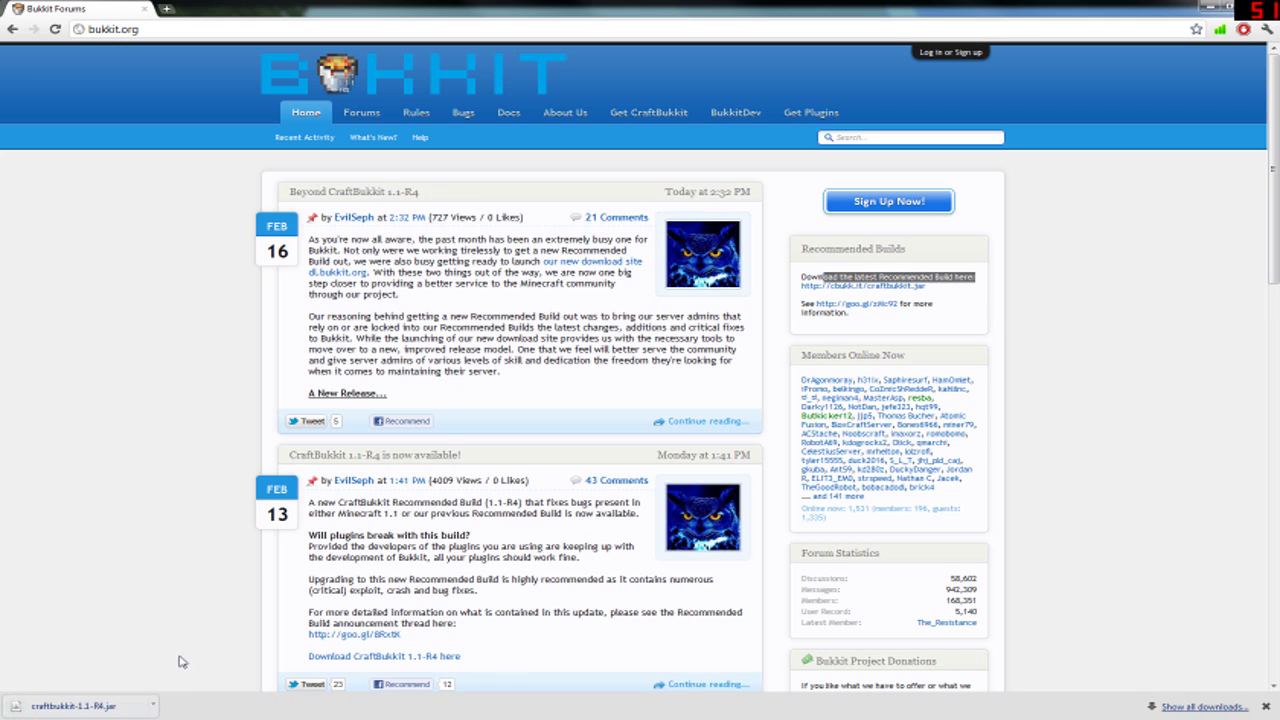
pyautogui.click(153, 706)
pyautogui.click(220, 669)
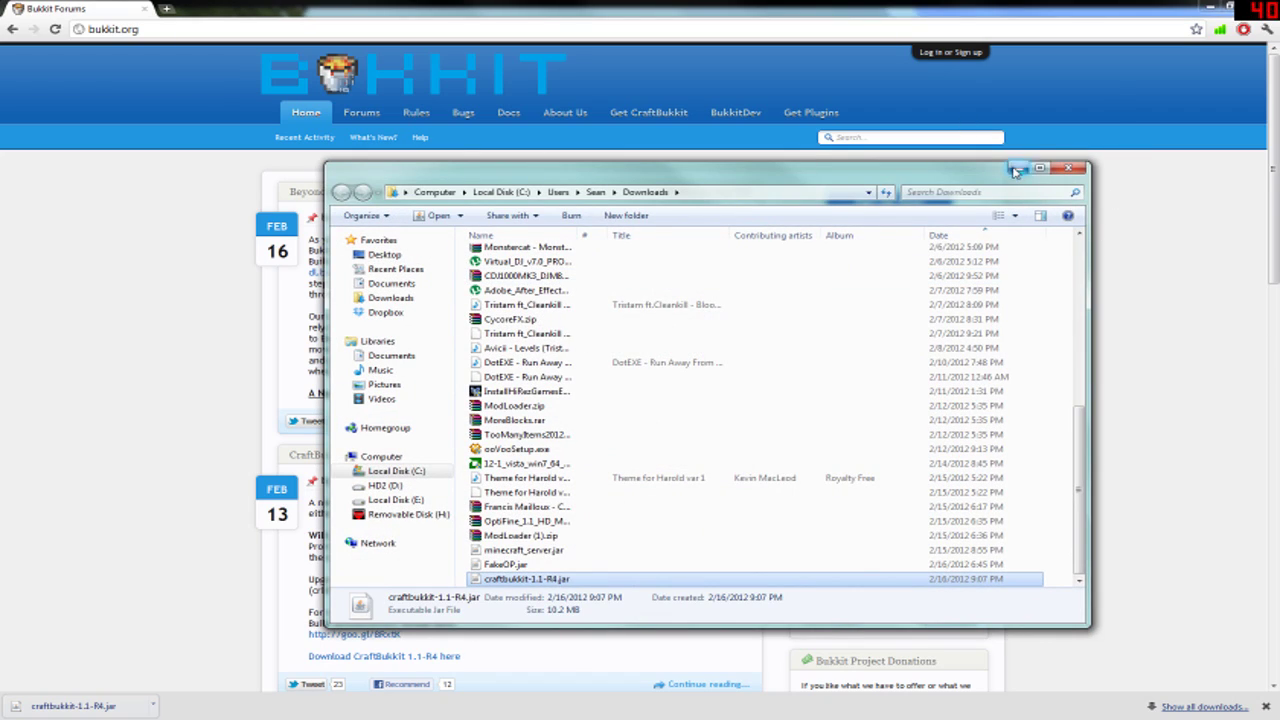
# Move craftbukkit-1.1-R4.jar from Downloads into the ServerMCBukkit desktop folder and confirm it arrived.
pyautogui.moveTo(1015, 168); pyautogui.dragTo(1032, 91)
pyautogui.click(1229, 8)
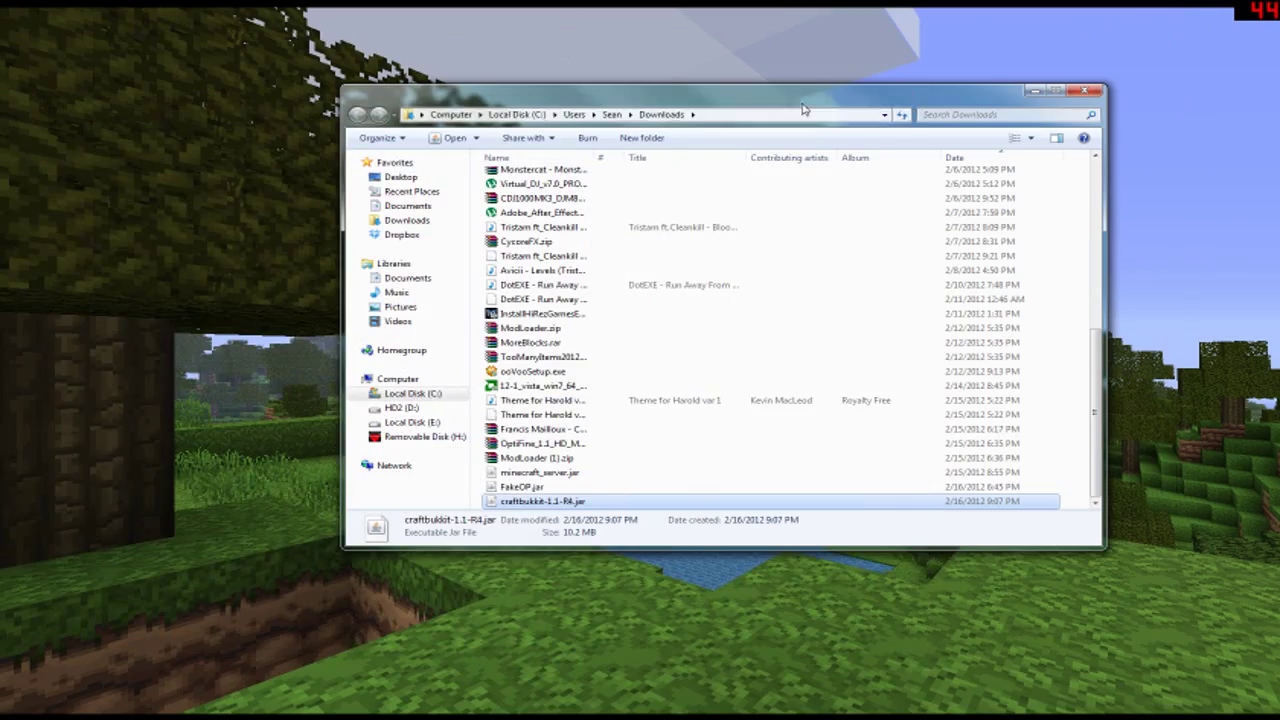
pyautogui.moveTo(700, 92); pyautogui.dragTo(897, 98)
pyautogui.moveTo(746, 508); pyautogui.dragTo(382, 252)
pyautogui.moveTo(842, 110); pyautogui.dragTo(528, 112)
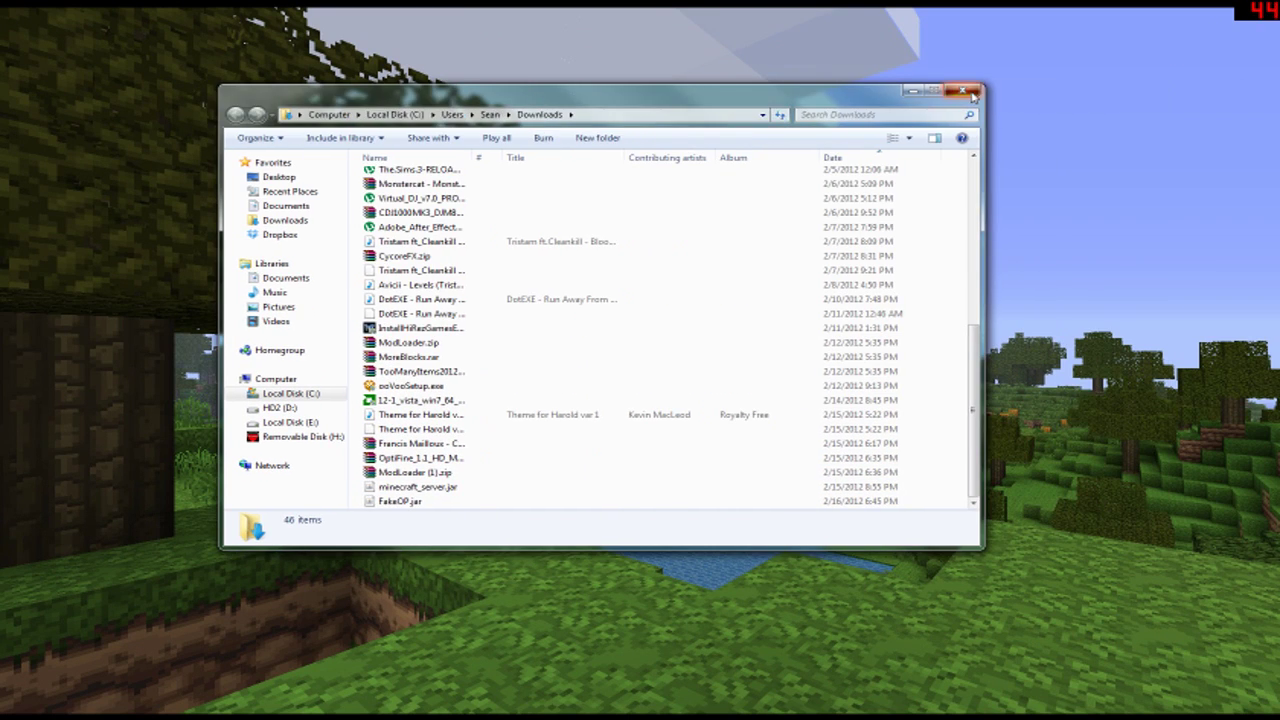
pyautogui.click(962, 95)
pyautogui.doubleClick(383, 250)
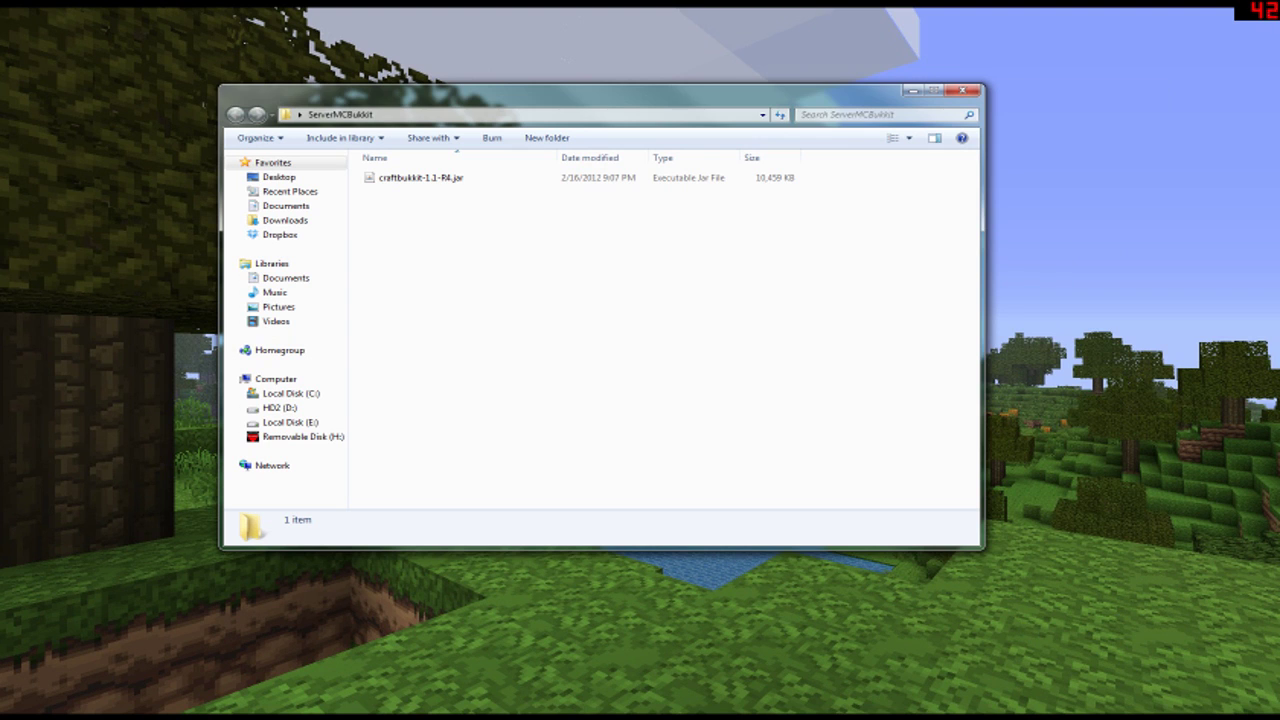
pyautogui.hotkey('alt', 'Tab')
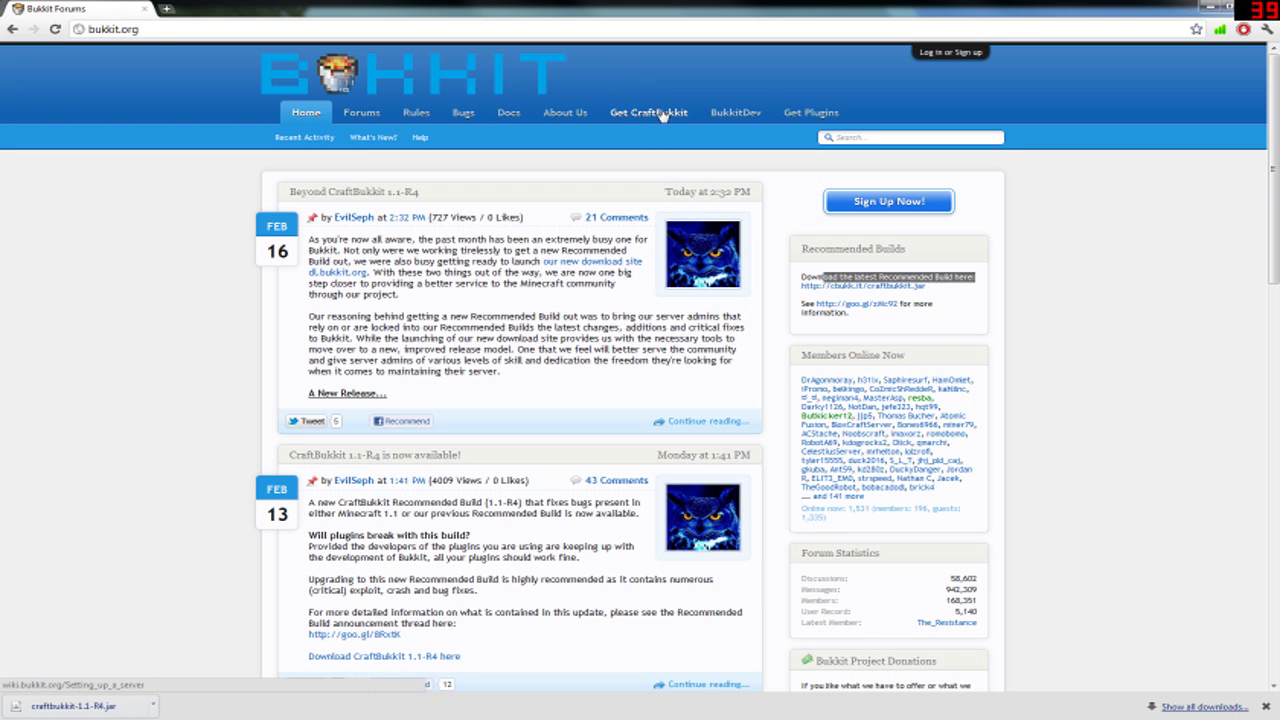
# Open the Bukkit wiki's Setting up a server guide and read the first Windows startup script.
pyautogui.click(665, 114)
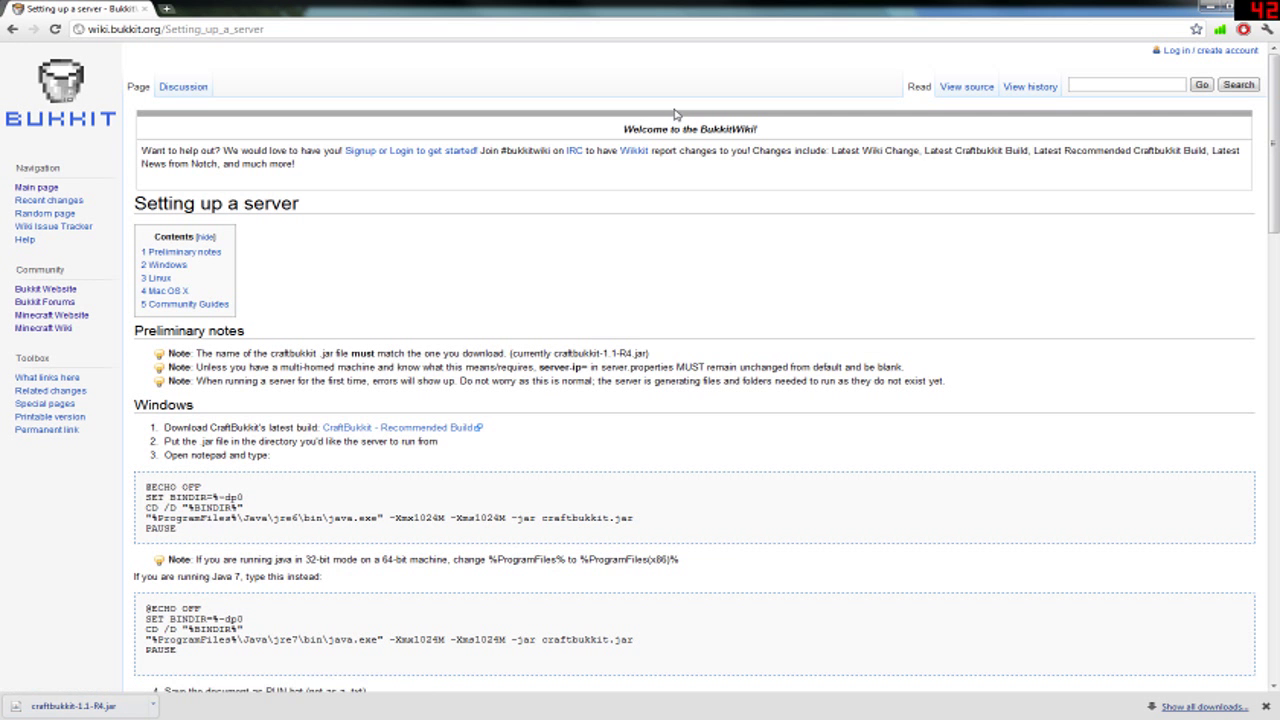
pyautogui.scroll(-1, 590, 255)
pyautogui.moveTo(432, 432); pyautogui.dragTo(368, 424)
pyautogui.click(368, 424)
pyautogui.scroll(-2, 368, 424)
pyautogui.scroll(1, 368, 424)
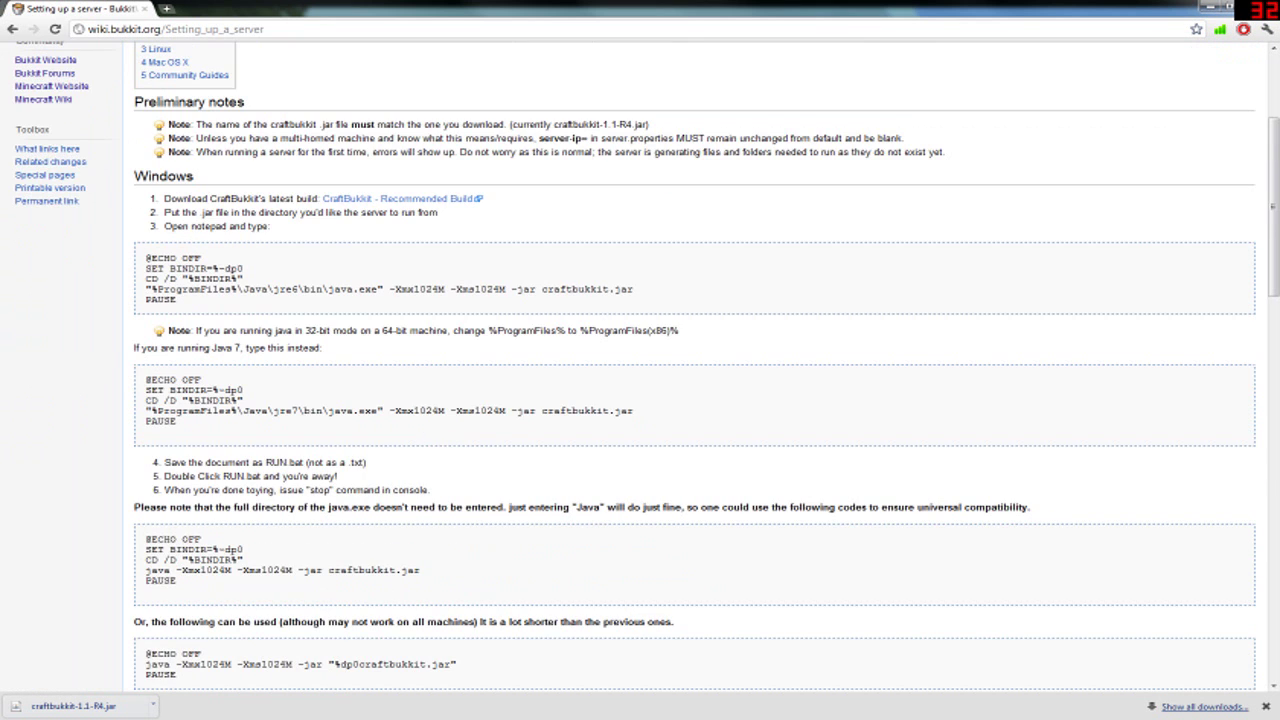
pyautogui.scroll(-2, 218, 312)
pyautogui.scroll(3, 339, 380)
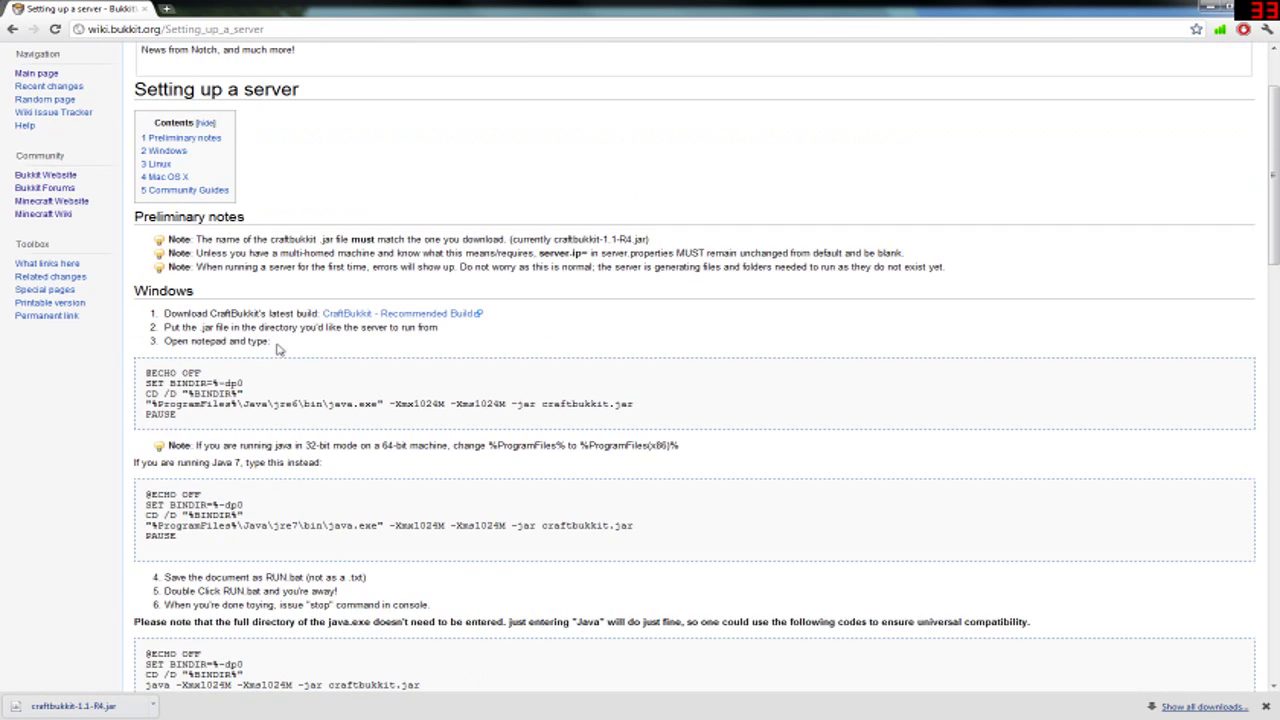
pyautogui.moveTo(180, 424); pyautogui.dragTo(146, 370)
pyautogui.click(176, 428)
# Scroll through the remaining Windows and Linux startup script sections of the guide.
pyautogui.scroll(-1, 232, 479)
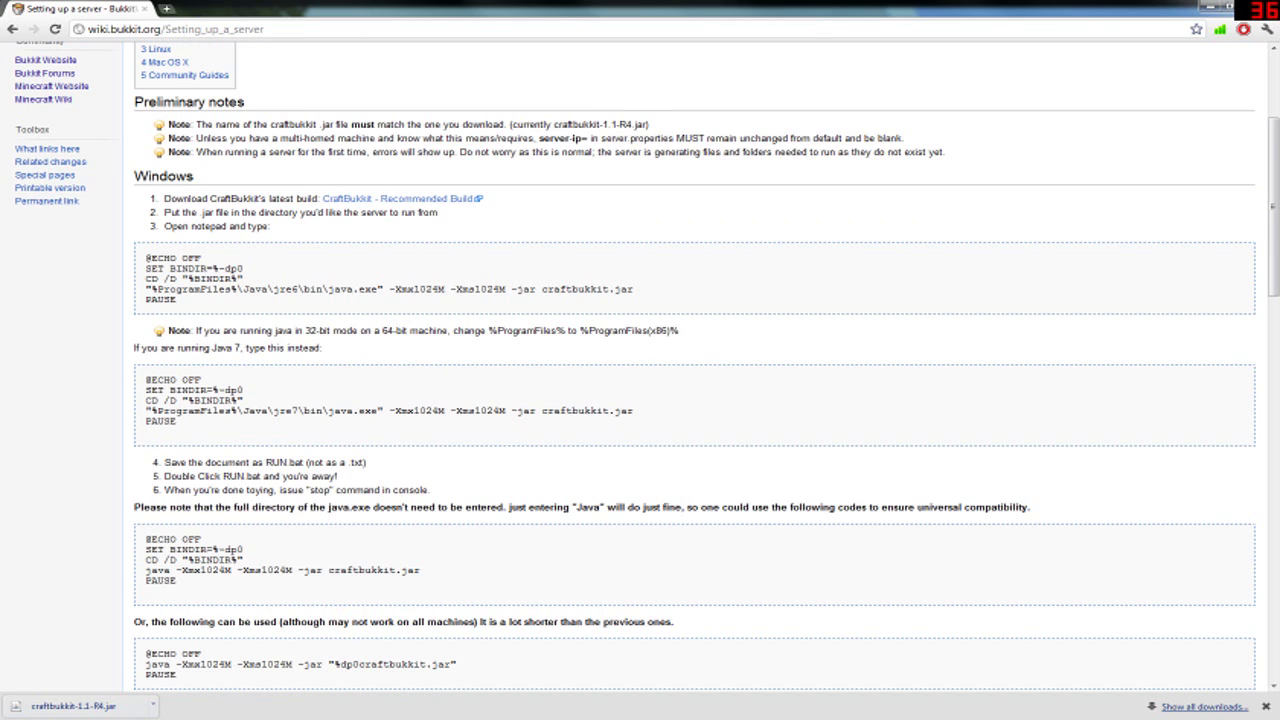
pyautogui.scroll(-1, 266, 476)
pyautogui.moveTo(232, 474); pyautogui.dragTo(148, 426)
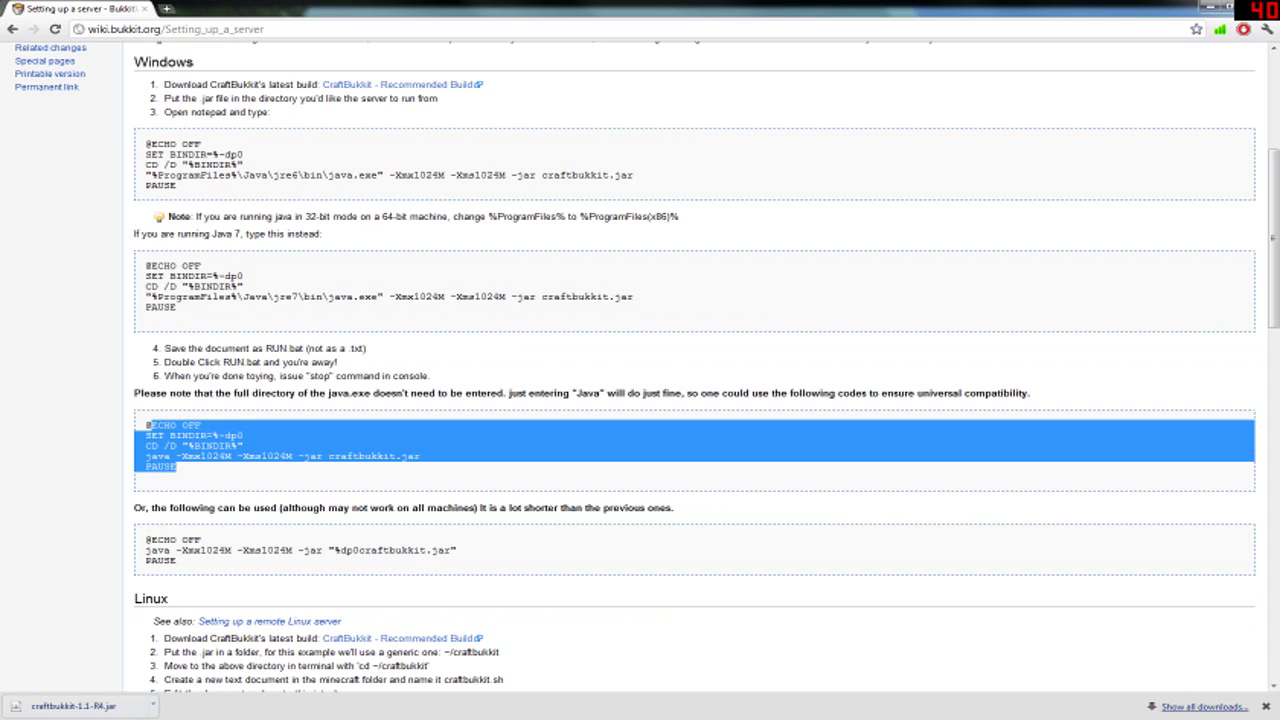
pyautogui.scroll(-3, 247, 448)
pyautogui.moveTo(312, 456); pyautogui.dragTo(148, 398)
pyautogui.scroll(-4, 312, 456)
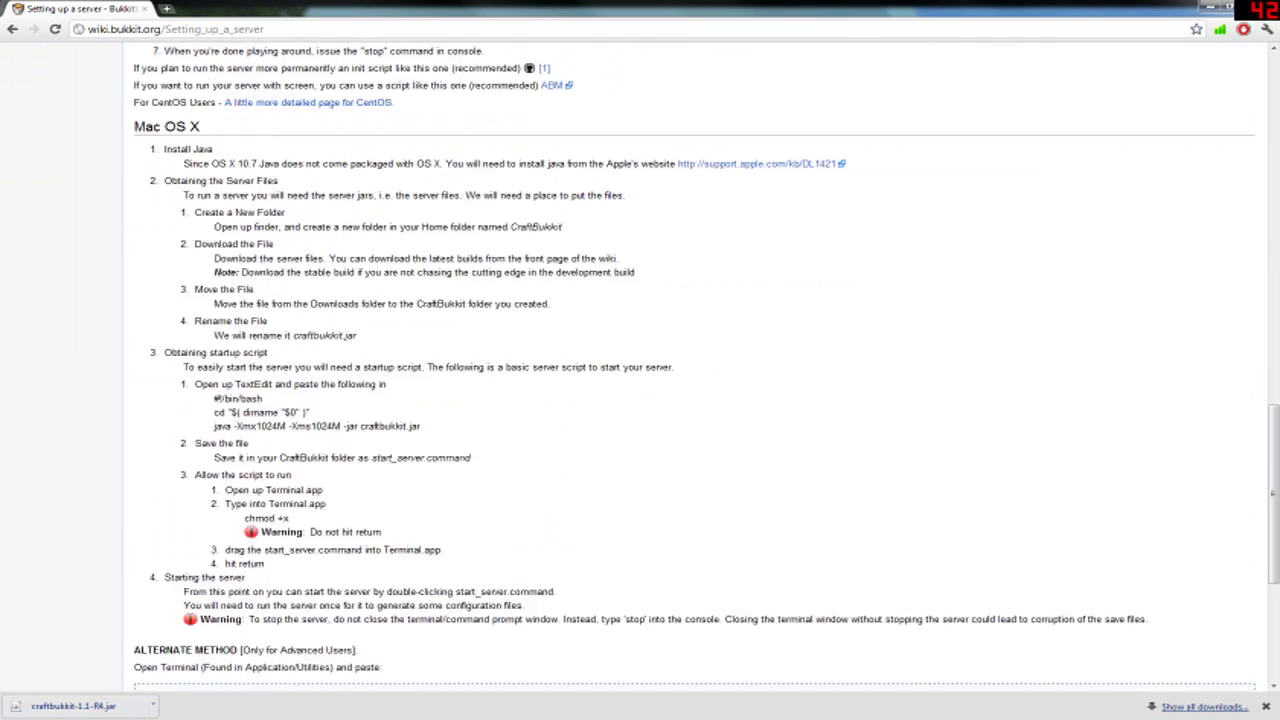
pyautogui.scroll(5, 640, 360)
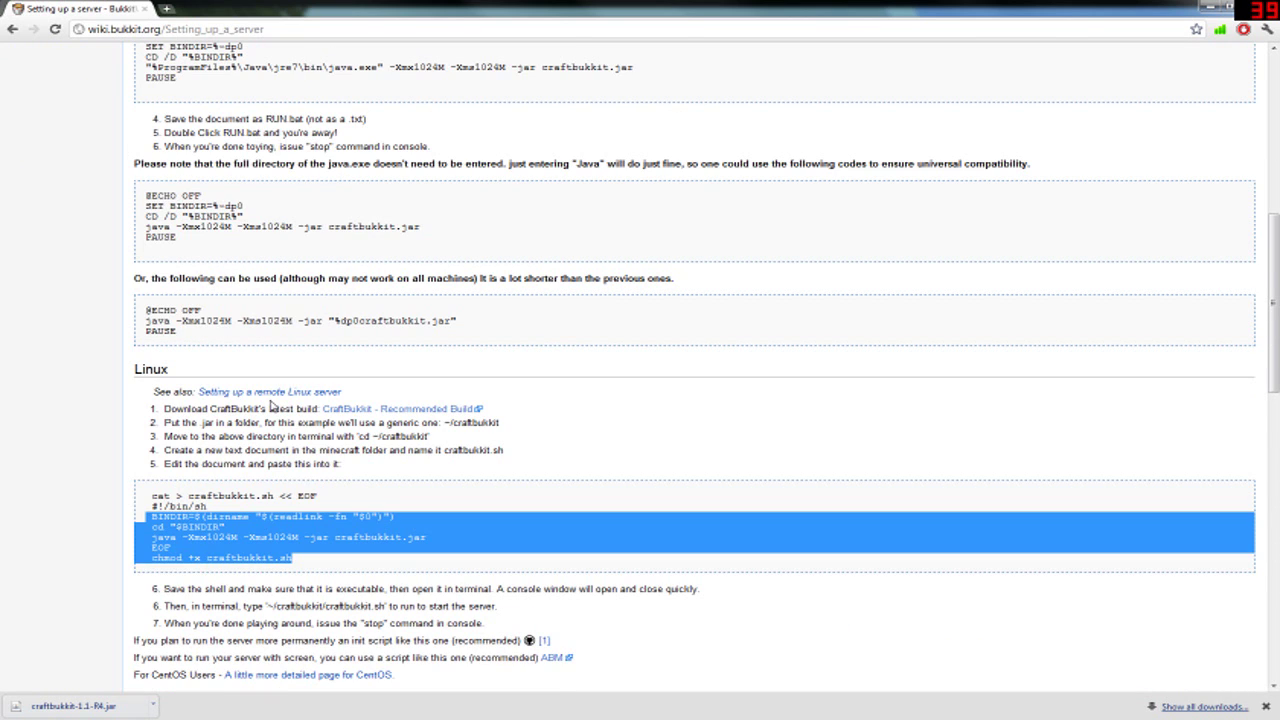
pyautogui.scroll(1, 270, 405)
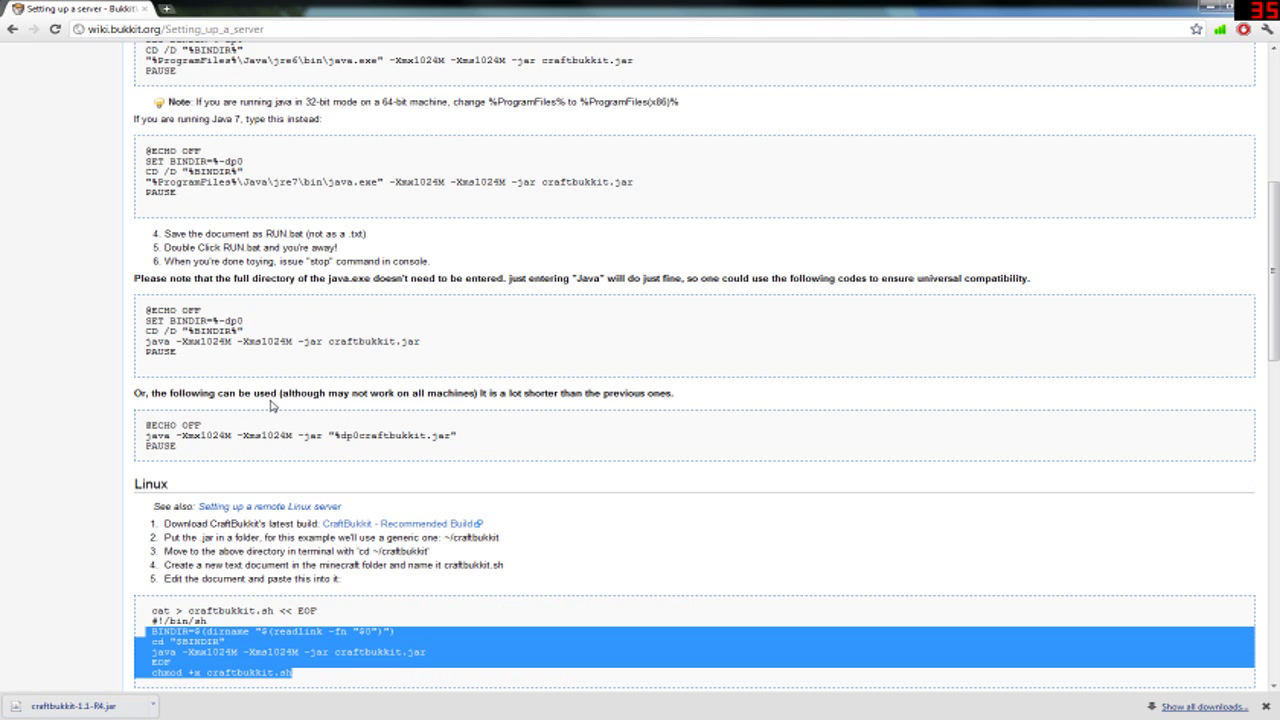
pyautogui.scroll(3, 270, 405)
pyautogui.scroll(-1, 270, 405)
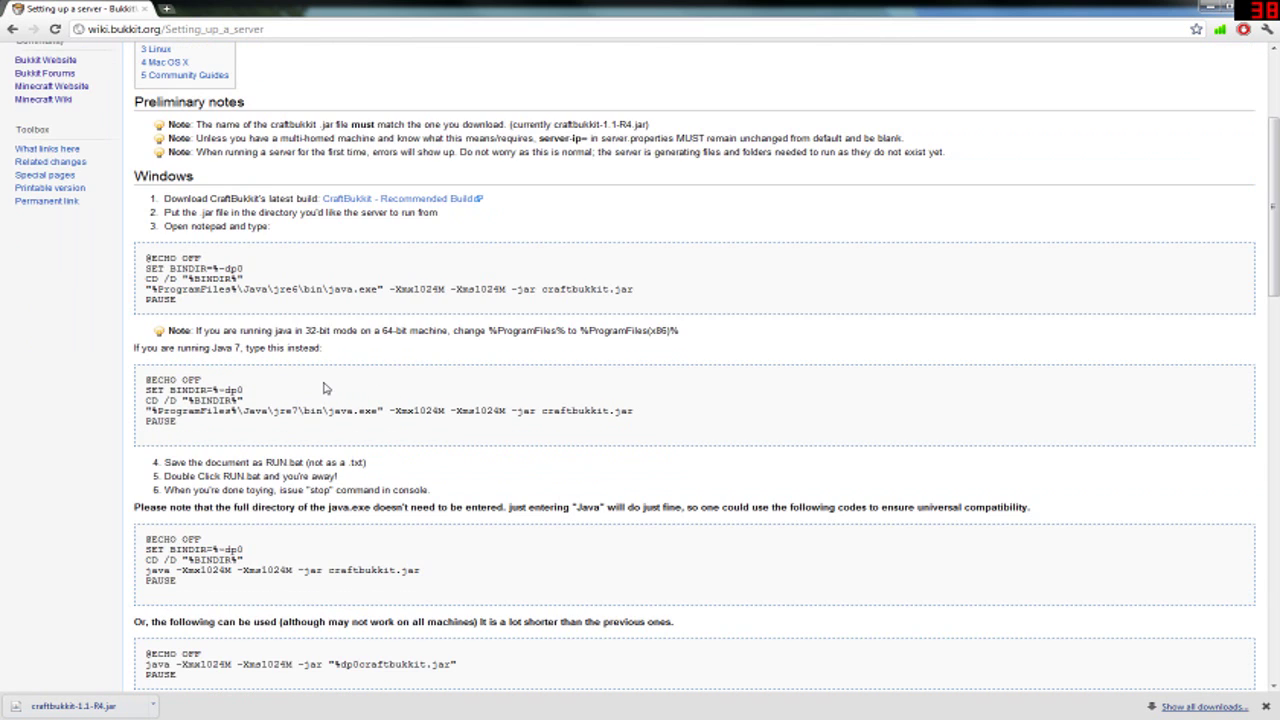
pyautogui.press('super+Down')
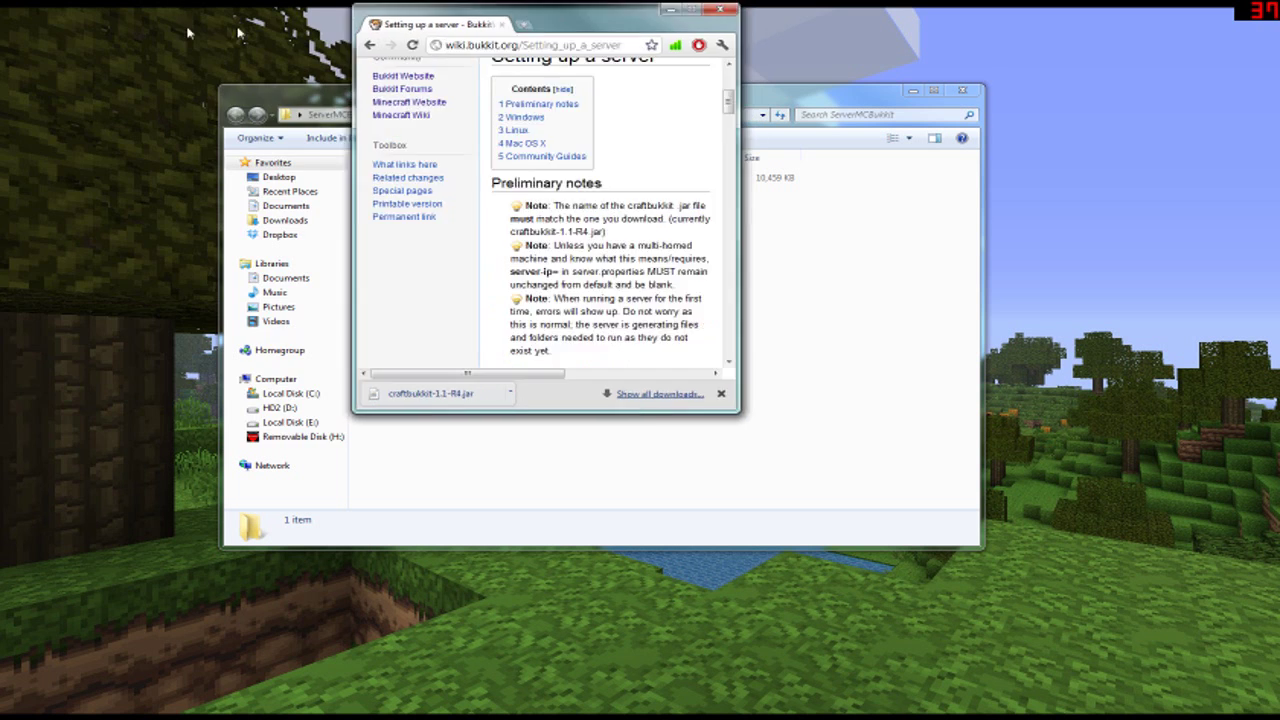
# Browse to E:\Games\Servers\Bukkit Server - Copy and inspect its Run.bat.
pyautogui.moveTo(770, 6)
pyautogui.click(665, 42)
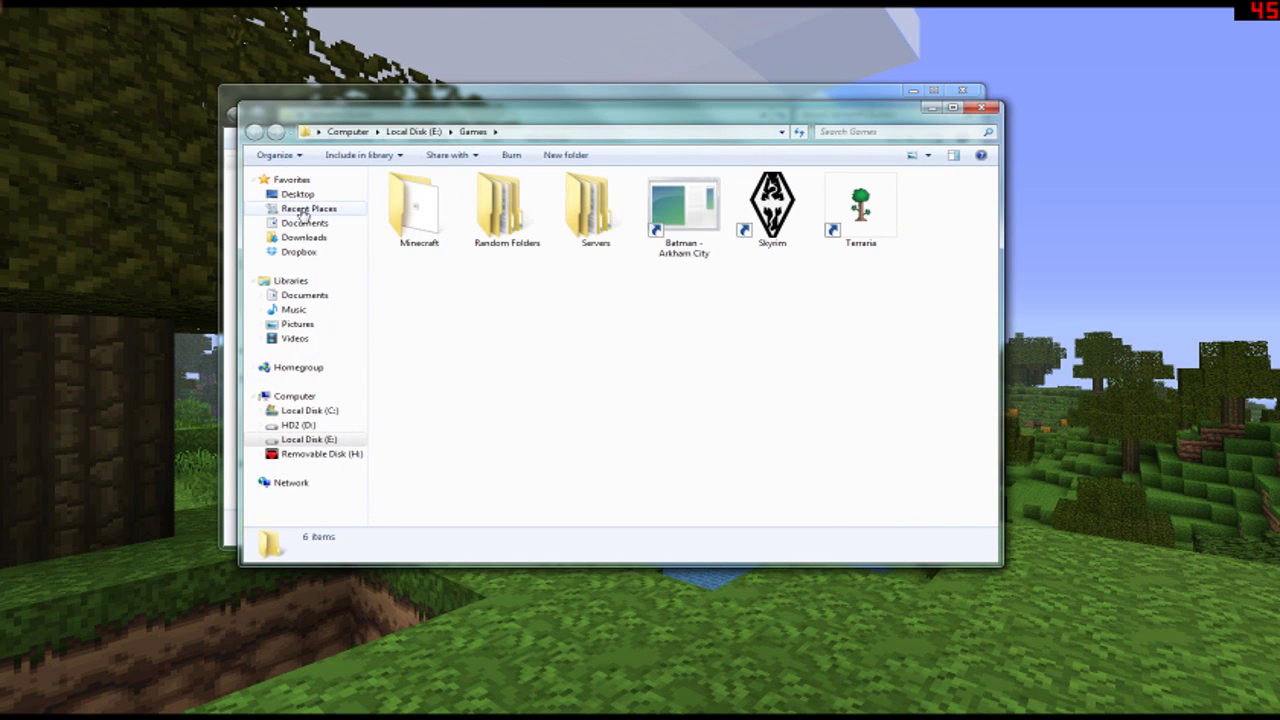
pyautogui.doubleClick(595, 205)
pyautogui.click(515, 267)
pyautogui.press('Up')
pyautogui.press('Up')
pyautogui.press('Up')
pyautogui.press('Up')
pyautogui.press('Up')
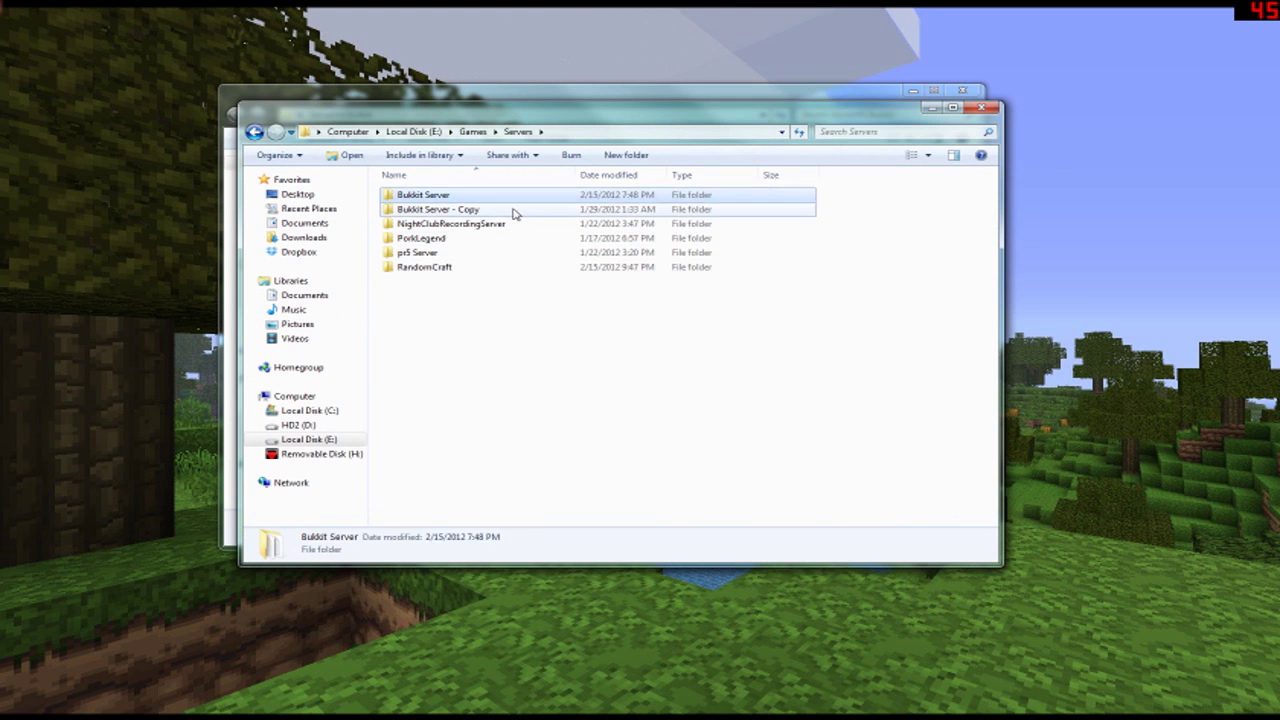
pyautogui.doubleClick(515, 213)
pyautogui.scroll(-1, 565, 285)
pyautogui.rightClick(527, 434)
pyautogui.click(470, 432)
pyautogui.rightClick(451, 432)
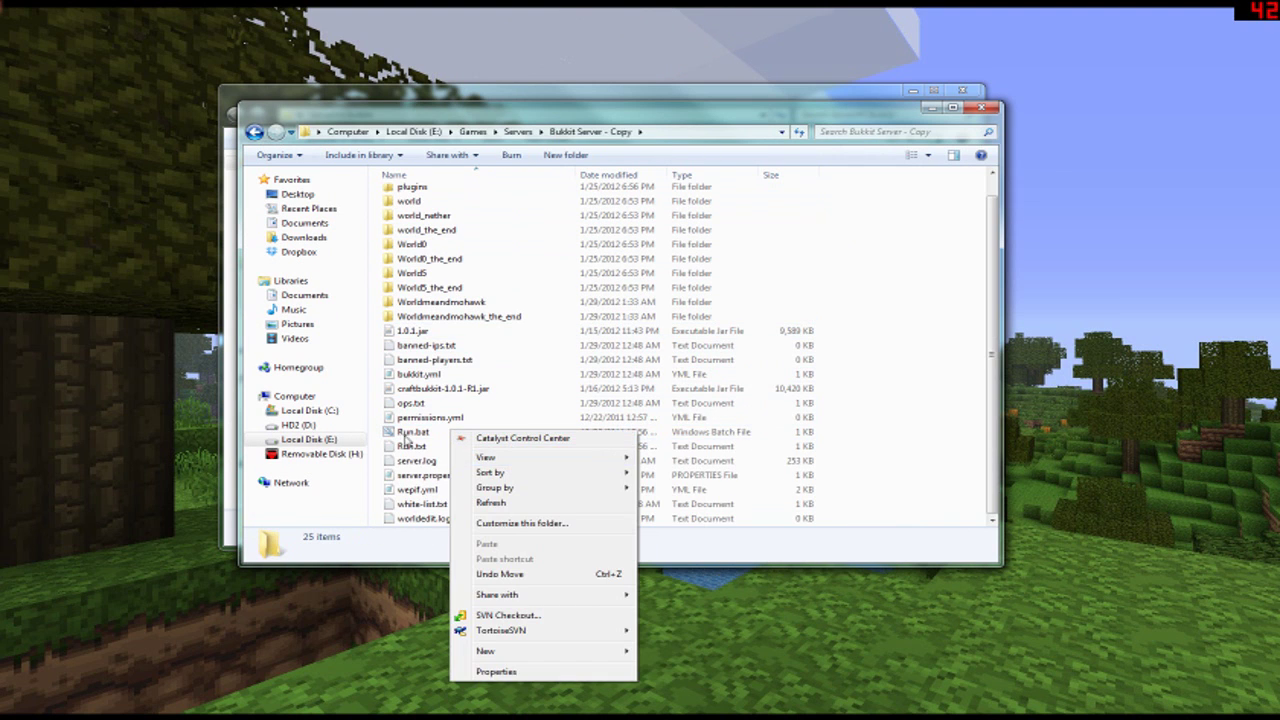
pyautogui.rightClick(410, 432)
pyautogui.click(457, 157)
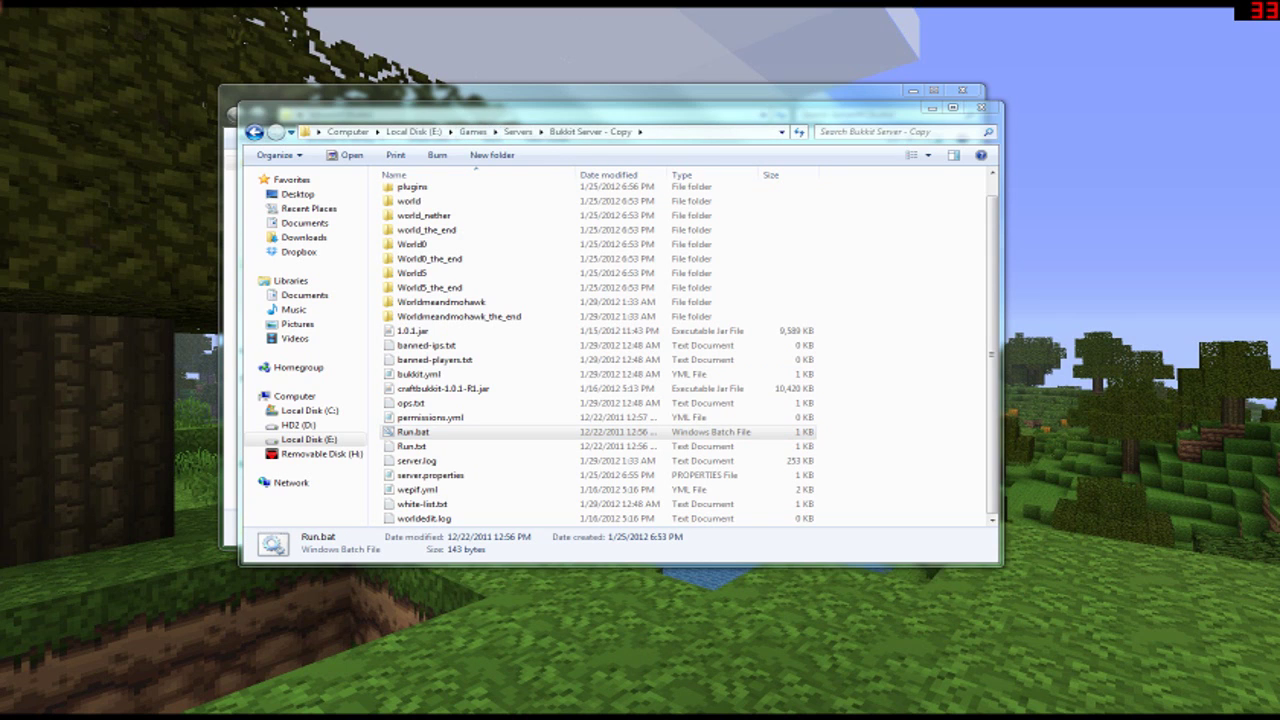
# Close the old server copy and return to ServerMCBukkit holding only craftbukkit-1.1-R4.jar.
pyautogui.click(981, 107)
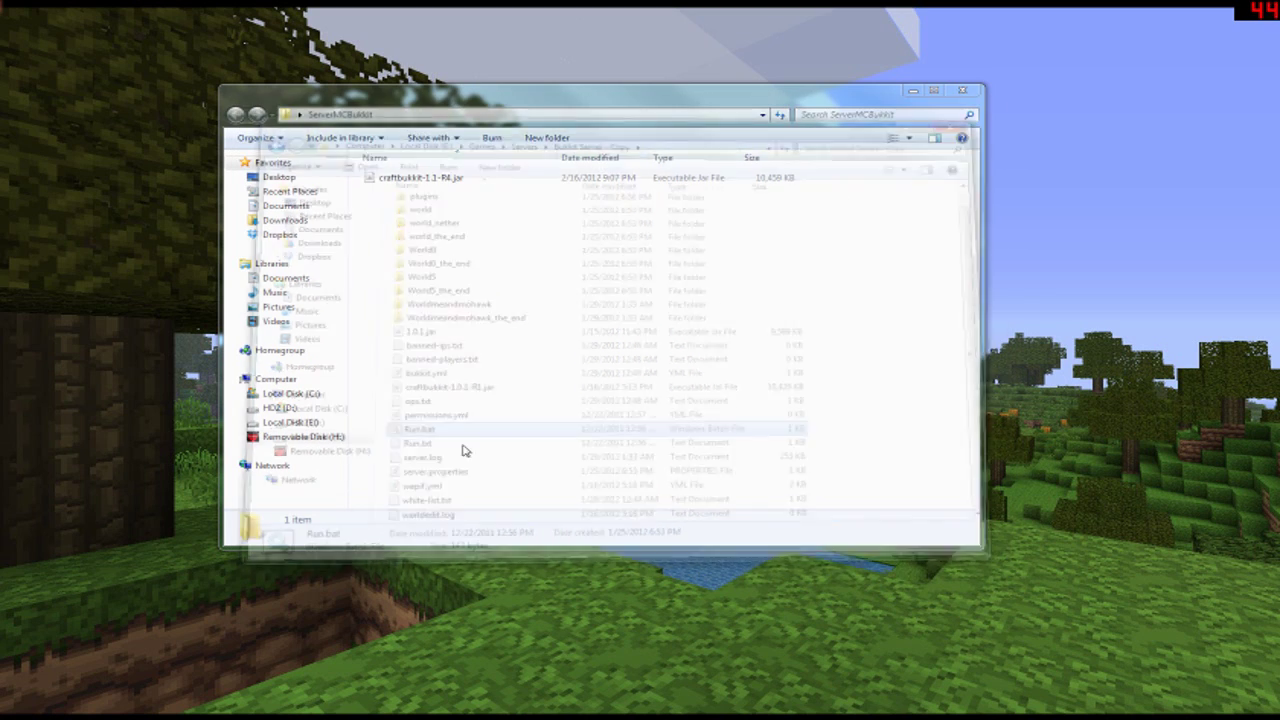
pyautogui.click(386, 177)
pyautogui.rightClick(467, 272)
pyautogui.click(435, 246)
pyautogui.click(414, 177)
pyautogui.rightClick(414, 177)
pyautogui.click(380, 266)
pyautogui.rightClick(381, 264)
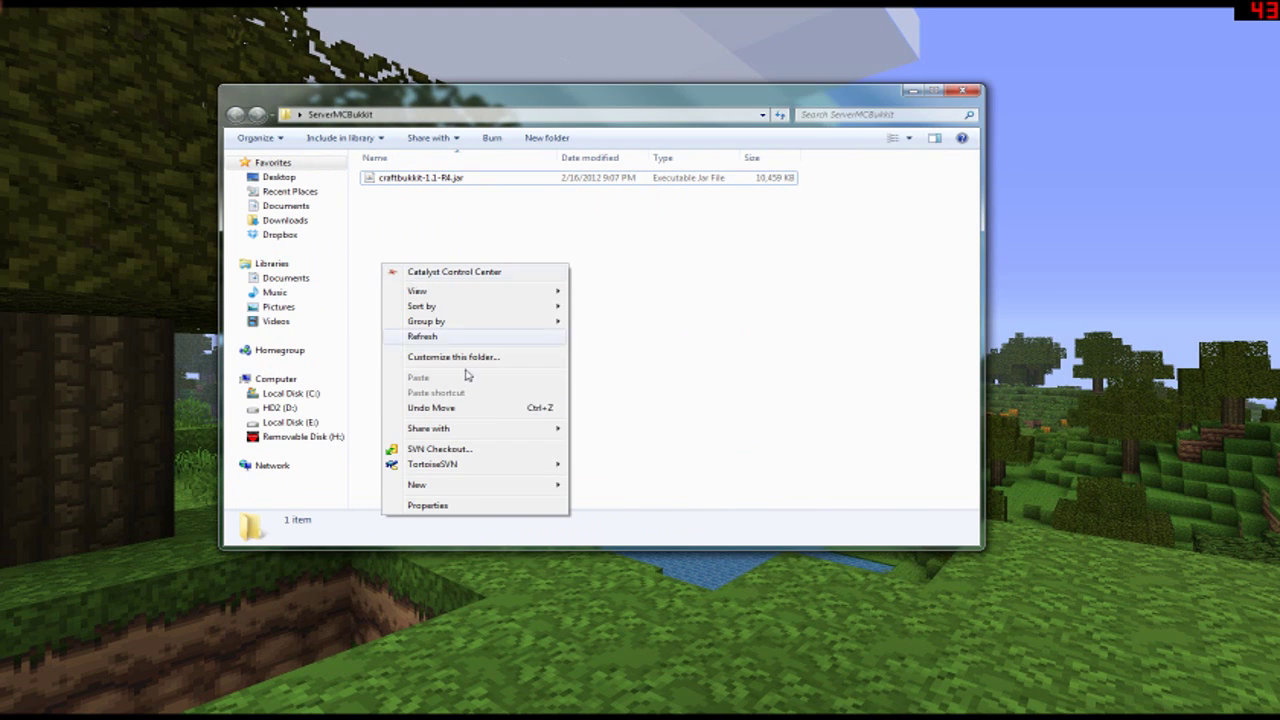
# Create an empty text document named Run.txt beside craftbukkit-1.1-R4.jar via New > Text Document.
pyautogui.click(425, 216)
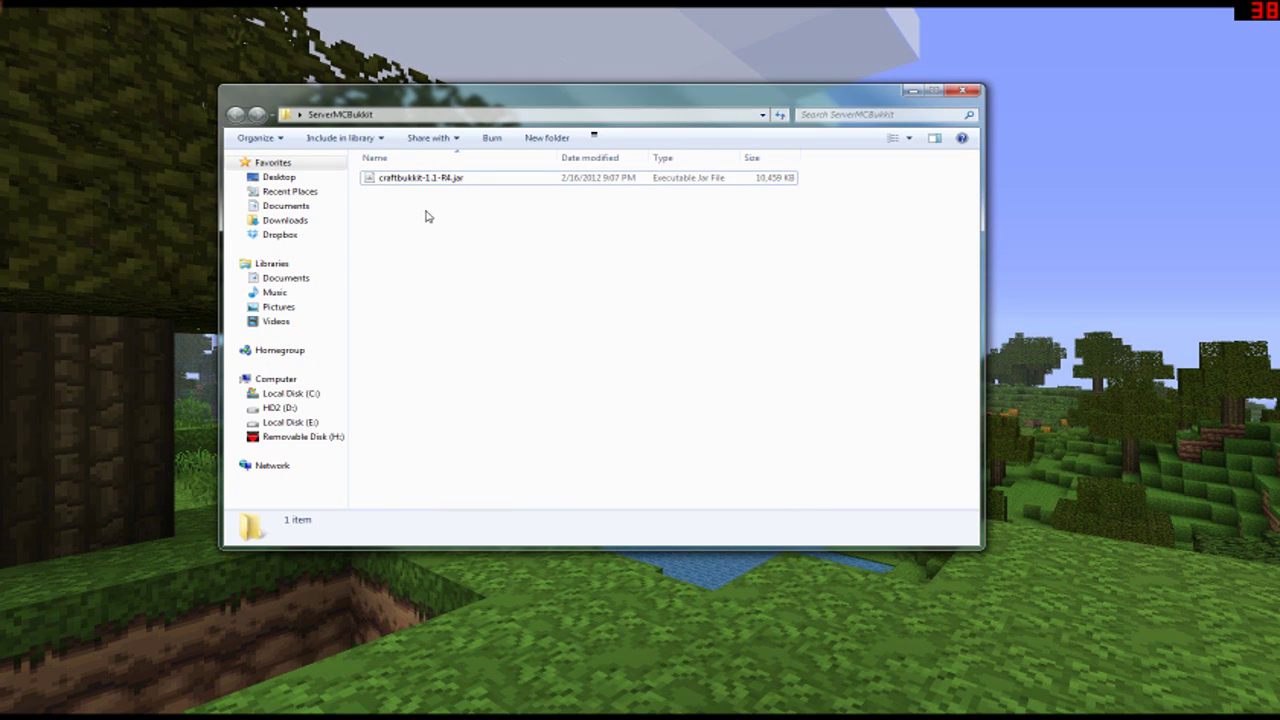
pyautogui.click(410, 180)
pyautogui.click(434, 224)
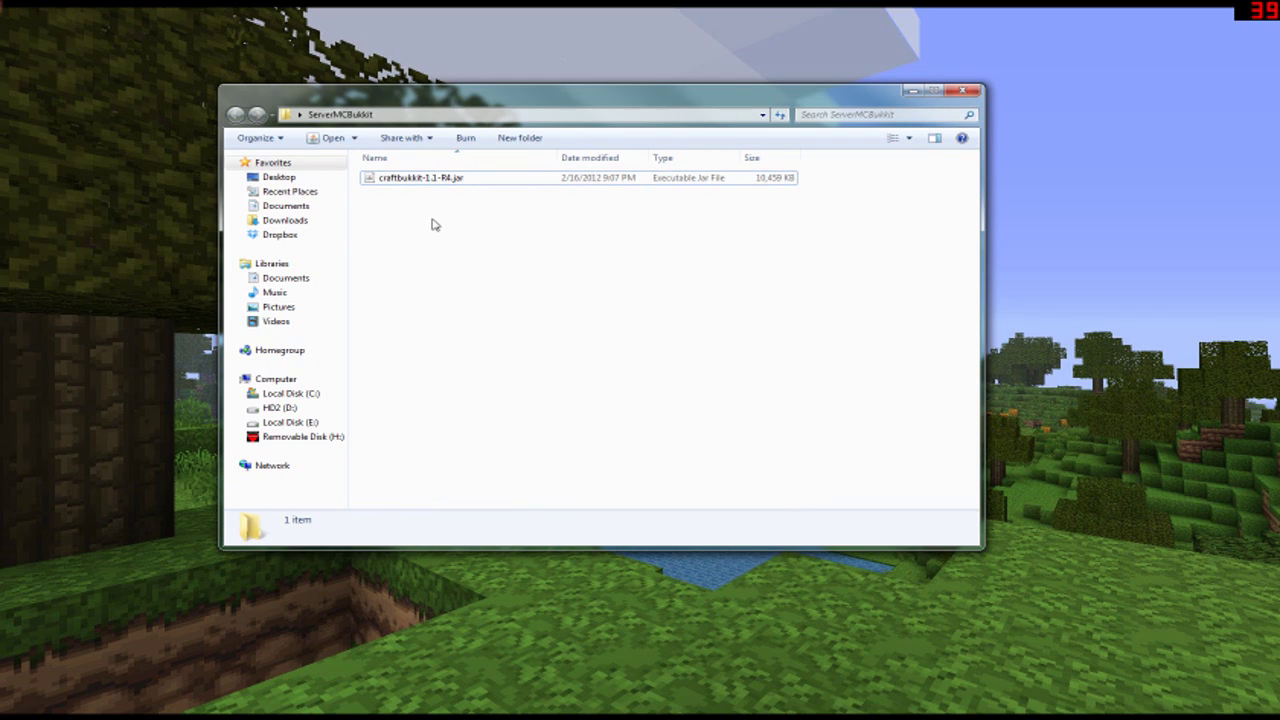
pyautogui.rightClick(489, 248)
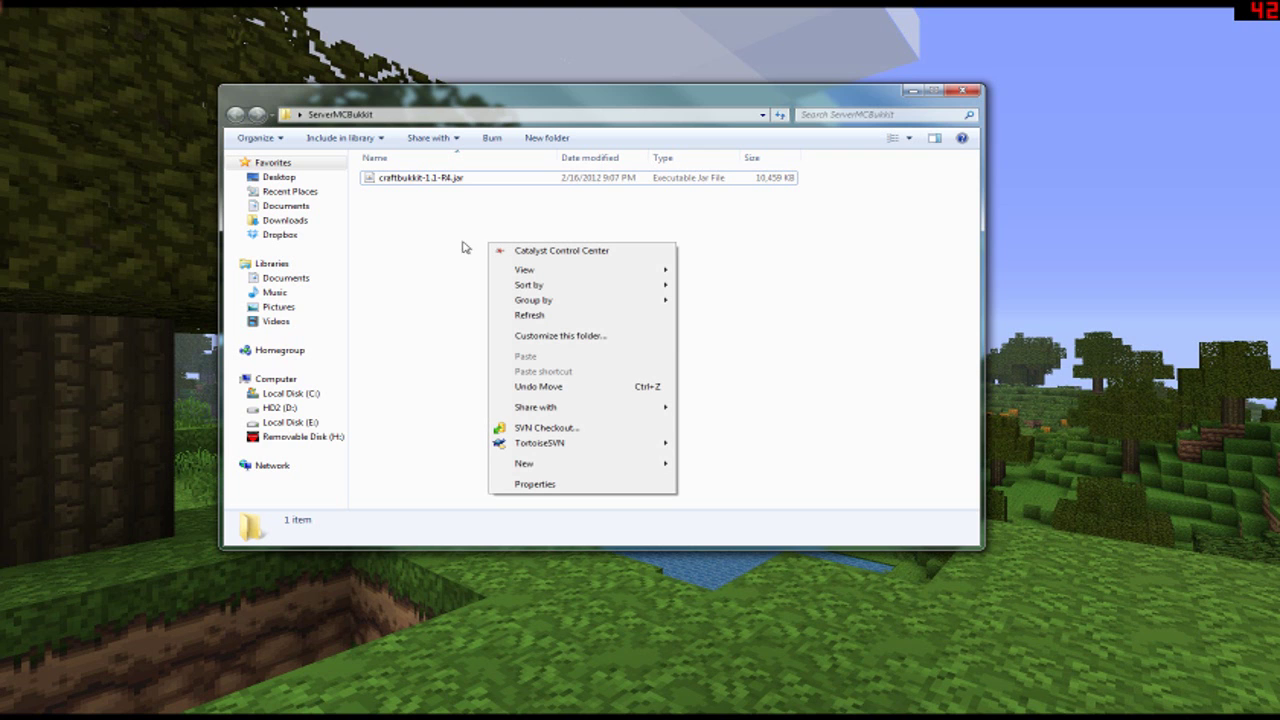
pyautogui.moveTo(572, 463)
pyautogui.click(383, 290)
pyautogui.moveTo(409, 104)
pyautogui.mouseDown()
pyautogui.moveTo(555, 109)
pyautogui.moveTo(394, 117)
pyautogui.mouseUp()
pyautogui.rightClick(463, 290)
pyautogui.moveTo(543, 506)
pyautogui.click(766, 477)
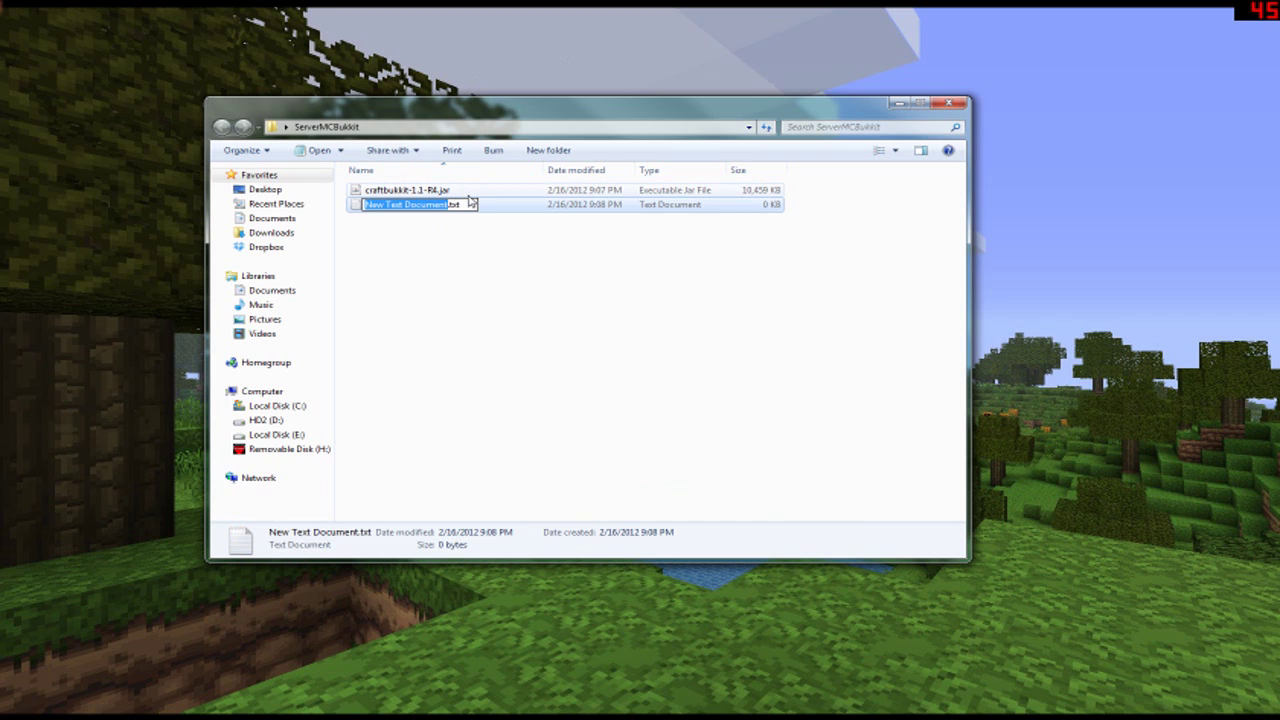
pyautogui.write('Run')
pyautogui.press('Return')
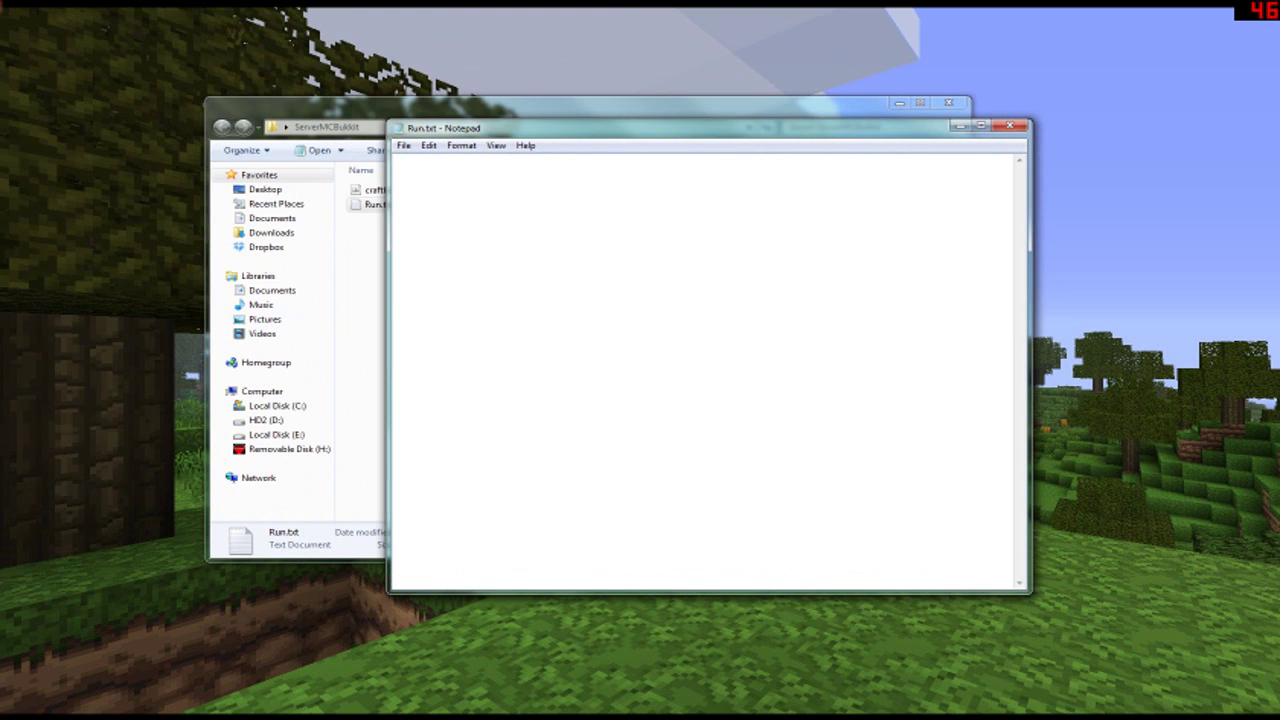
# Paste the five-line batch script launching craftbukkit-1.0.1-R1.jar into Notepad.
pyautogui.write('@ECHO OFF SET BINDIR=%~dp0 CD /D "%BINDIR%" "%ProgramFiles(x86)%\\Java\\jre6\\bin\\java.exe" -Xincgc -Xmx1G -jar craftbukkit-1.0.1-R1.jar PAUSE')
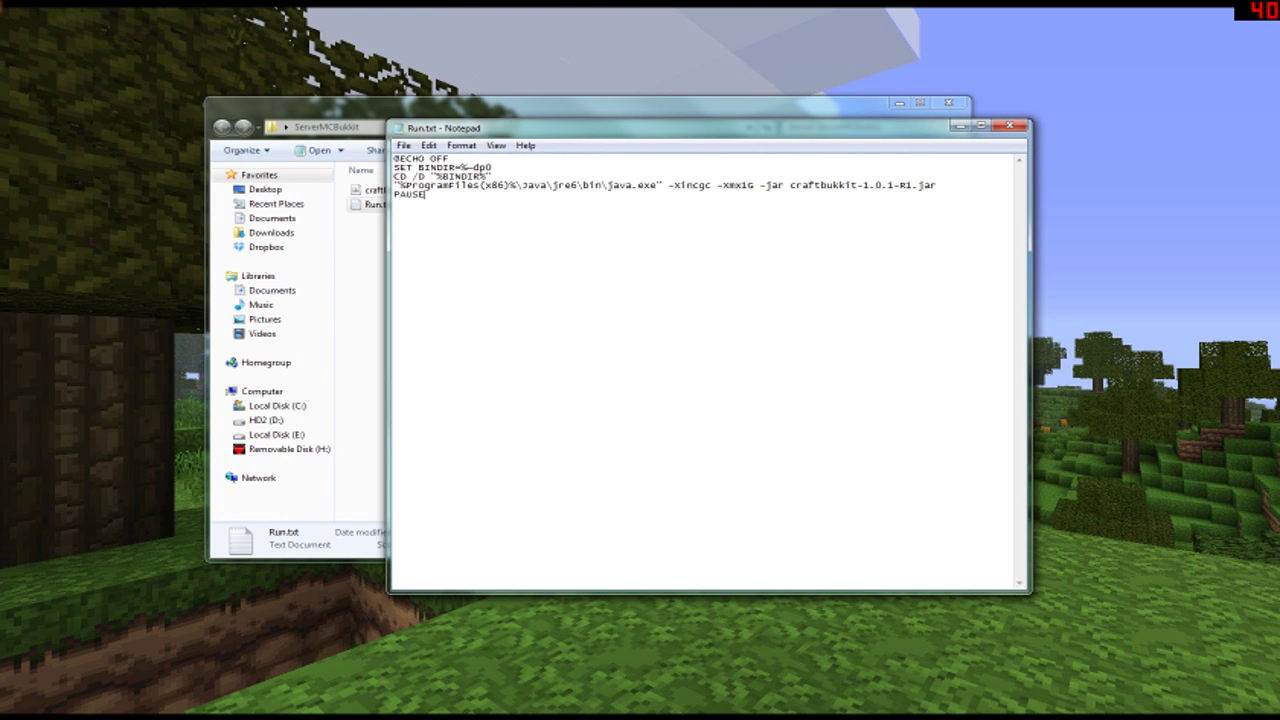
pyautogui.click(403, 145)
pyautogui.click(402, 145)
# Save the script as Run.bat with file type All Files, then close Notepad.
pyautogui.click(403, 145)
pyautogui.click(457, 209)
pyautogui.press('End')
pyautogui.press('BackSpace')
pyautogui.press('BackSpace')
pyautogui.write('bat')
pyautogui.press('BackSpace')
pyautogui.press('BackSpace')
pyautogui.press('BackSpace')
pyautogui.press('BackSpace')
pyautogui.write('bat')
pyautogui.click(603, 462)
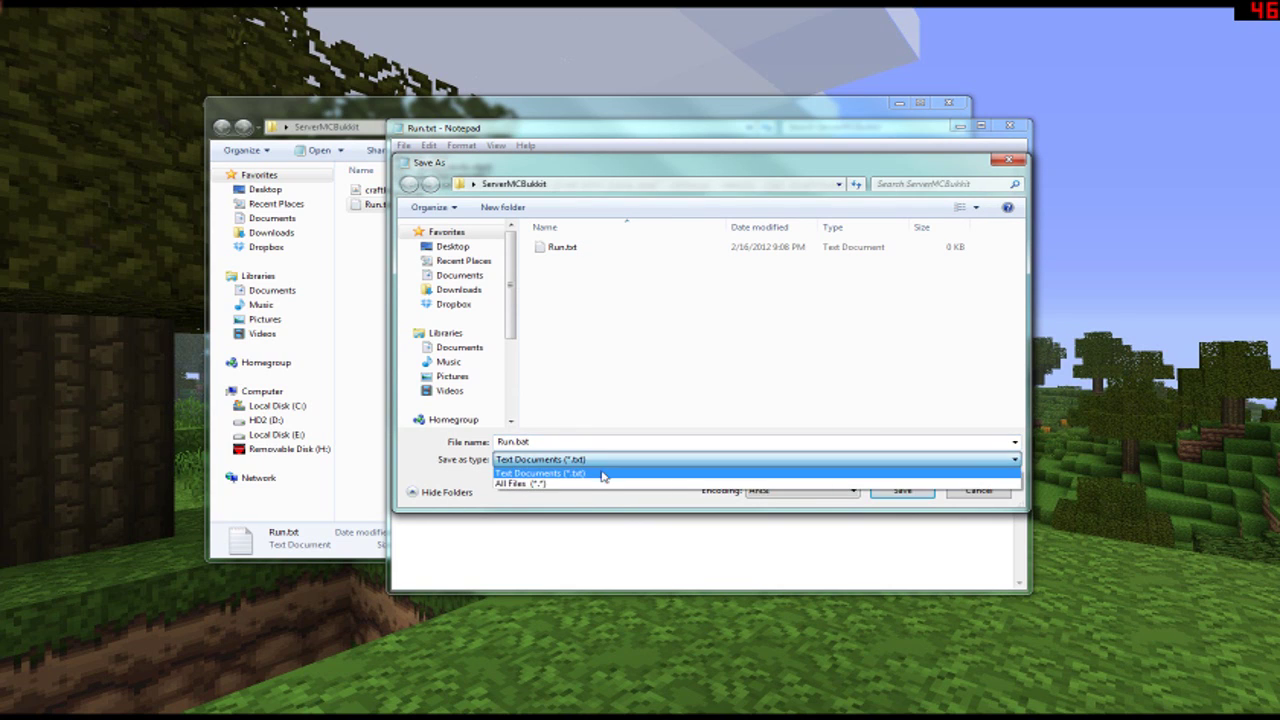
pyautogui.click(603, 478)
pyautogui.click(900, 491)
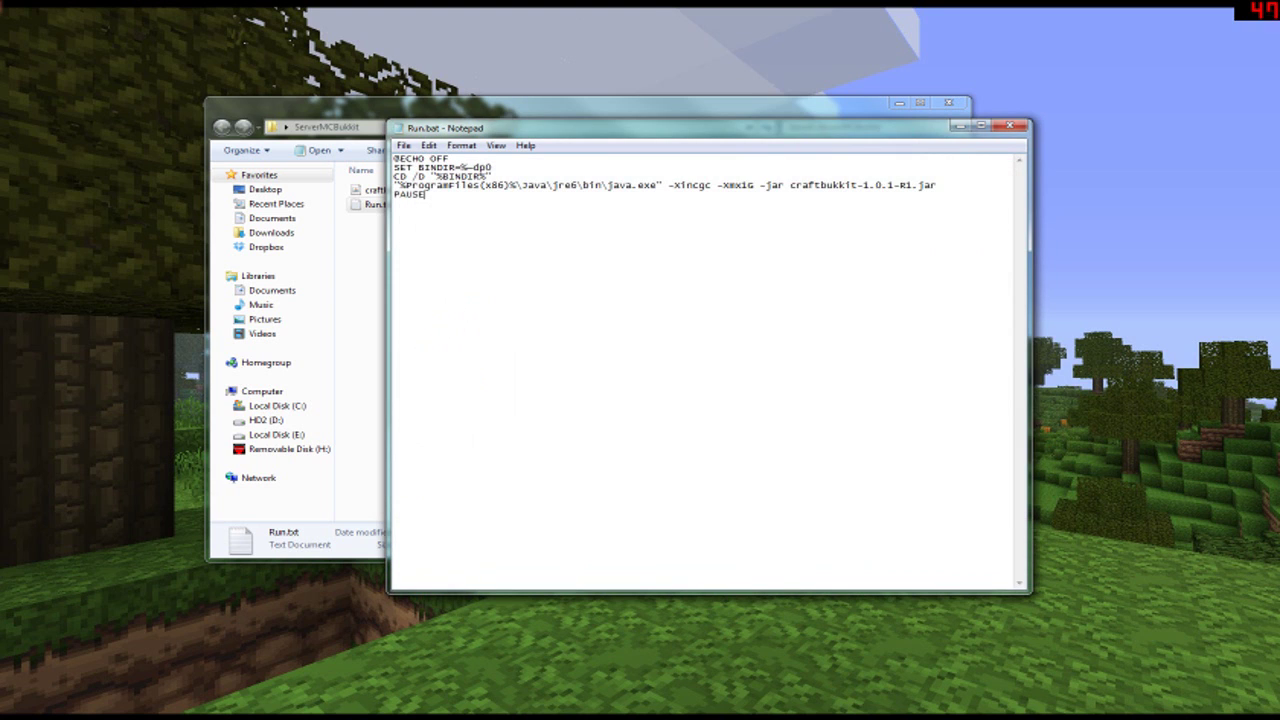
pyautogui.click(1012, 126)
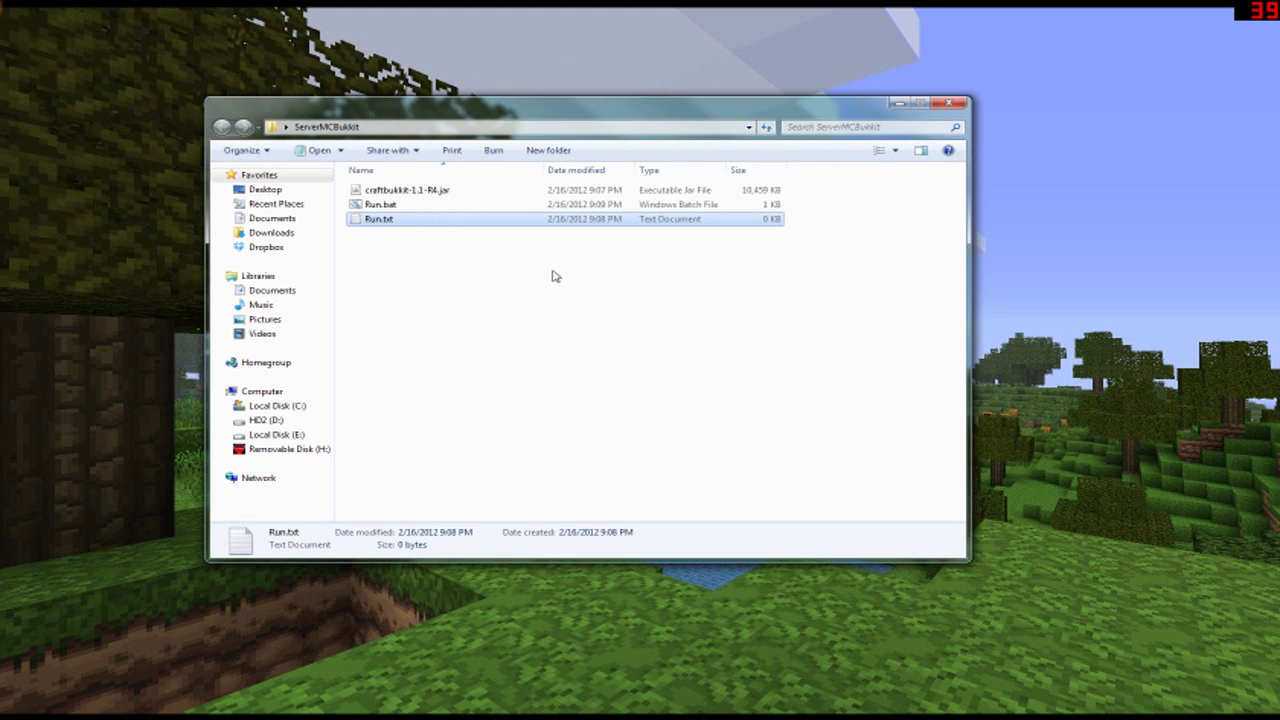
# Delete the leftover Run.txt and select Run.bat in ServerMCBukkit.
pyautogui.press('Delete')
pyautogui.click(702, 424)
pyautogui.click(385, 206)
pyautogui.click(400, 191)
pyautogui.click(402, 207)
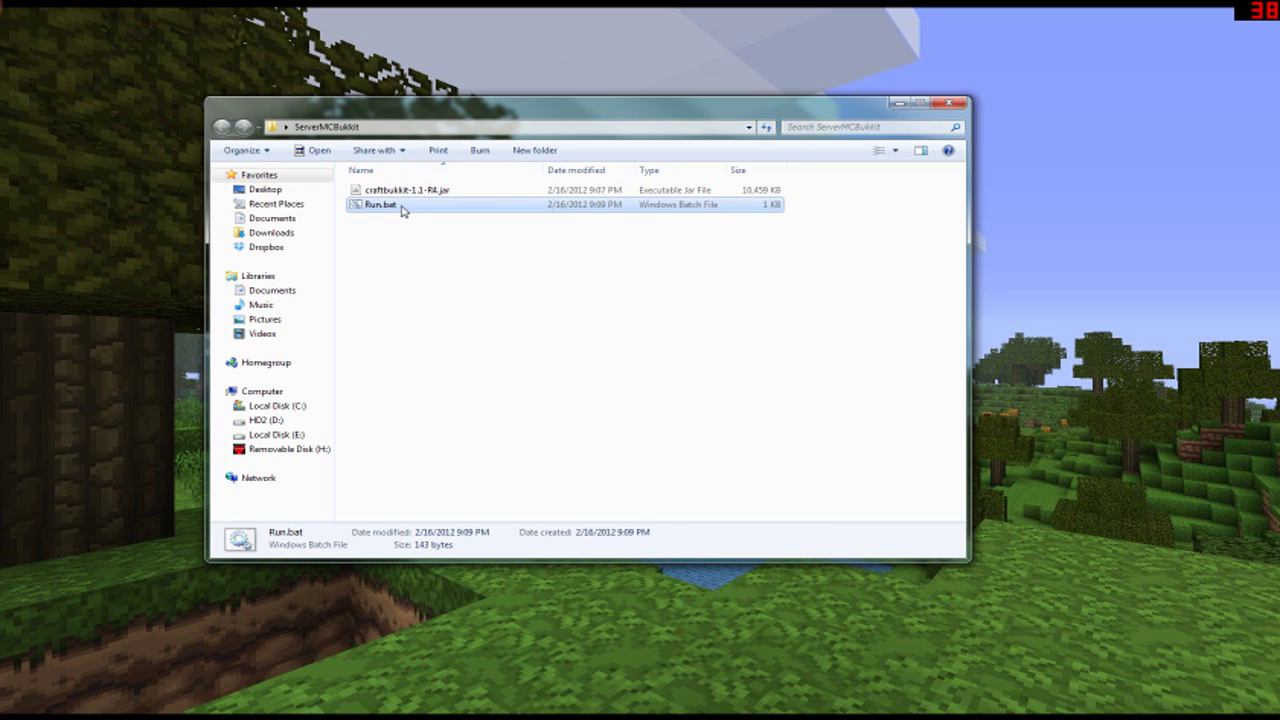
pyautogui.click(400, 191)
pyautogui.click(391, 207)
pyautogui.click(426, 193)
pyautogui.click(457, 243)
pyautogui.click(436, 196)
pyautogui.click(426, 204)
pyautogui.click(426, 204)
# Run Run.bat, which reports 'Unable to access jarfile', then close the console.
pyautogui.doubleClick(379, 207)
pyautogui.moveTo(298, 34); pyautogui.dragTo(522, 146)
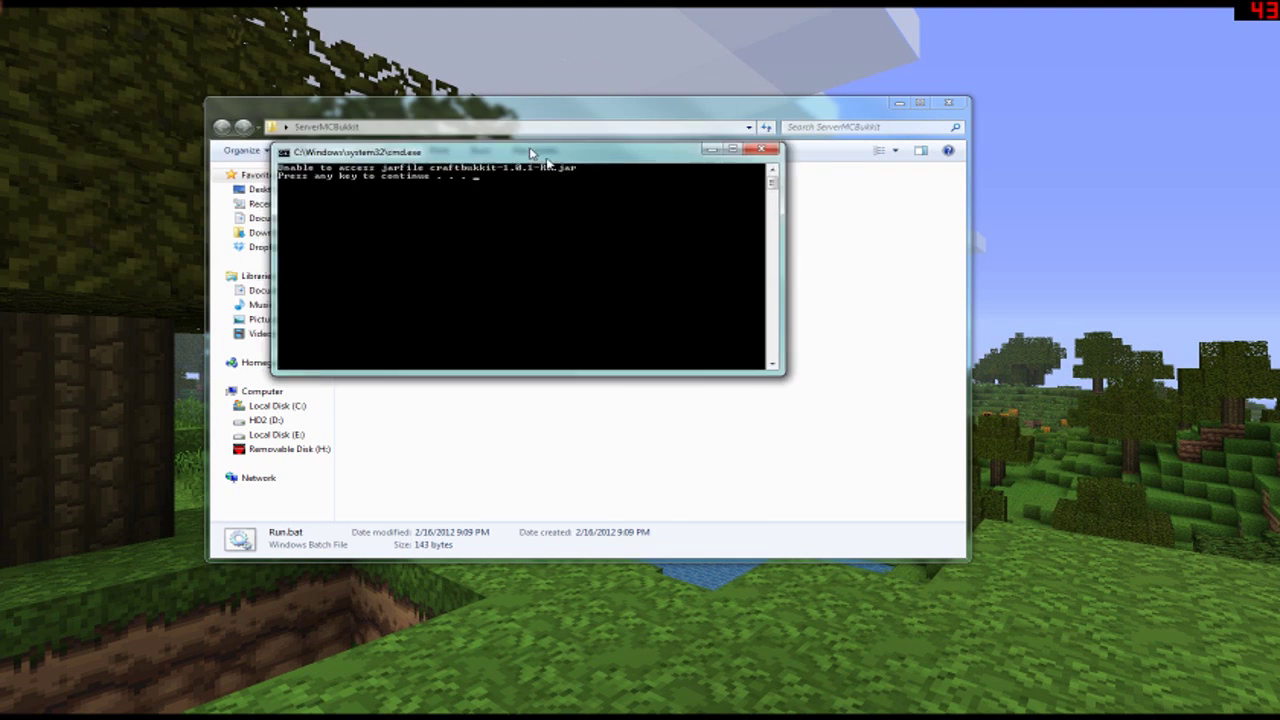
pyautogui.press('Return')
# Open Run.bat in Notepad, resave it, and test-run it, which still errors.
pyautogui.rightClick(407, 196)
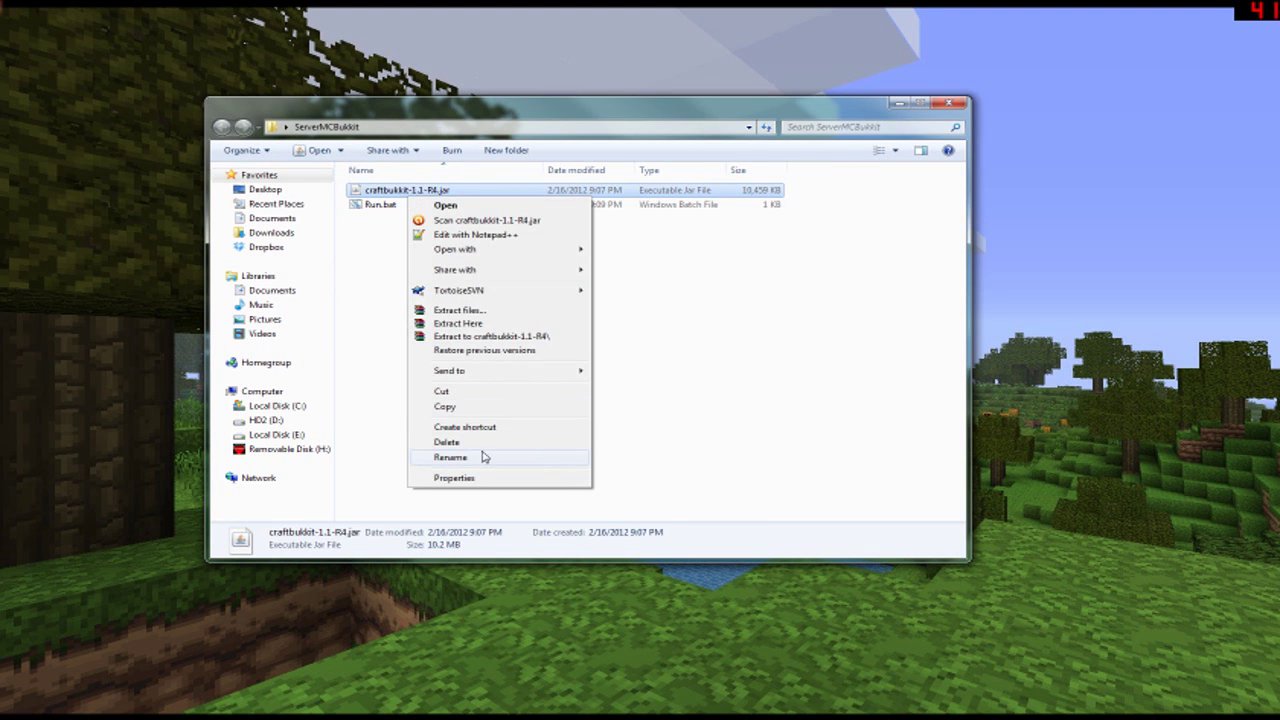
pyautogui.click(378, 205)
pyautogui.rightClick(380, 206)
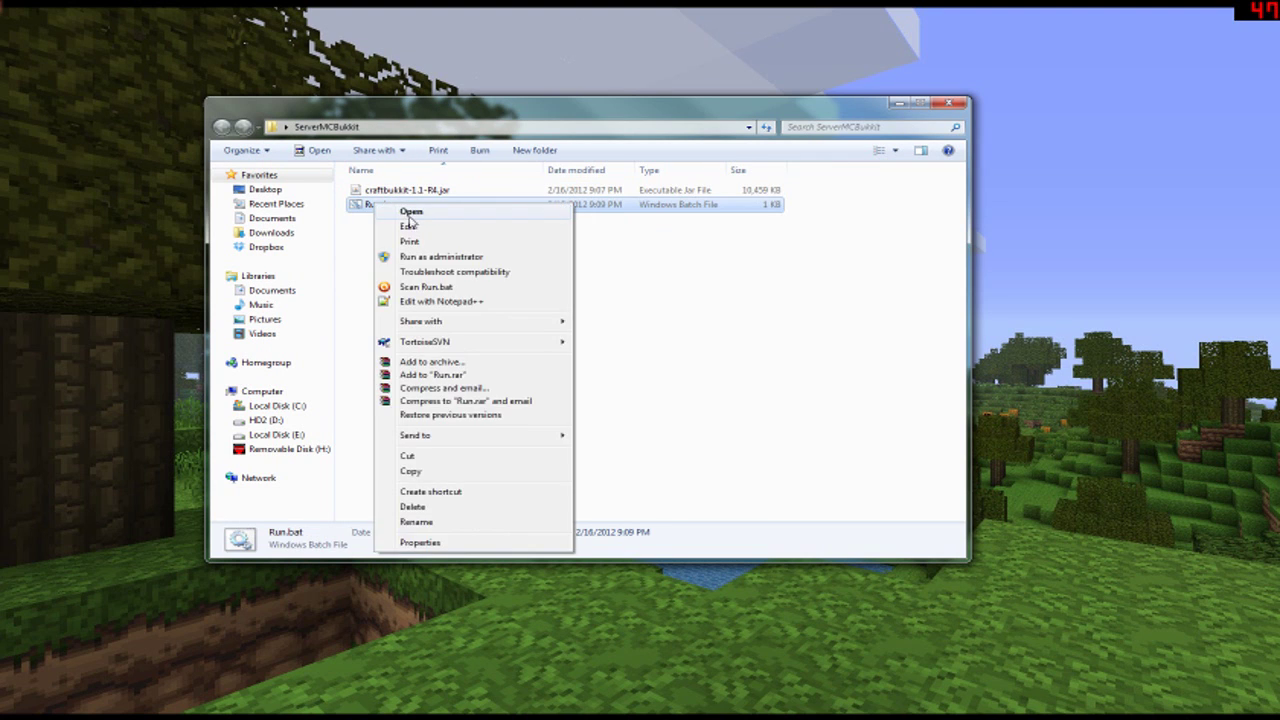
pyautogui.click(405, 224)
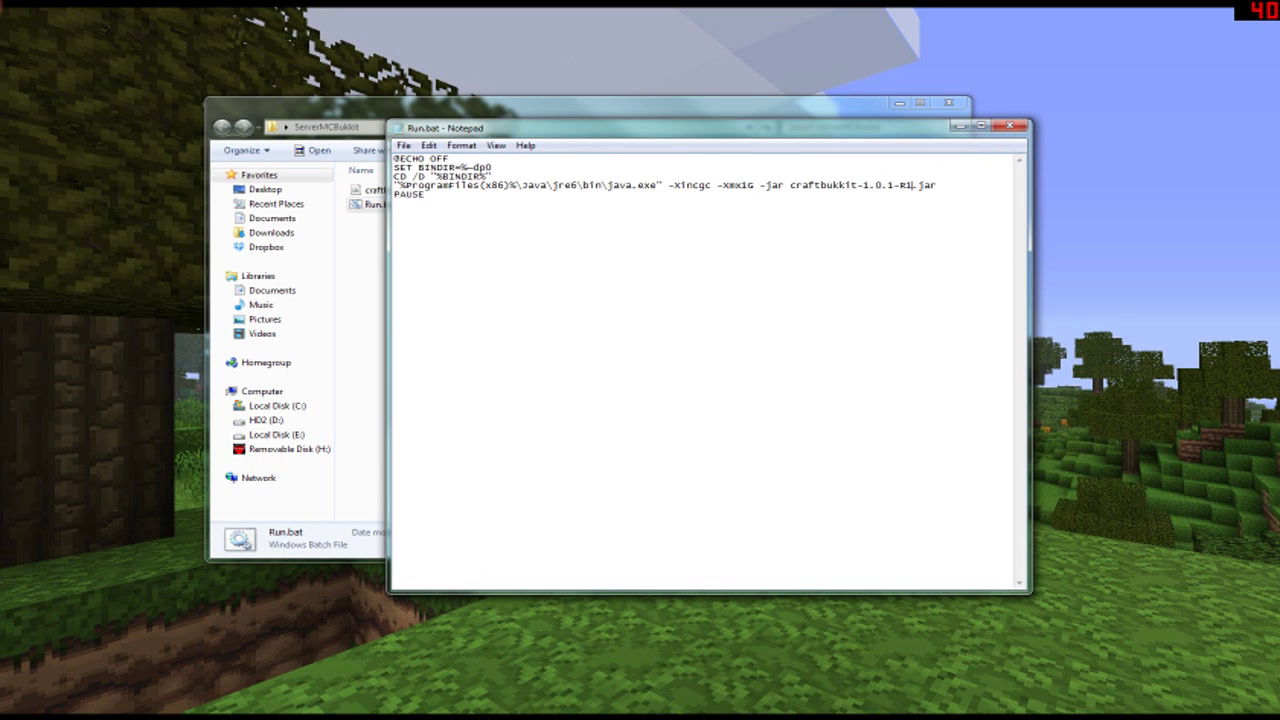
pyautogui.click(403, 145)
pyautogui.click(432, 190)
pyautogui.click(1014, 126)
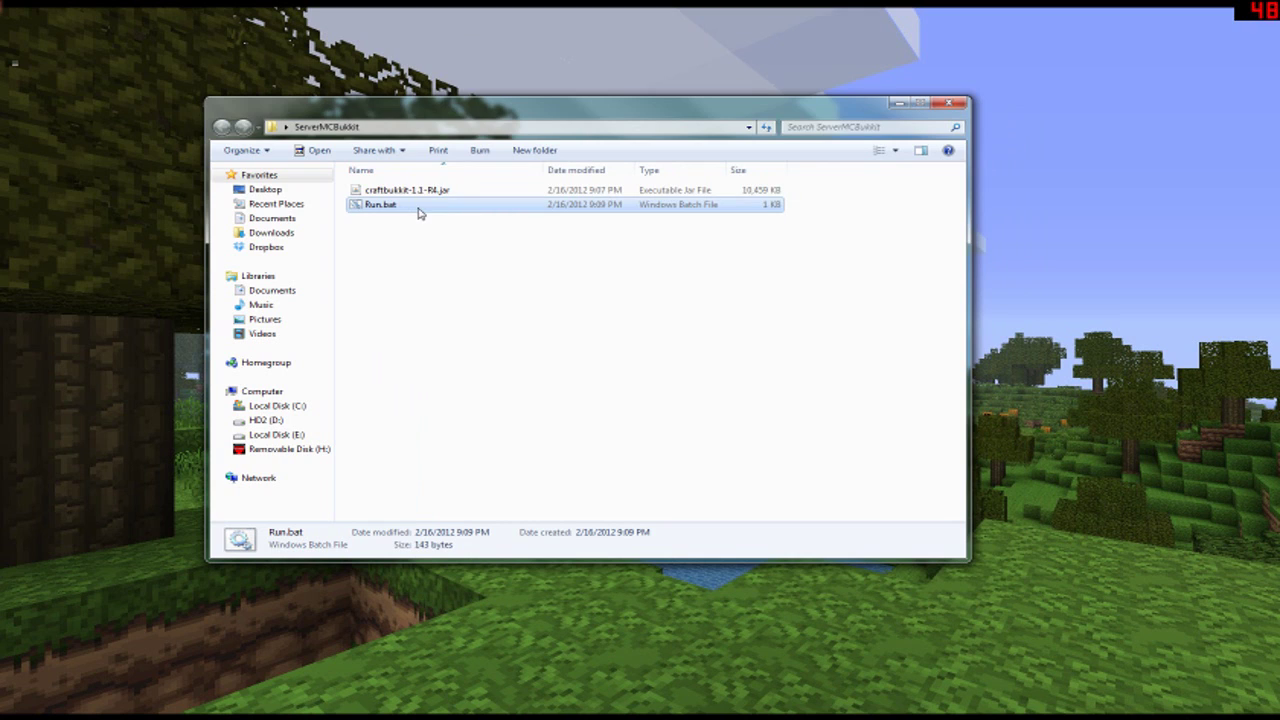
pyautogui.doubleClick(418, 208)
pyautogui.moveTo(288, 52); pyautogui.dragTo(651, 195)
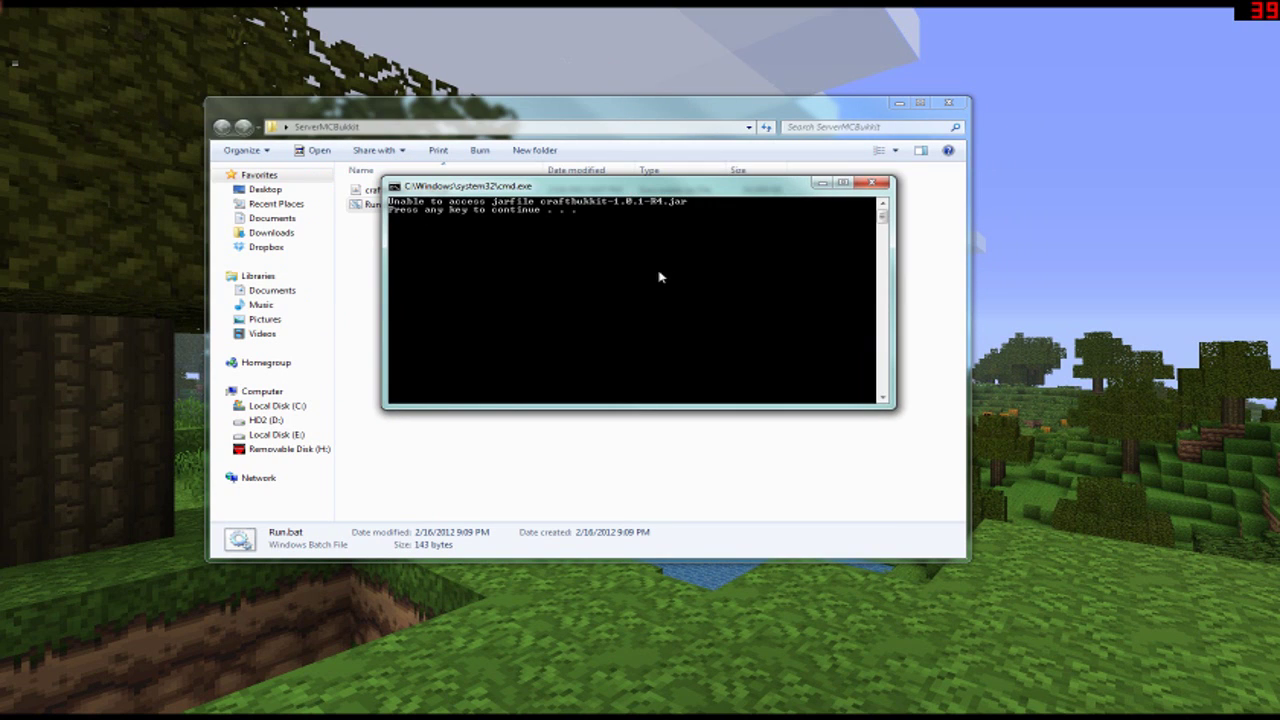
pyautogui.press('Return')
# Change the jar name in Run.bat to craftbukkit-1.1-R4.jar, save, and start the server.
pyautogui.rightClick(395, 206)
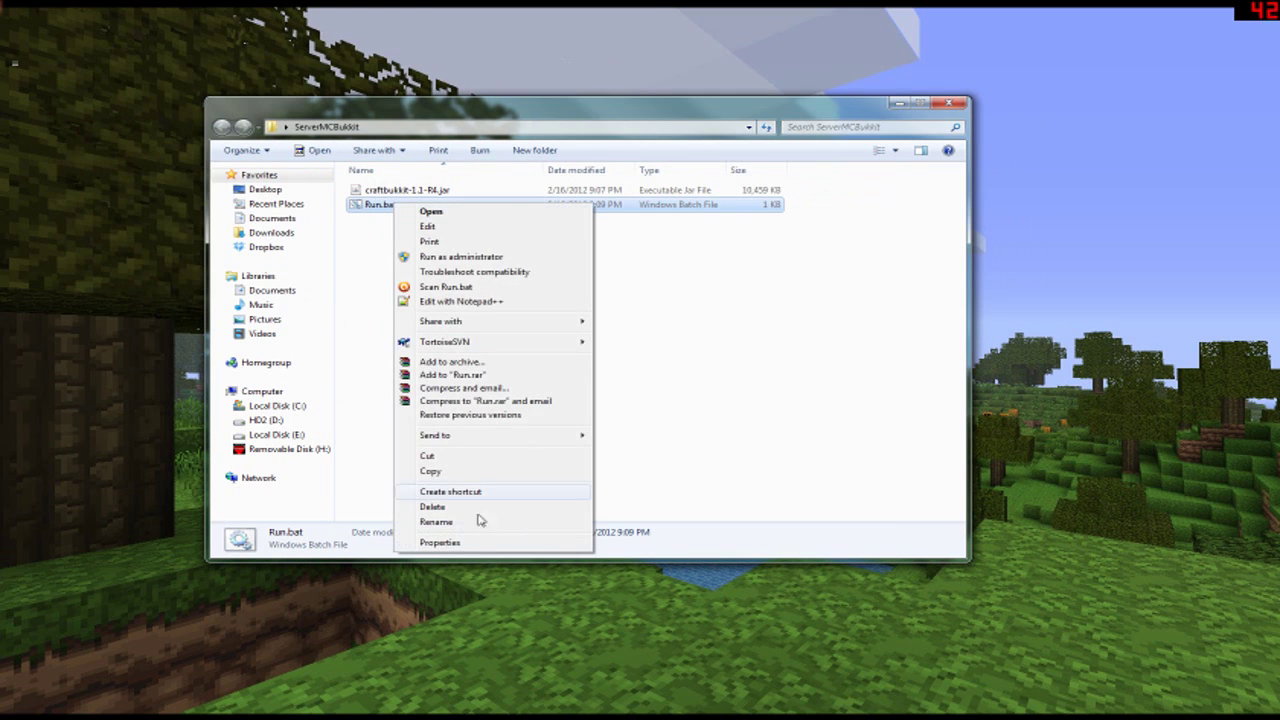
pyautogui.click(465, 229)
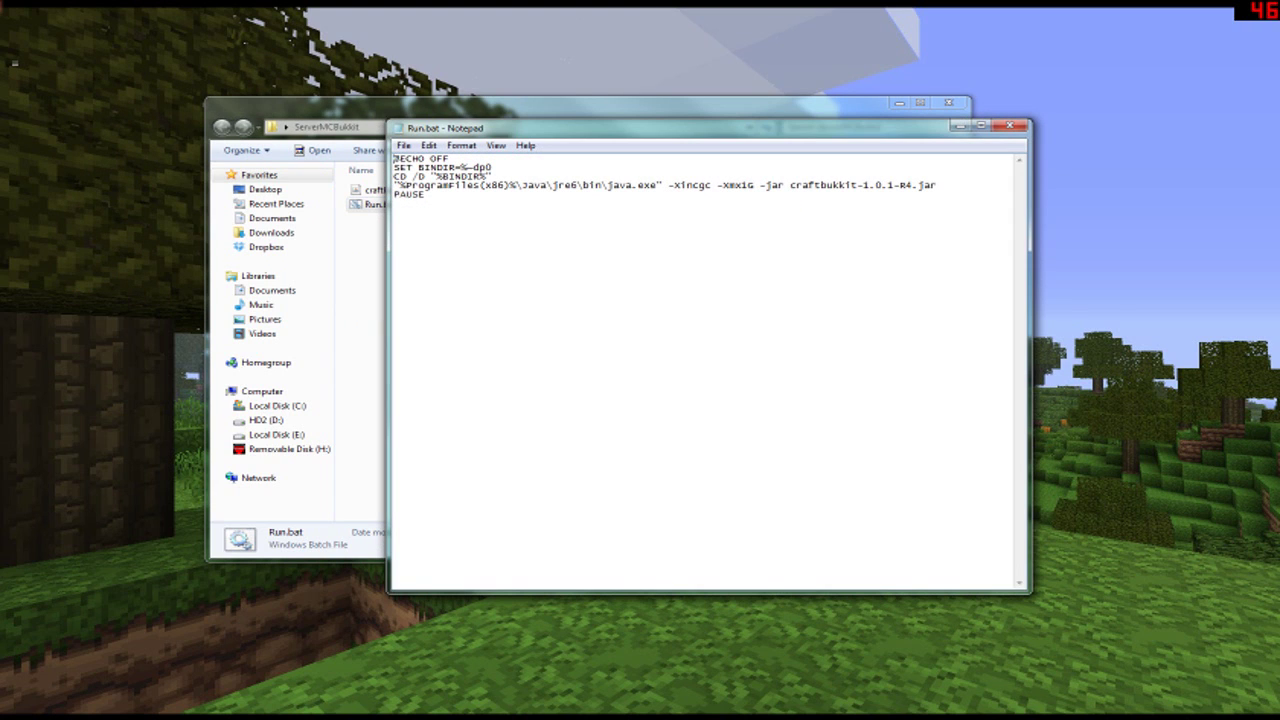
pyautogui.moveTo(851, 131); pyautogui.dragTo(983, 148)
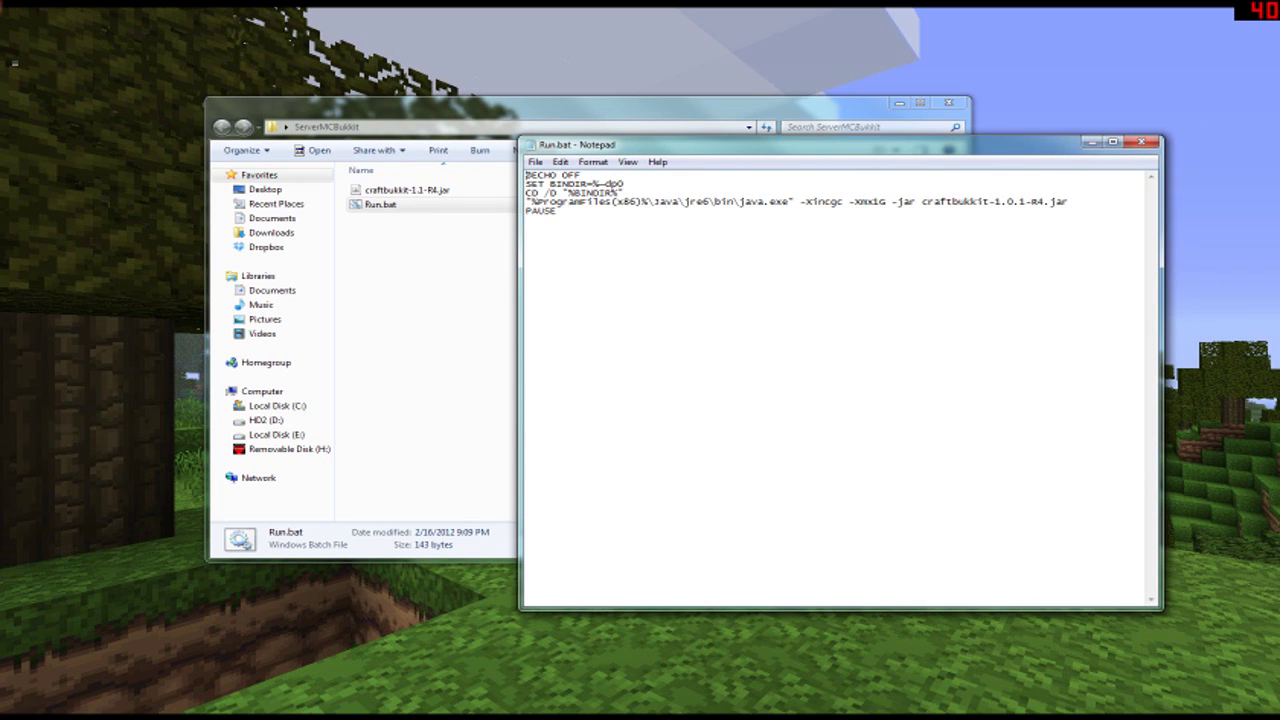
pyautogui.press('BackSpace')
pyautogui.press('BackSpace')
pyautogui.click(538, 162)
pyautogui.click(555, 206)
pyautogui.click(1141, 141)
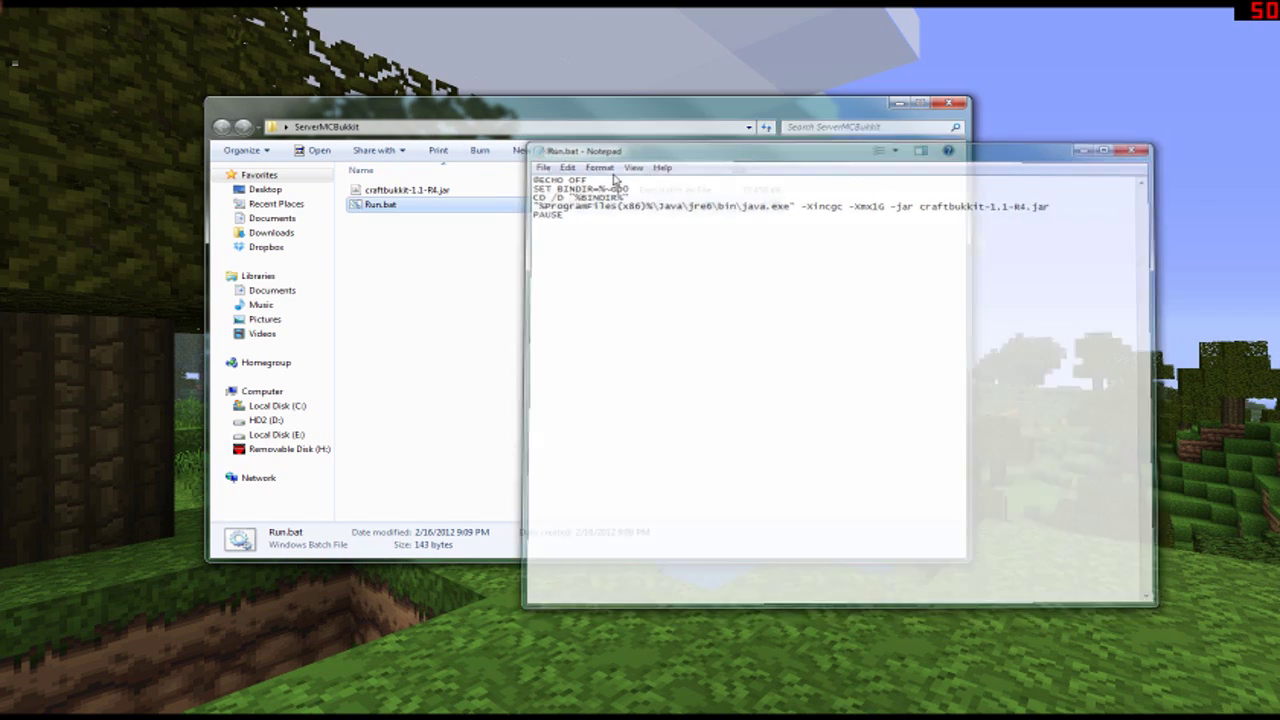
pyautogui.doubleClick(389, 206)
# Reposition the CraftBukkit server console window on screen.
pyautogui.moveTo(367, 88); pyautogui.dragTo(621, 276)
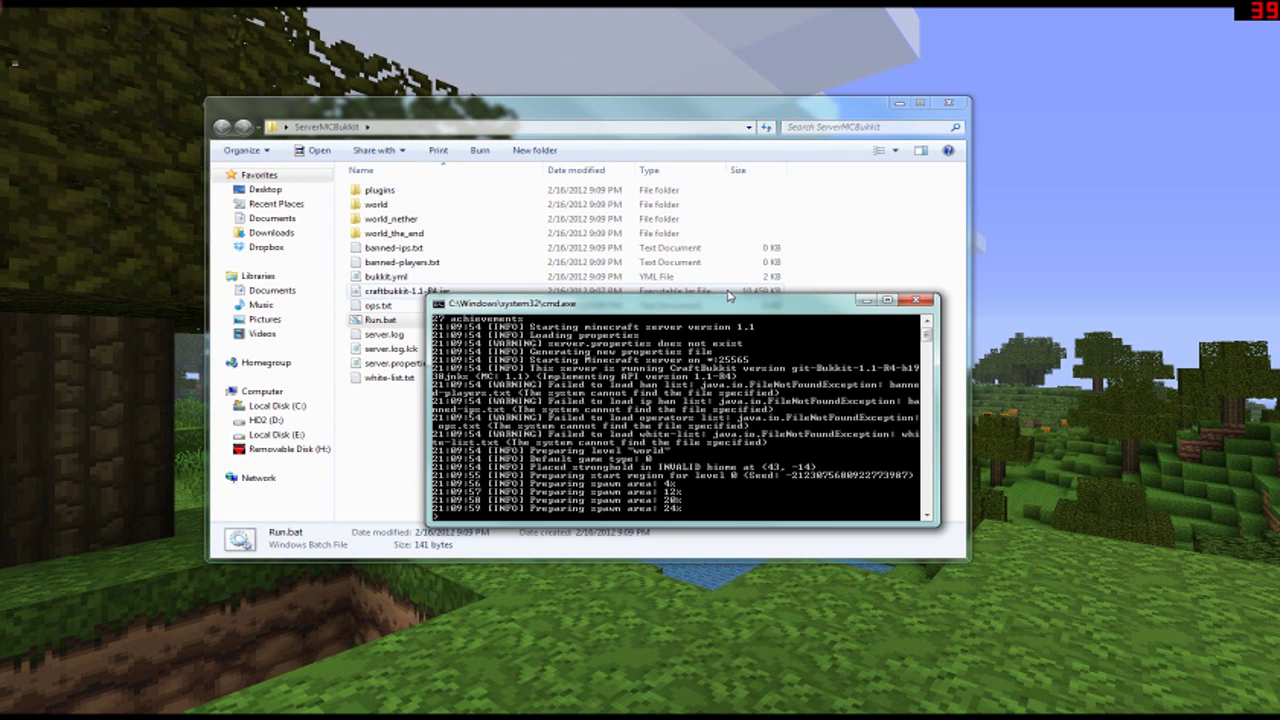
pyautogui.moveTo(733, 297); pyautogui.dragTo(688, 240)
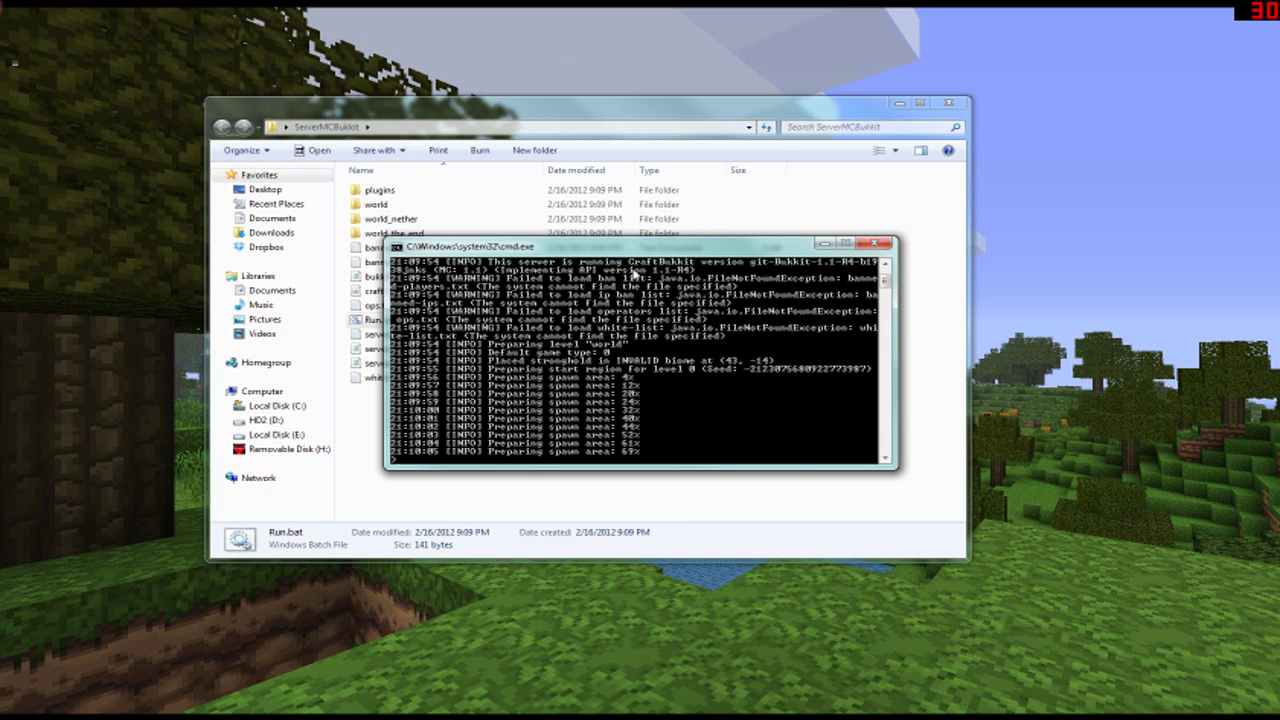
pyautogui.moveTo(666, 251); pyautogui.dragTo(1023, 229)
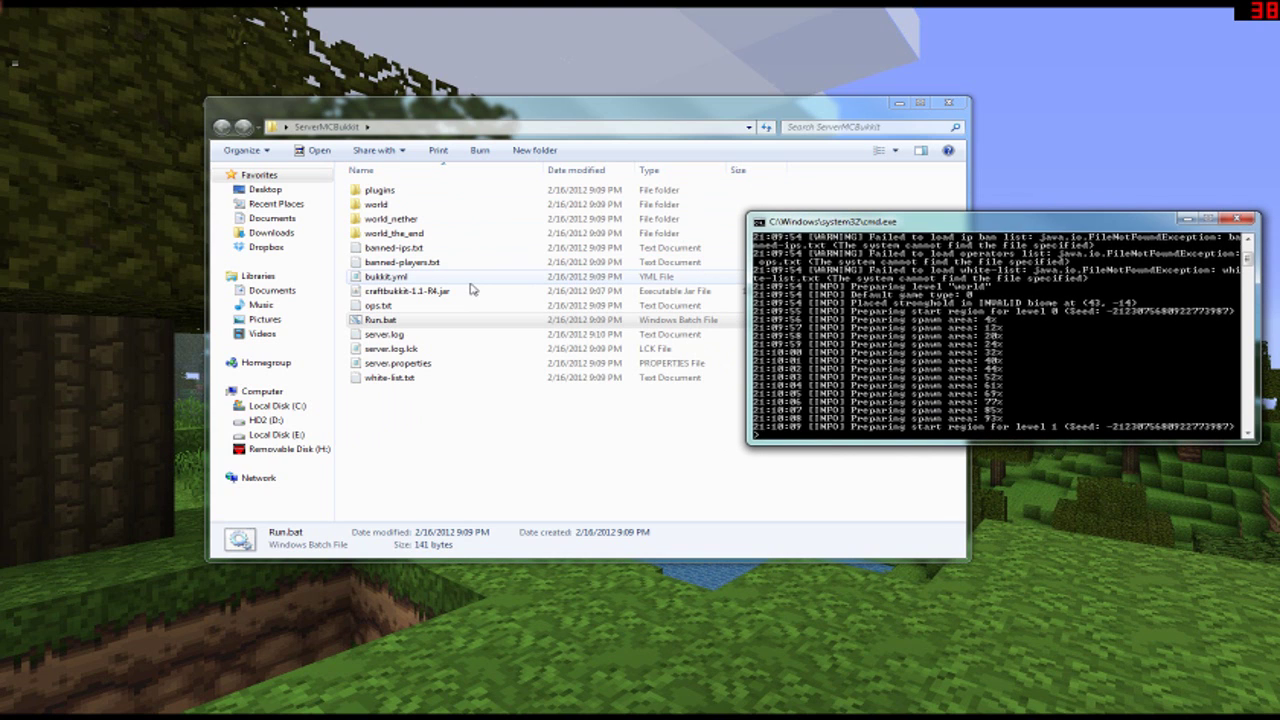
# Look over the server files: ops.txt, white-list.txt, banned lists, plugins and world folders.
pyautogui.click(430, 366)
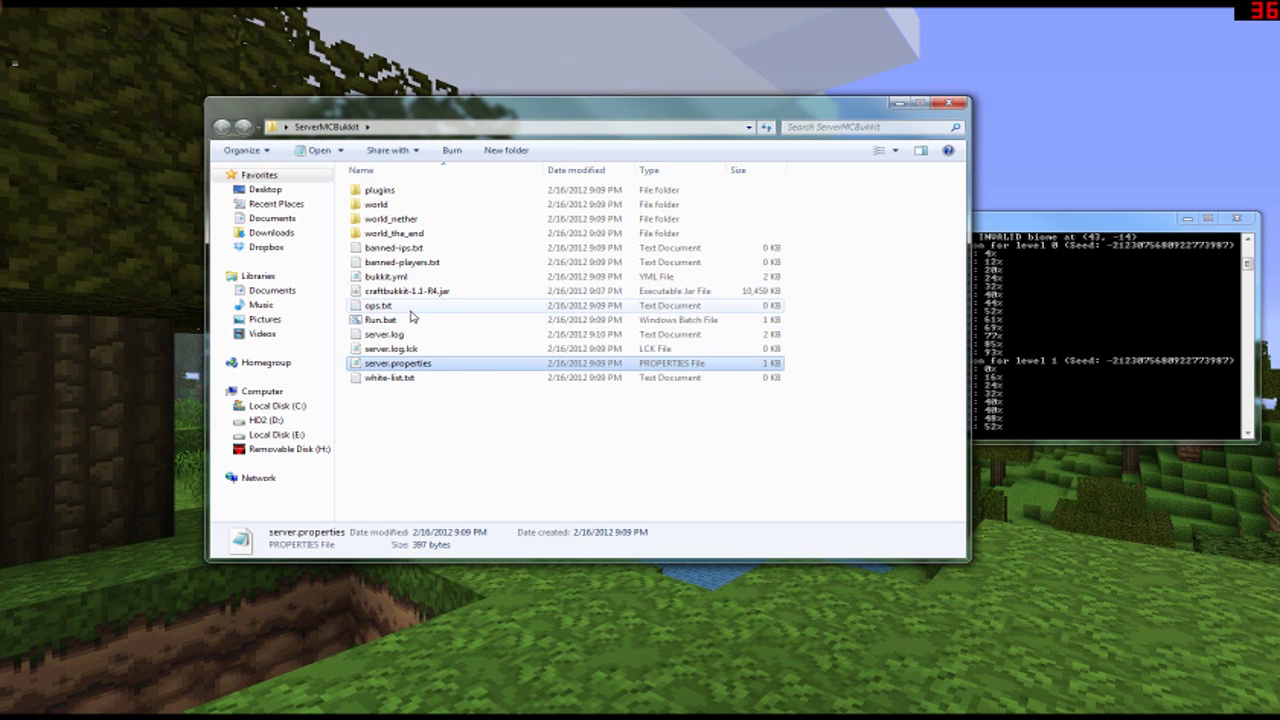
pyautogui.click(395, 305)
pyautogui.click(418, 377)
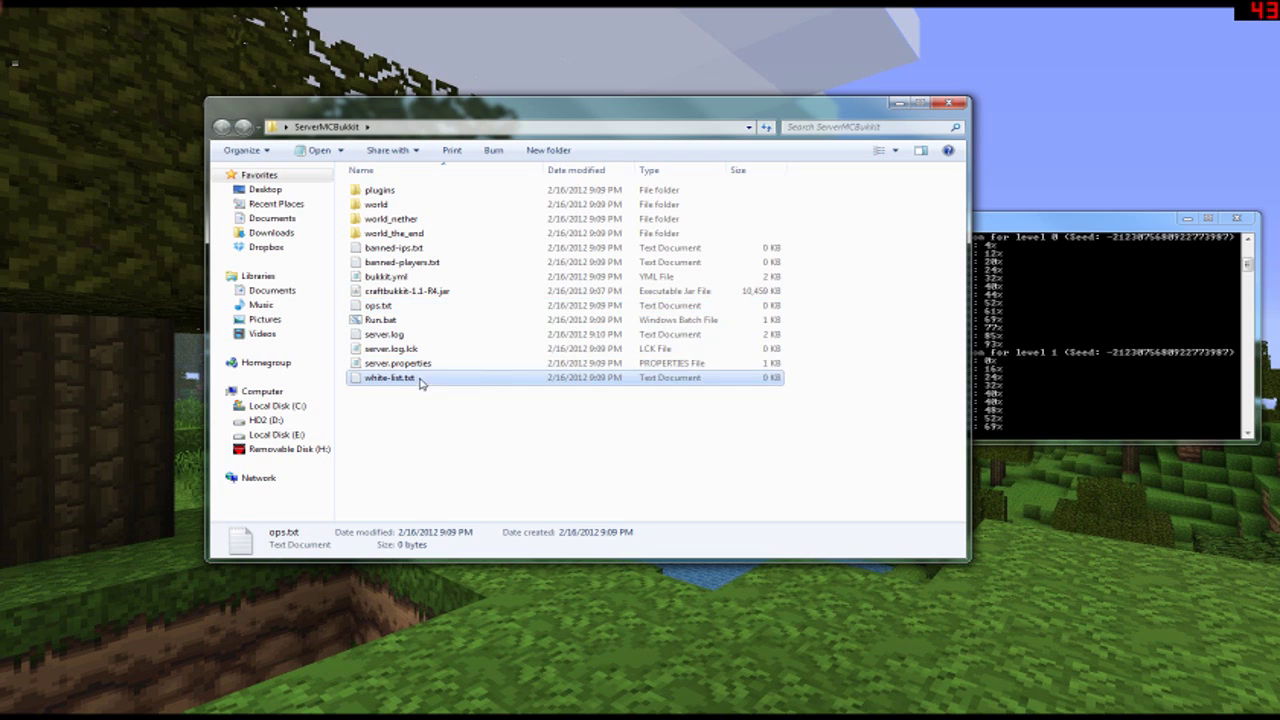
pyautogui.click(430, 262)
pyautogui.click(430, 248)
pyautogui.click(434, 262)
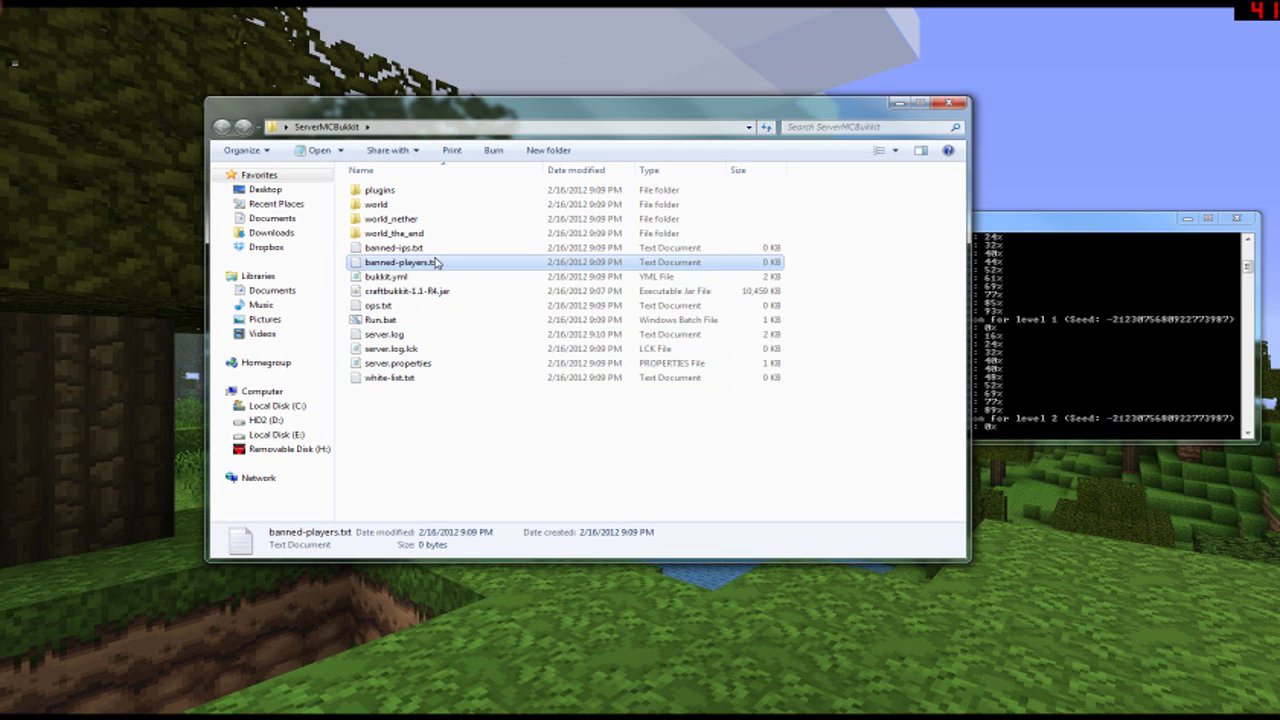
pyautogui.click(415, 192)
pyautogui.click(400, 205)
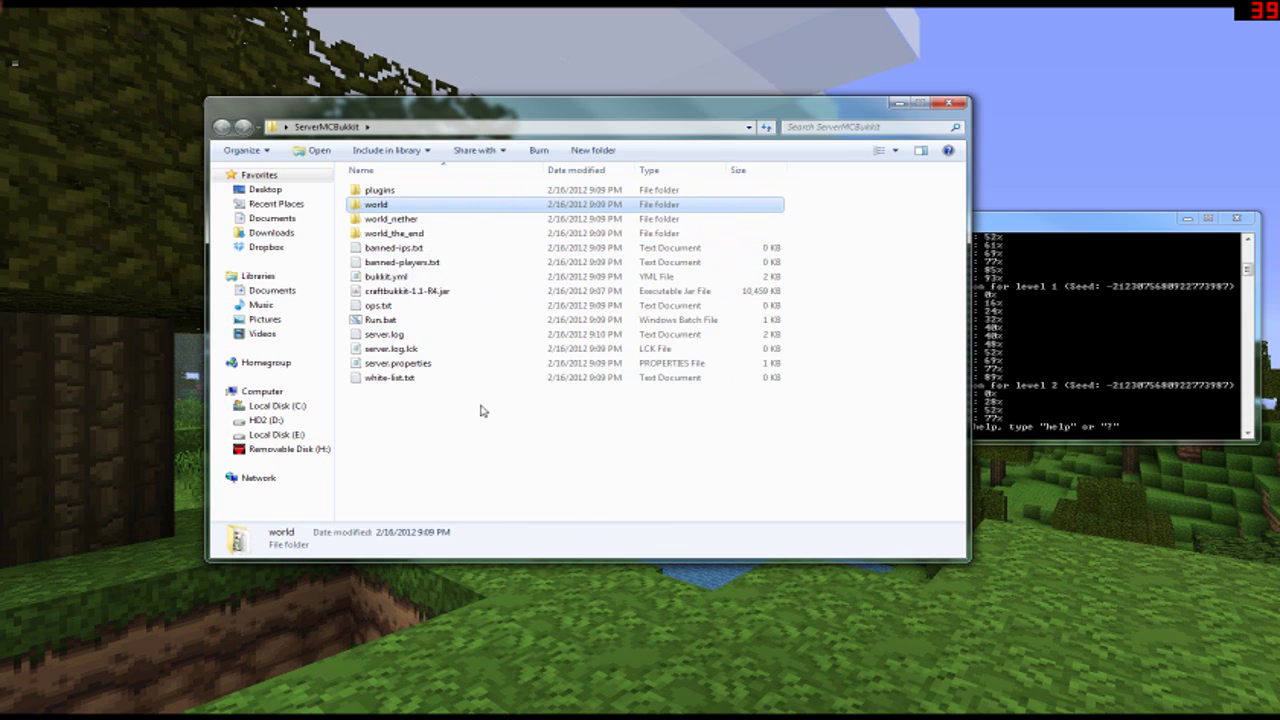
# Stop the server with the stop command and close its console.
pyautogui.click(1228, 318)
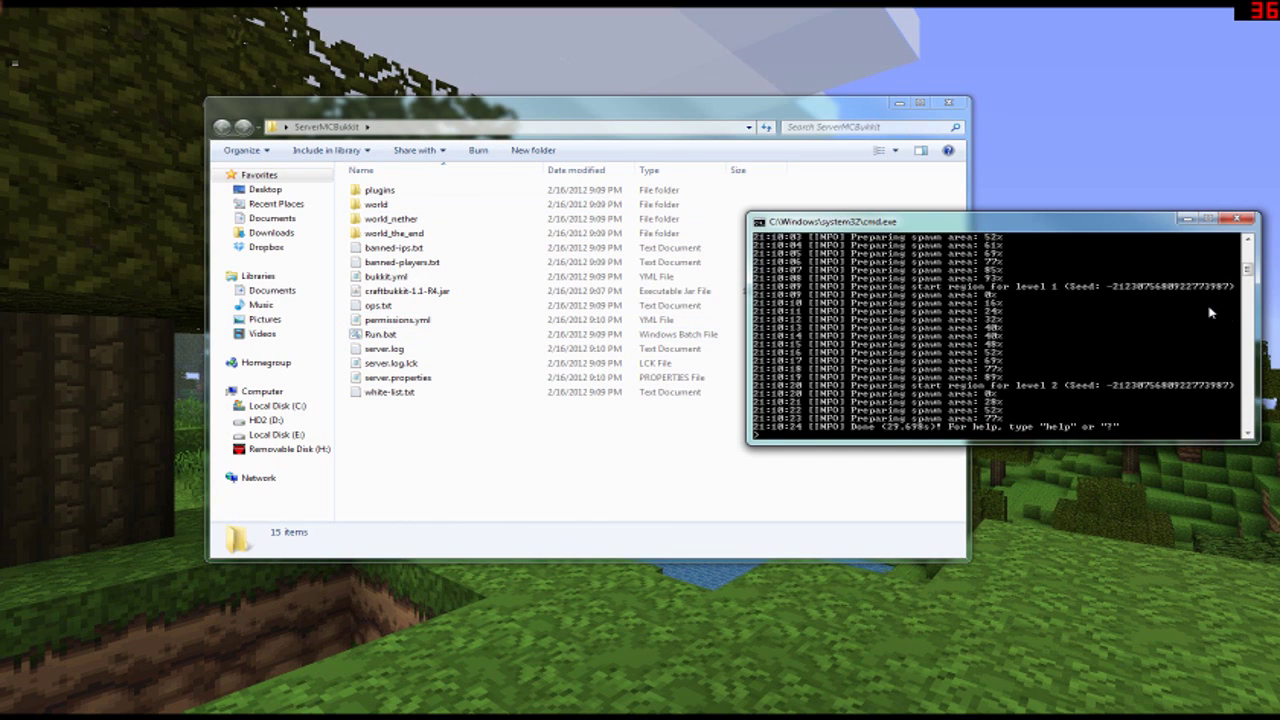
pyautogui.write('stop')
pyautogui.press('Return')
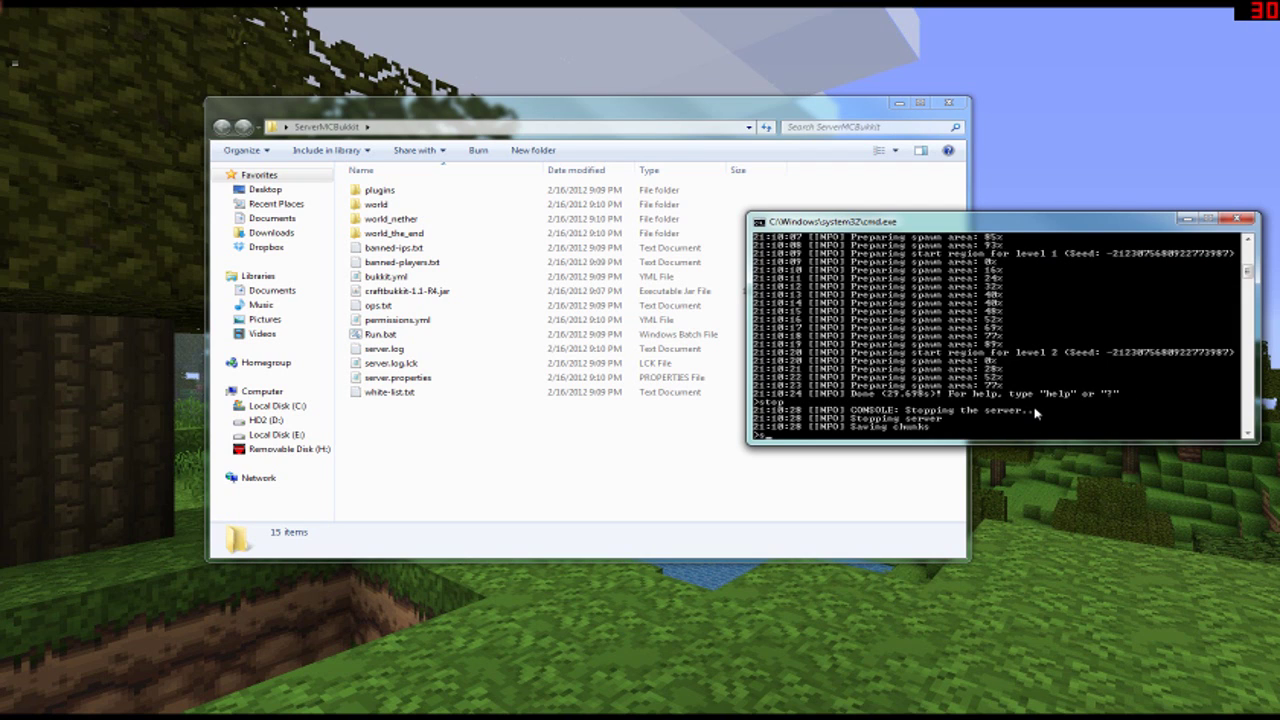
pyautogui.moveTo(1040, 222); pyautogui.dragTo(894, 210)
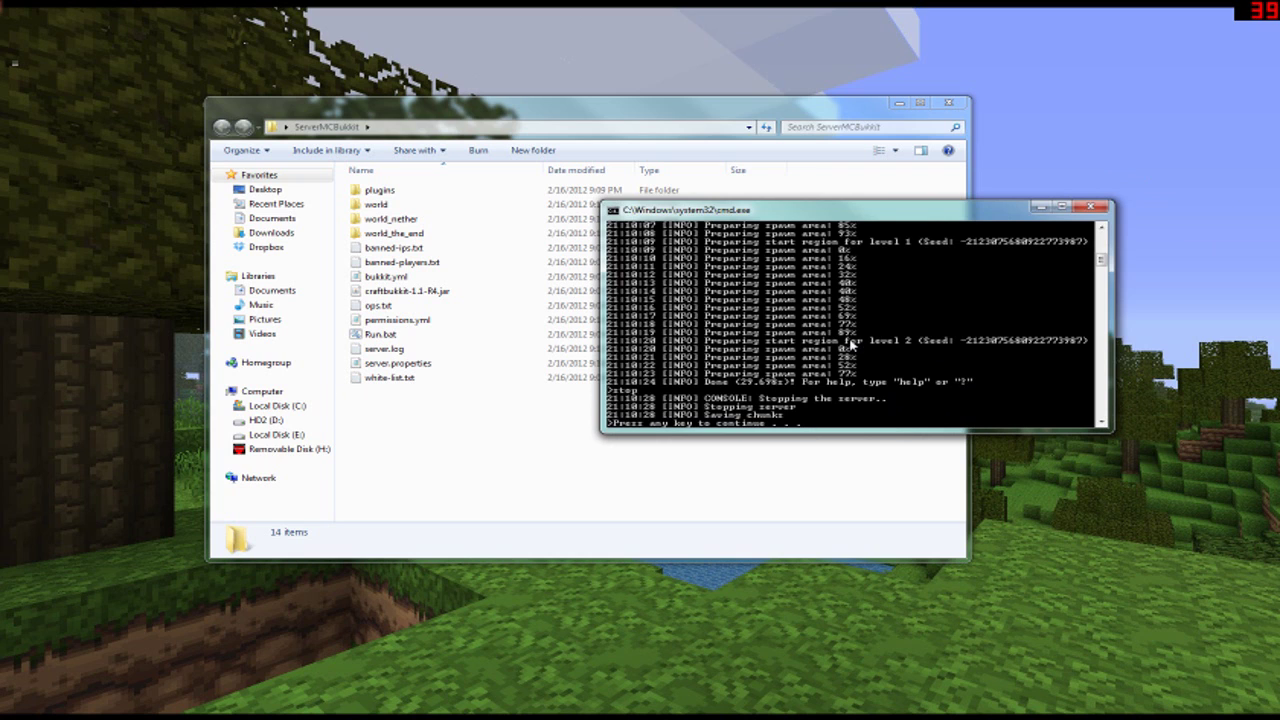
pyautogui.press('Return')
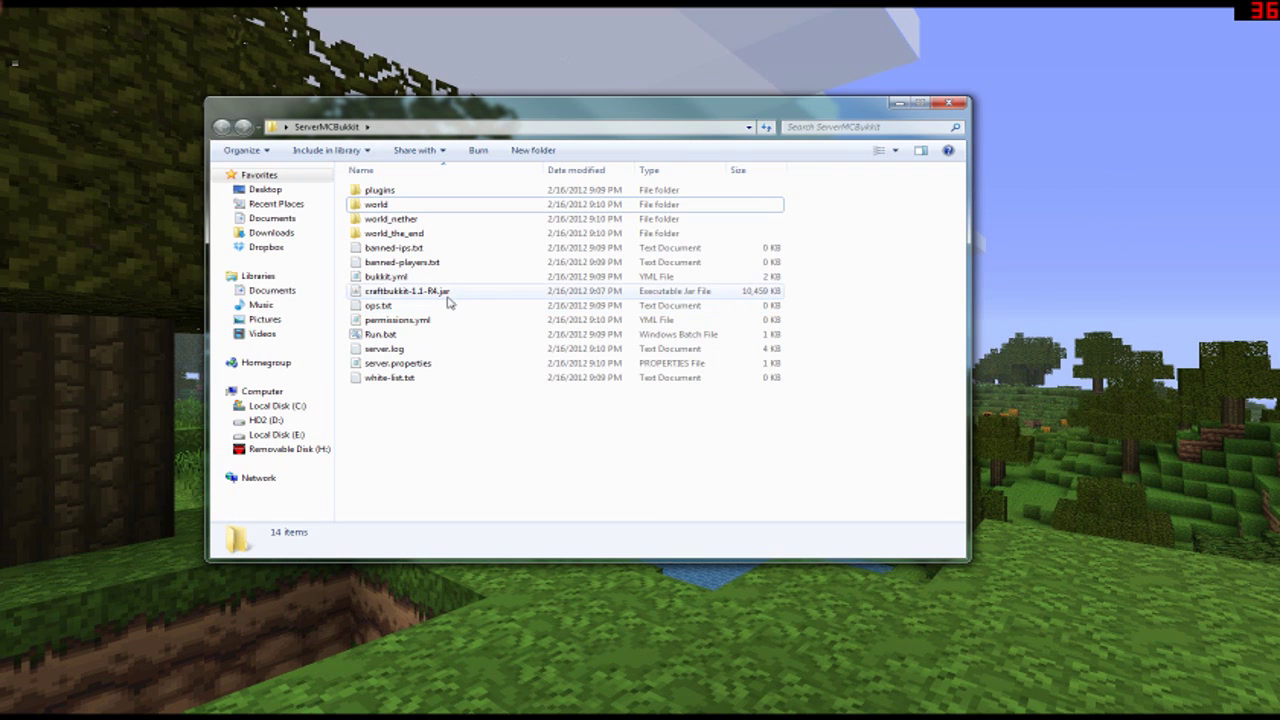
pyautogui.doubleClick(434, 365)
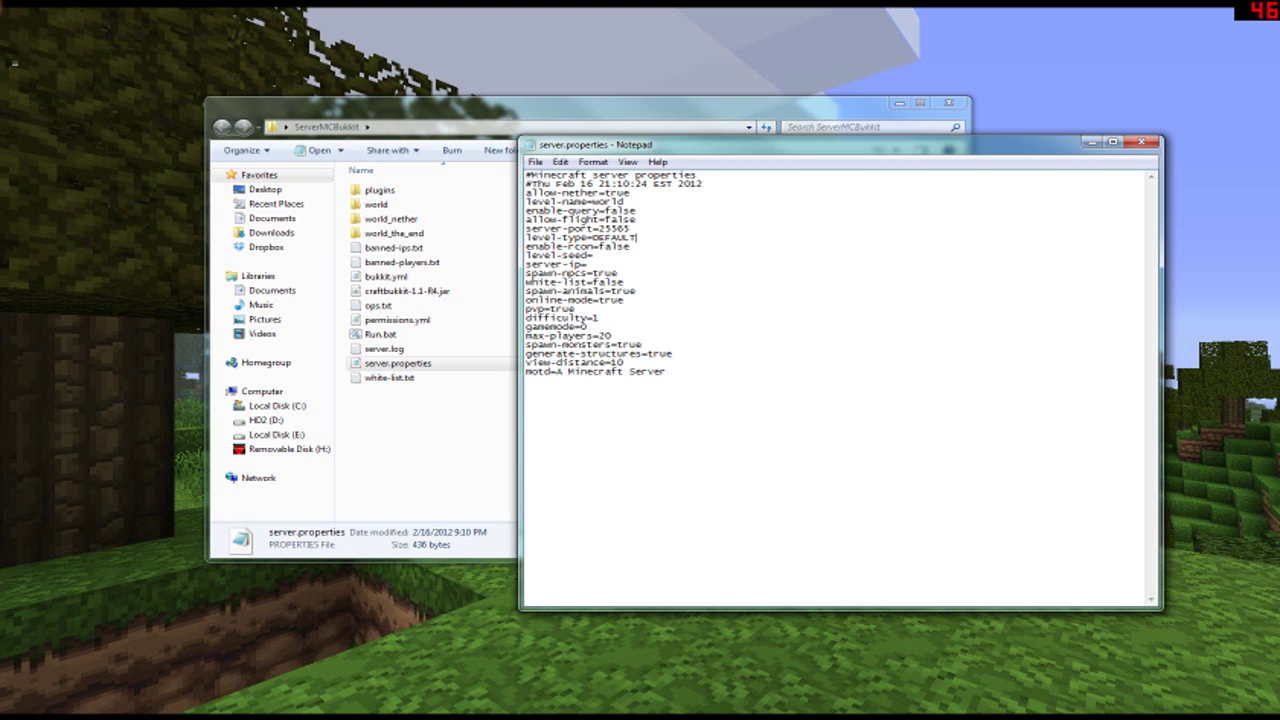
pyautogui.click(1141, 142)
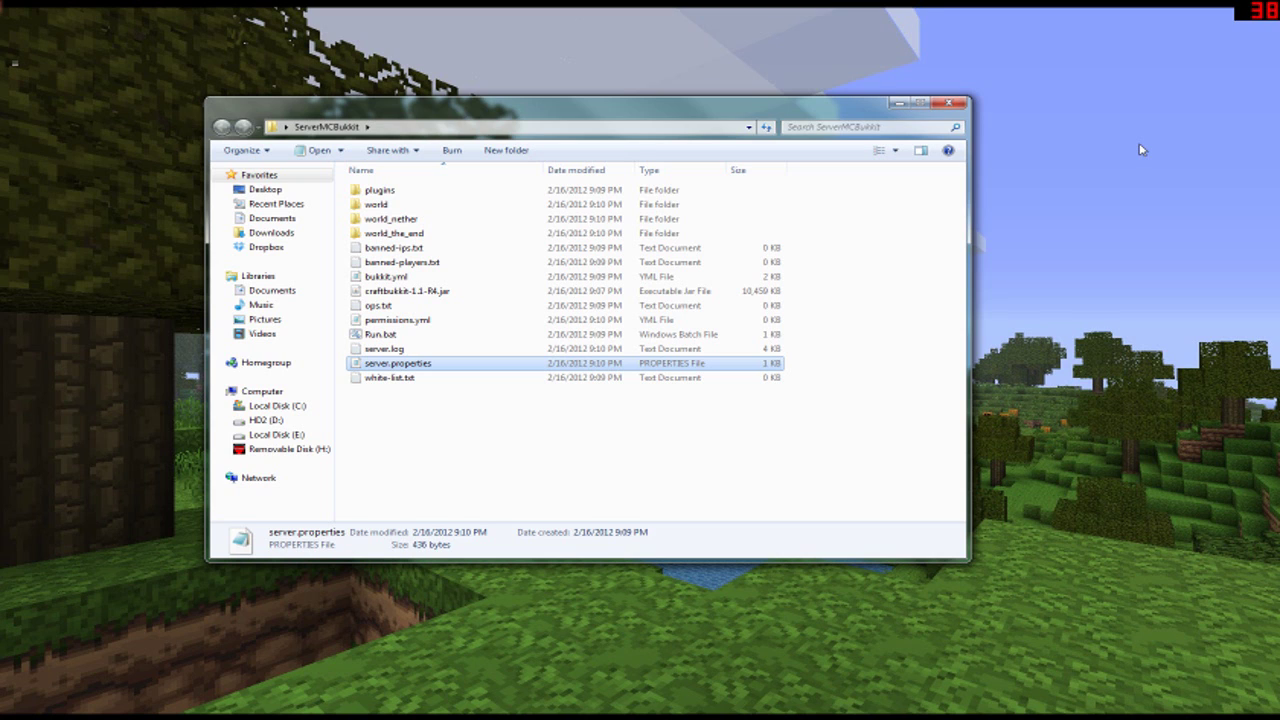
pyautogui.doubleClick(425, 364)
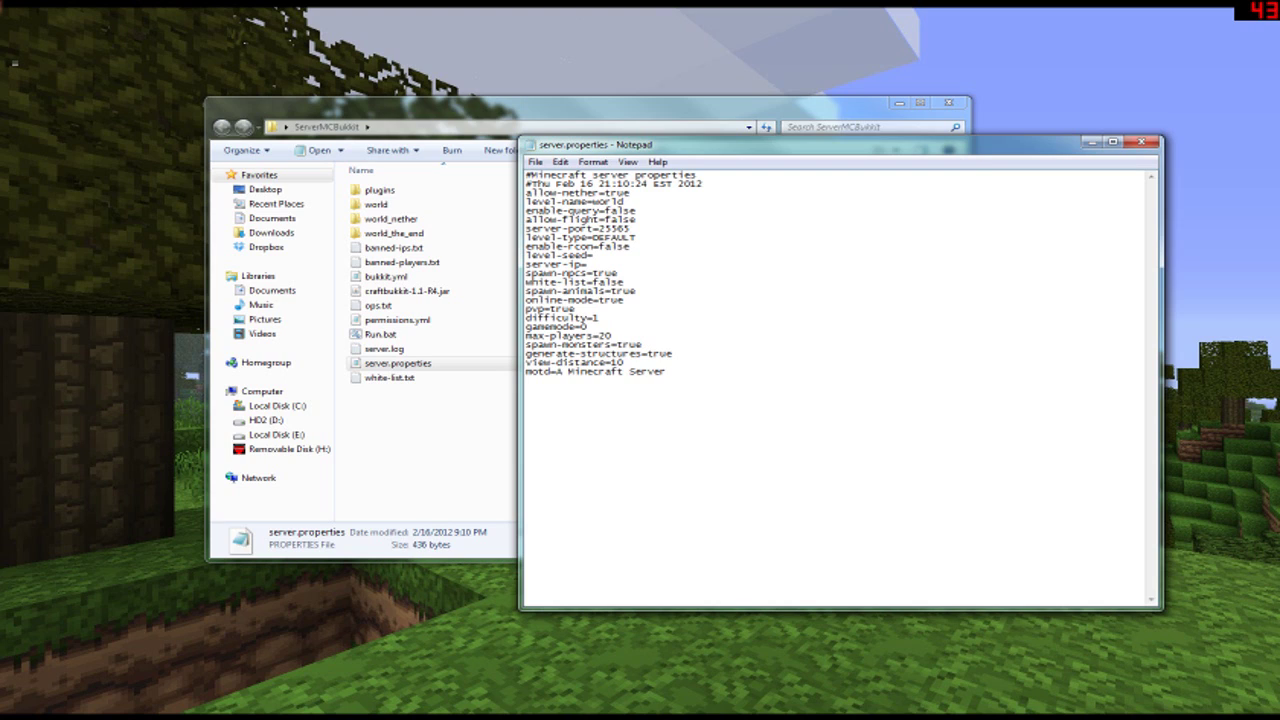
pyautogui.click(1141, 142)
pyautogui.click(437, 451)
pyautogui.click(423, 363)
pyautogui.click(423, 434)
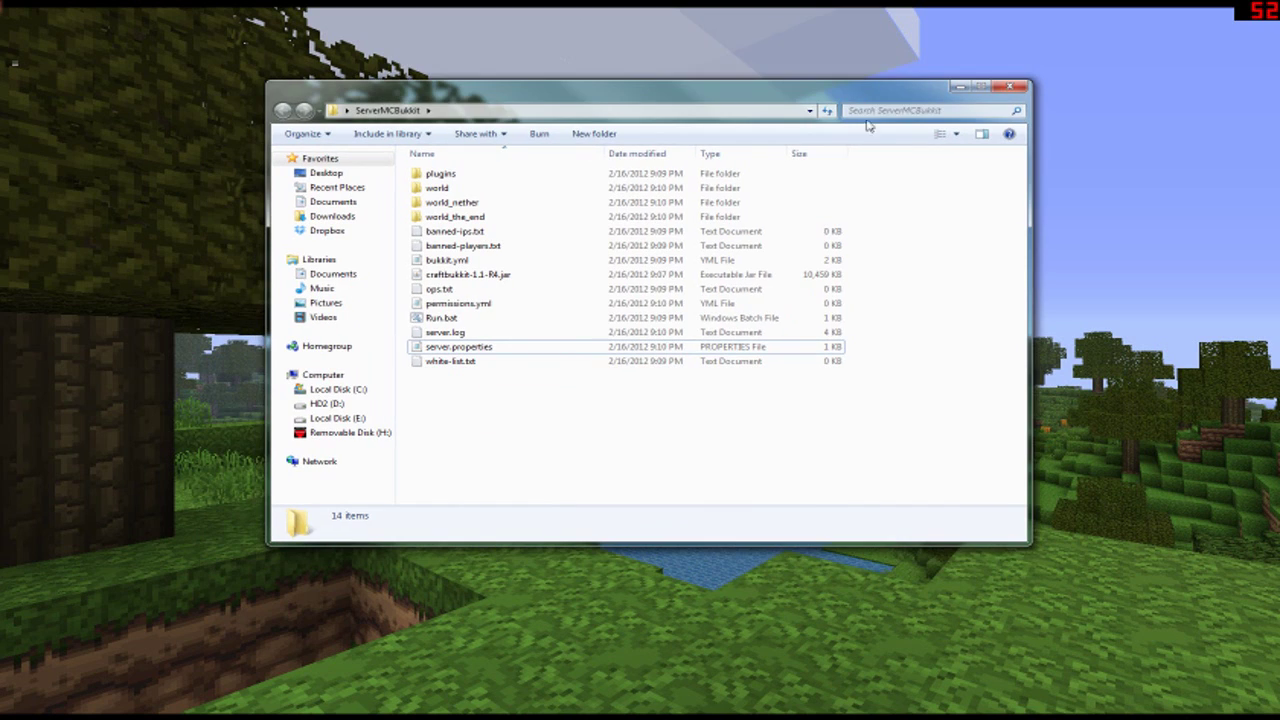
# Check server.log and server.properties, and restore Chrome to a smaller window.
pyautogui.click(658, 332)
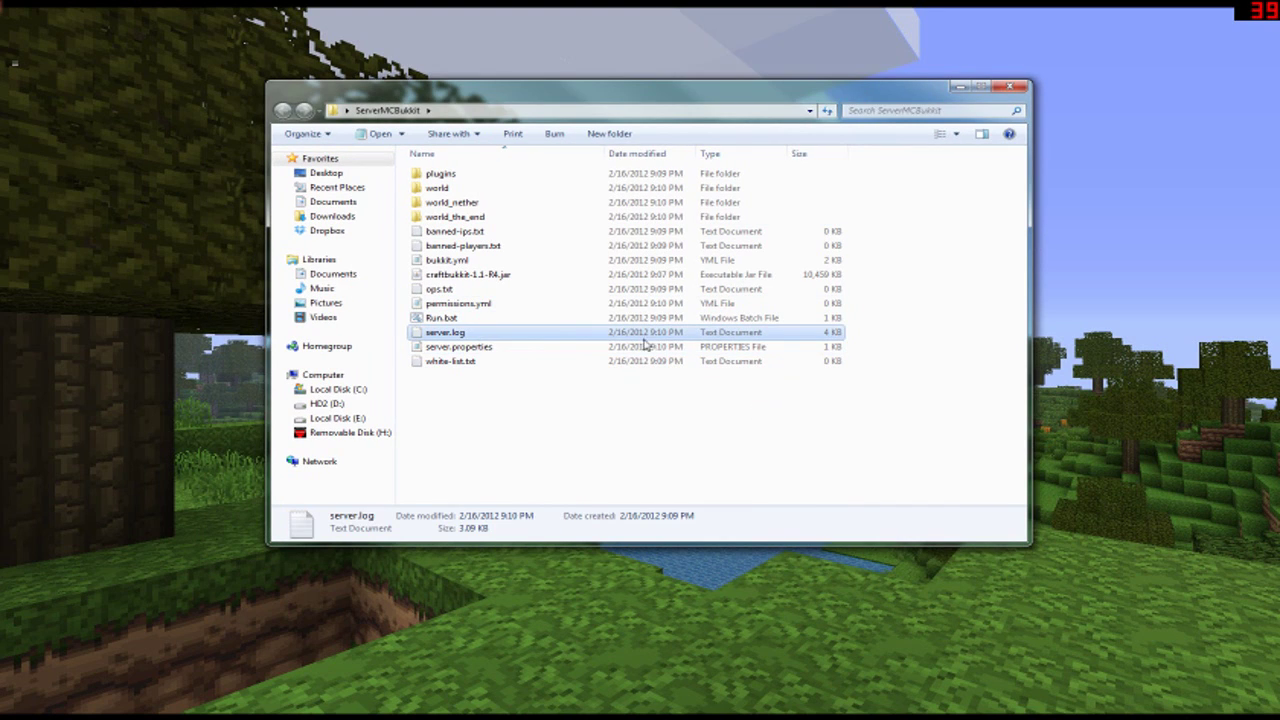
pyautogui.click(530, 348)
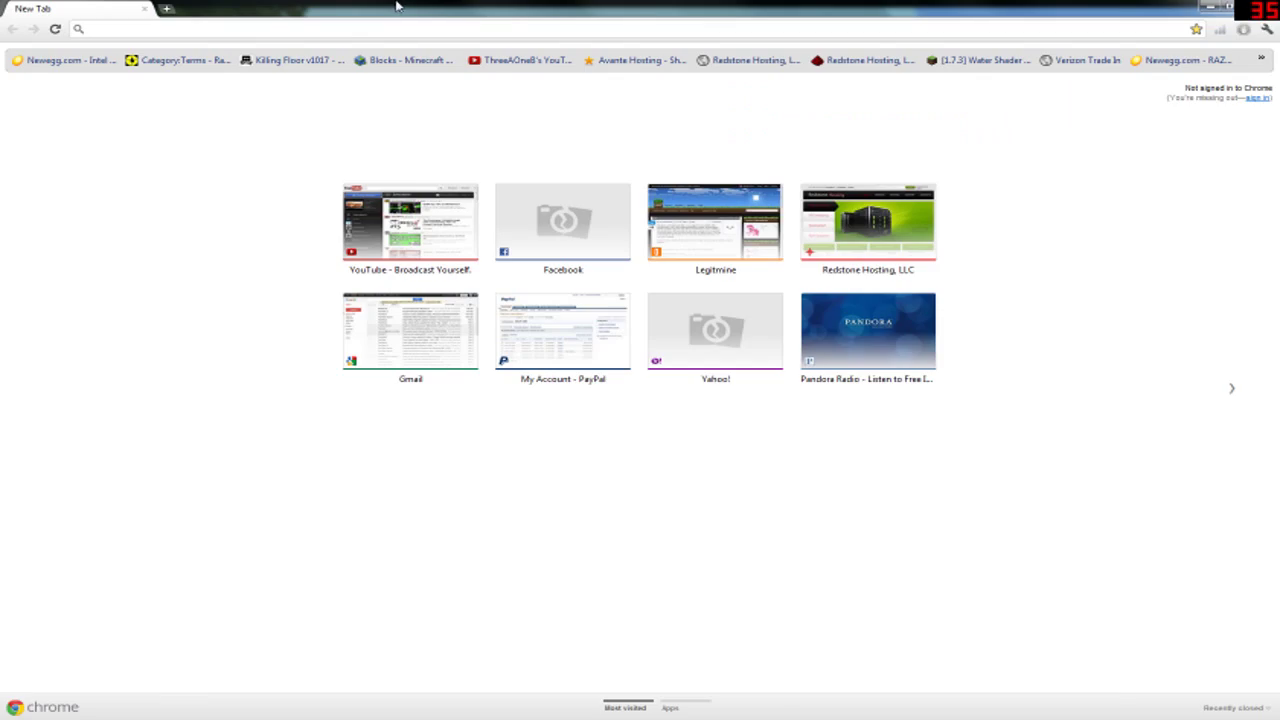
pyautogui.moveTo(648, 9); pyautogui.dragTo(1278, 128)
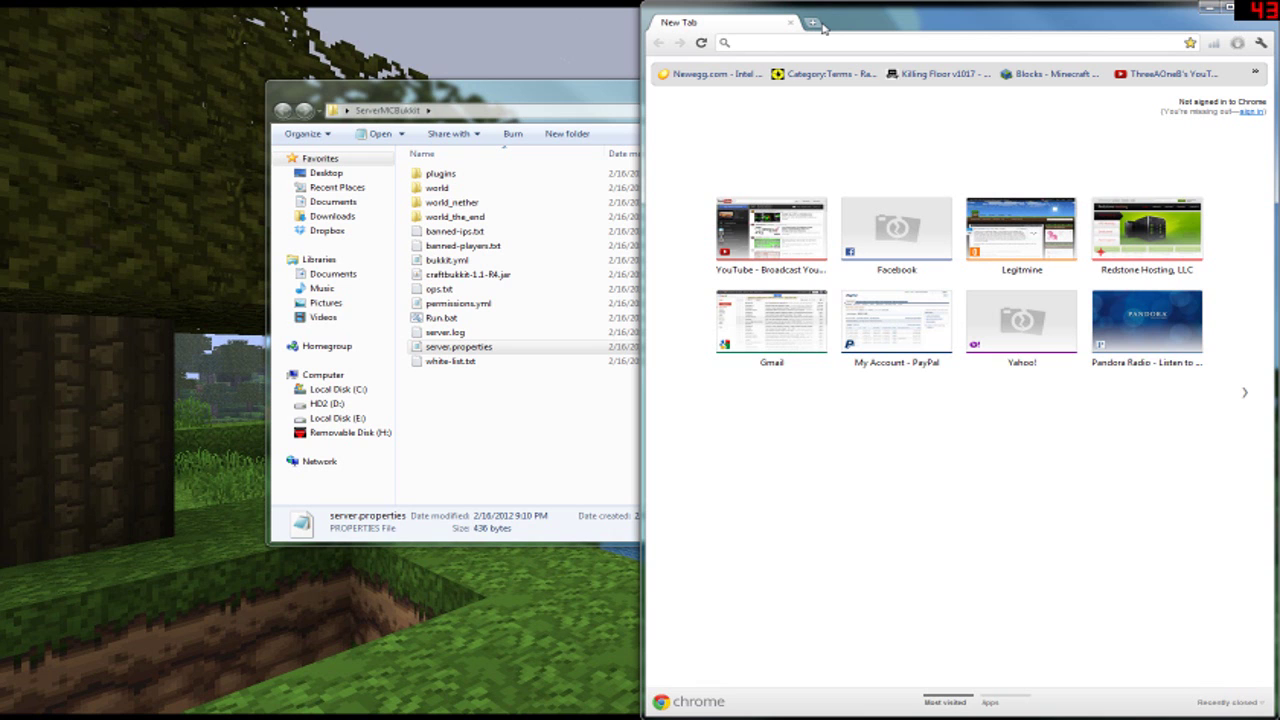
# Snap Chrome left and right with Win+arrow keys, ending maximized on New Tab.
pyautogui.press('super+Left')
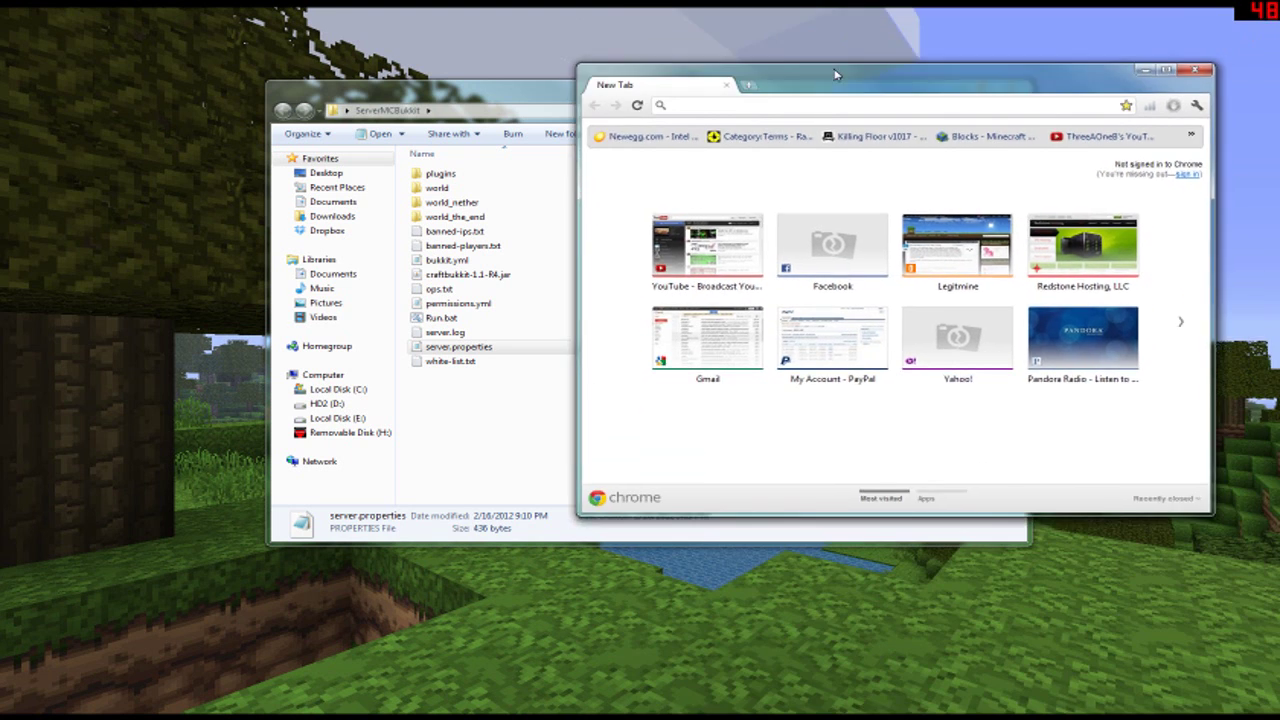
pyautogui.press('super+Up')
pyautogui.press('super+Down')
pyautogui.press('super+Right')
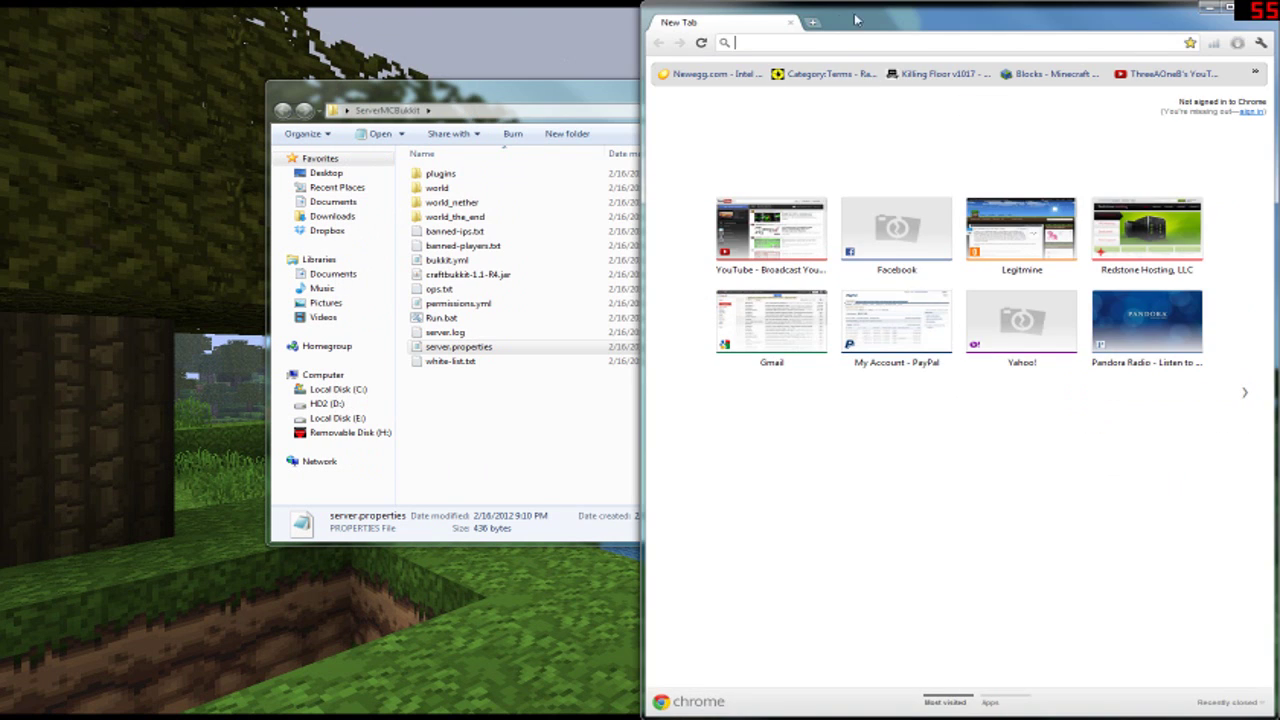
pyautogui.press('super+Left')
pyautogui.press('super+Up')
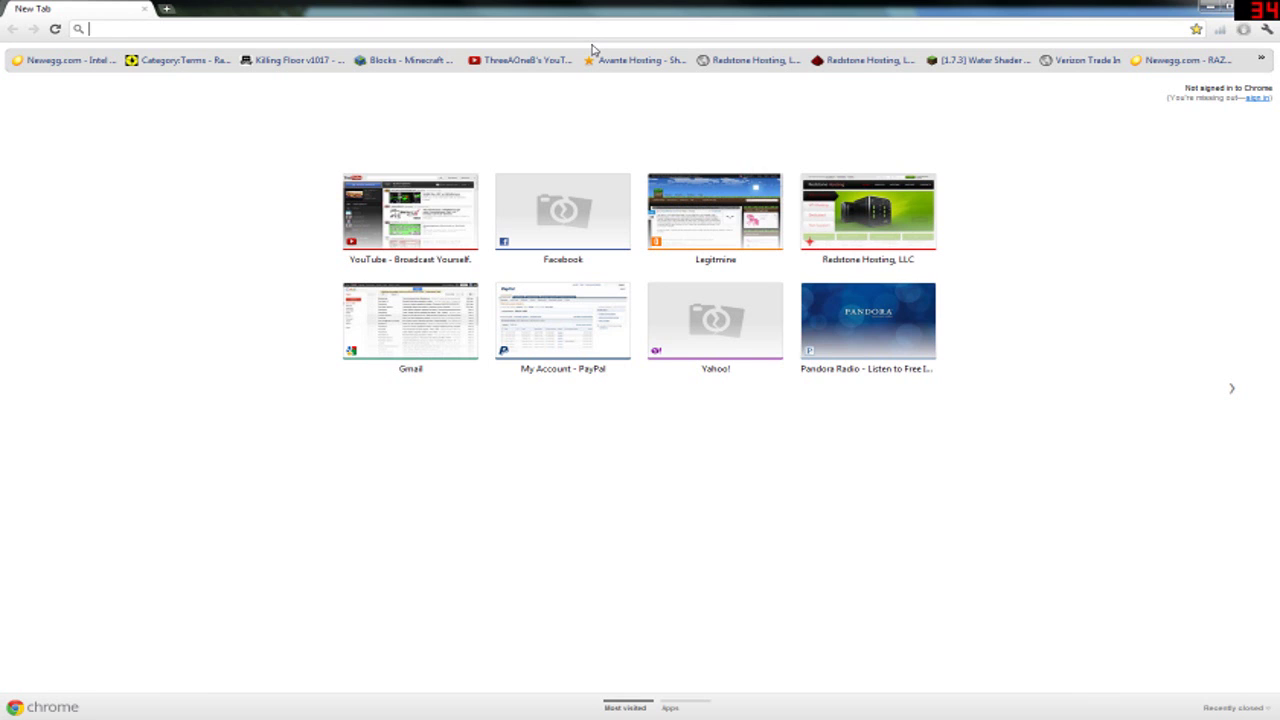
# Search for hamachi and open the Download LogMeIn Hamachi page.
pyautogui.write('hamachi')
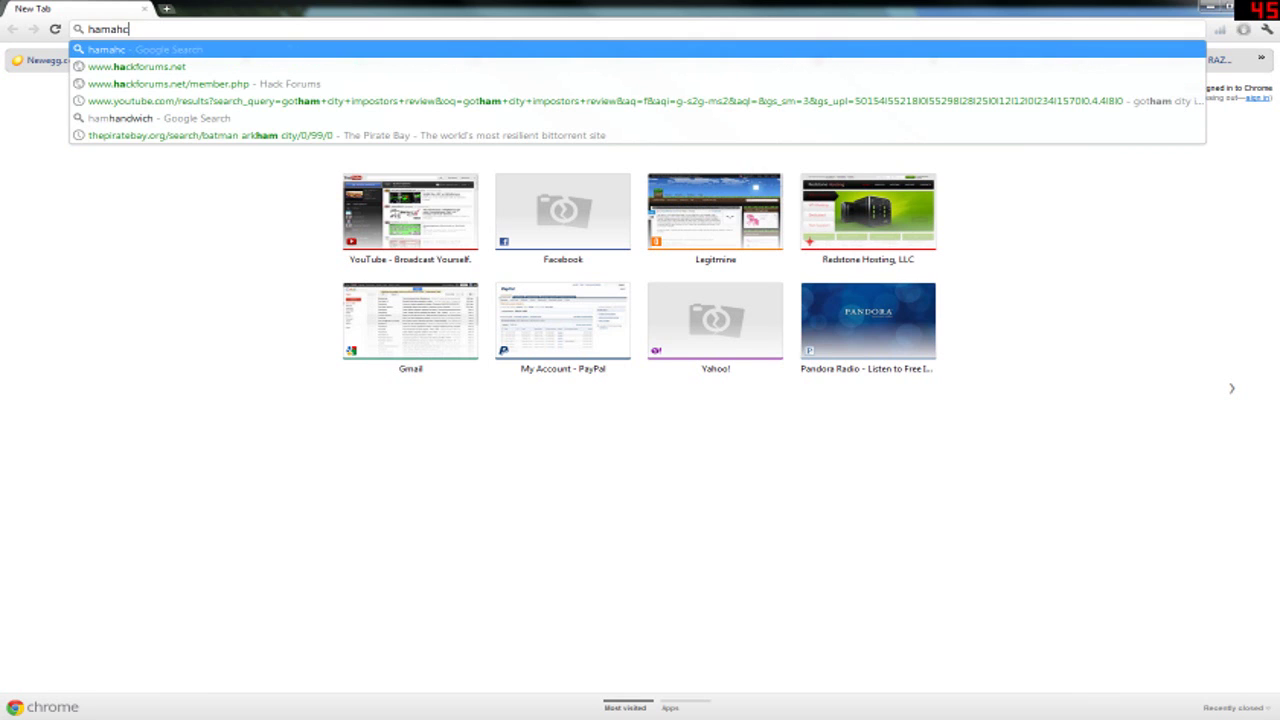
pyautogui.press('Return')
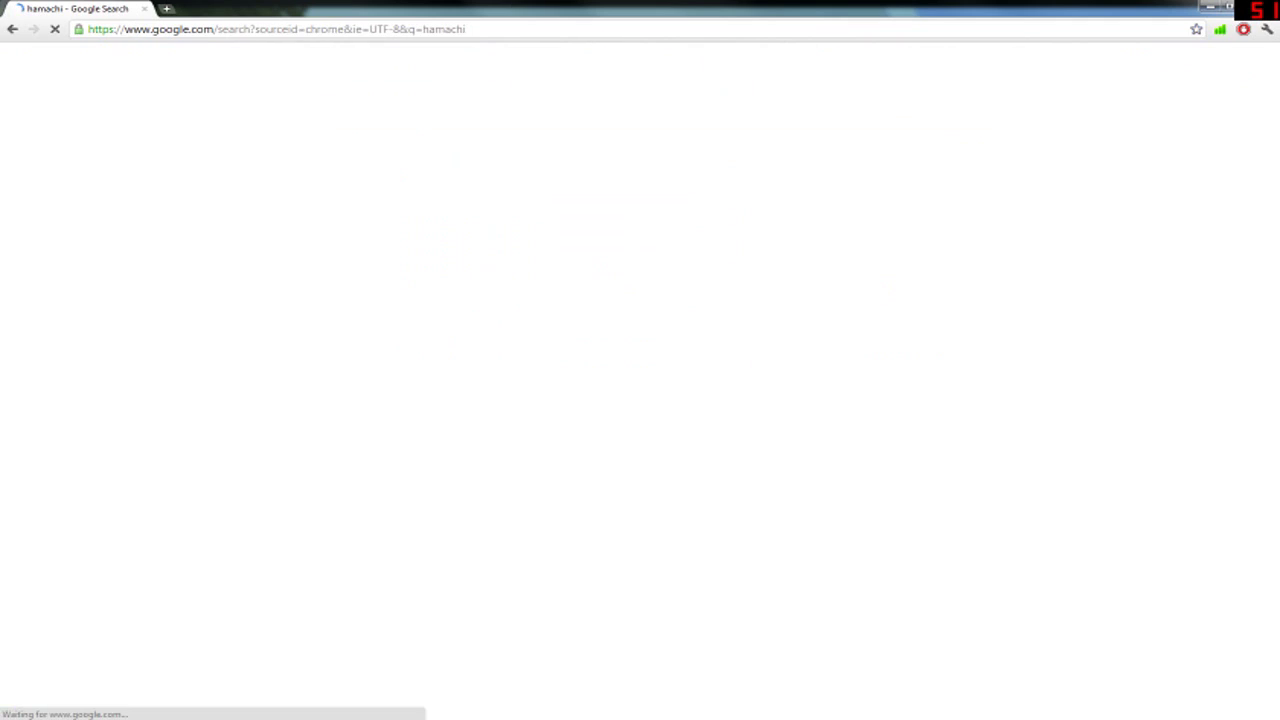
pyautogui.click(347, 205)
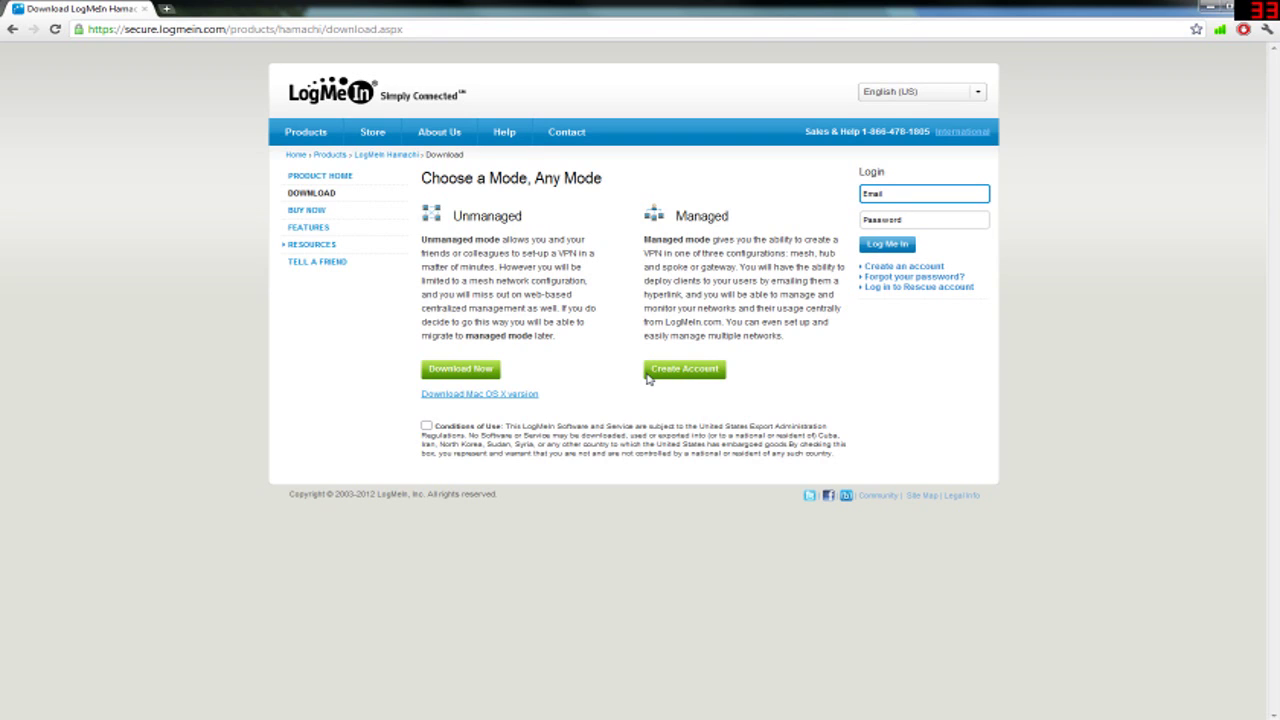
# Read the Managed and Unmanaged mode descriptions on the download page.
pyautogui.moveTo(808, 336); pyautogui.dragTo(646, 246)
pyautogui.click(563, 352)
pyautogui.moveTo(556, 340); pyautogui.dragTo(430, 265)
pyautogui.click(434, 227)
pyautogui.moveTo(591, 343); pyautogui.dragTo(436, 238)
pyautogui.click(436, 238)
pyautogui.moveTo(558, 339); pyautogui.dragTo(423, 238)
pyautogui.click(566, 223)
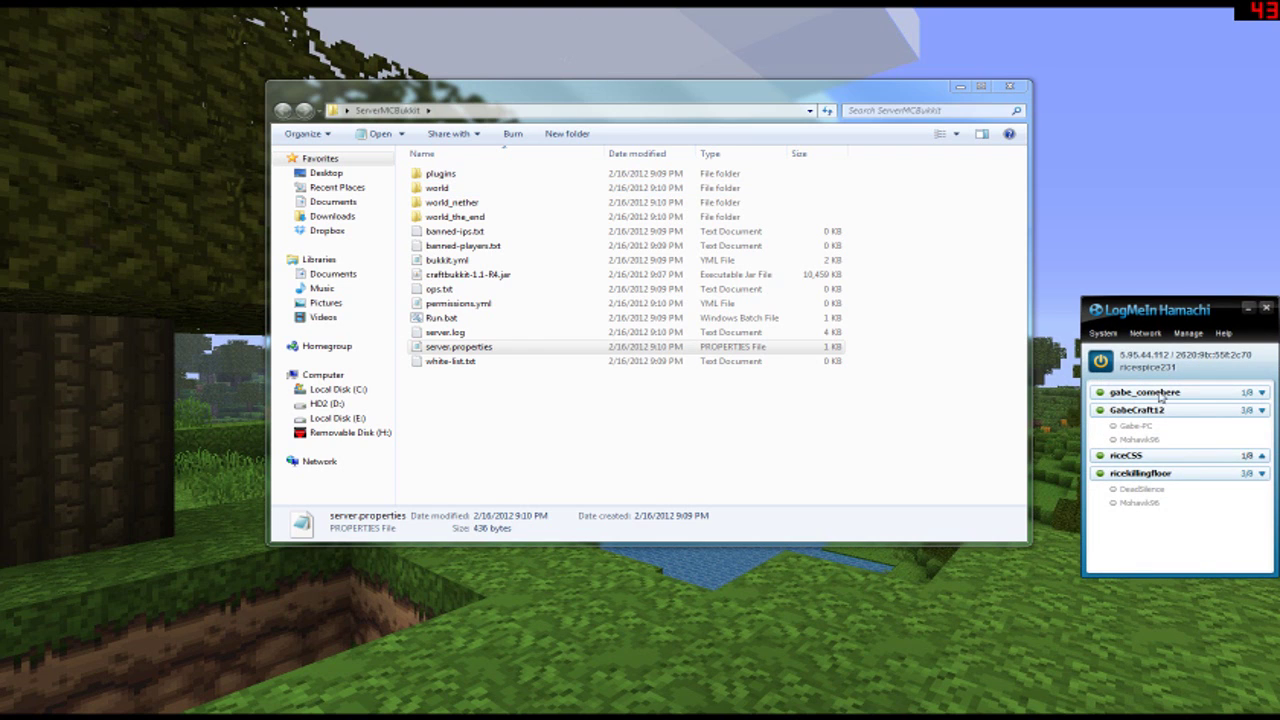
# Move Hamachi over the server folder and try its network and address menus.
pyautogui.moveTo(1152, 318); pyautogui.dragTo(694, 255)
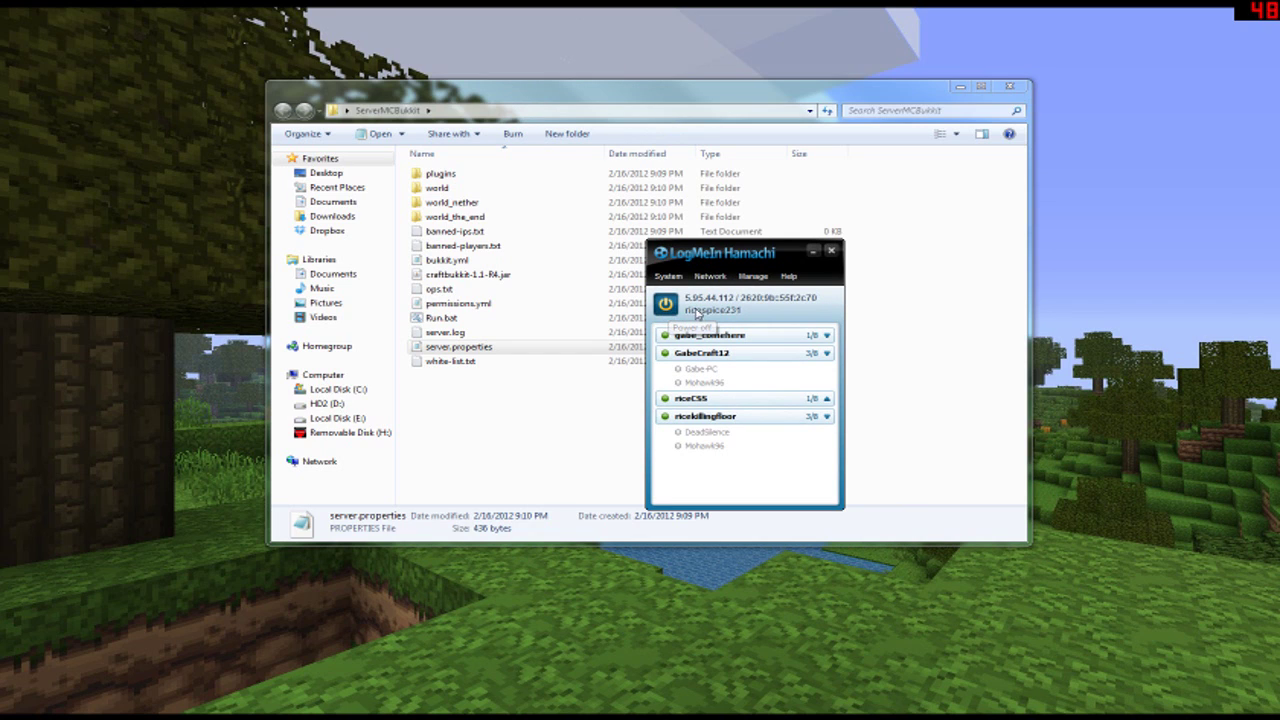
pyautogui.click(710, 283)
pyautogui.click(710, 283)
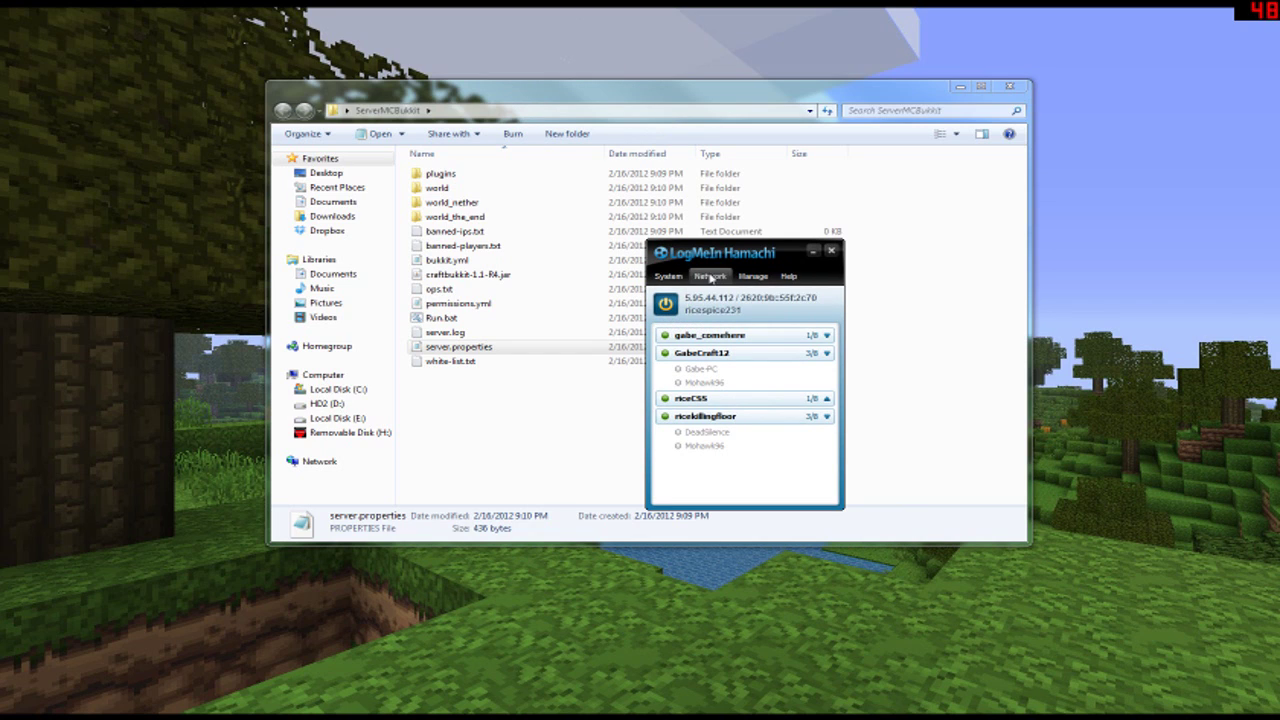
pyautogui.click(700, 306)
pyautogui.click(700, 283)
# Choose Create a new network and place the form beside Hamachi.
pyautogui.click(710, 284)
pyautogui.click(682, 289)
pyautogui.click(709, 283)
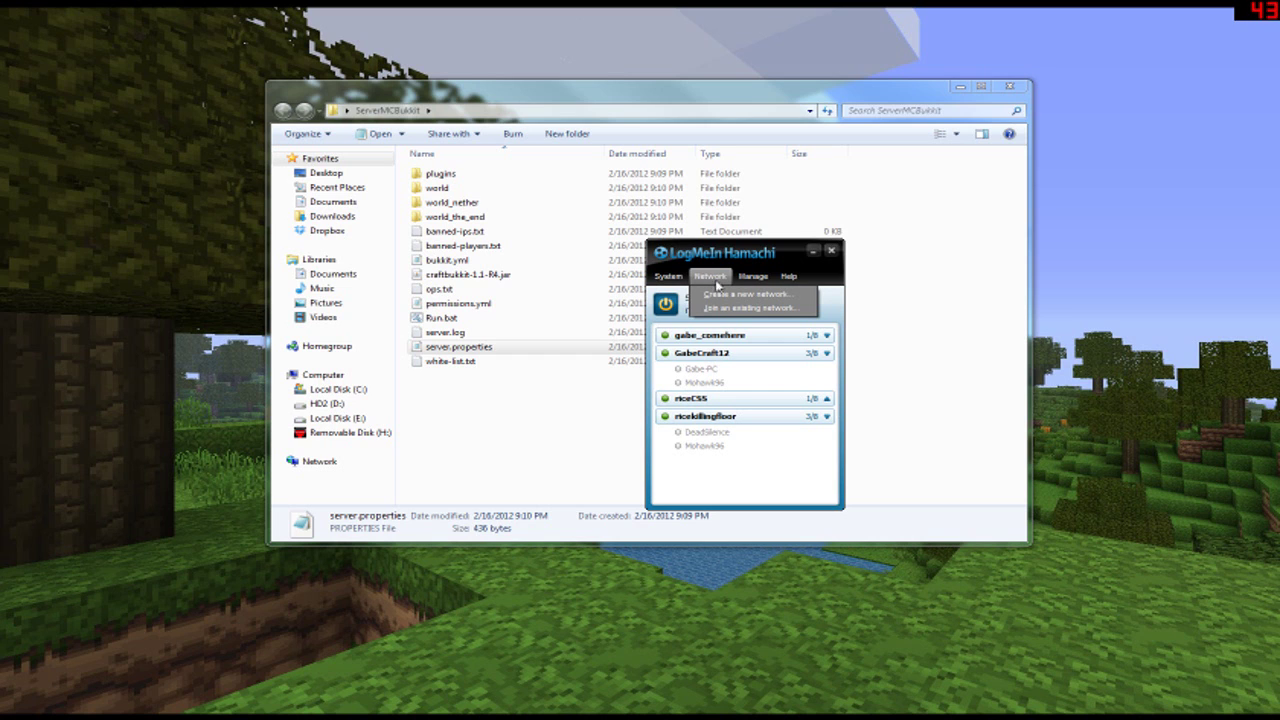
pyautogui.click(724, 295)
pyautogui.moveTo(652, 254); pyautogui.dragTo(956, 342)
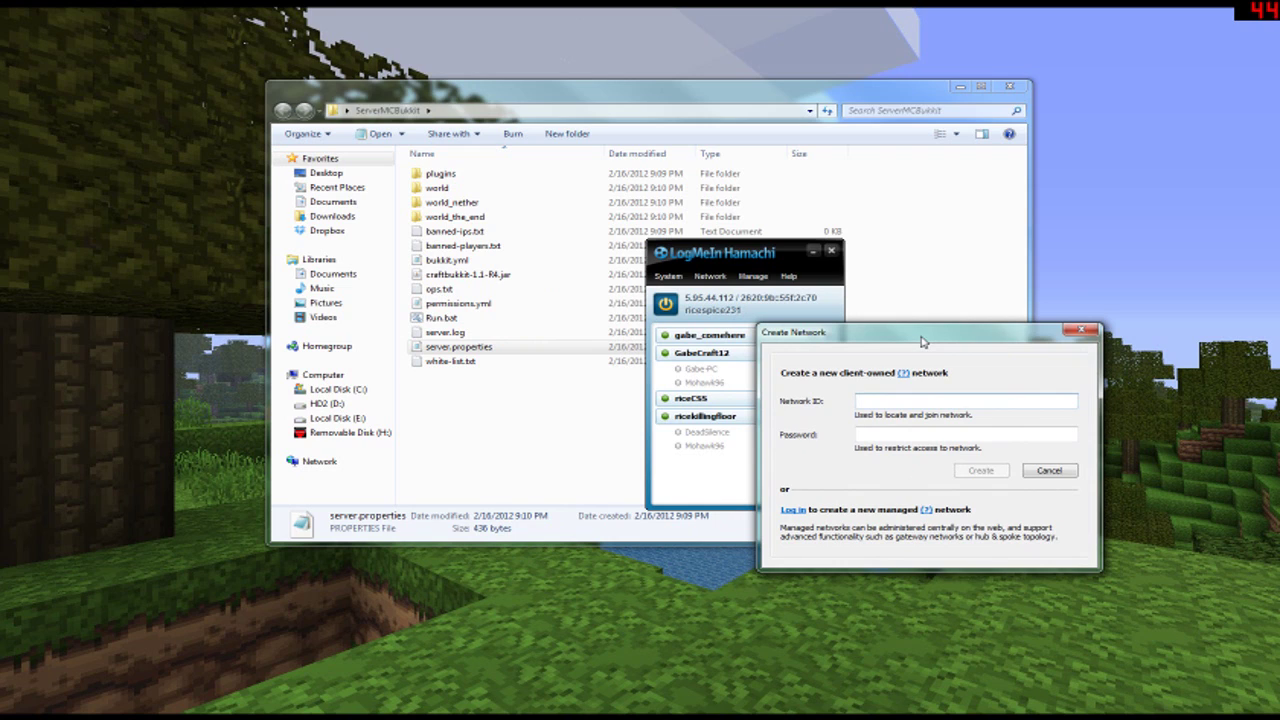
# Enter Network ID McServerBukkit12 and a password, then create the network.
pyautogui.write('McServerBukkit12')
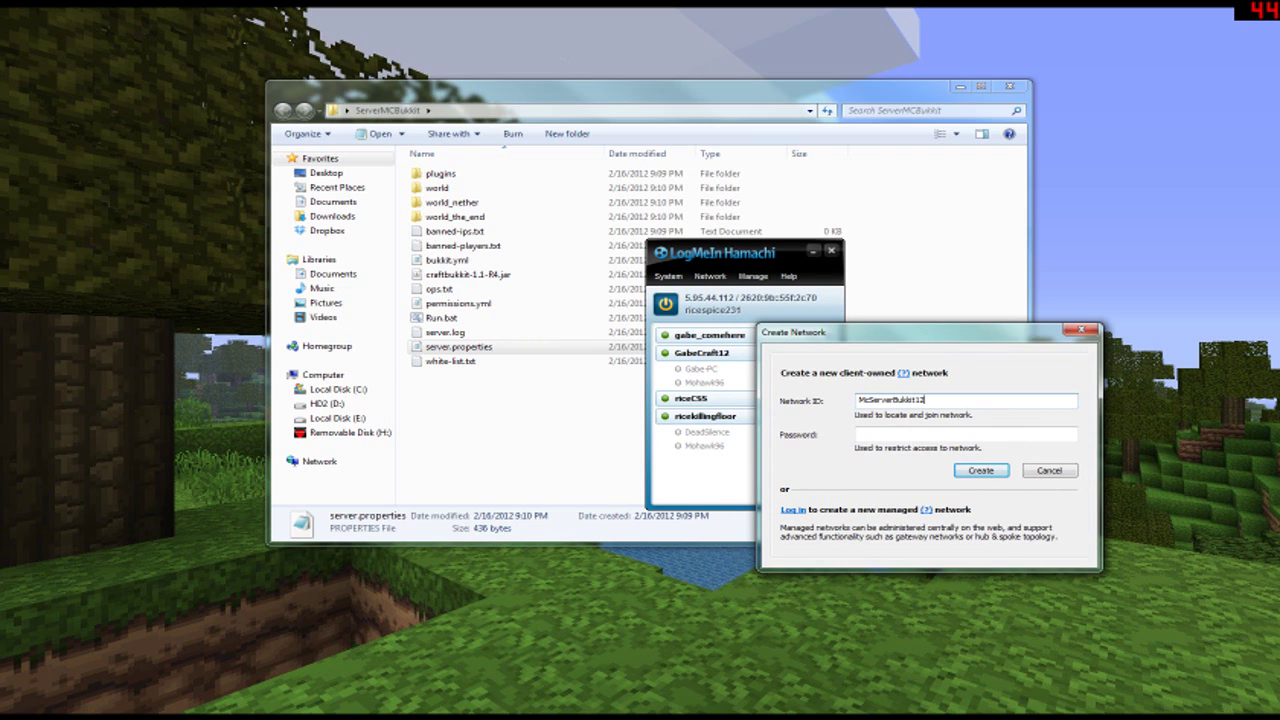
pyautogui.click(900, 434)
pyautogui.click(981, 470)
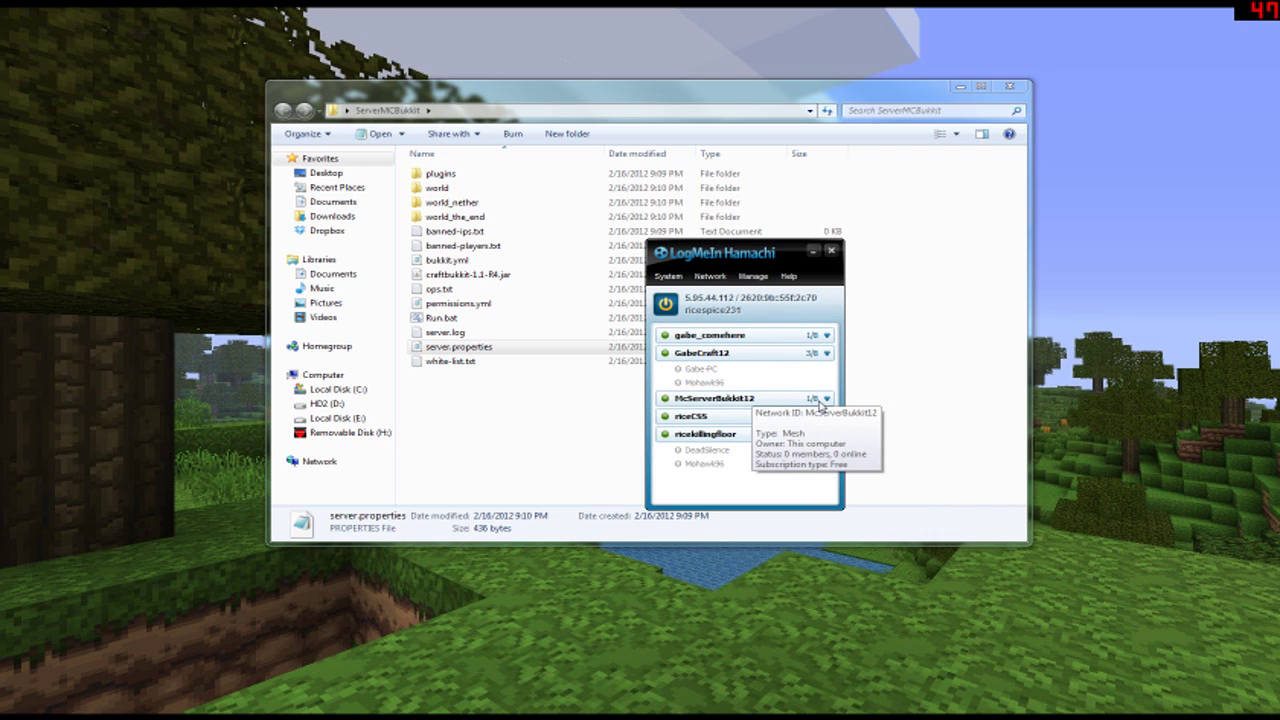
# Select the new McServerBukkit12 network and dismiss its options.
pyautogui.click(824, 400)
pyautogui.click(828, 403)
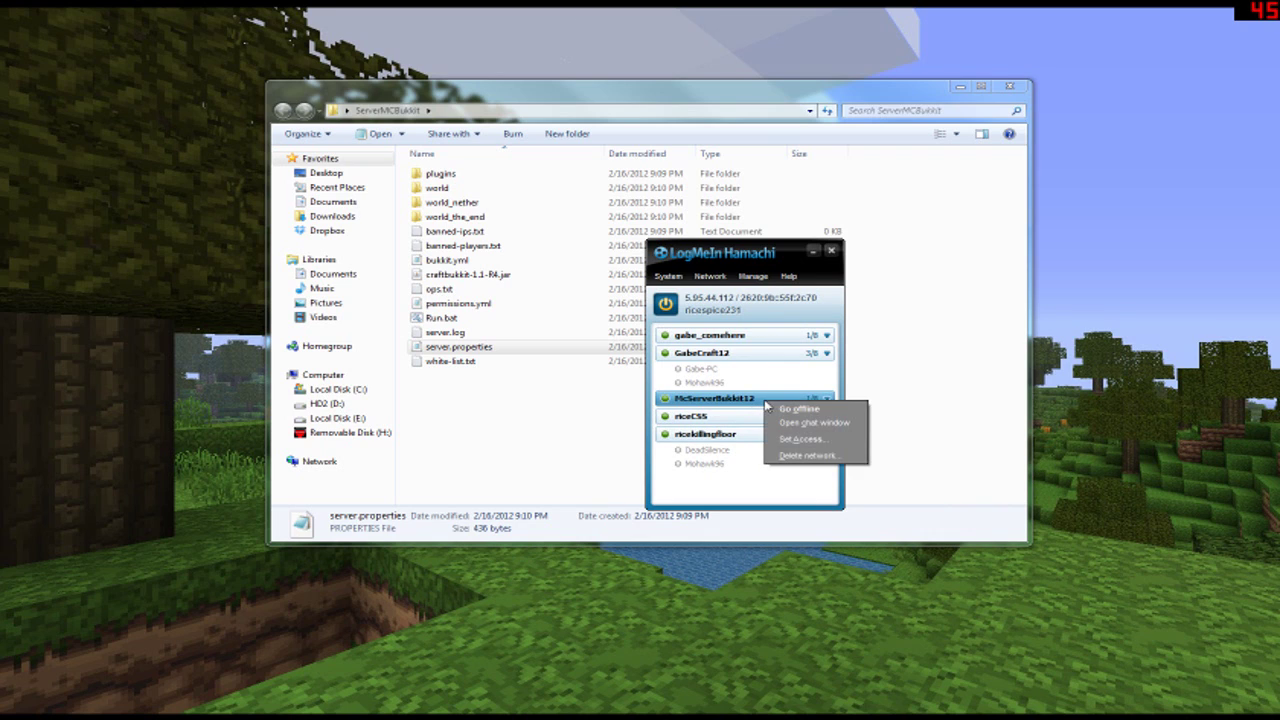
pyautogui.click(763, 314)
pyautogui.rightClick(722, 298)
pyautogui.rightClick(705, 301)
pyautogui.rightClick(828, 300)
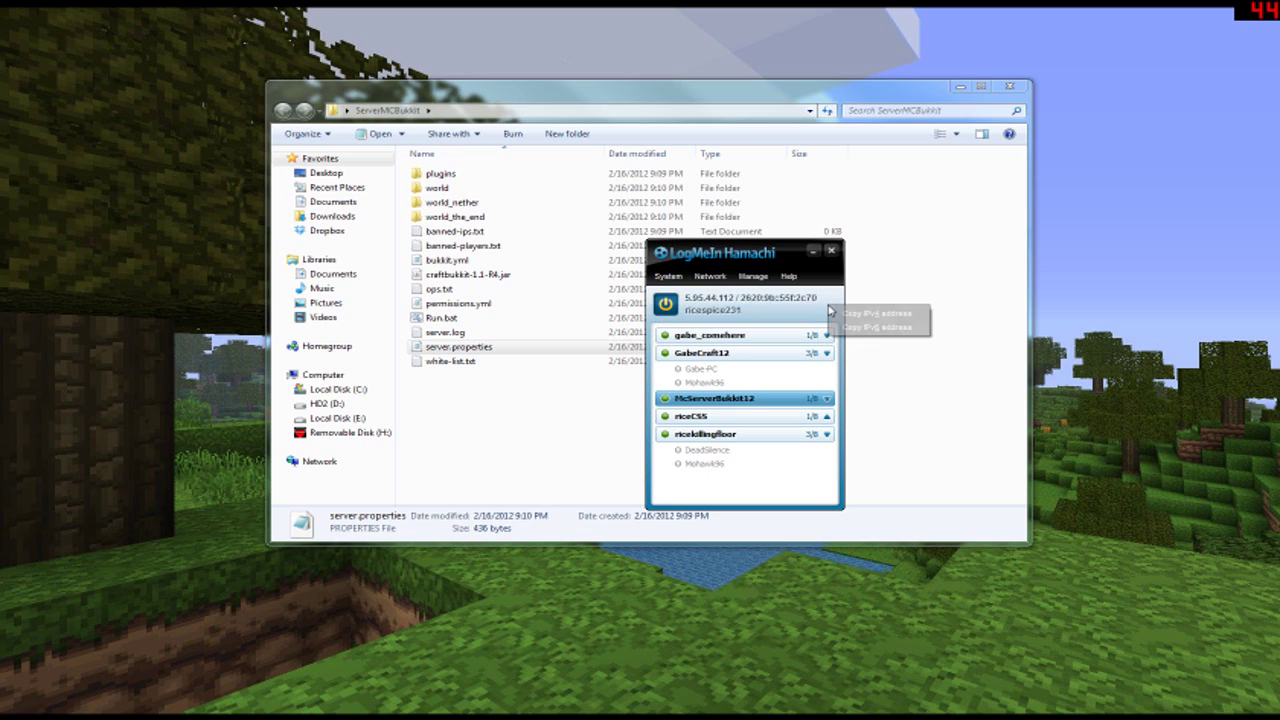
pyautogui.rightClick(733, 300)
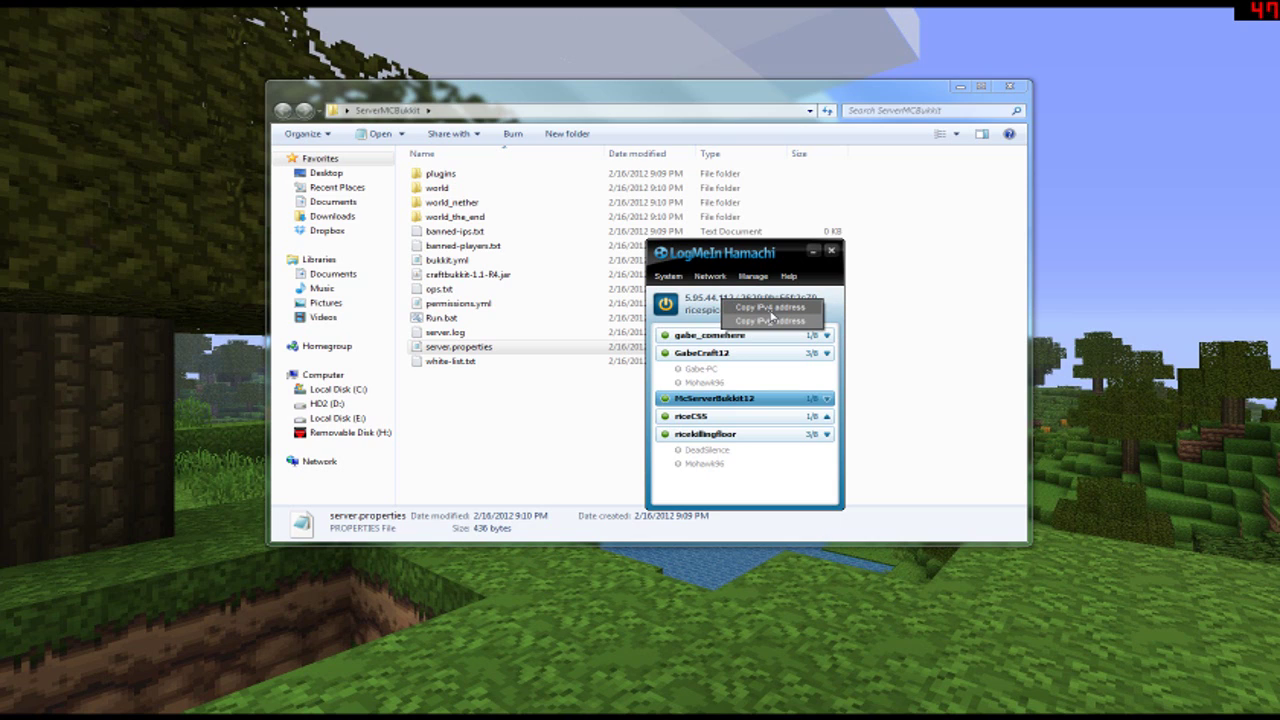
pyautogui.rightClick(700, 297)
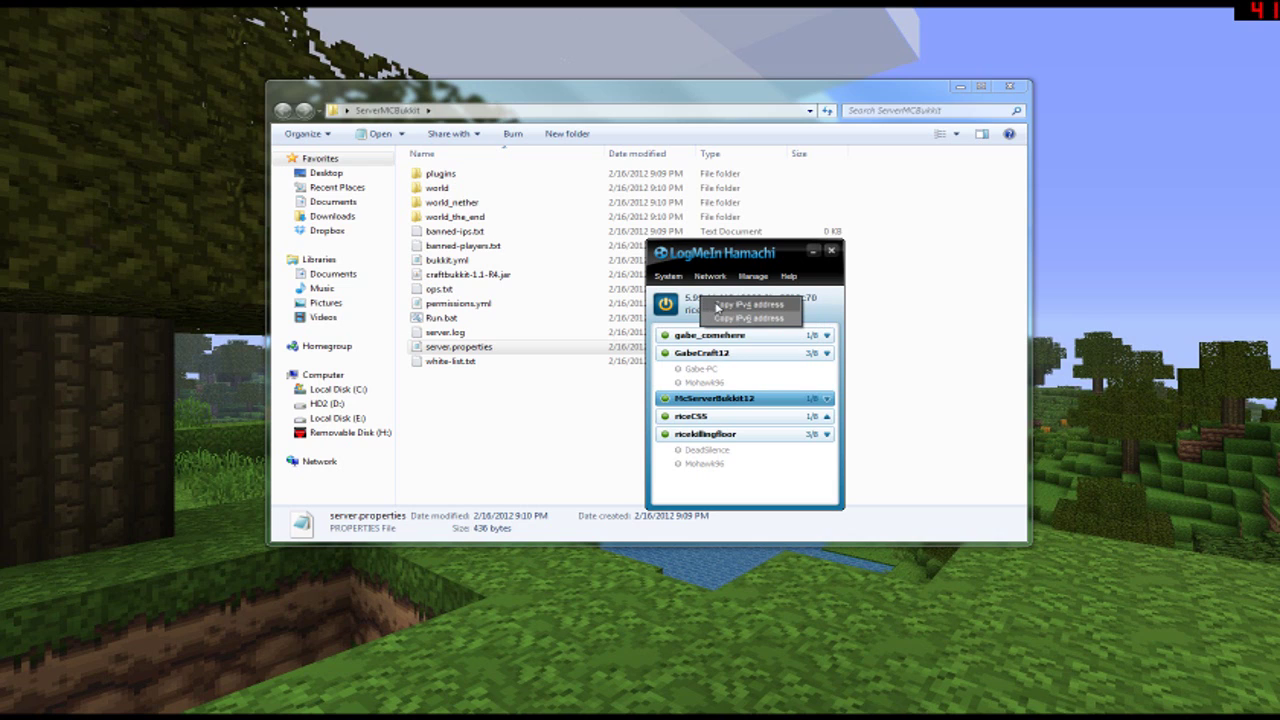
pyautogui.click(722, 306)
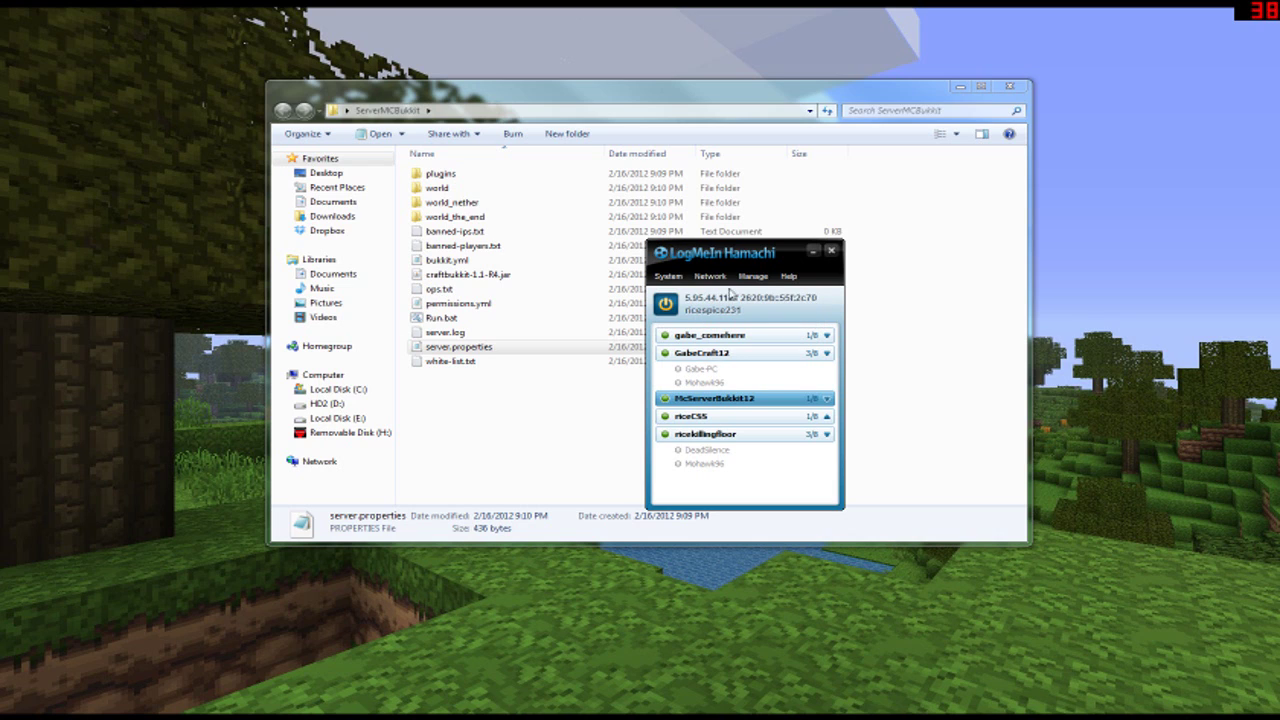
pyautogui.click(437, 414)
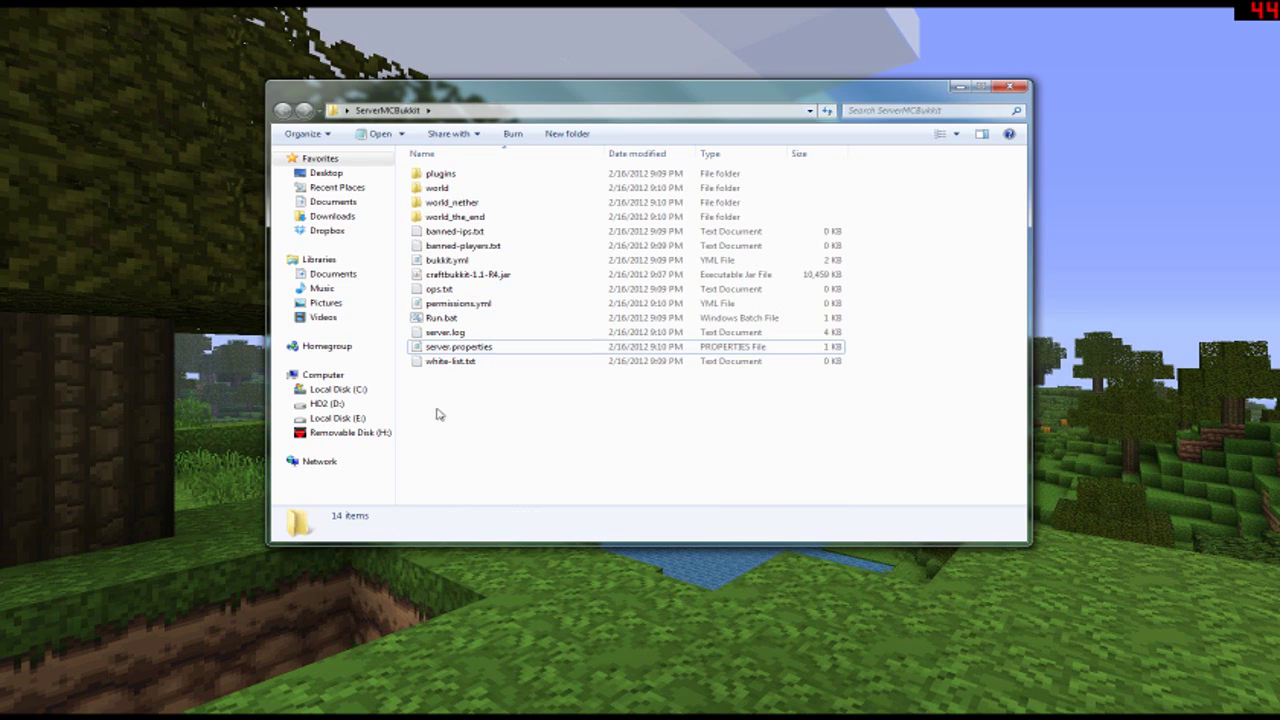
pyautogui.moveTo(586, 96); pyautogui.dragTo(586, 98)
# Paste 5.95.44.112 after server-ip= in server.properties and save the file.
pyautogui.click(463, 350)
pyautogui.doubleClick(463, 350)
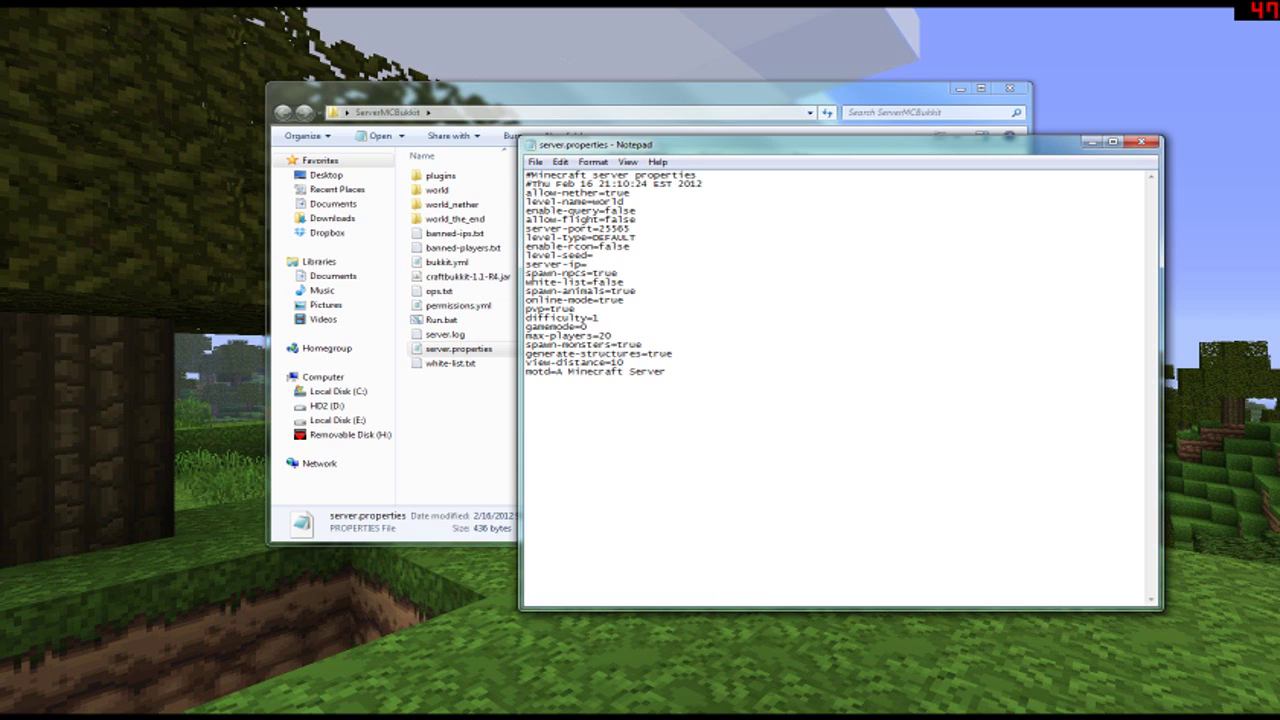
pyautogui.moveTo(589, 264); pyautogui.dragTo(525, 264)
pyautogui.press('End')
pyautogui.hotkey('ctrl', 'v')
pyautogui.click(536, 162)
pyautogui.click(561, 207)
# Close Notepad and minimize the ServerMCBukkit folder window to reveal Hamachi.
pyautogui.moveTo(734, 142); pyautogui.dragTo(434, 144)
pyautogui.click(831, 126)
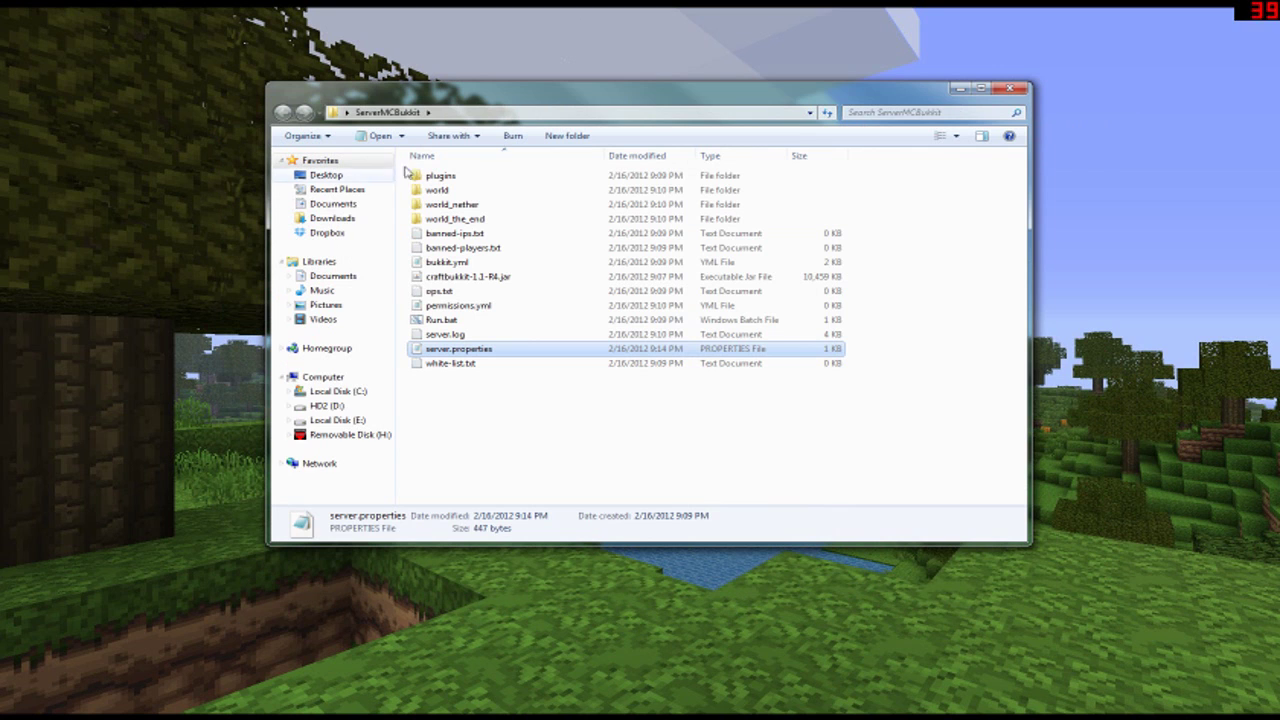
pyautogui.moveTo(960, 90); pyautogui.dragTo(834, 130)
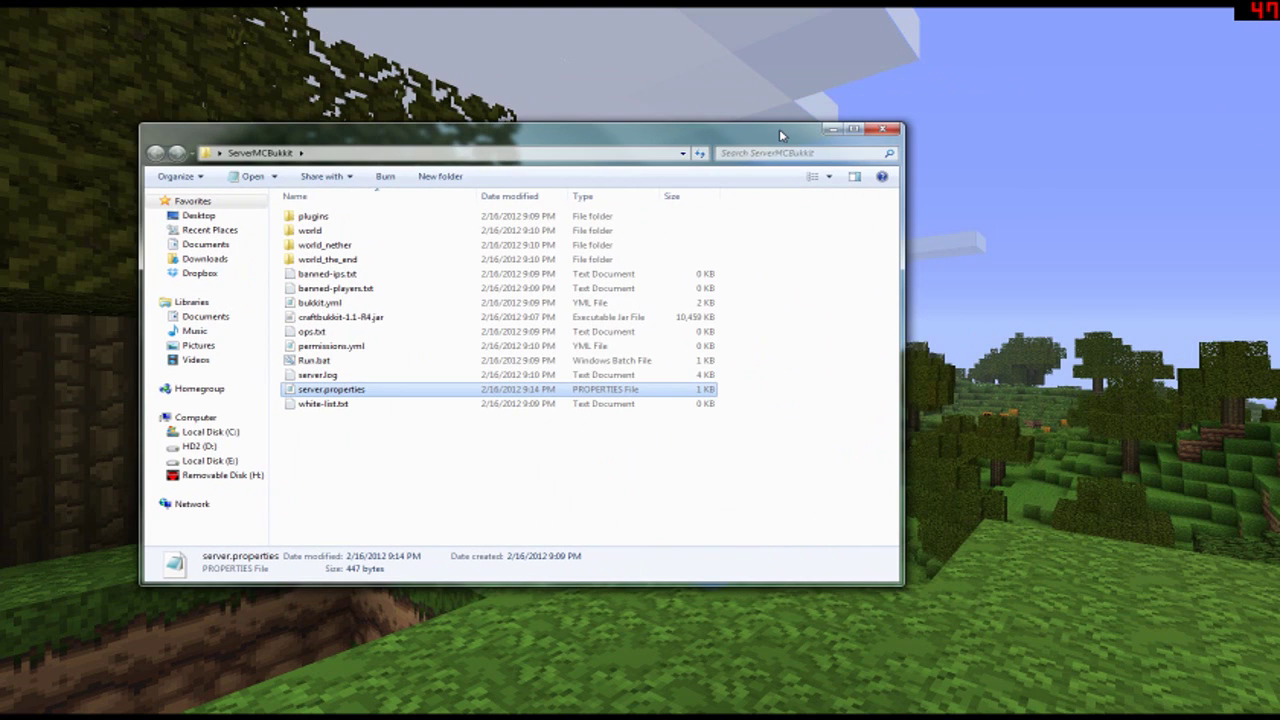
pyautogui.click(832, 131)
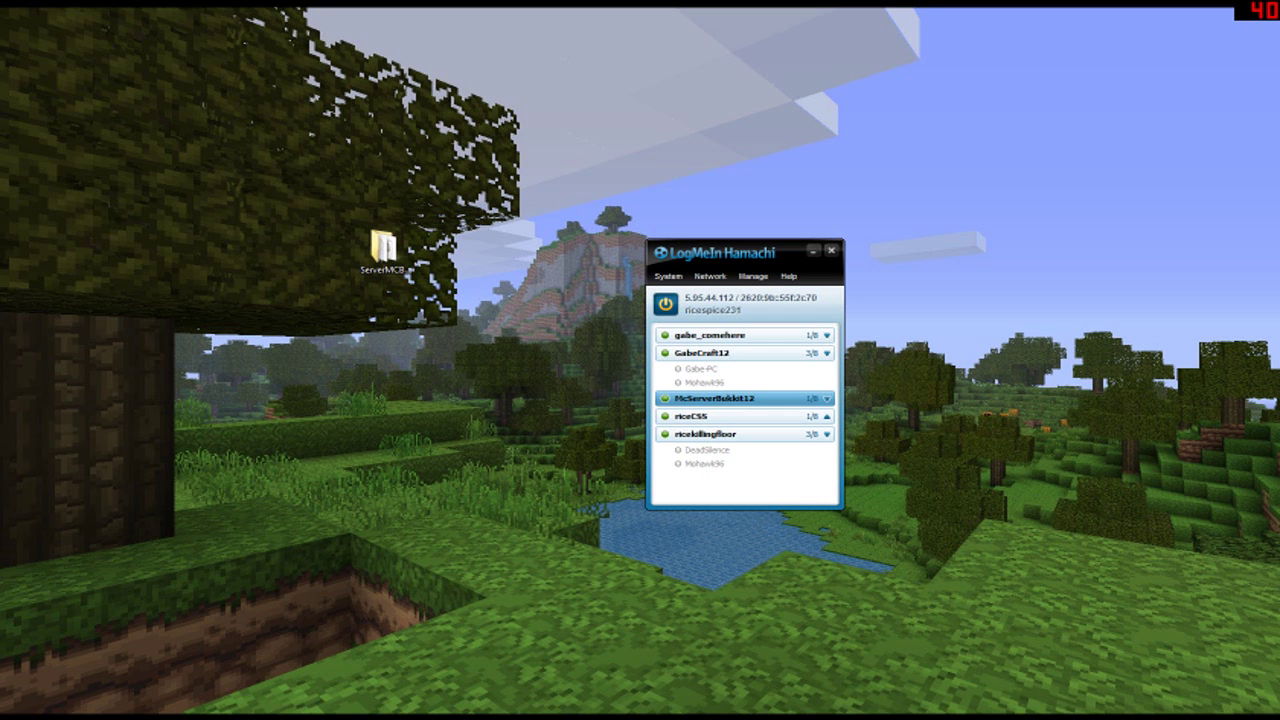
# Bring back the ServerMCBukkit folder window and minimize it again.
pyautogui.hotkey('alt', 'Tab')
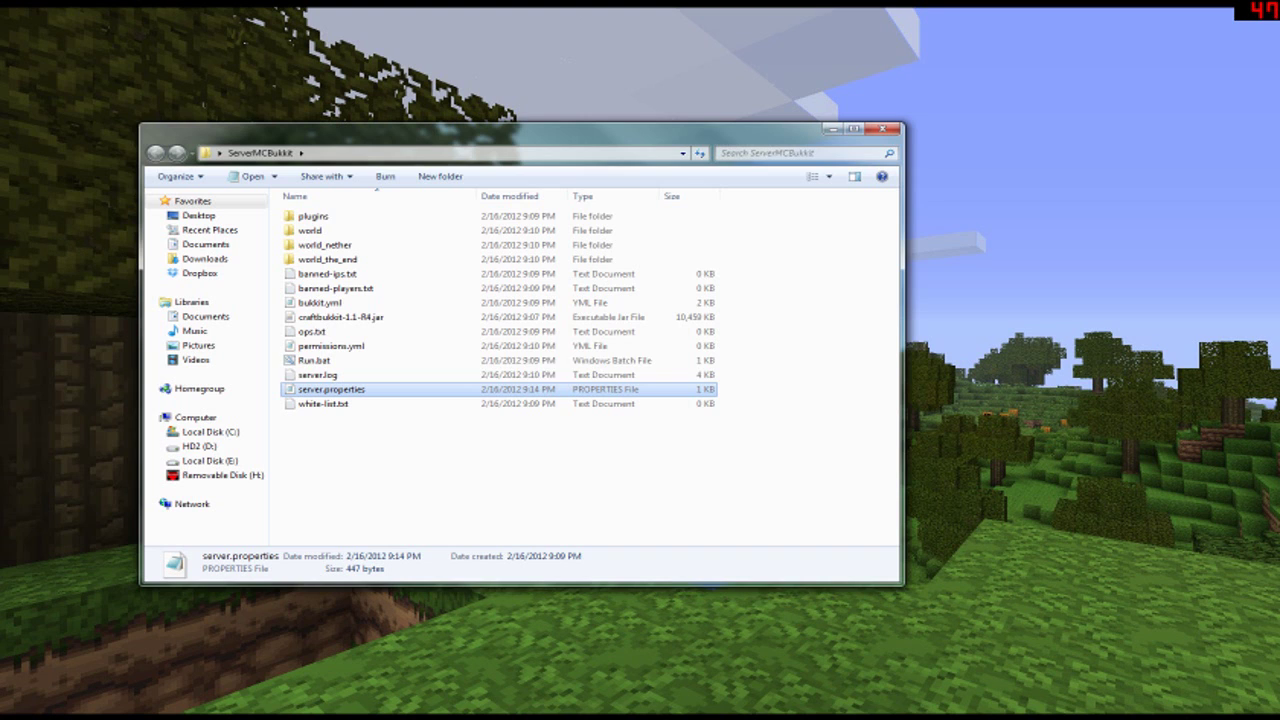
pyautogui.moveTo(785, 138); pyautogui.dragTo(920, 138)
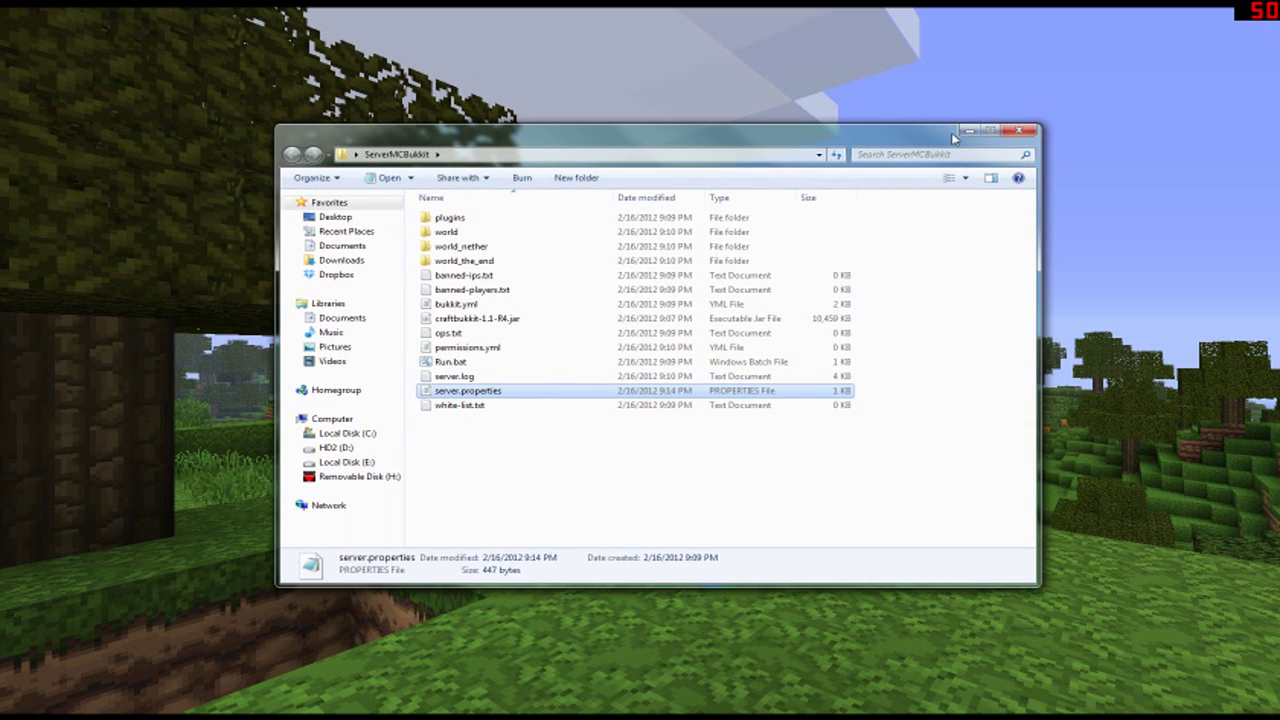
pyautogui.click(966, 130)
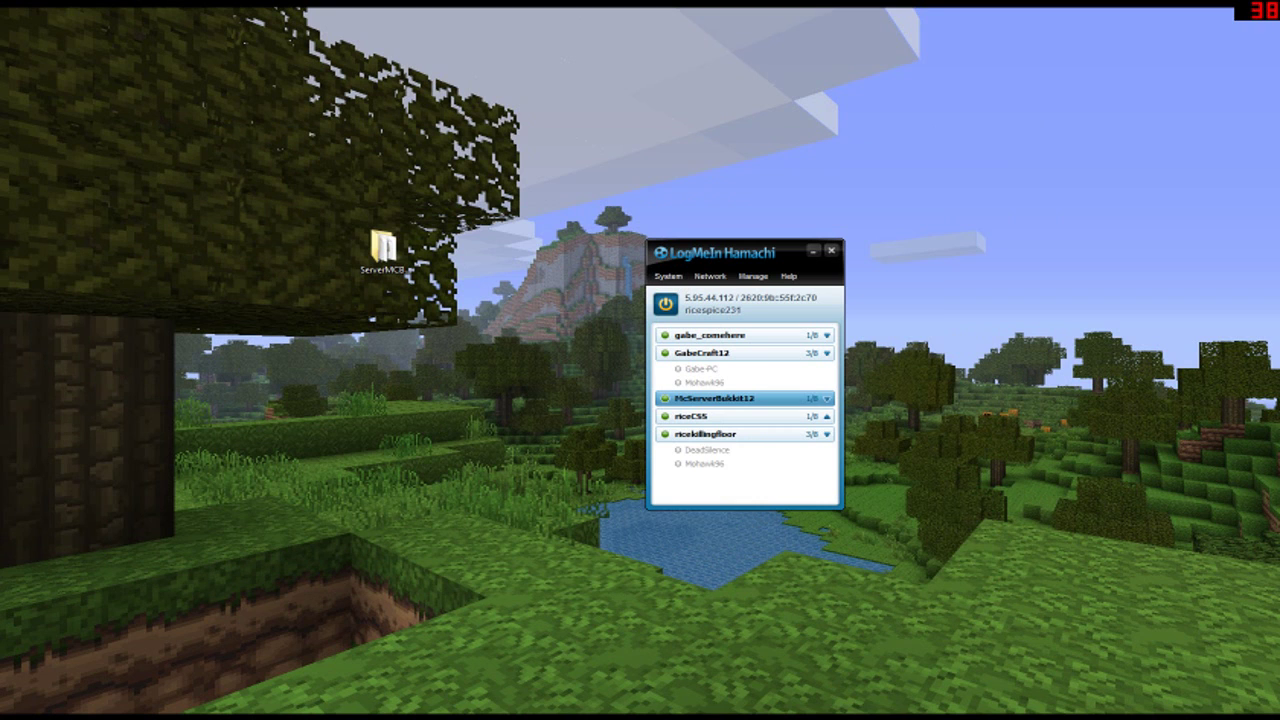
pyautogui.hotkey('alt', 'Tab')
pyautogui.press('super+Down')
# Reposition Hamachi, copy the IPv4 address again, and minimize Hamachi.
pyautogui.moveTo(758, 261); pyautogui.dragTo(828, 243)
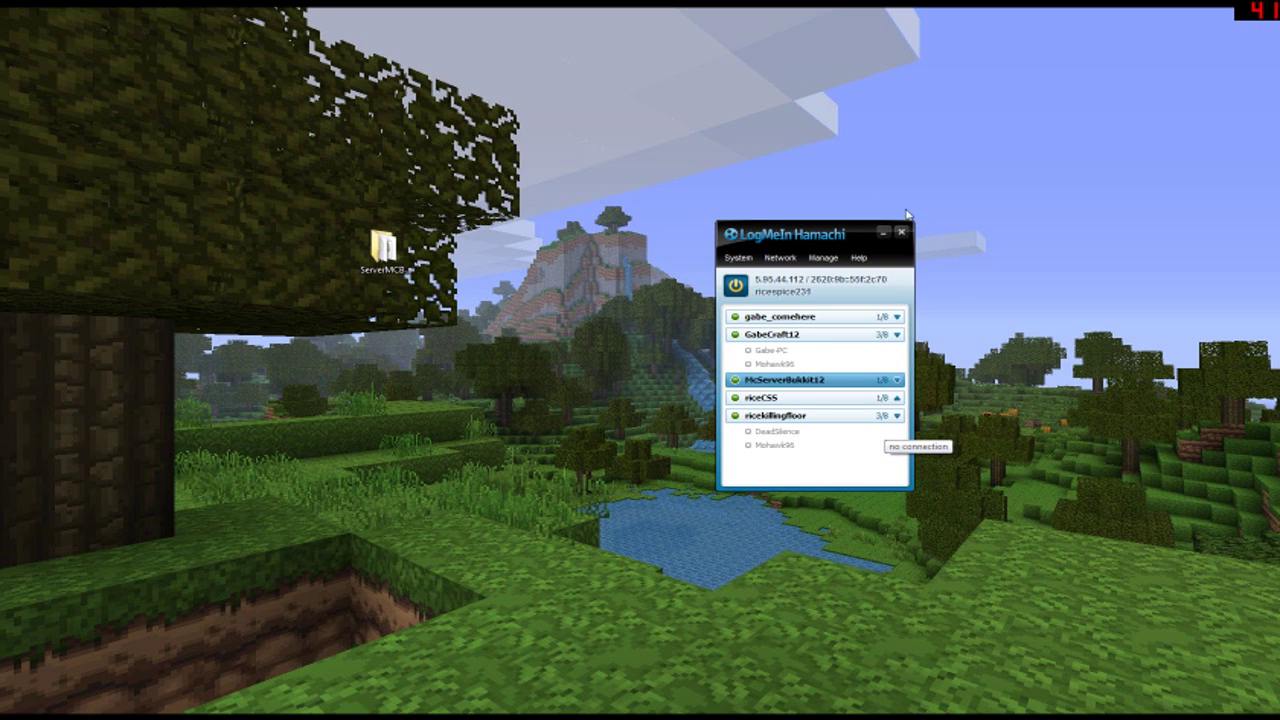
pyautogui.moveTo(883, 234); pyautogui.dragTo(940, 258)
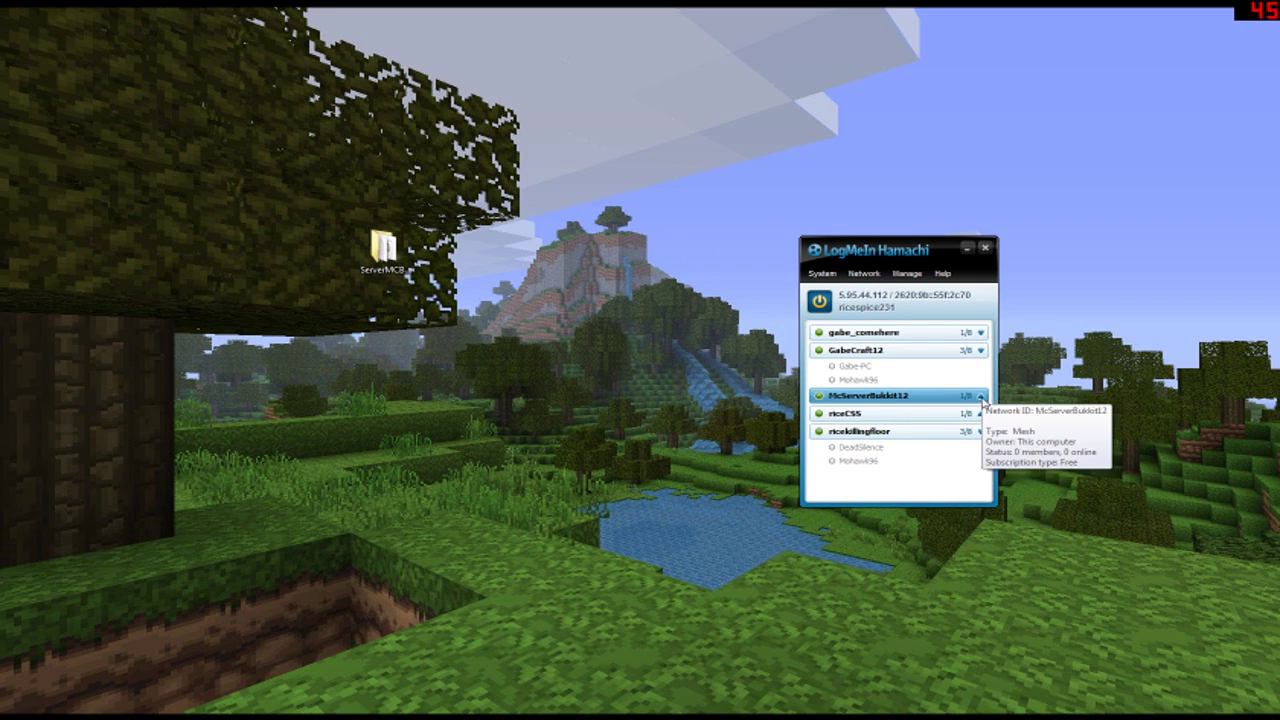
pyautogui.rightClick(931, 294)
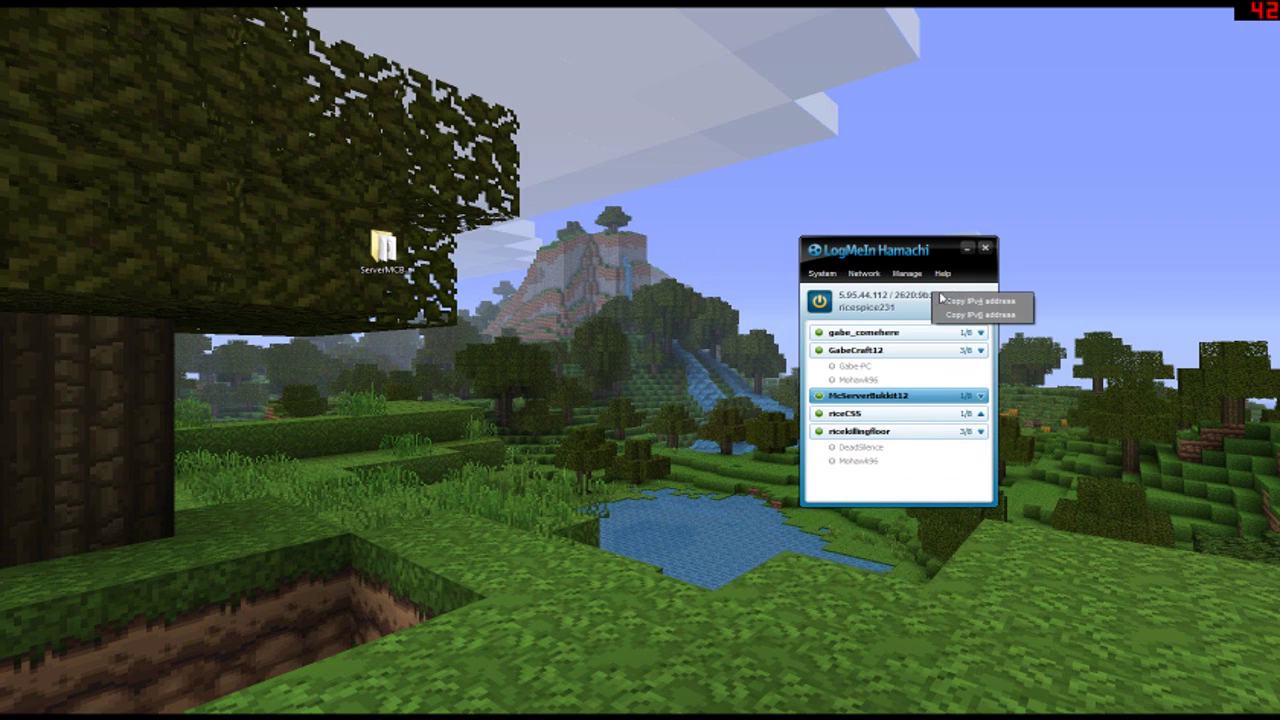
pyautogui.click(913, 316)
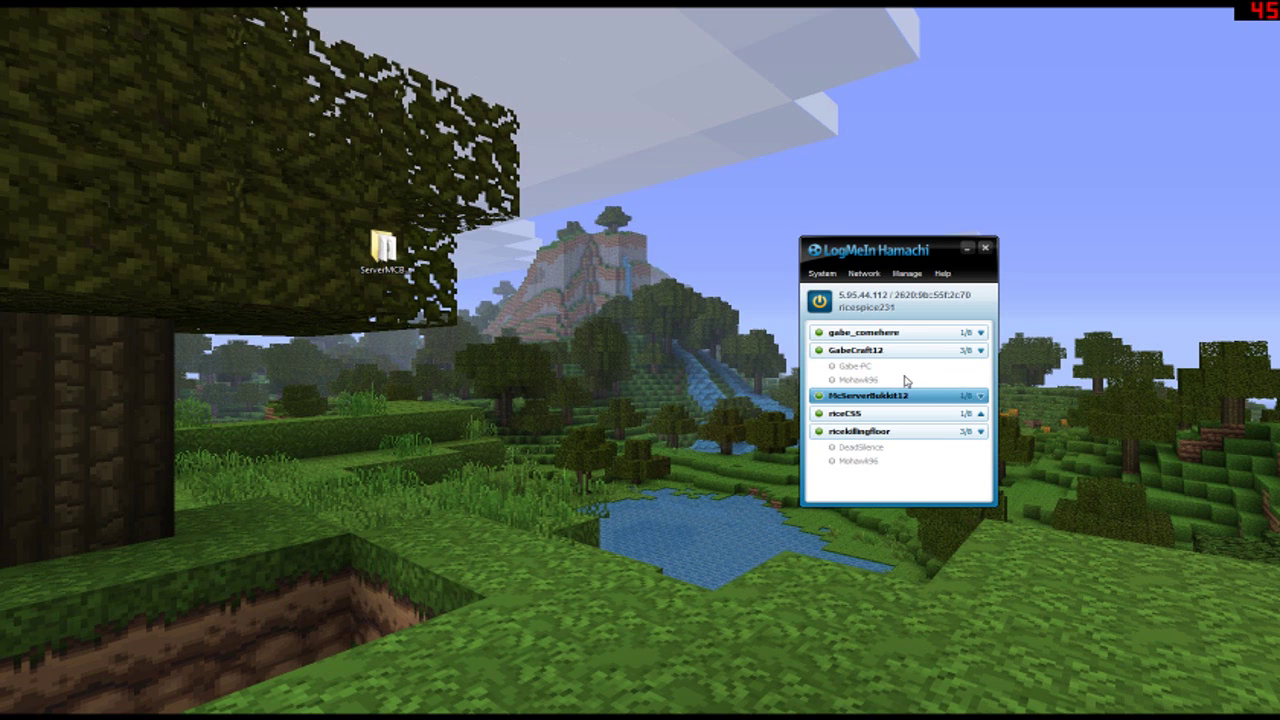
pyautogui.click(967, 248)
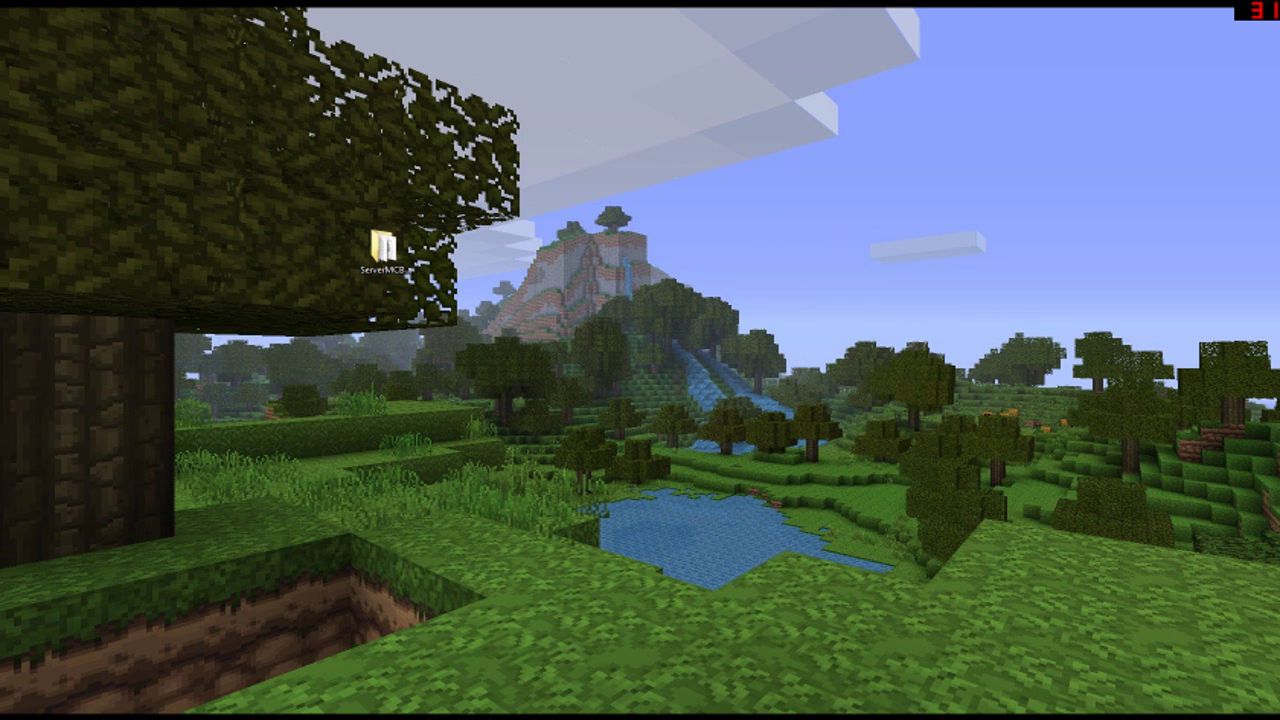
# Open ServerMCBukkit and check server-ip in server.properties without changes.
pyautogui.doubleClick(383, 247)
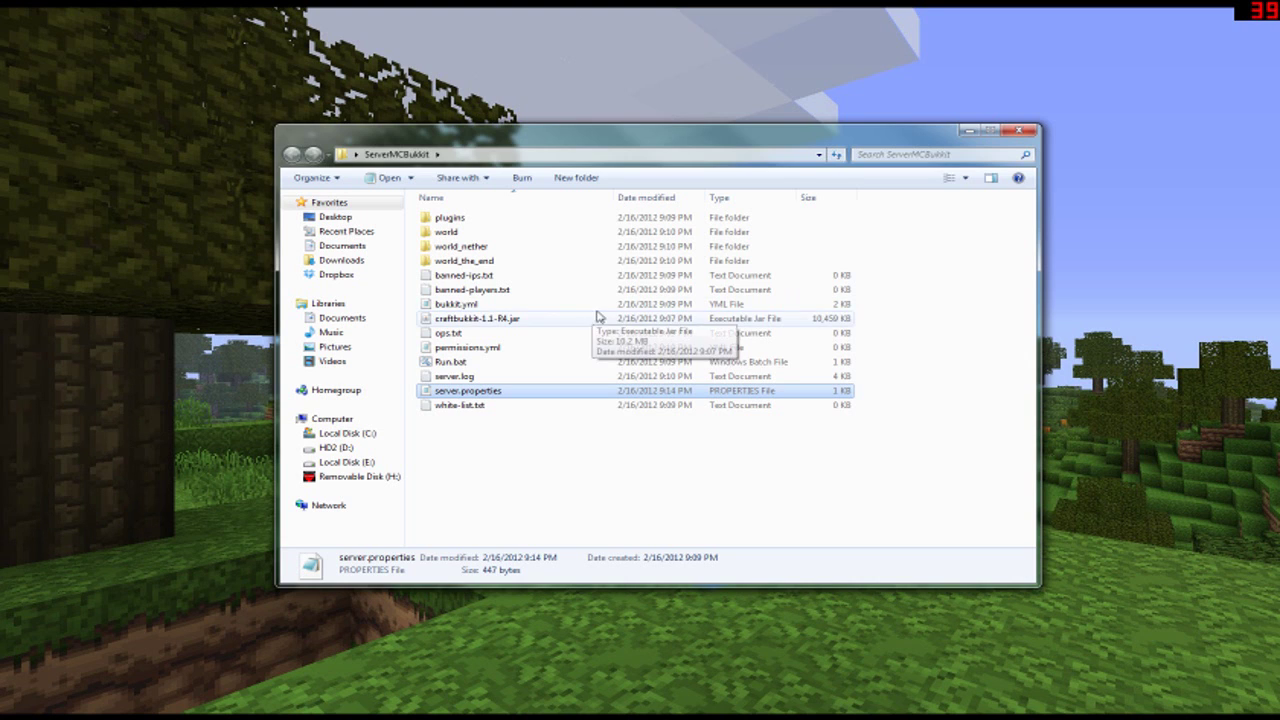
pyautogui.doubleClick(560, 391)
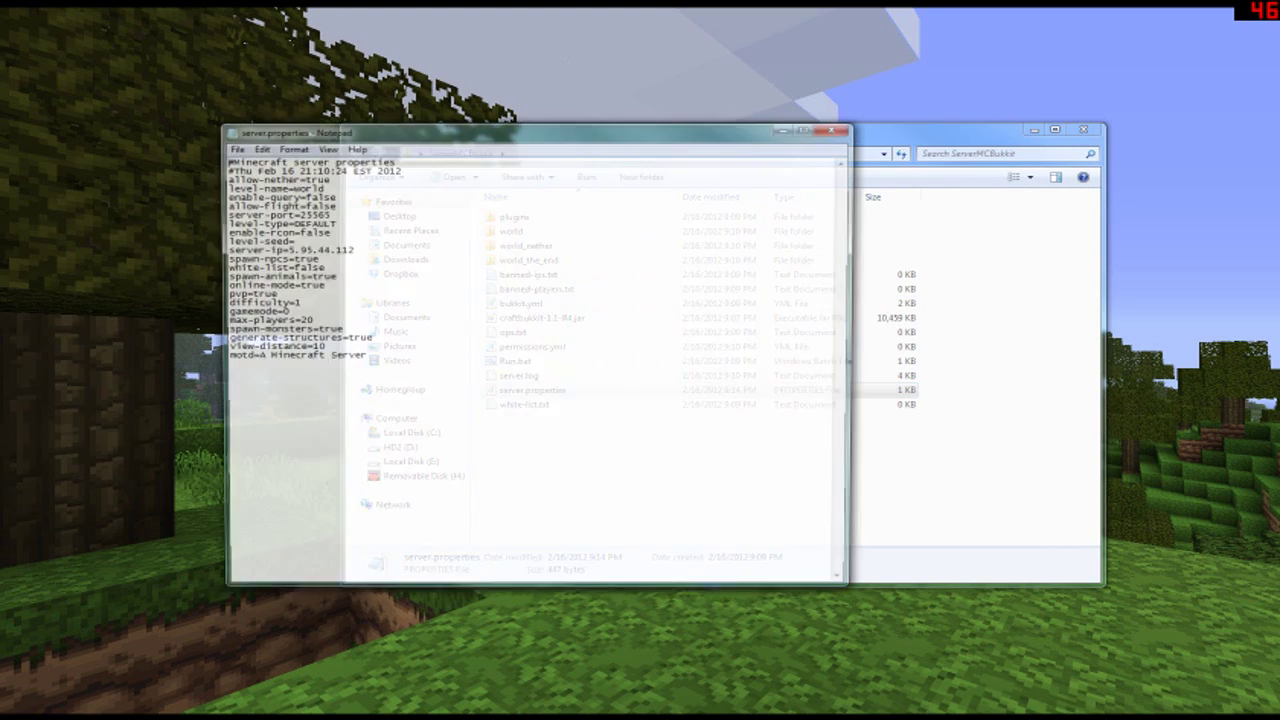
pyautogui.click(836, 128)
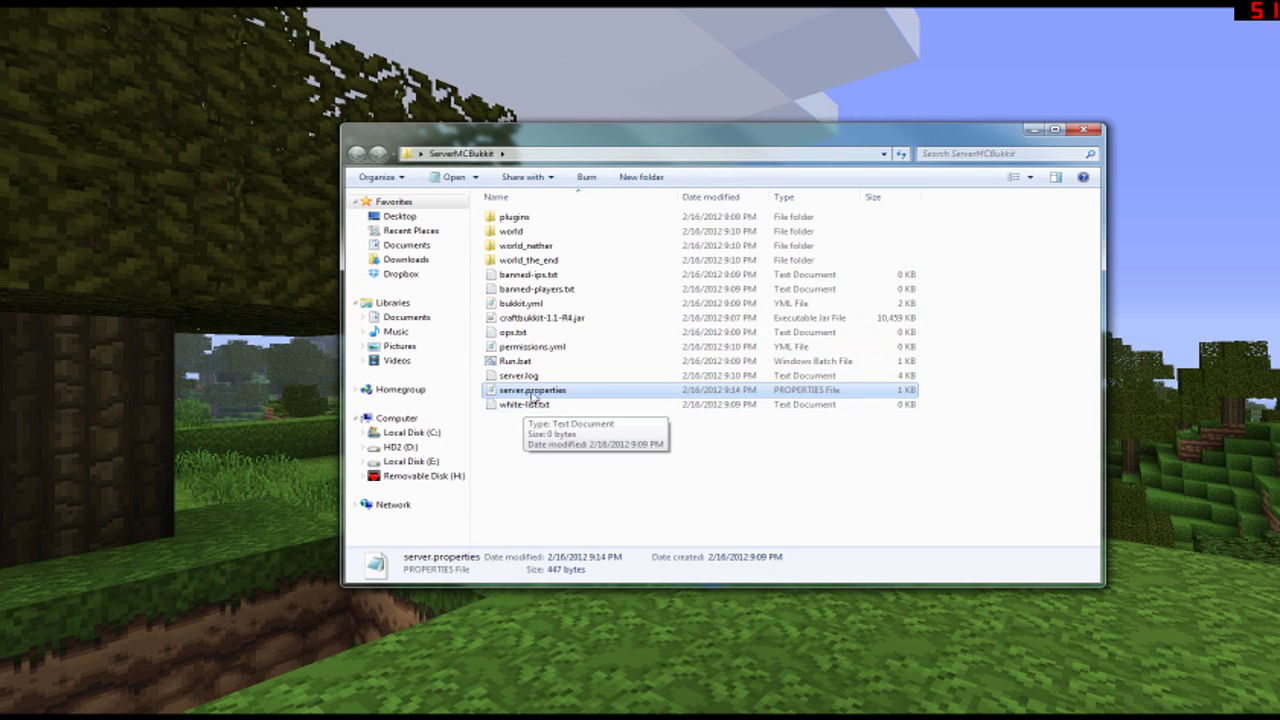
# Start the server with Run.bat and log in to the Minecraft launcher.
pyautogui.click(522, 376)
pyautogui.click(537, 362)
pyautogui.doubleClick(537, 362)
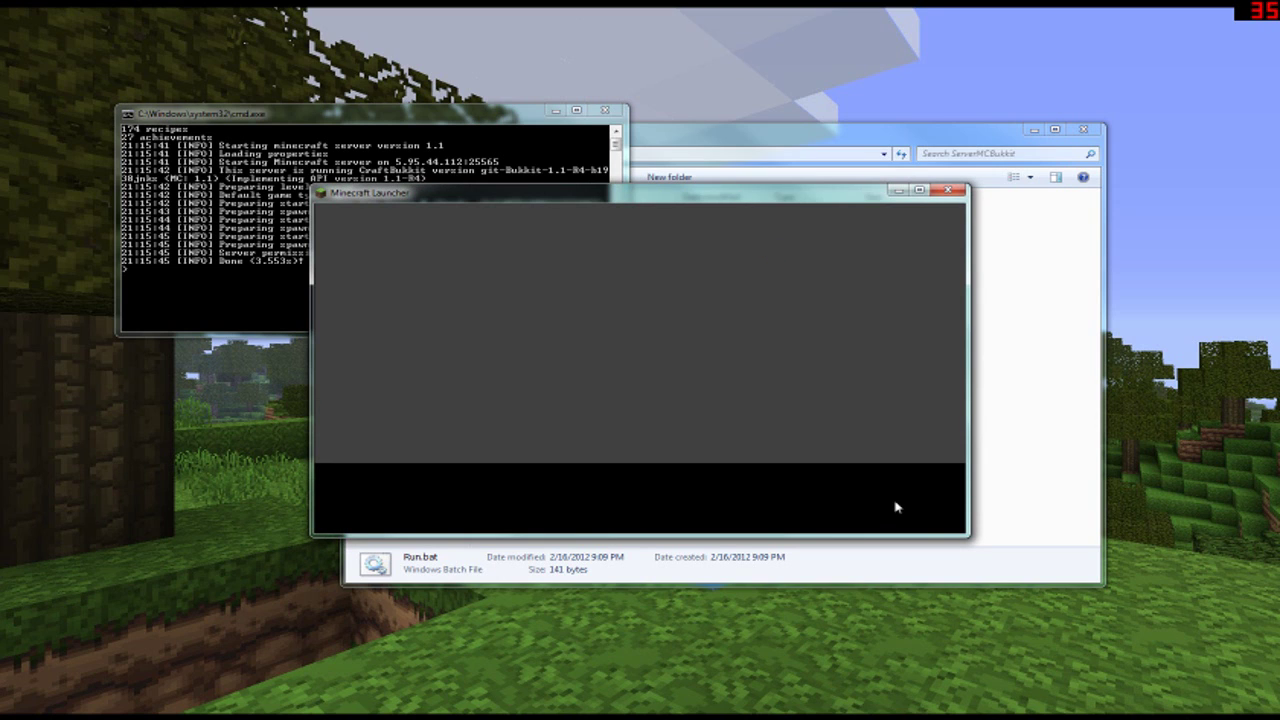
pyautogui.click(918, 500)
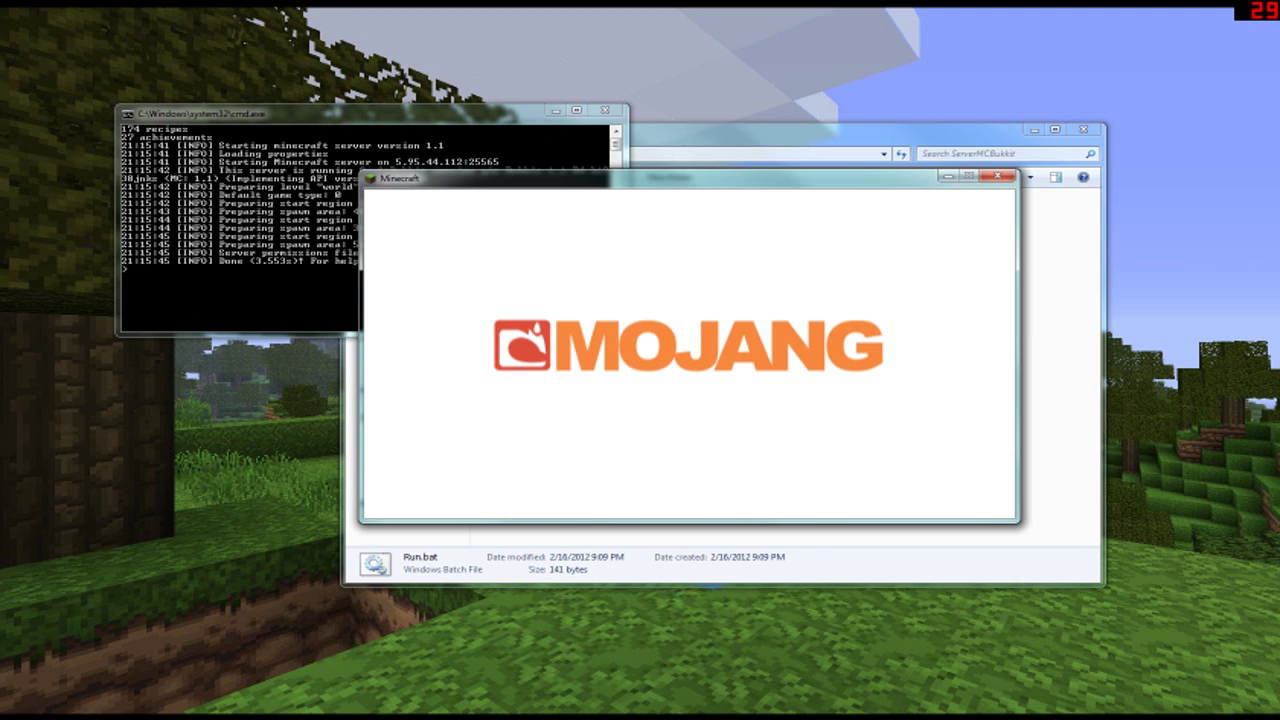
# Copy the Hamachi address and paste it into Minecraft's Direct Connect server address field.
pyautogui.hotkey('alt', 'Tab')
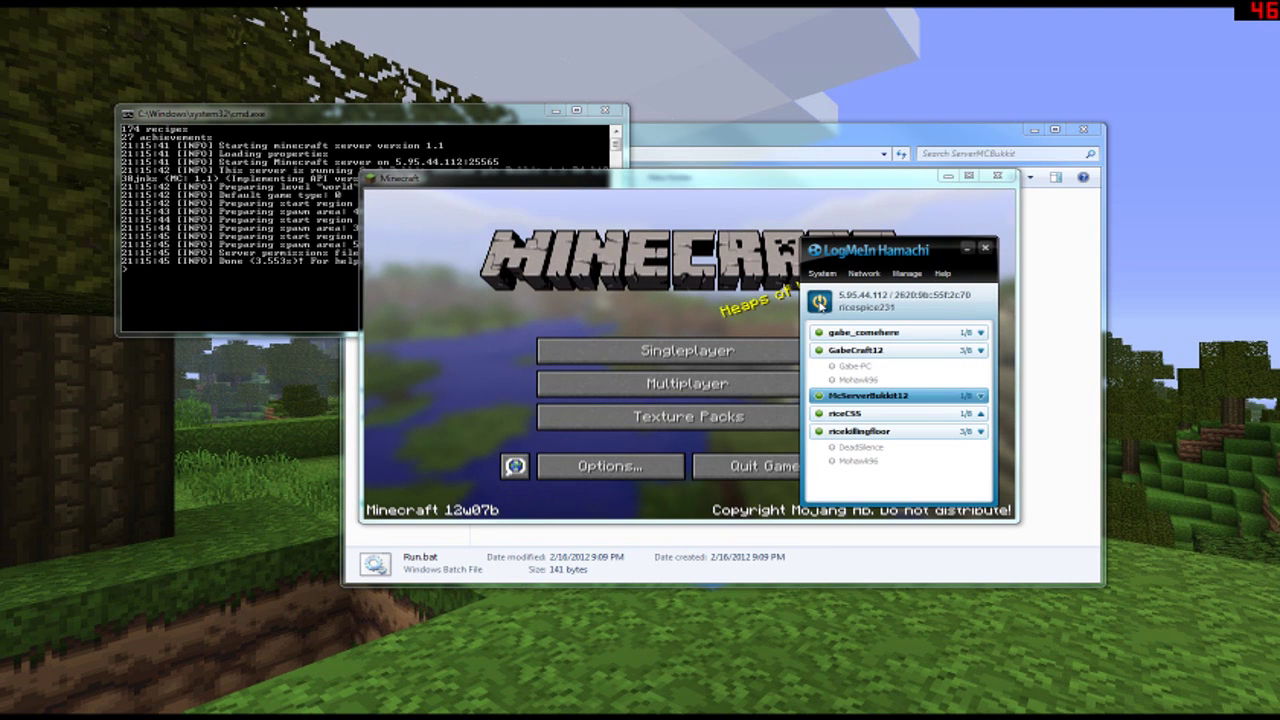
pyautogui.click(866, 300)
pyautogui.hotkey('alt', 'Tab')
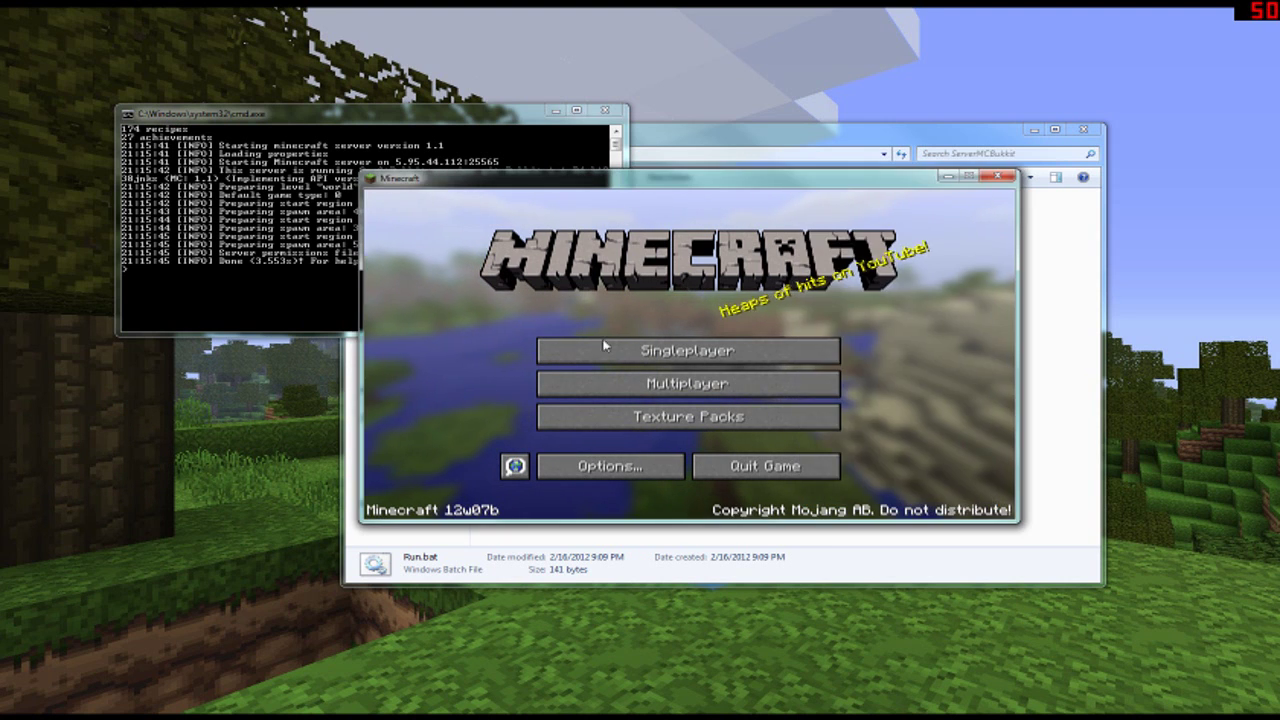
pyautogui.click(661, 384)
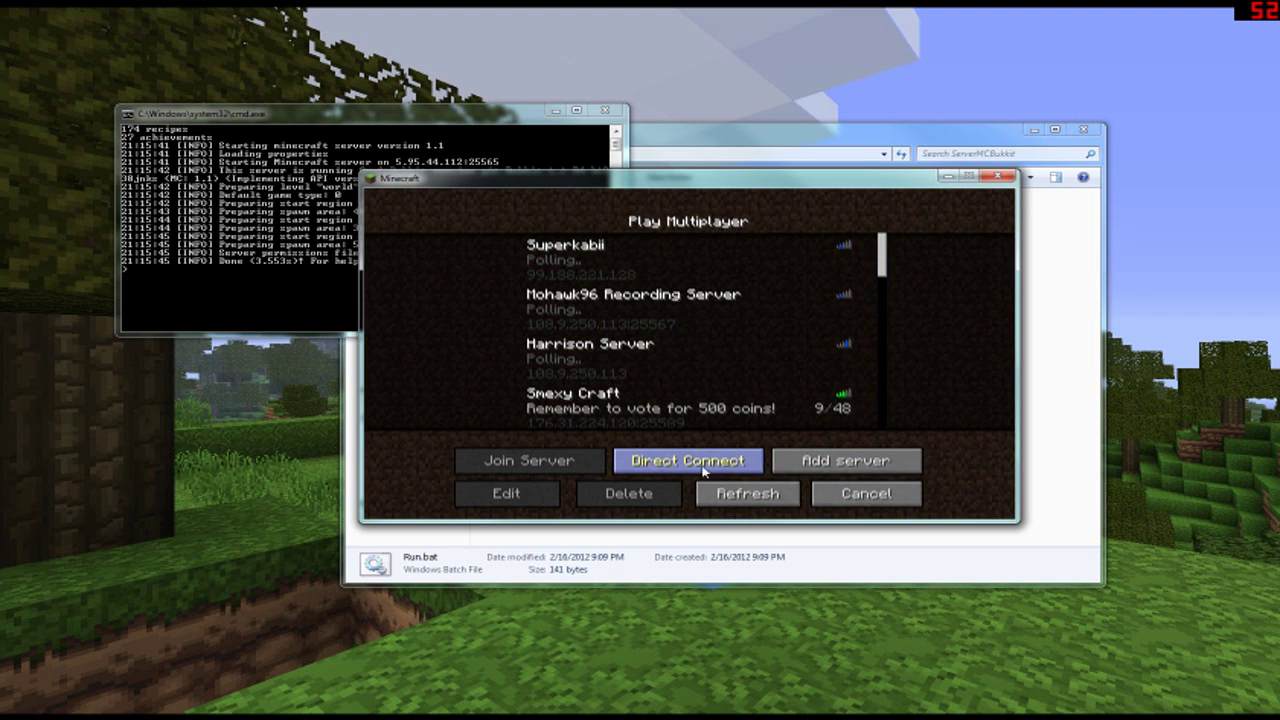
pyautogui.click(640, 462)
pyautogui.click(727, 467)
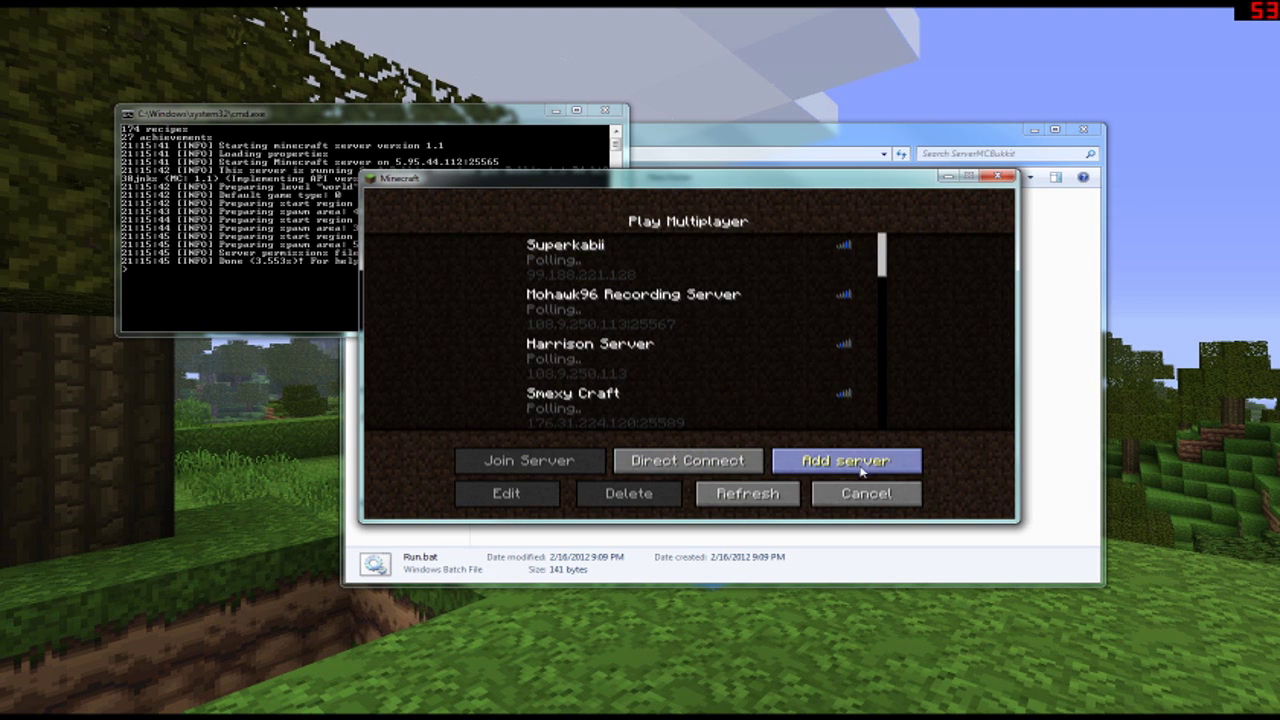
pyautogui.click(645, 465)
pyautogui.write('5.95.44.112')
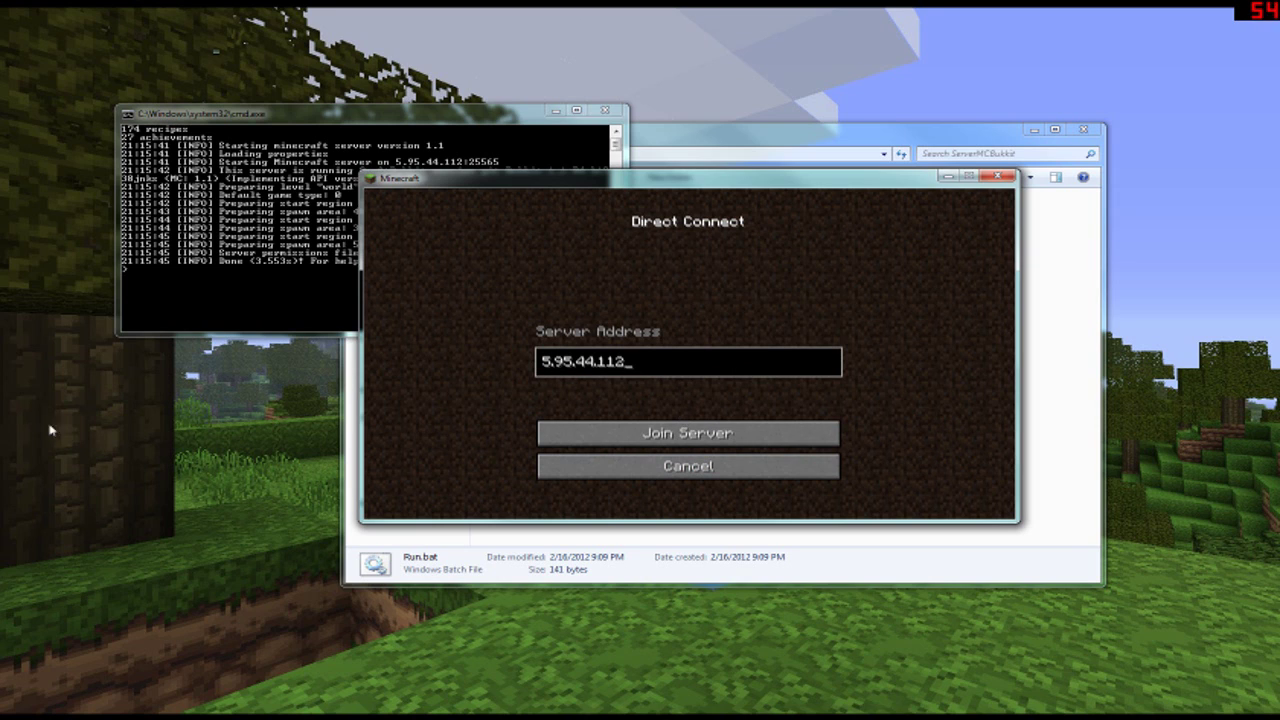
# Join 5.95.44.112, return to the title screen after 'Outdated server!', and close Minecraft.
pyautogui.hotkey('alt', 'Tab')
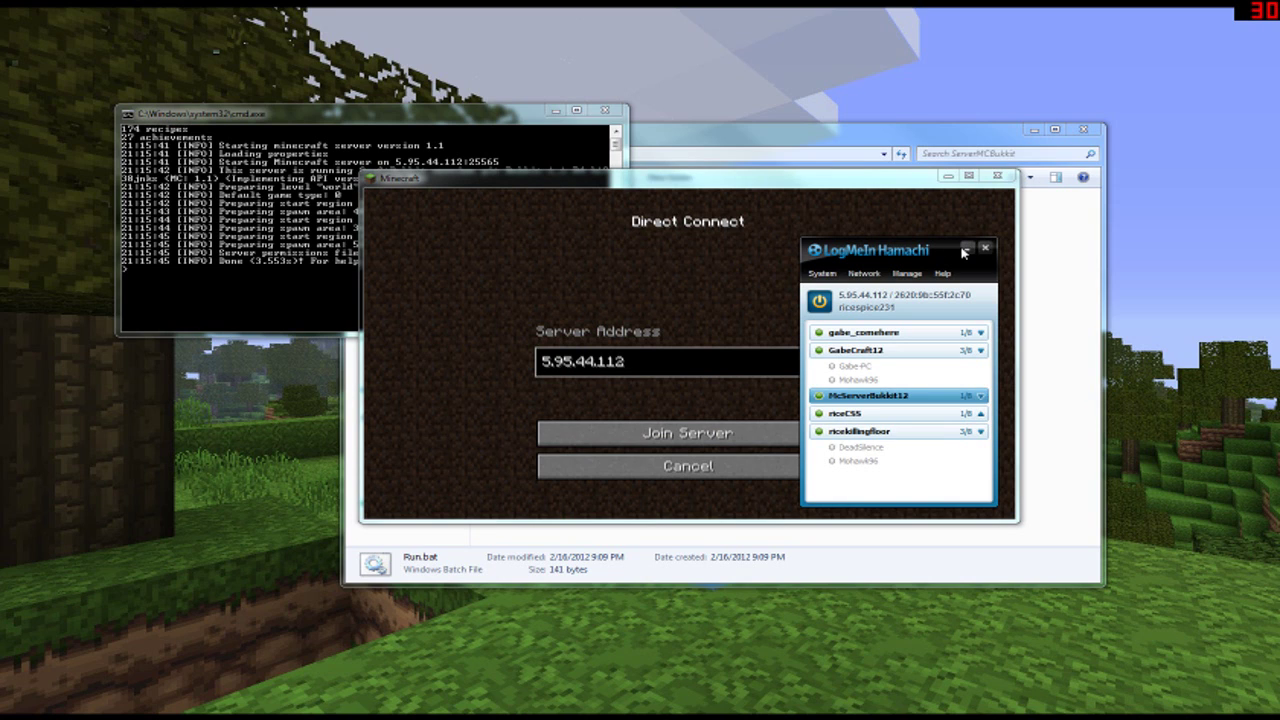
pyautogui.click(962, 252)
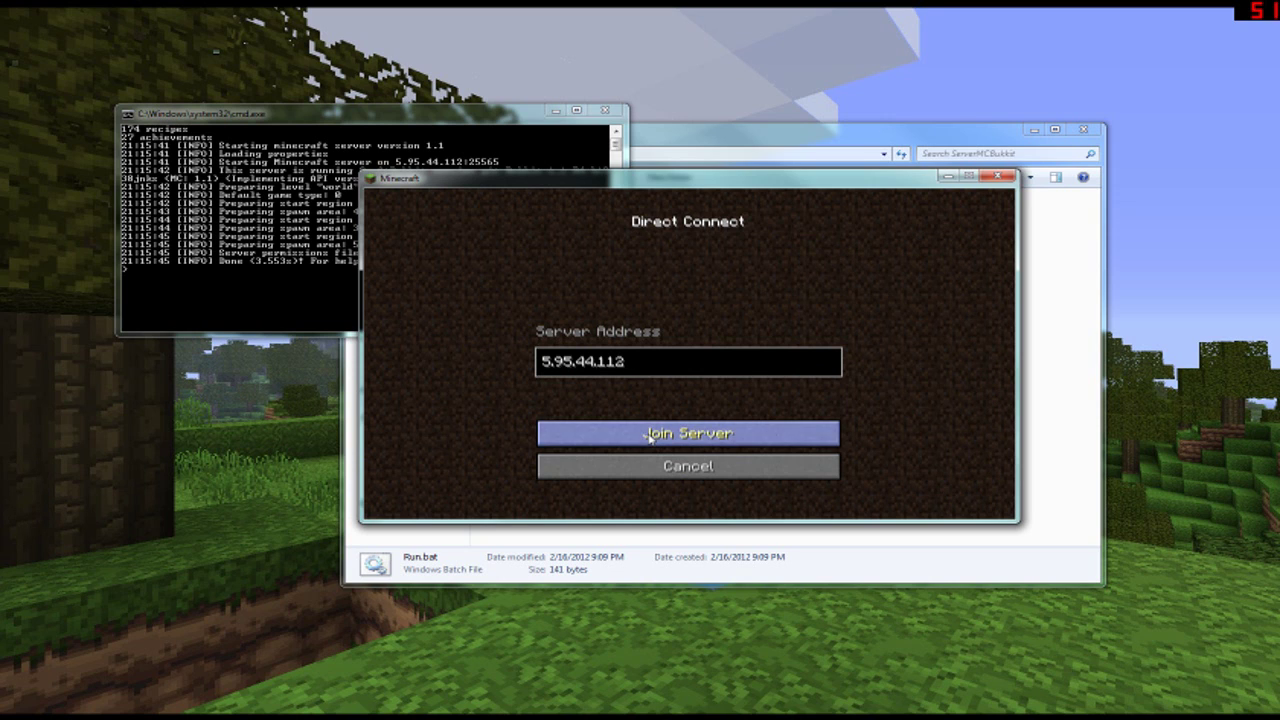
pyautogui.click(648, 436)
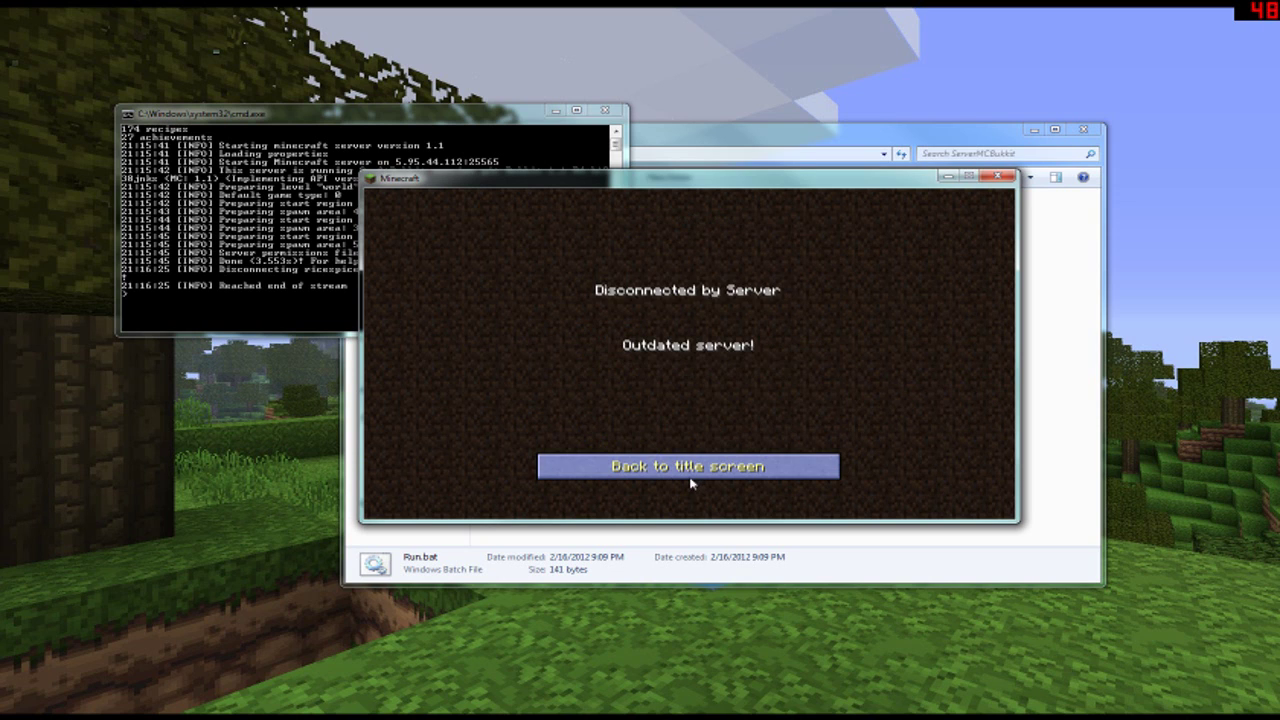
pyautogui.click(690, 466)
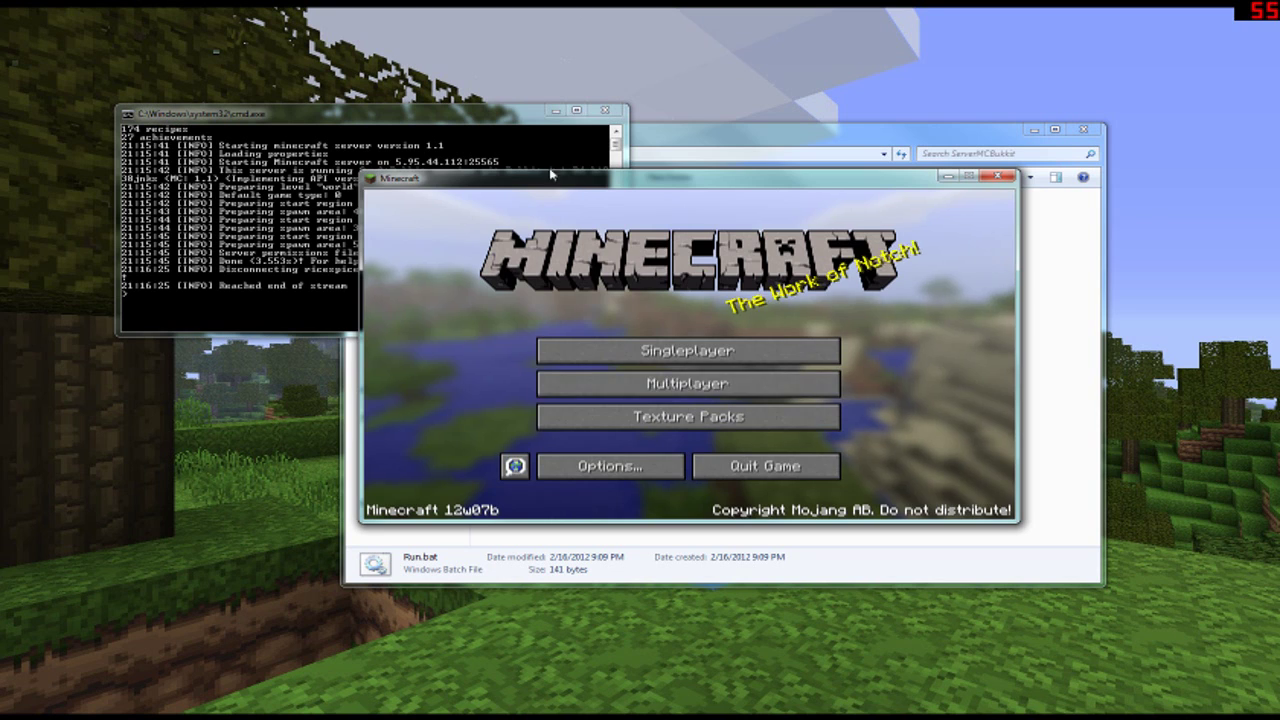
pyautogui.moveTo(497, 184); pyautogui.dragTo(517, 200)
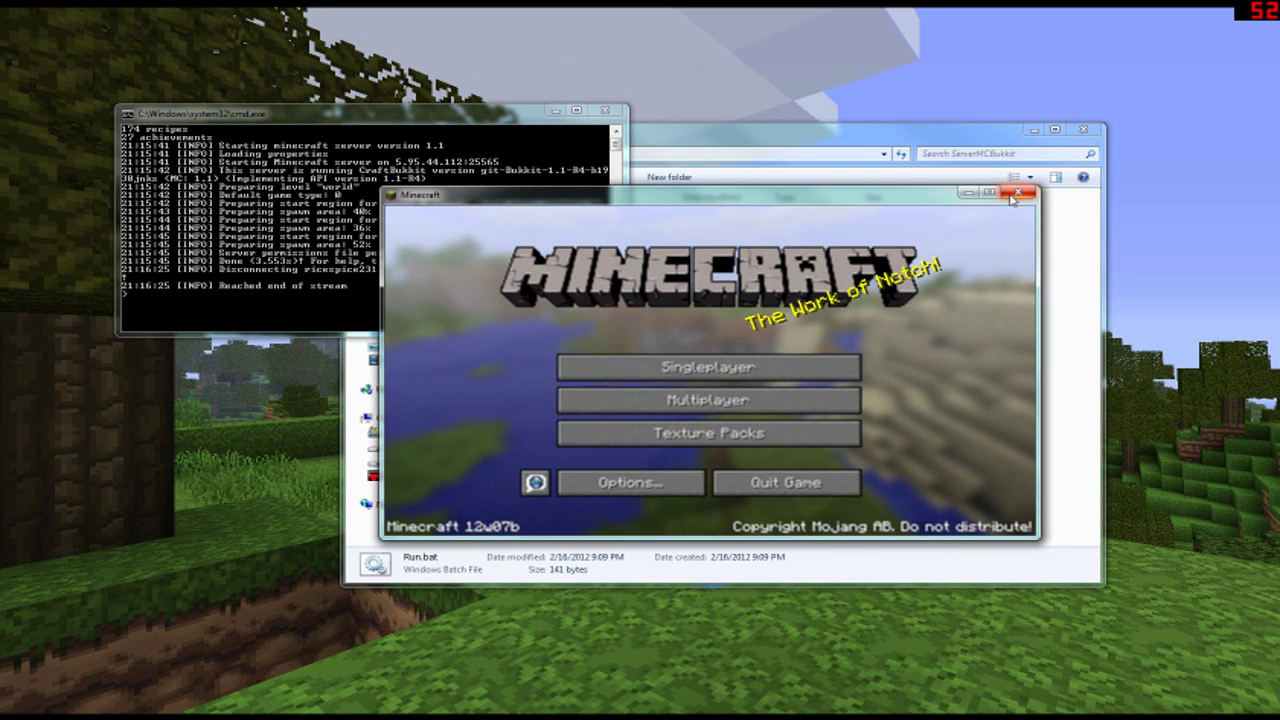
pyautogui.moveTo(703, 196); pyautogui.dragTo(634, 181)
pyautogui.hotkey('alt', 'F4')
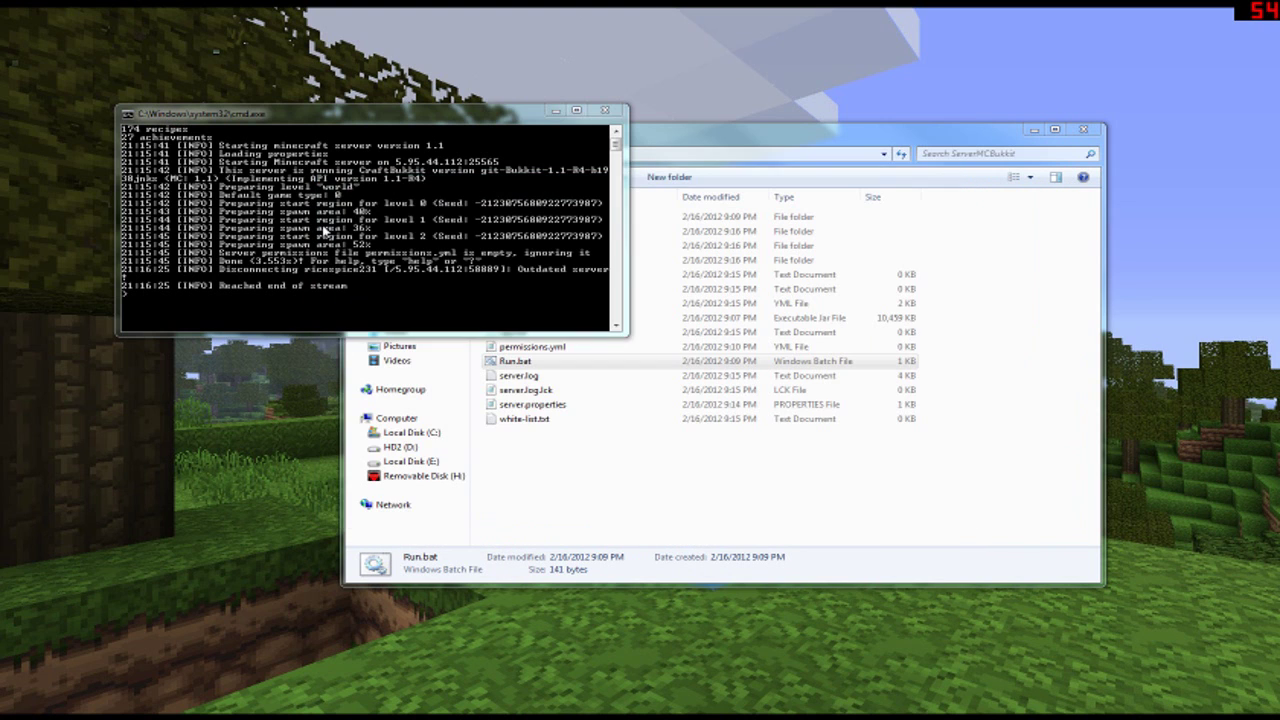
# Stop the CraftBukkit server with the stop command and close its console.
pyautogui.click(325, 230)
pyautogui.press('Return')
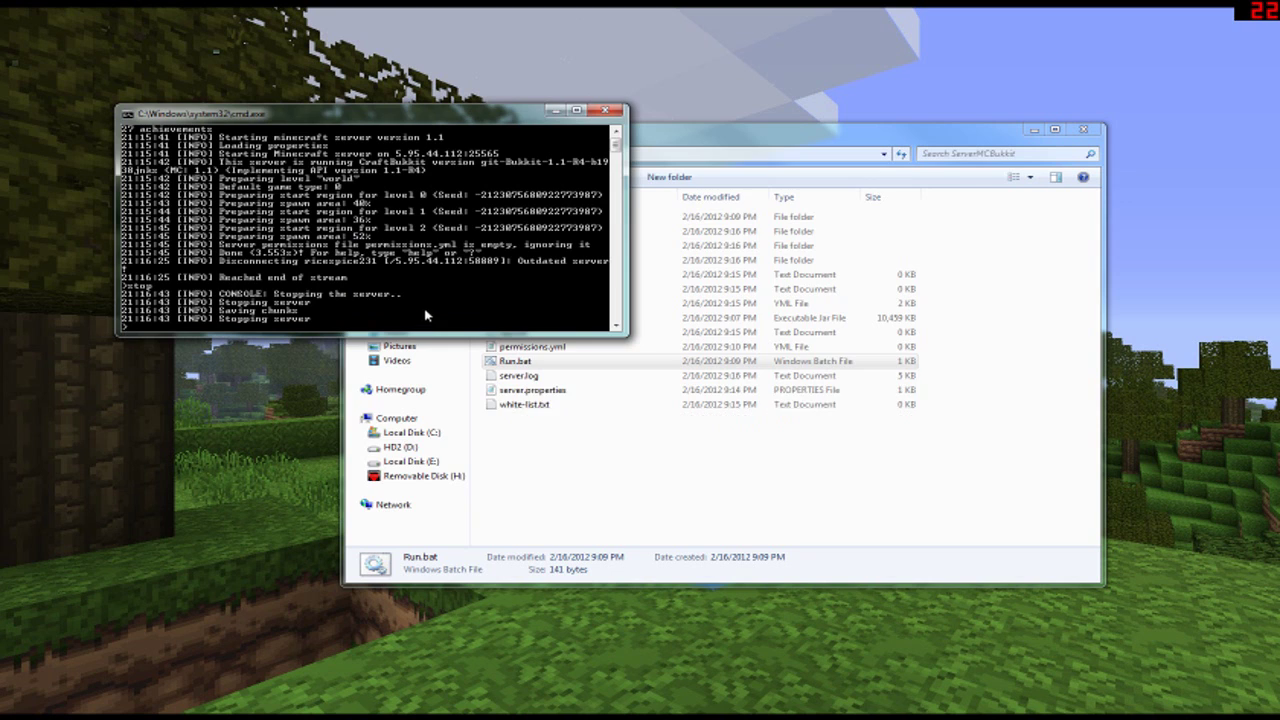
pyautogui.press('Return')
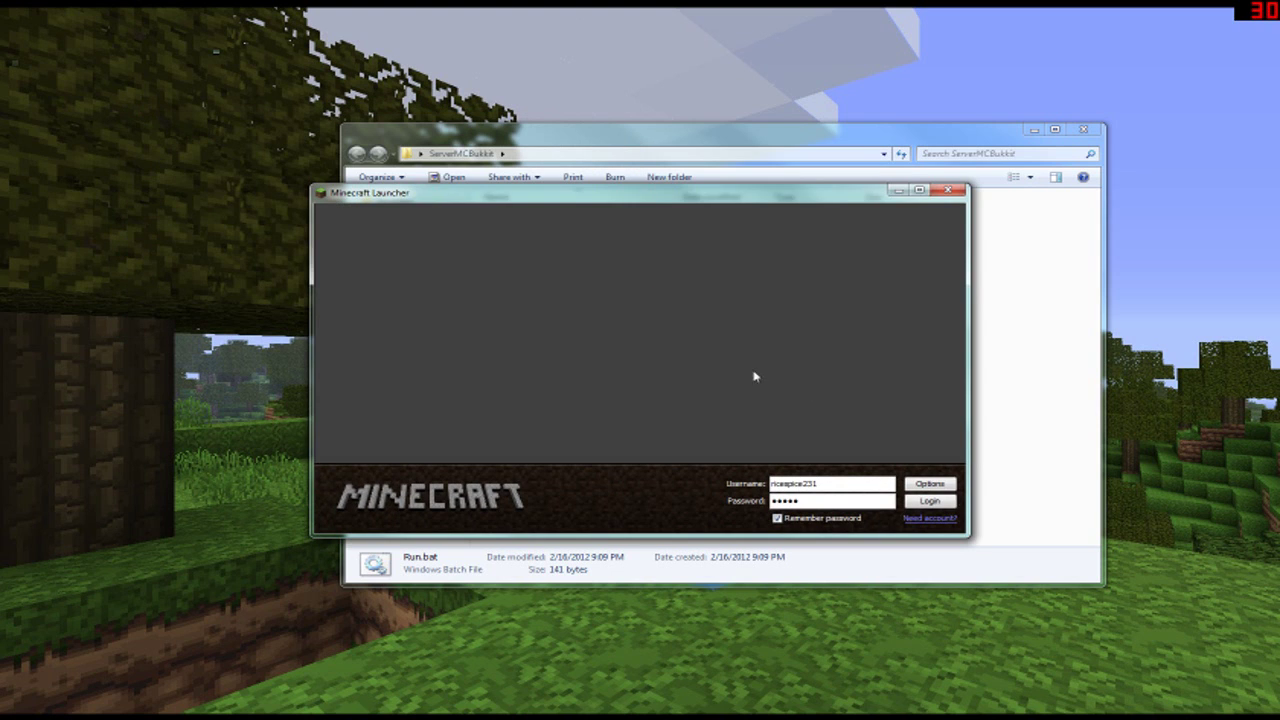
# Enable Force update in the launcher Options, log in, and minimize the updater.
pyautogui.click(929, 483)
pyautogui.click(678, 356)
pyautogui.click(738, 400)
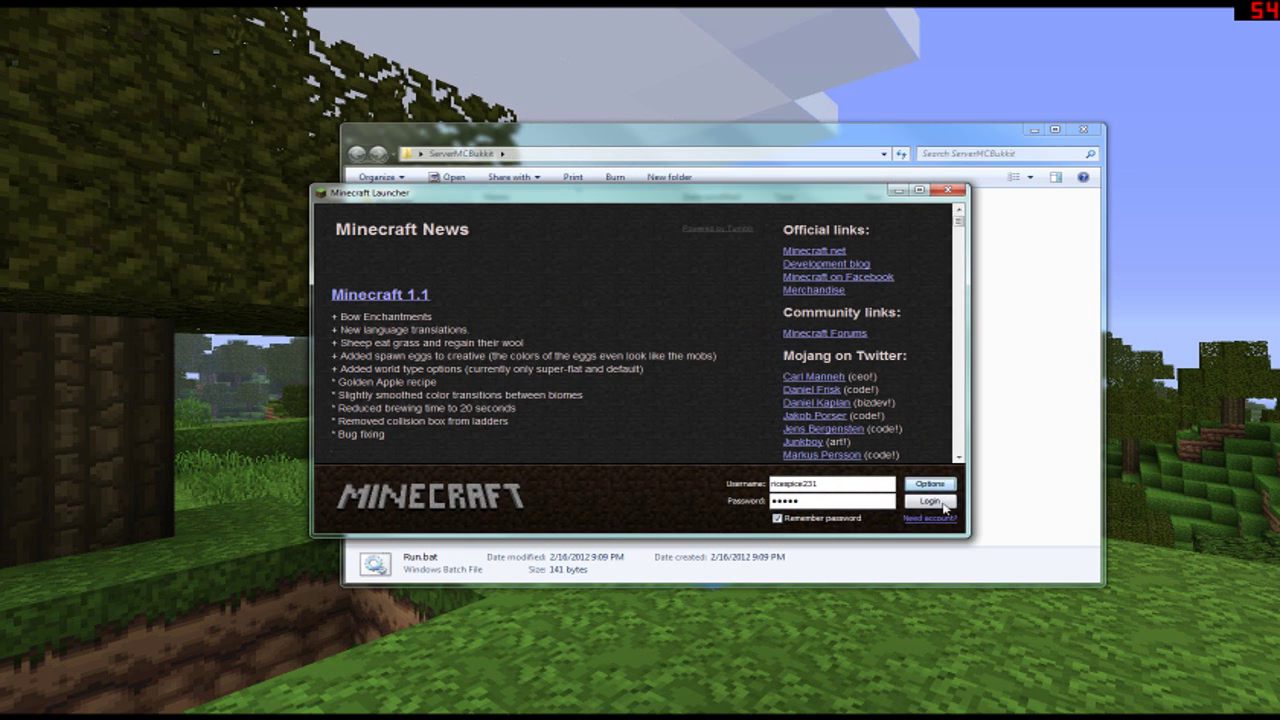
pyautogui.click(940, 503)
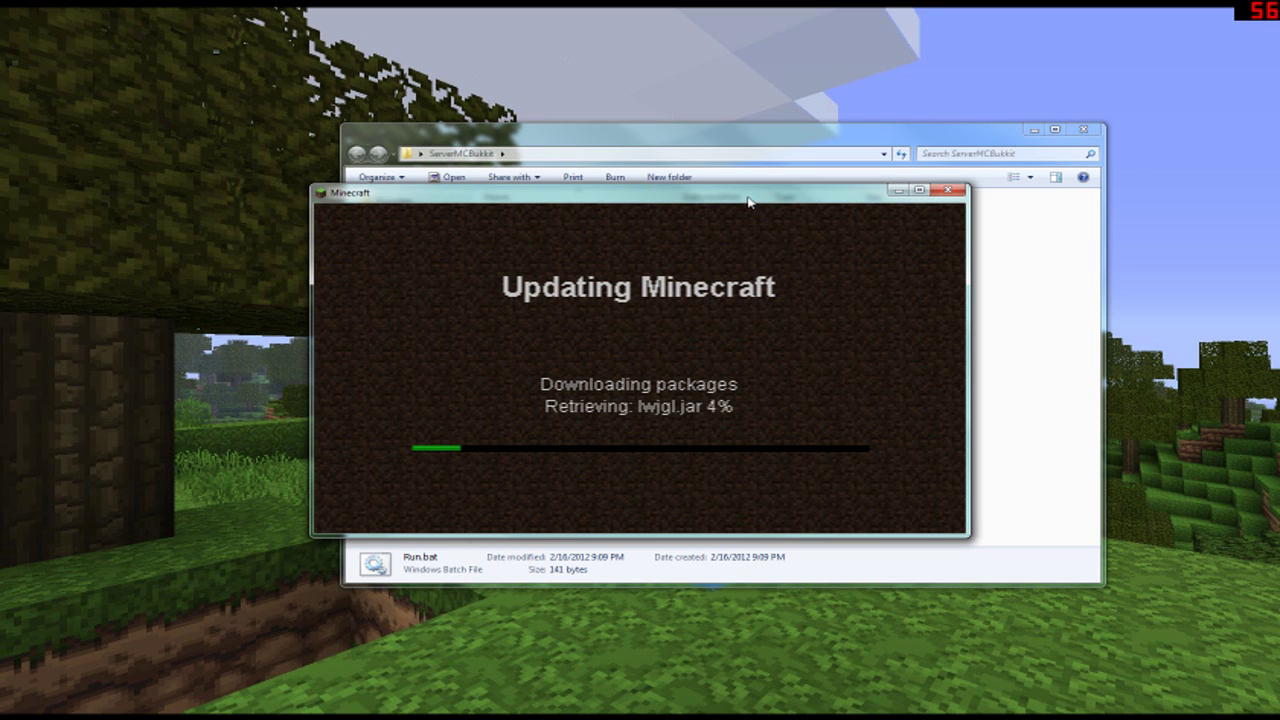
pyautogui.moveTo(723, 203); pyautogui.dragTo(746, 183)
pyautogui.click(922, 176)
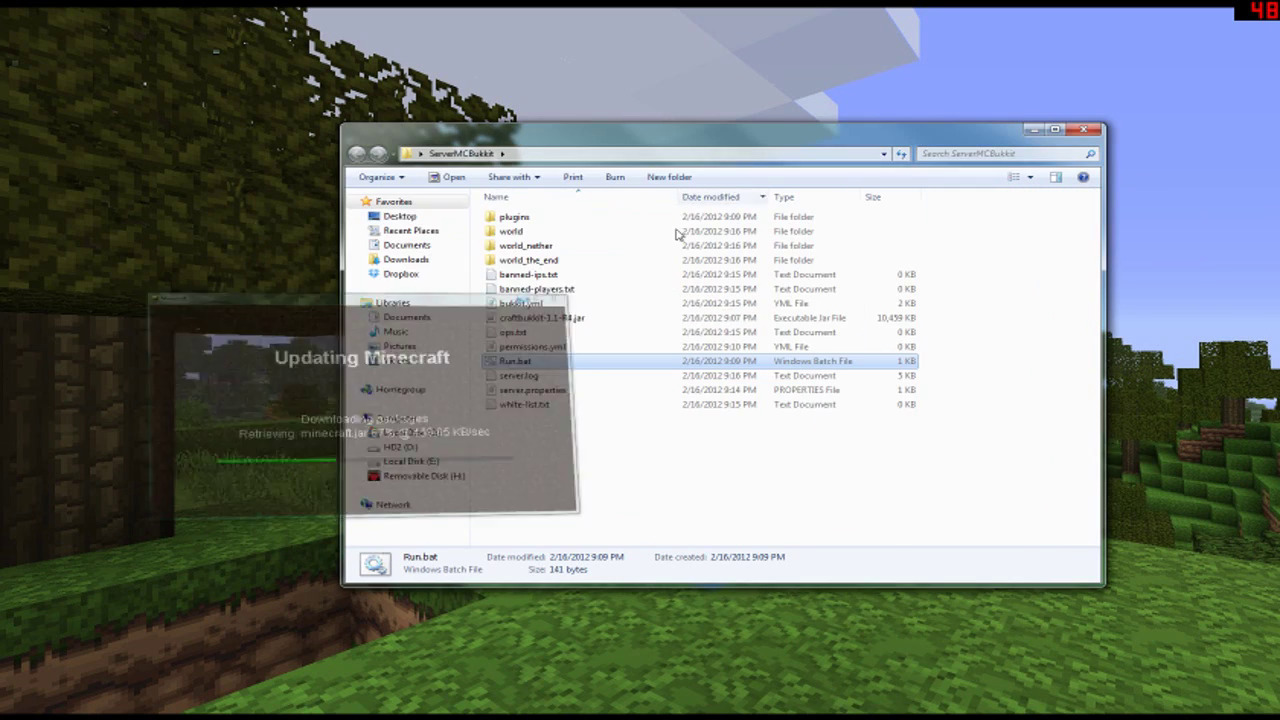
# Minimize the ServerMCBukkit folder window.
pyautogui.click(1033, 130)
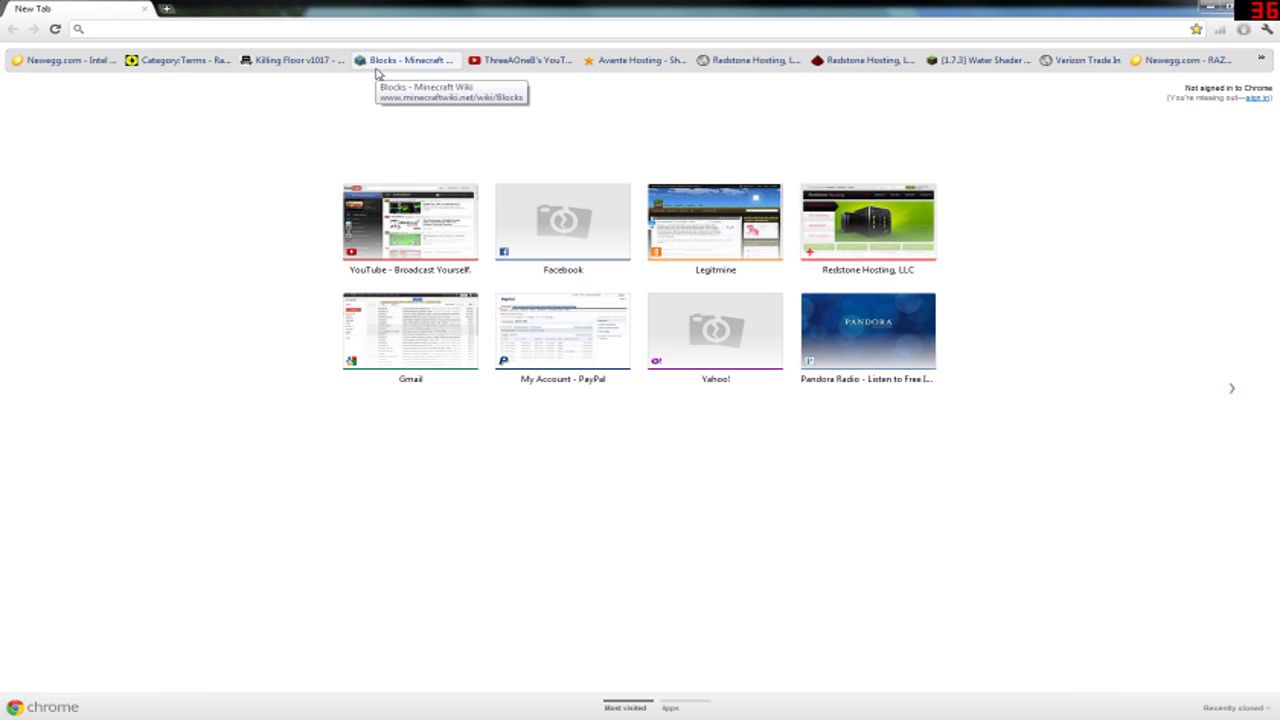
# Enter the router address 192.168.1.1 in Chrome's address bar.
pyautogui.write('1')
pyautogui.press('BackSpace')
pyautogui.write('1')
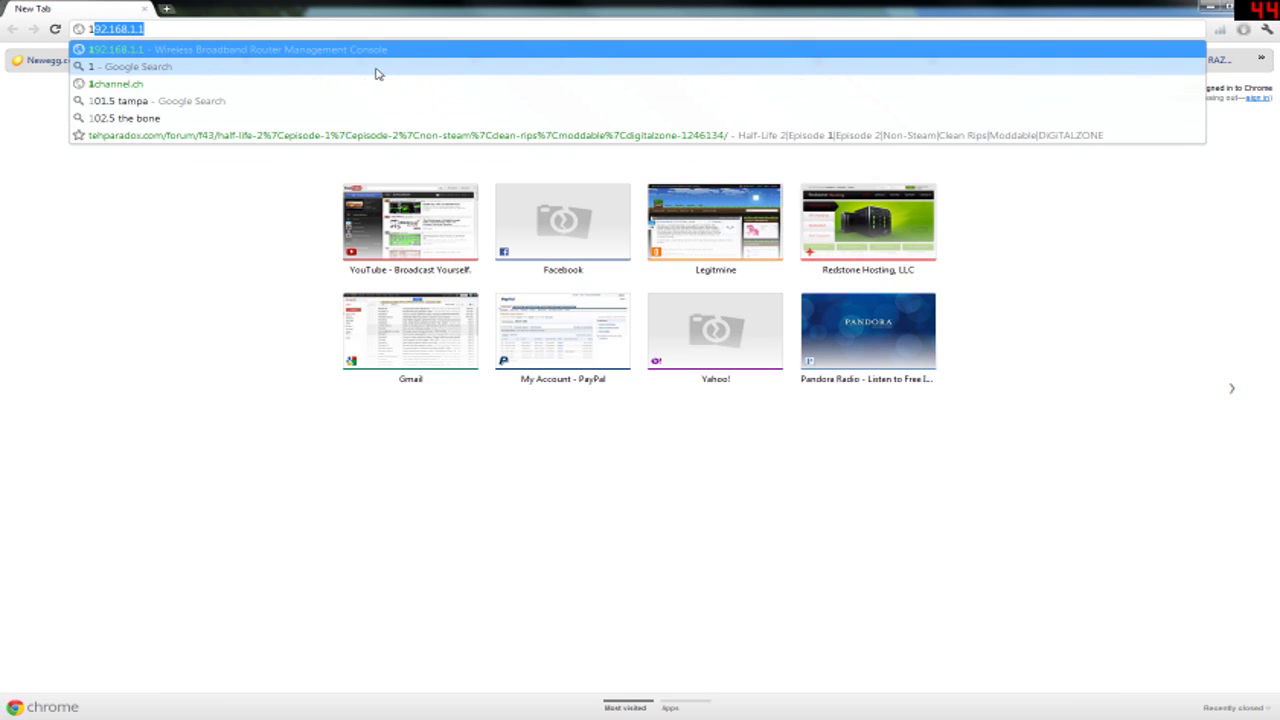
pyautogui.write('92.168.1.')
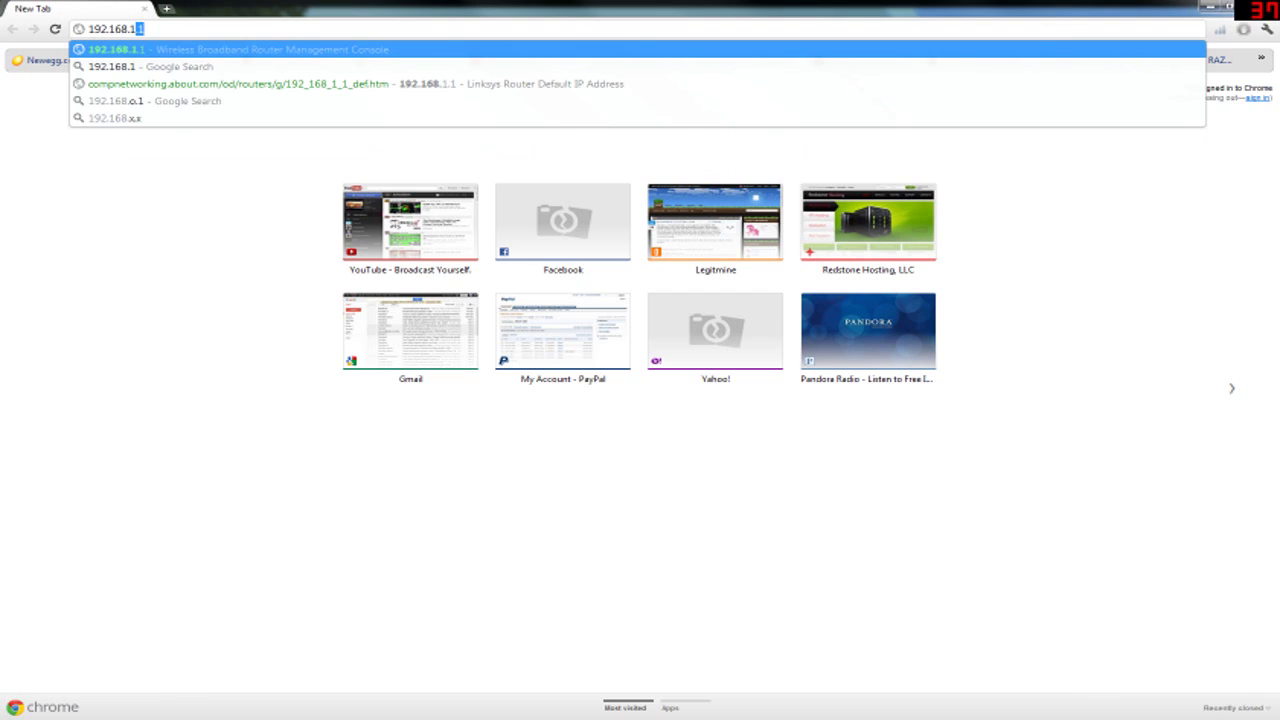
pyautogui.write('1')
pyautogui.press('Return')
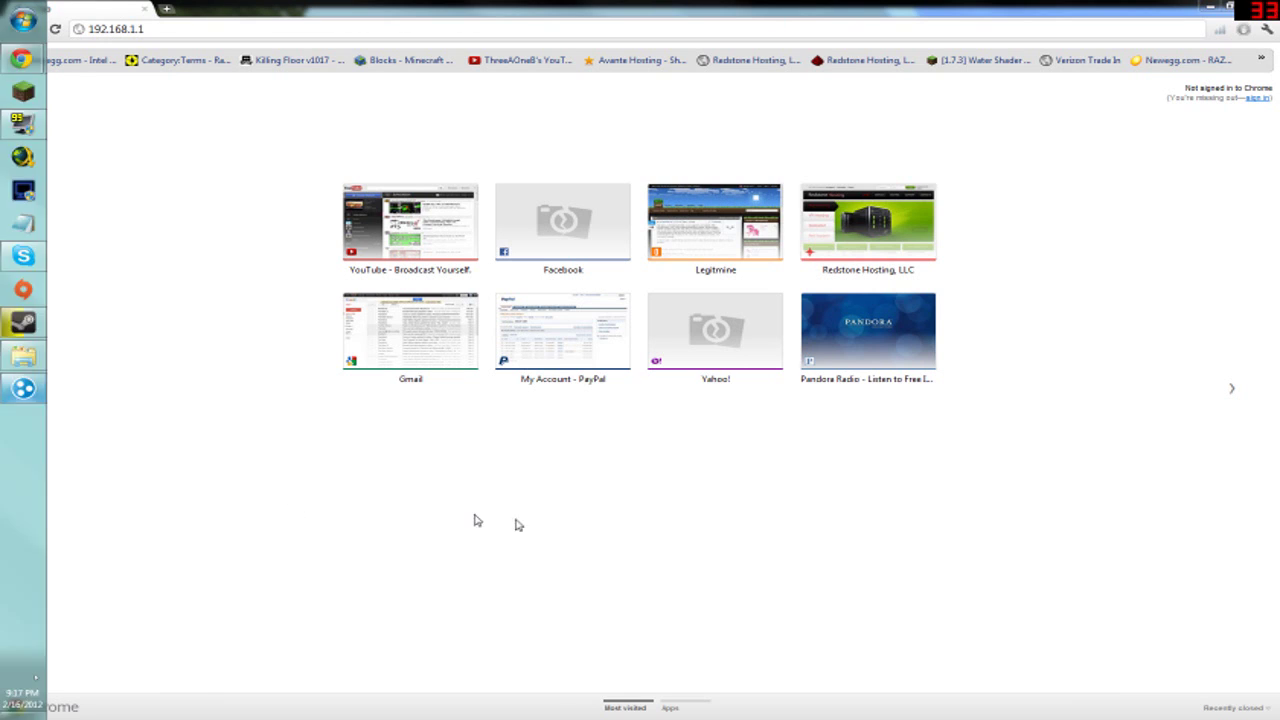
# Launch cmd.exe from a Start menu search for cmd.
pyautogui.click(20, 708)
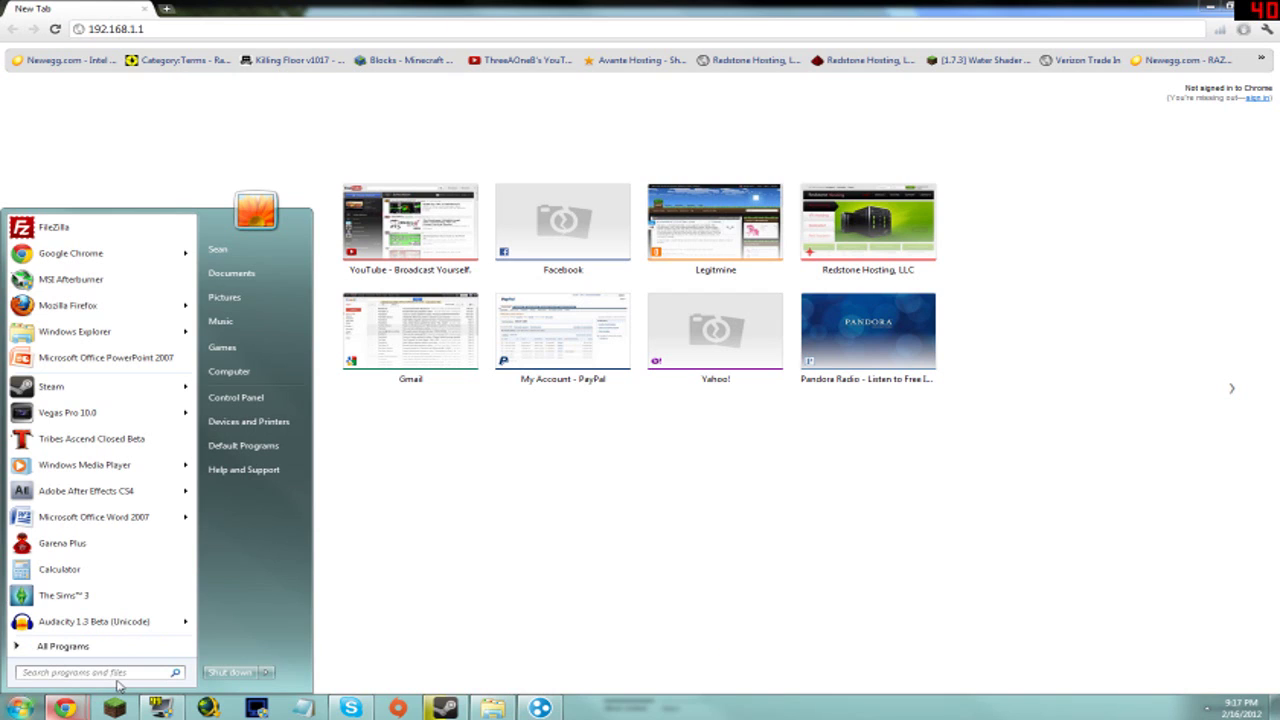
pyautogui.press('Escape')
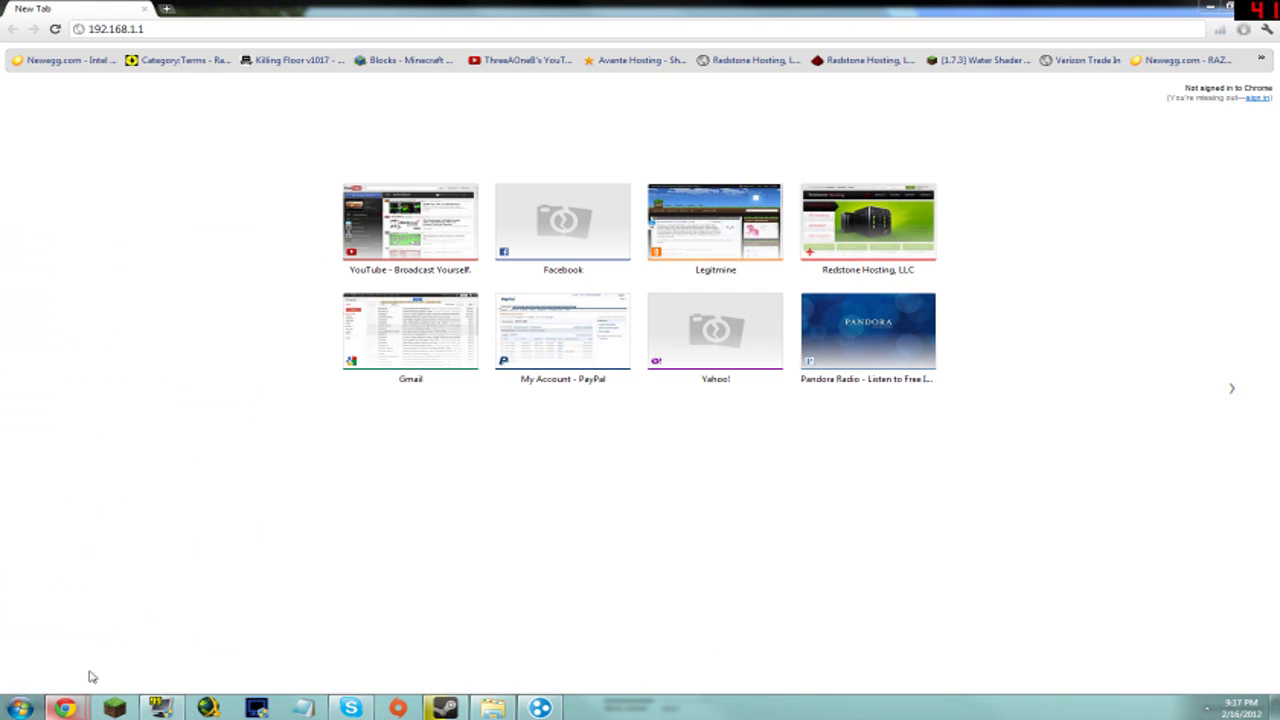
pyautogui.click(30, 702)
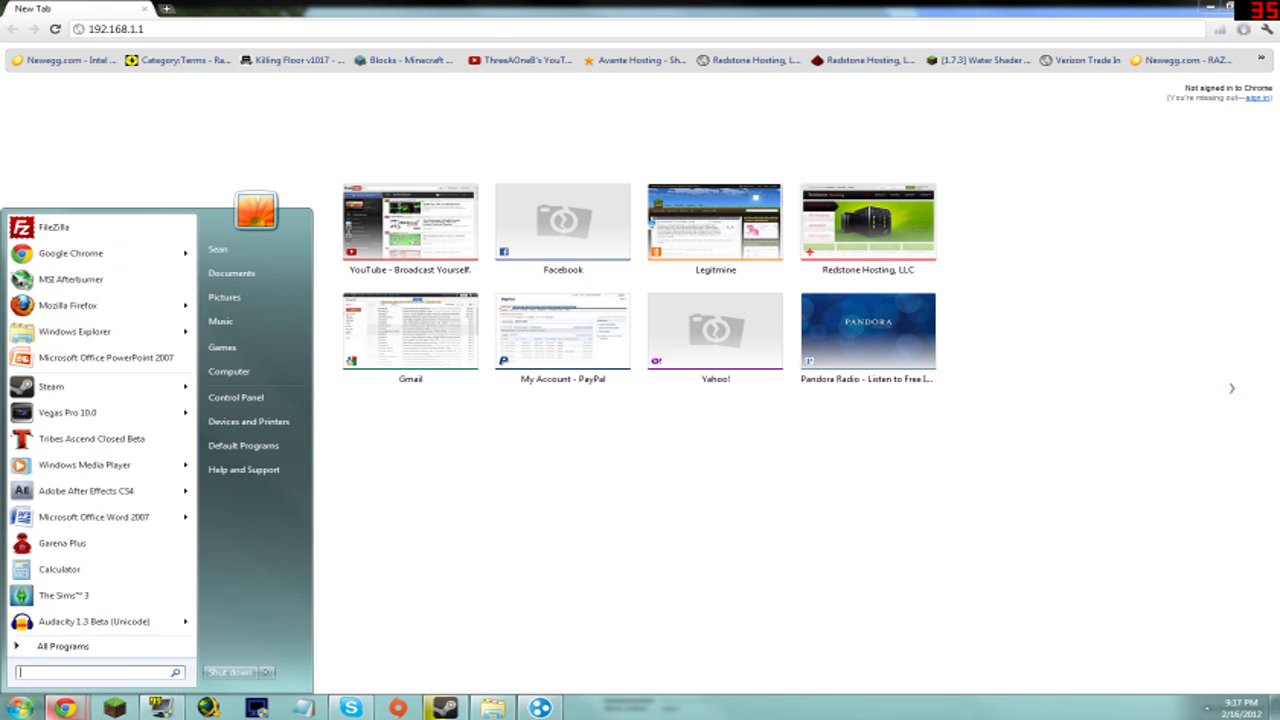
pyautogui.write('cmd')
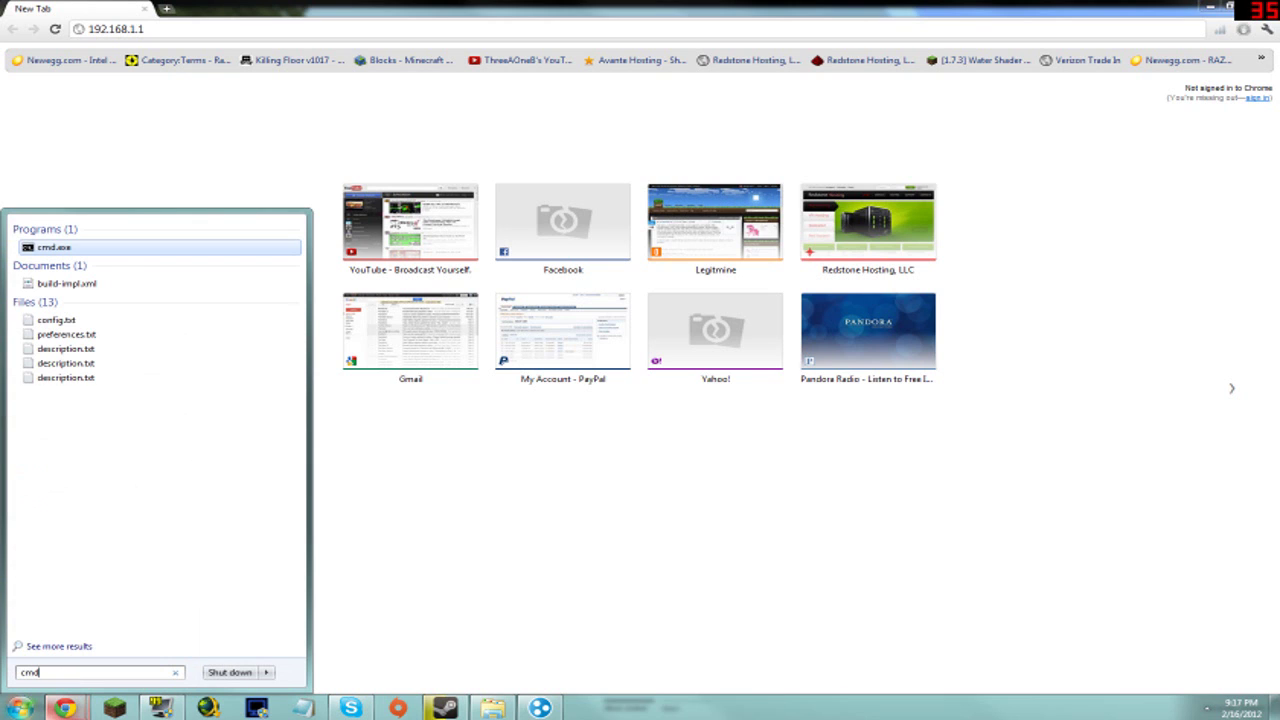
pyautogui.click(105, 249)
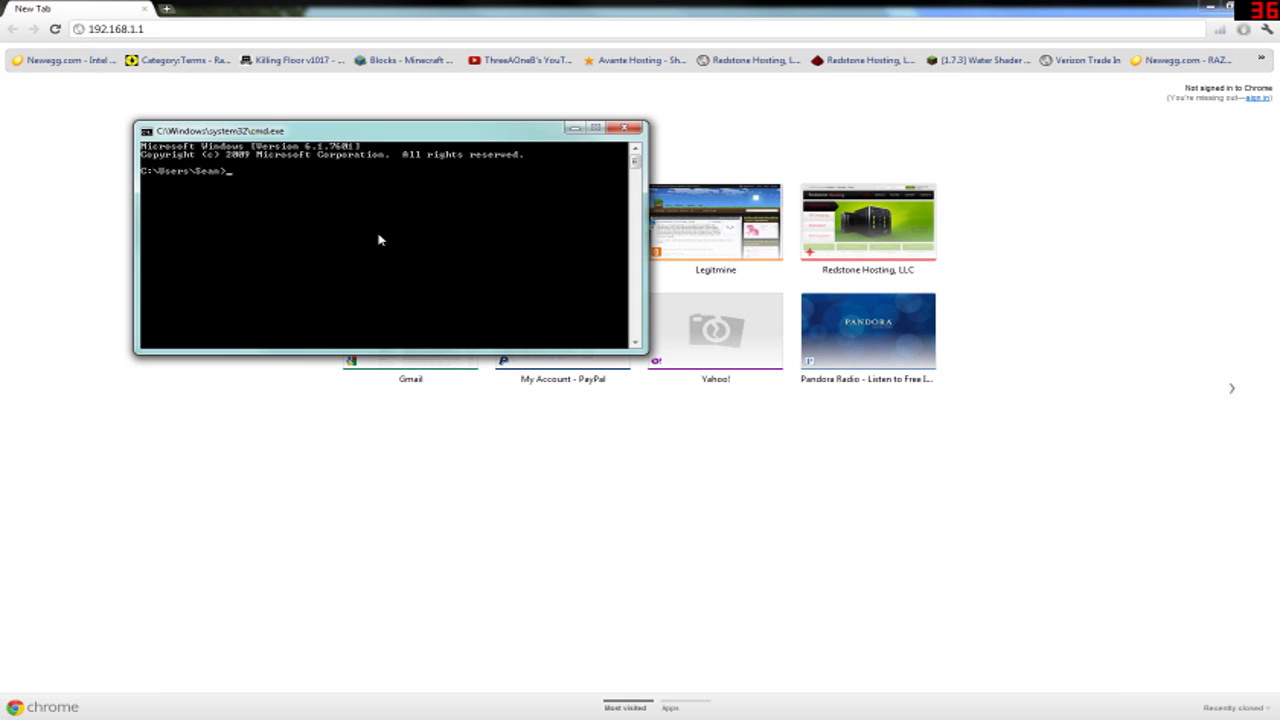
# Run ipconfig and review the local 192.168.1.7 and Hamachi 5.95.44.112 addresses.
pyautogui.write('ipconfig')
pyautogui.press('Return')
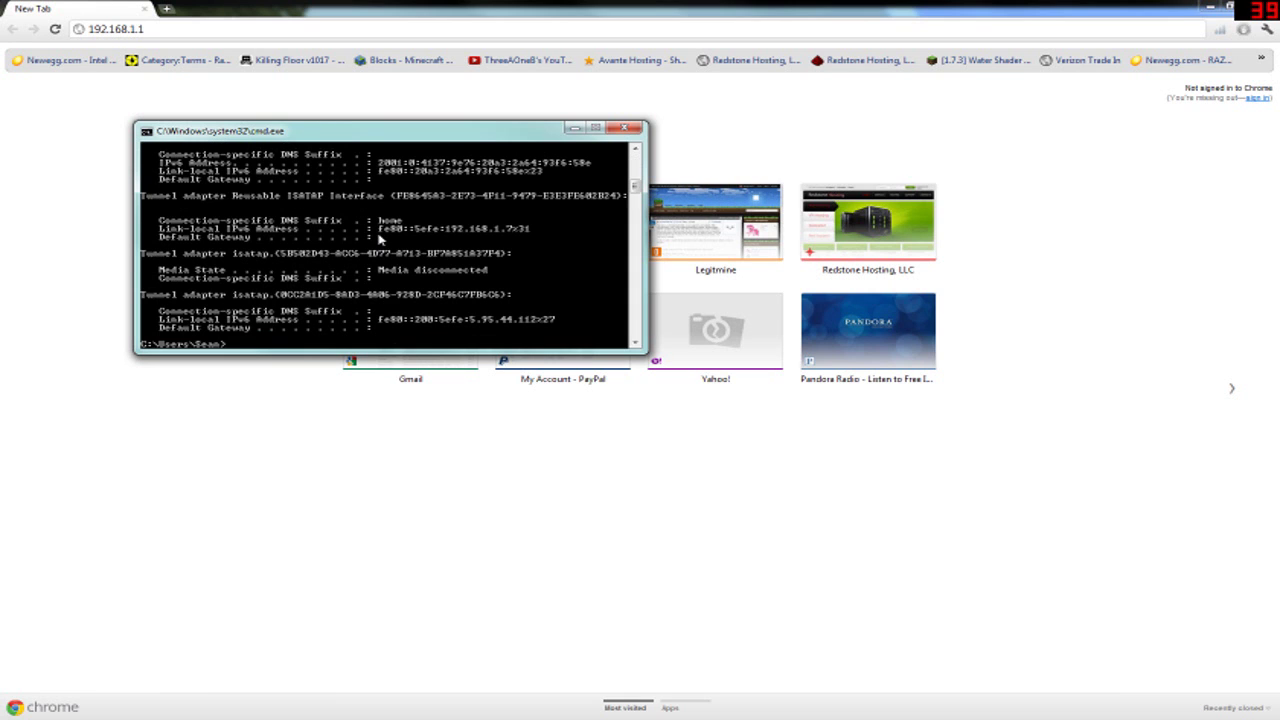
pyautogui.scroll(12, 379, 238)
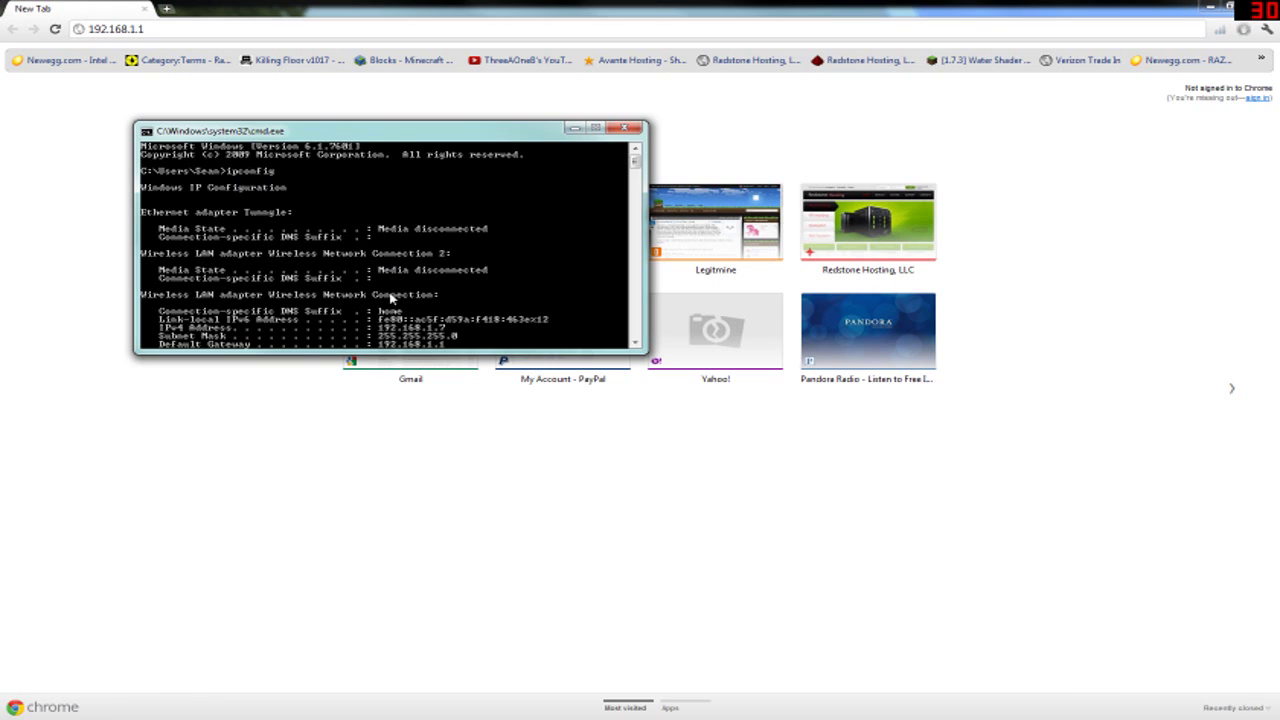
pyautogui.scroll(-3, 390, 294)
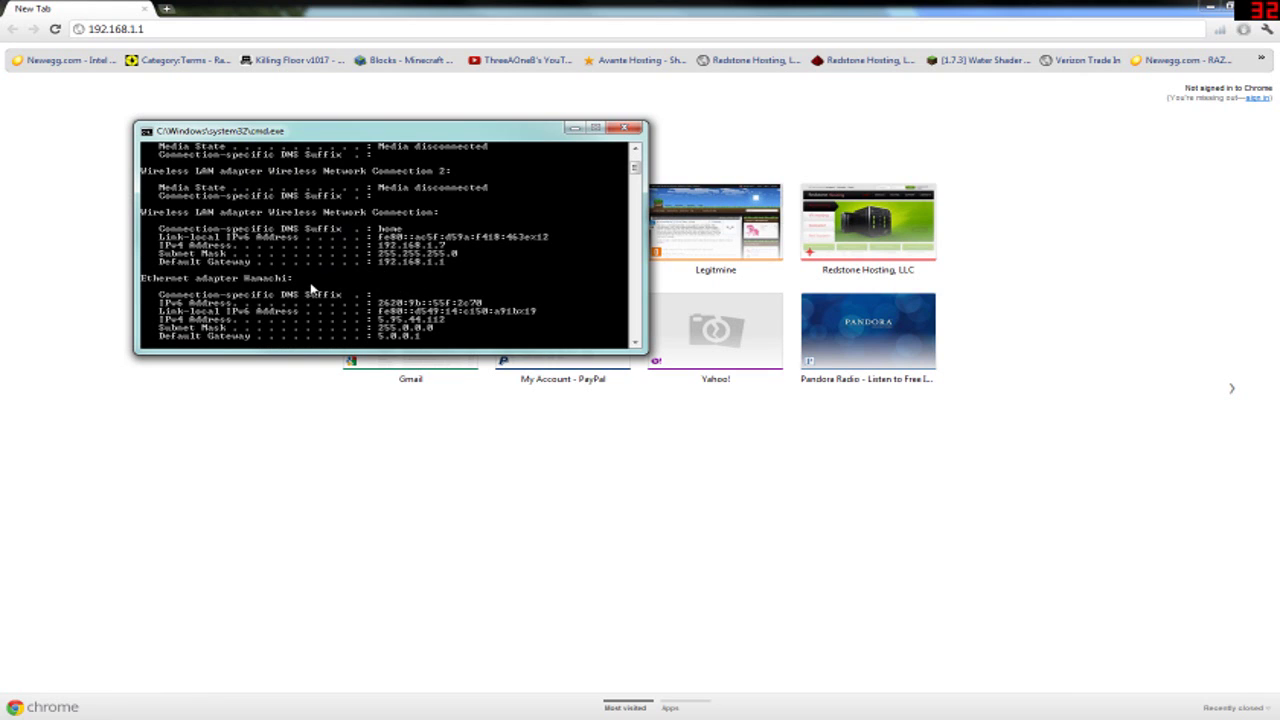
pyautogui.scroll(-2, 315, 288)
pyautogui.scroll(3, 445, 290)
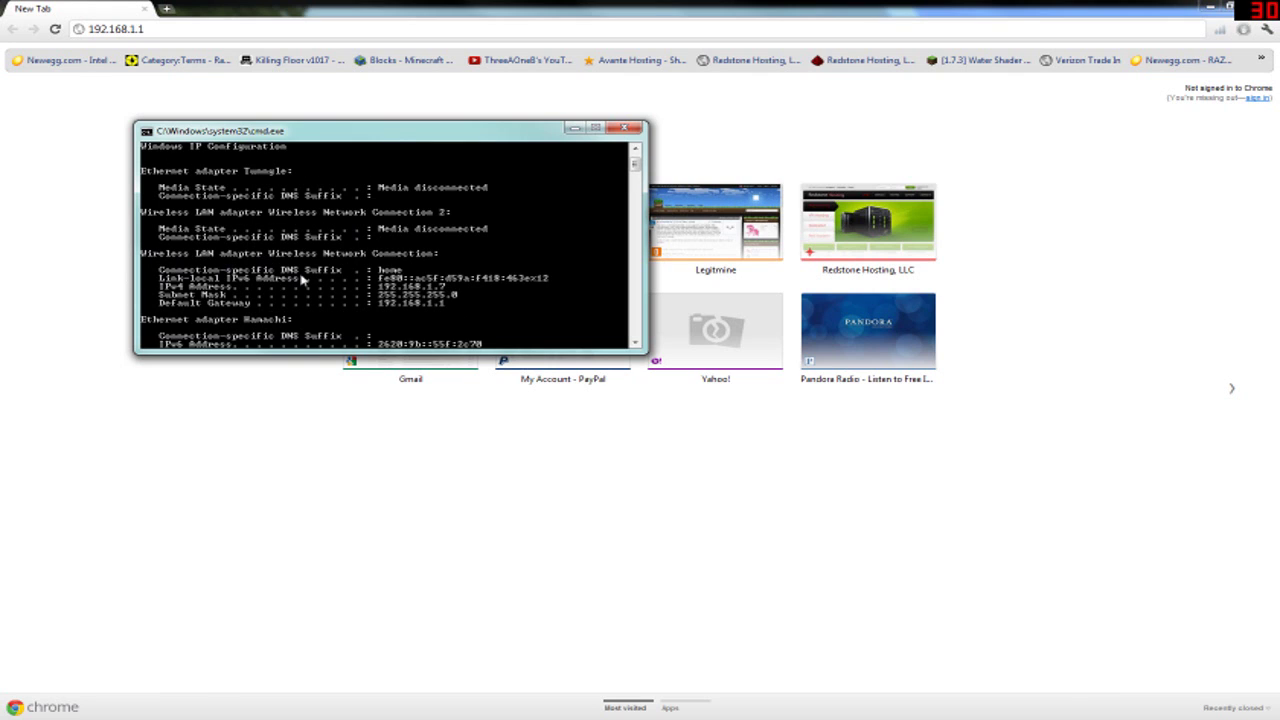
pyautogui.scroll(-2, 308, 281)
pyautogui.scroll(2, 420, 250)
pyautogui.scroll(-3, 305, 258)
pyautogui.scroll(1, 400, 258)
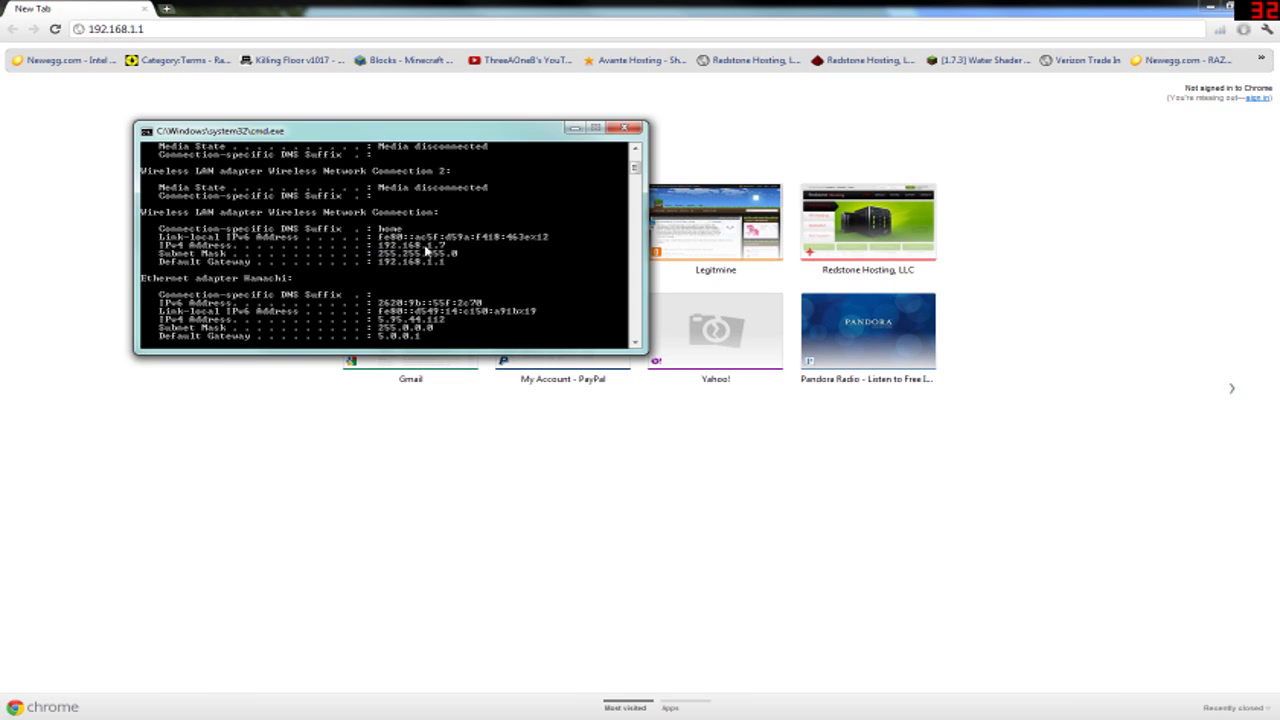
pyautogui.scroll(-3, 404, 254)
pyautogui.scroll(-3, 404, 252)
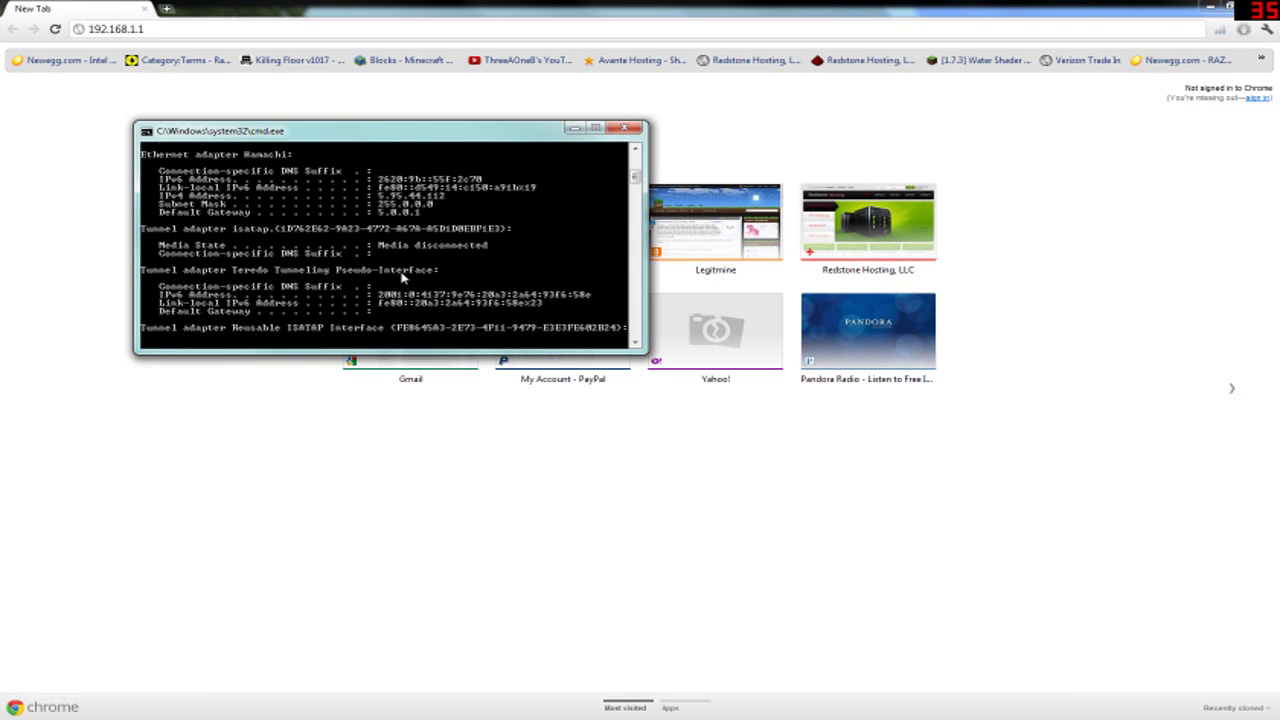
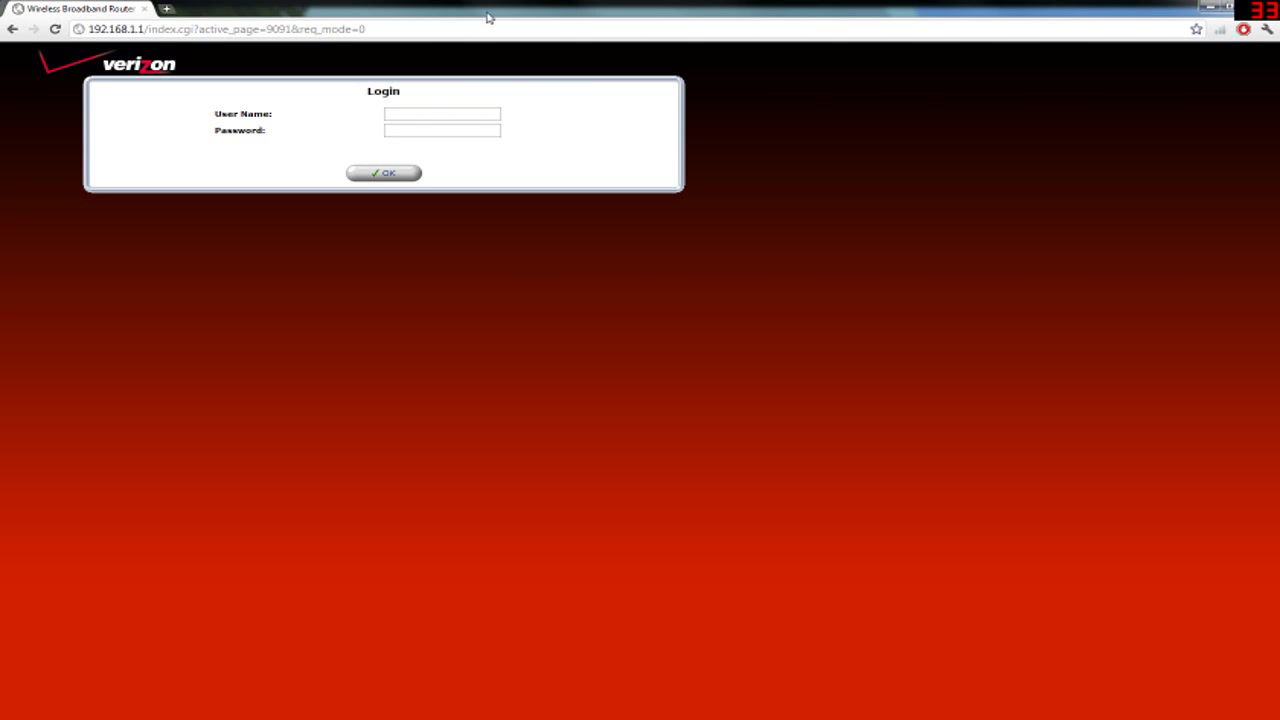
# Log in to the router admin with the administrator user name and password.
pyautogui.click(427, 113)
pyautogui.press('Tab')
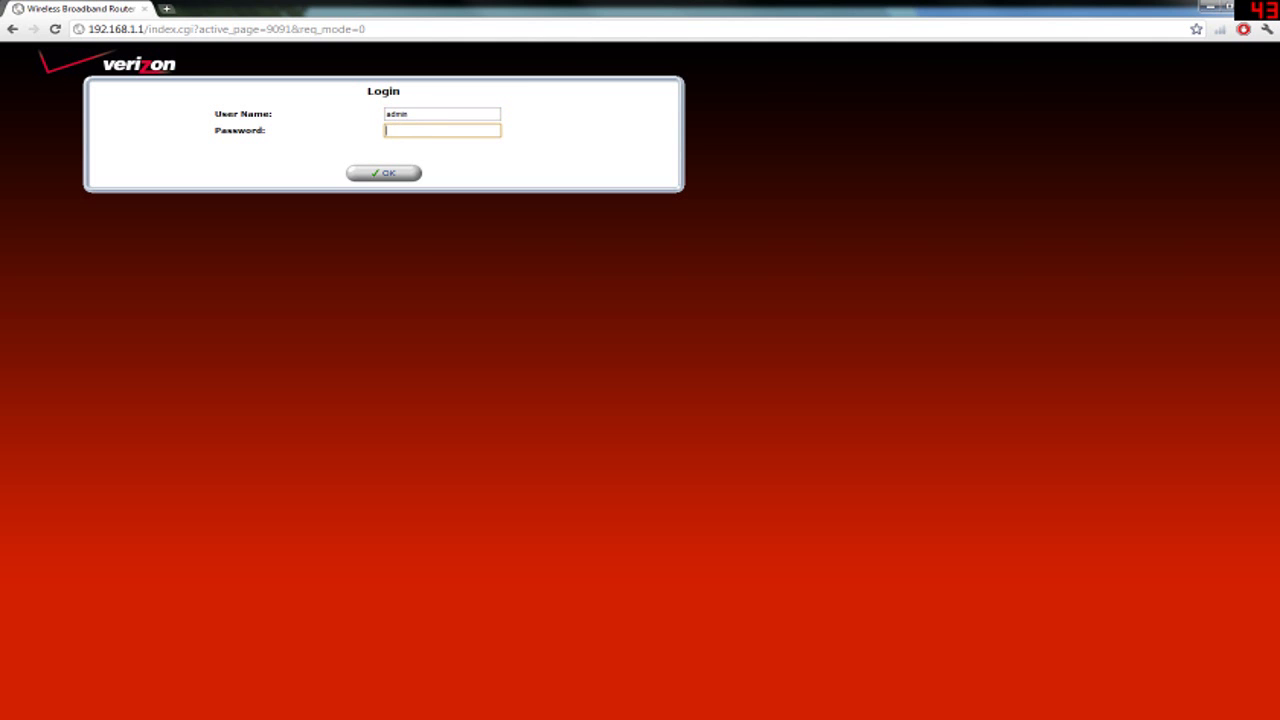
pyautogui.press('Return')
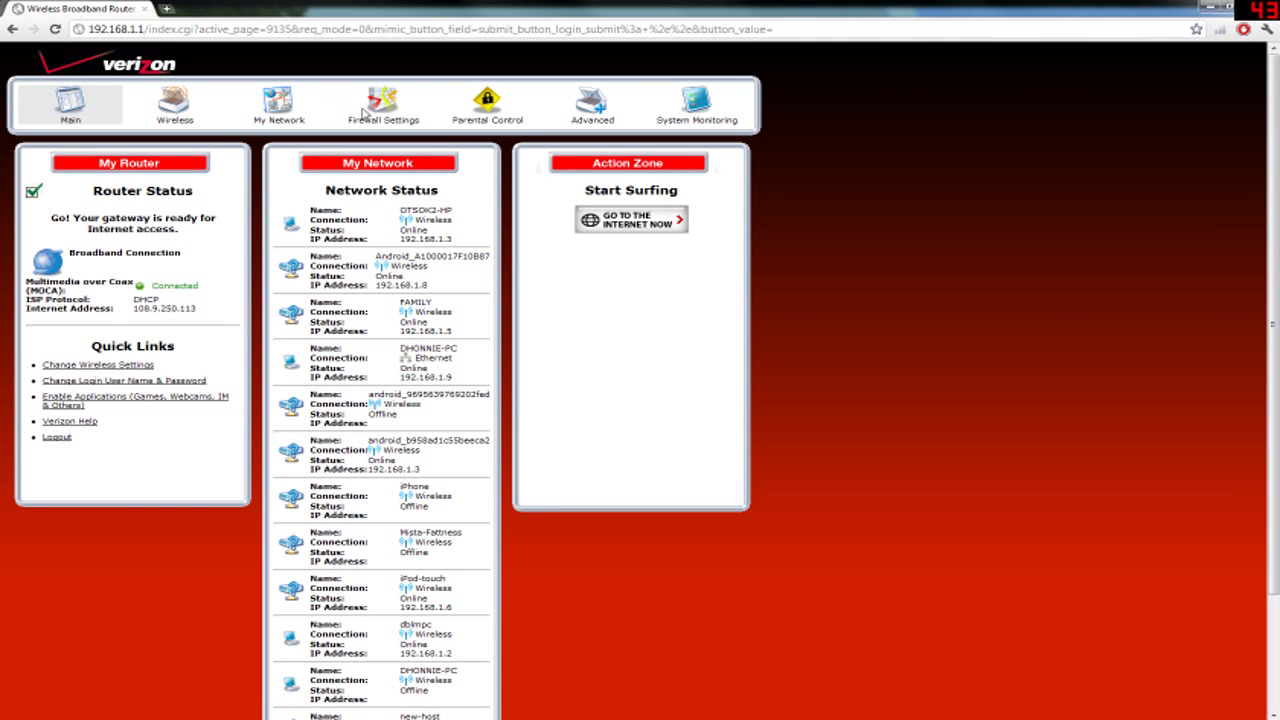
# Go to Firewall Settings > Port Forwarding and start a New Entry from the rules list.
pyautogui.click(380, 110)
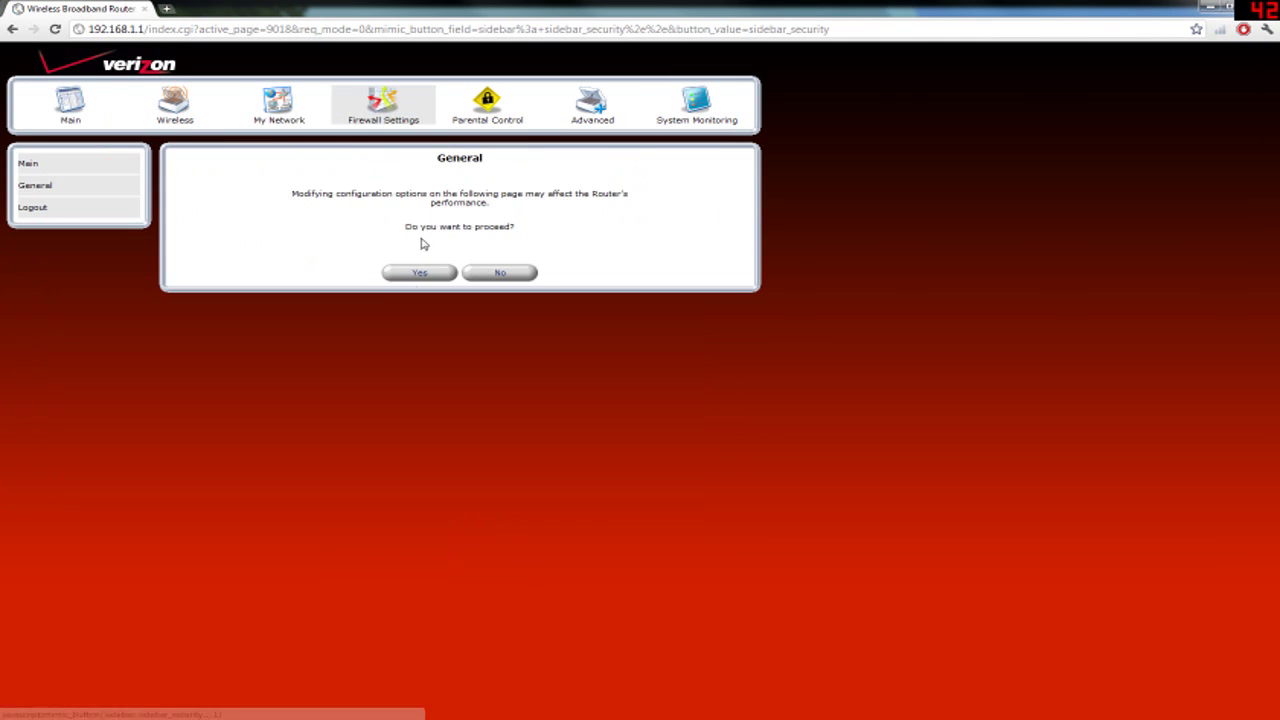
pyautogui.click(408, 275)
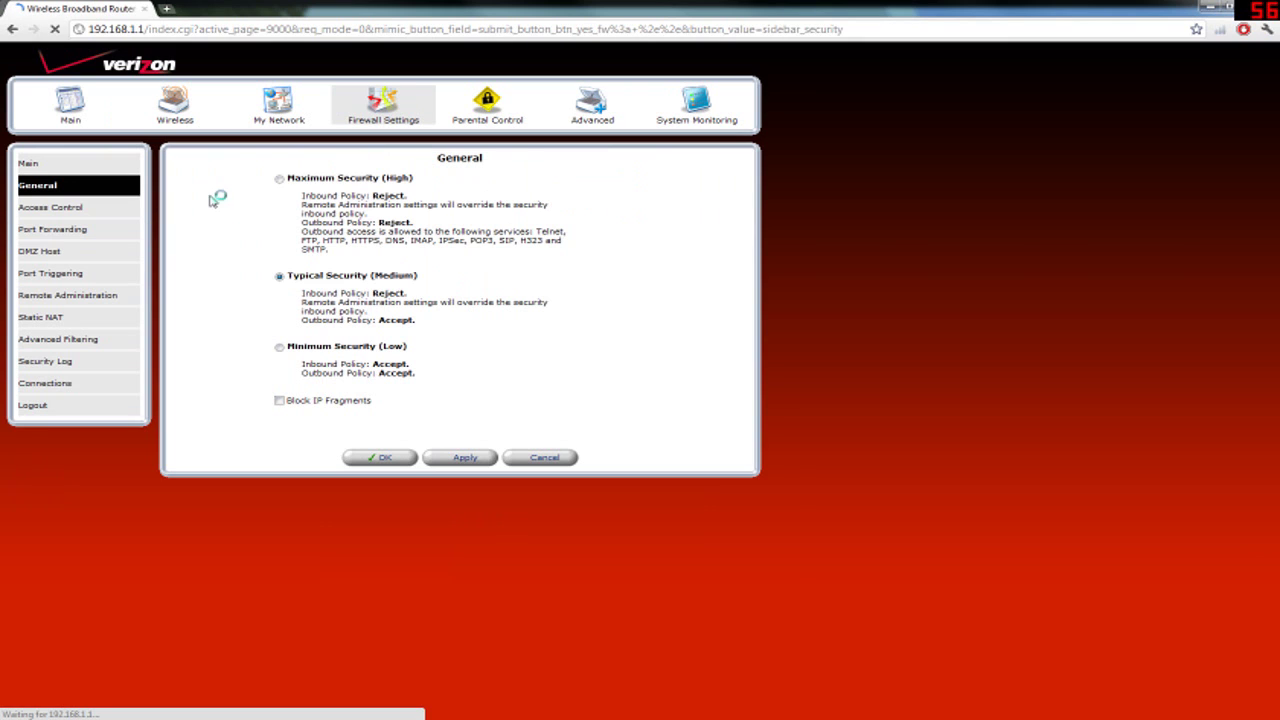
pyautogui.click(83, 229)
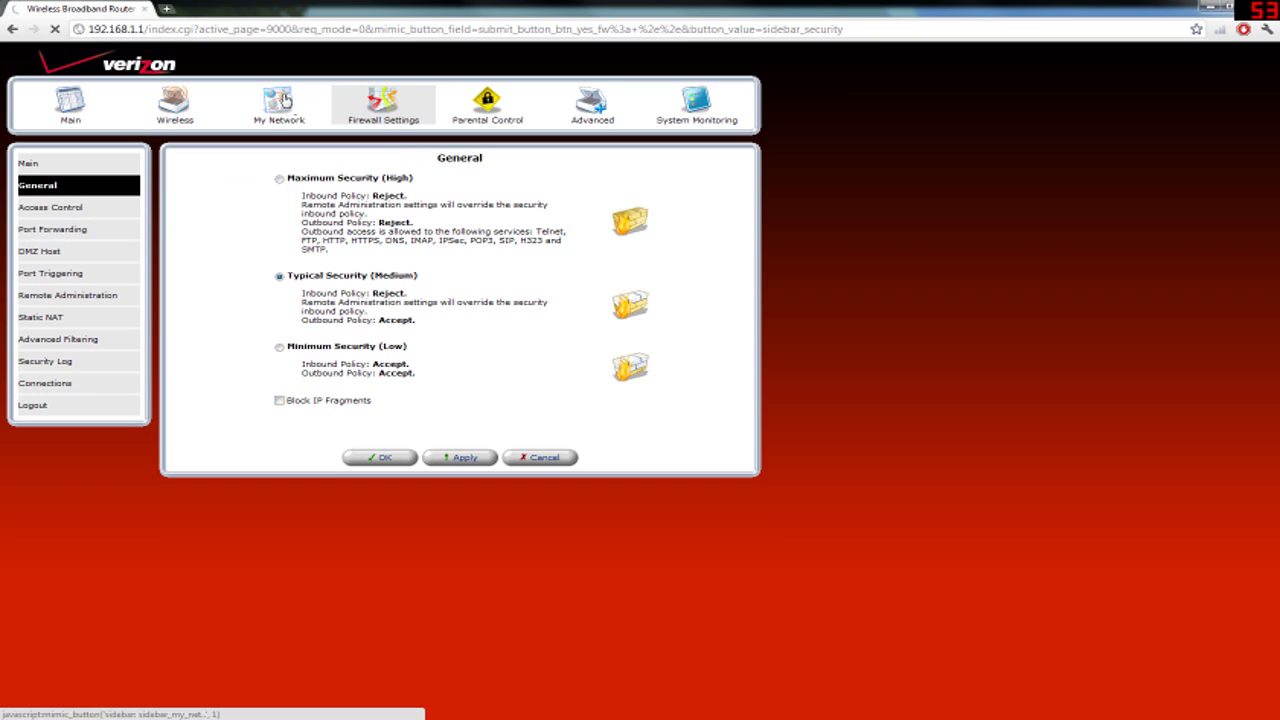
pyautogui.click(71, 236)
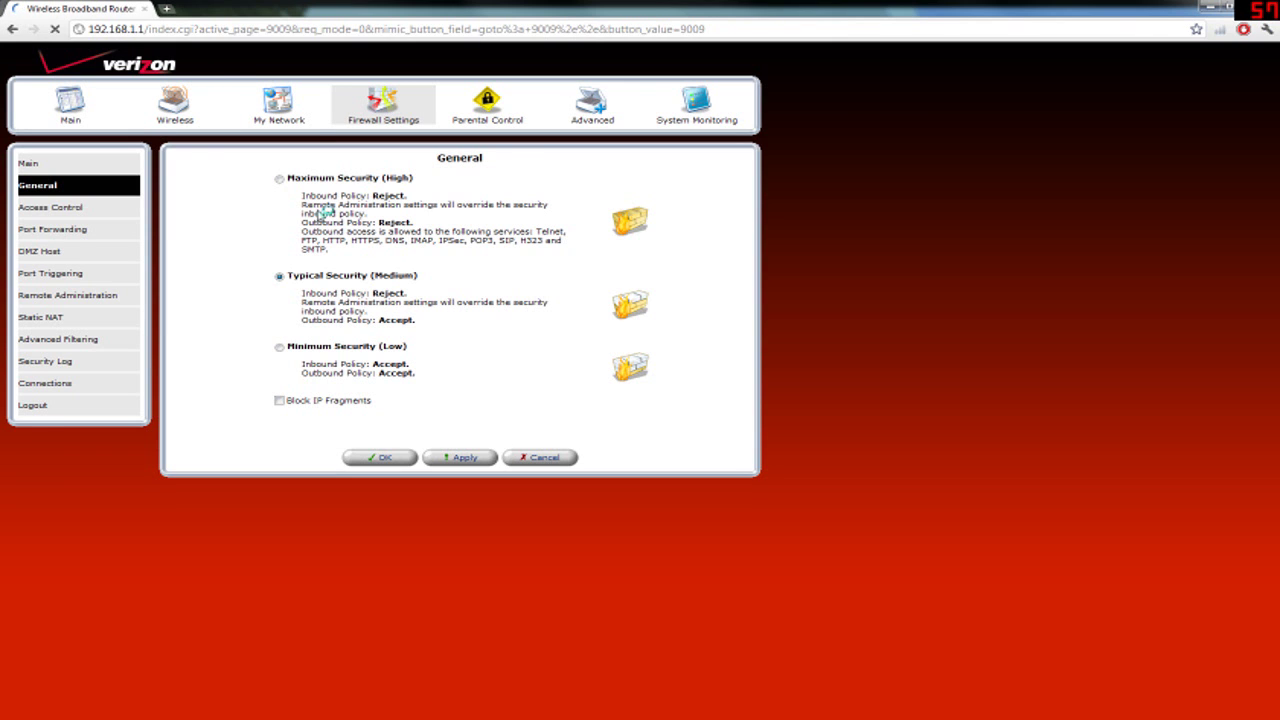
pyautogui.scroll(-15, 600, 350)
pyautogui.scroll(-15, 595, 370)
pyautogui.scroll(5, 723, 563)
pyautogui.scroll(-10, 760, 510)
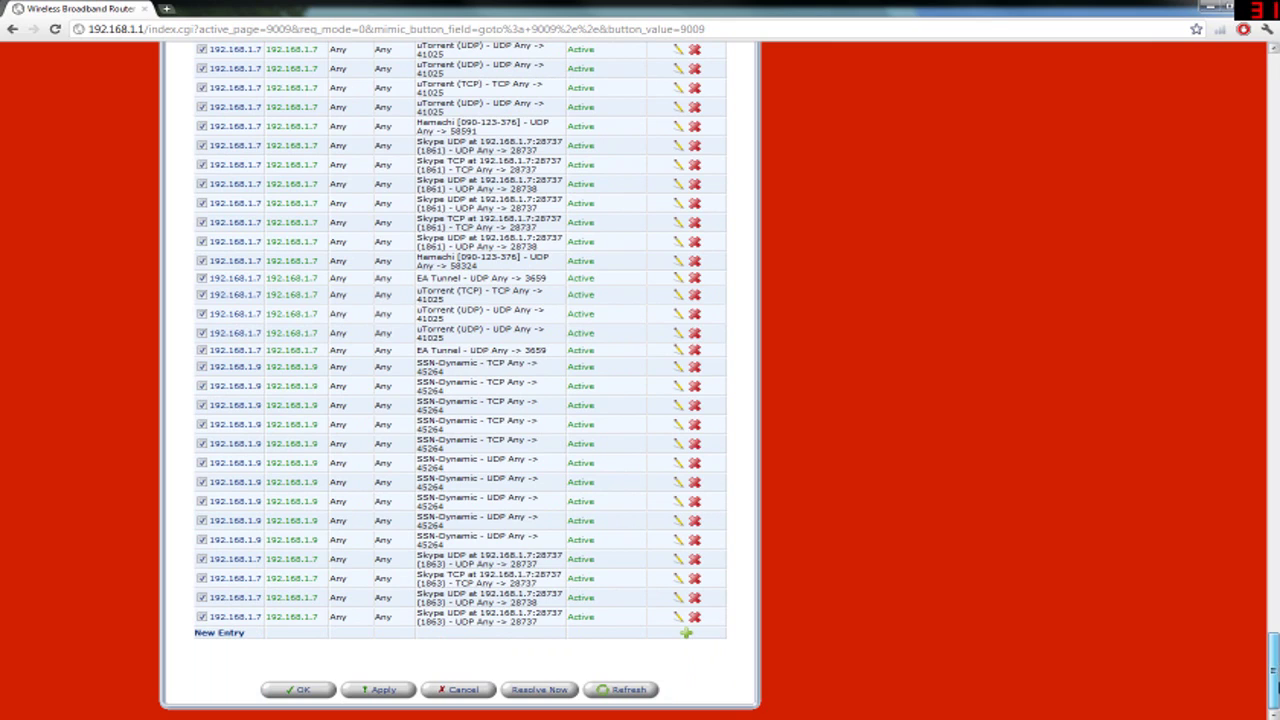
pyautogui.click(687, 637)
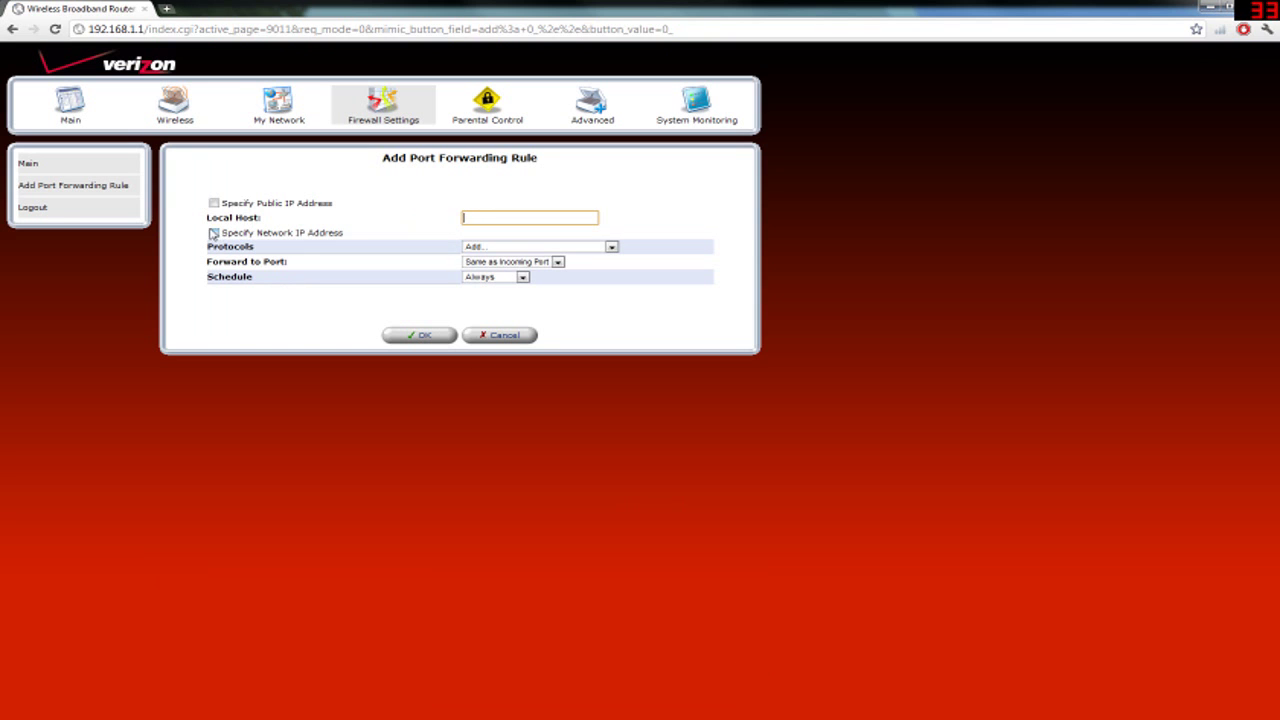
# Set the rule's Local Host to 192.168.1.7, checked against the ipconfig output.
pyautogui.click(462, 224)
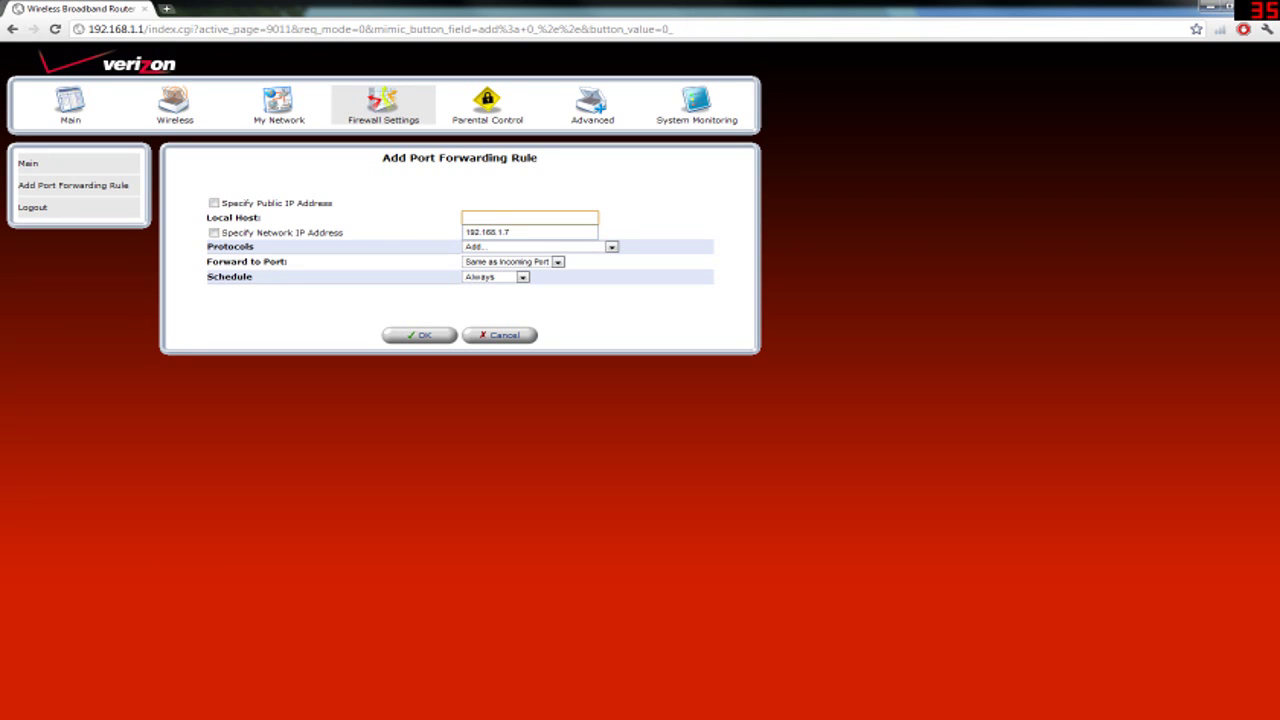
pyautogui.press('super')
pyautogui.click(588, 707)
pyautogui.moveTo(515, 140); pyautogui.dragTo(916, 251)
pyautogui.scroll(10, 871, 354)
pyautogui.scroll(-5, 800, 362)
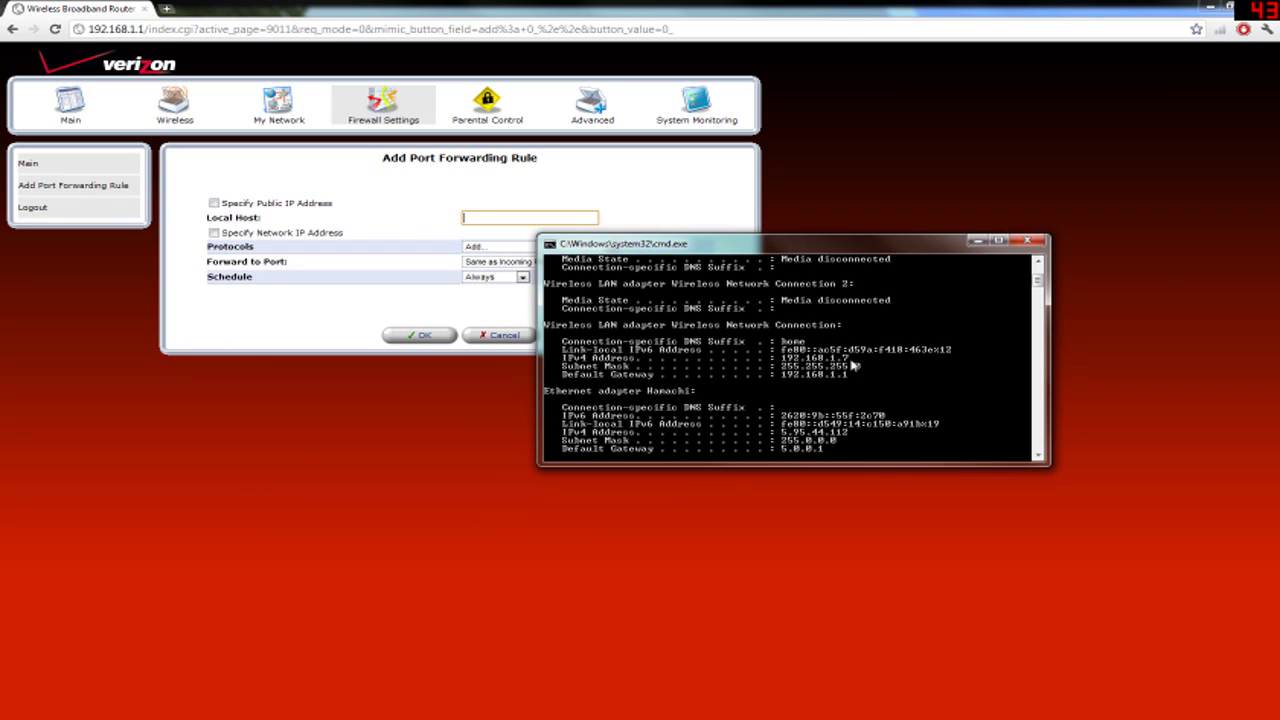
pyautogui.click(545, 226)
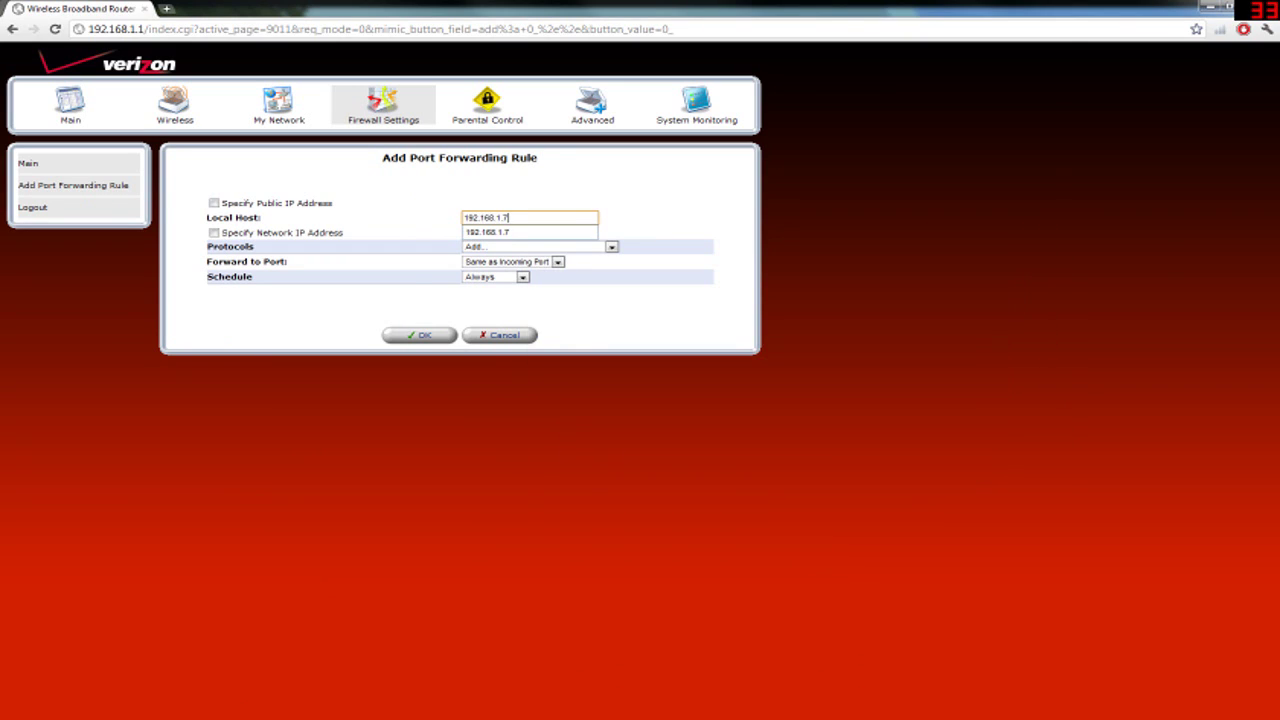
pyautogui.click(606, 232)
# Choose User Defined in the Protocol dropdown to create a custom service.
pyautogui.click(571, 249)
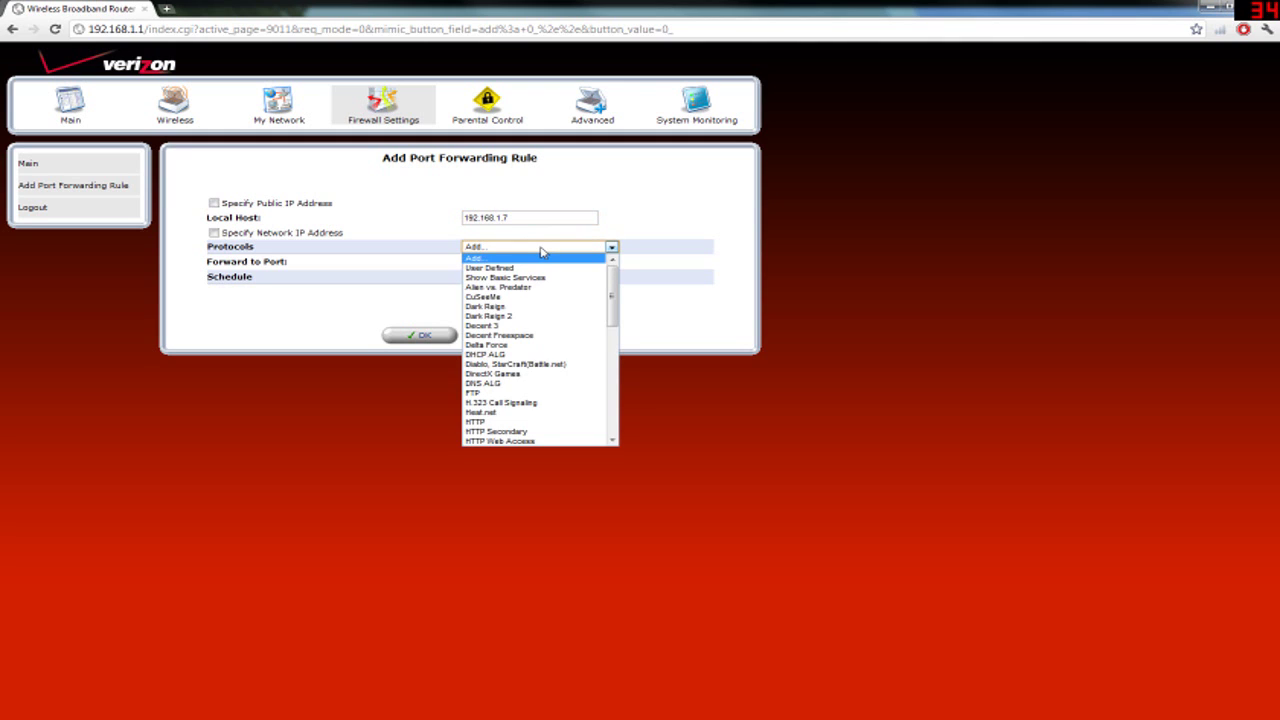
pyautogui.click(541, 250)
pyautogui.click(545, 250)
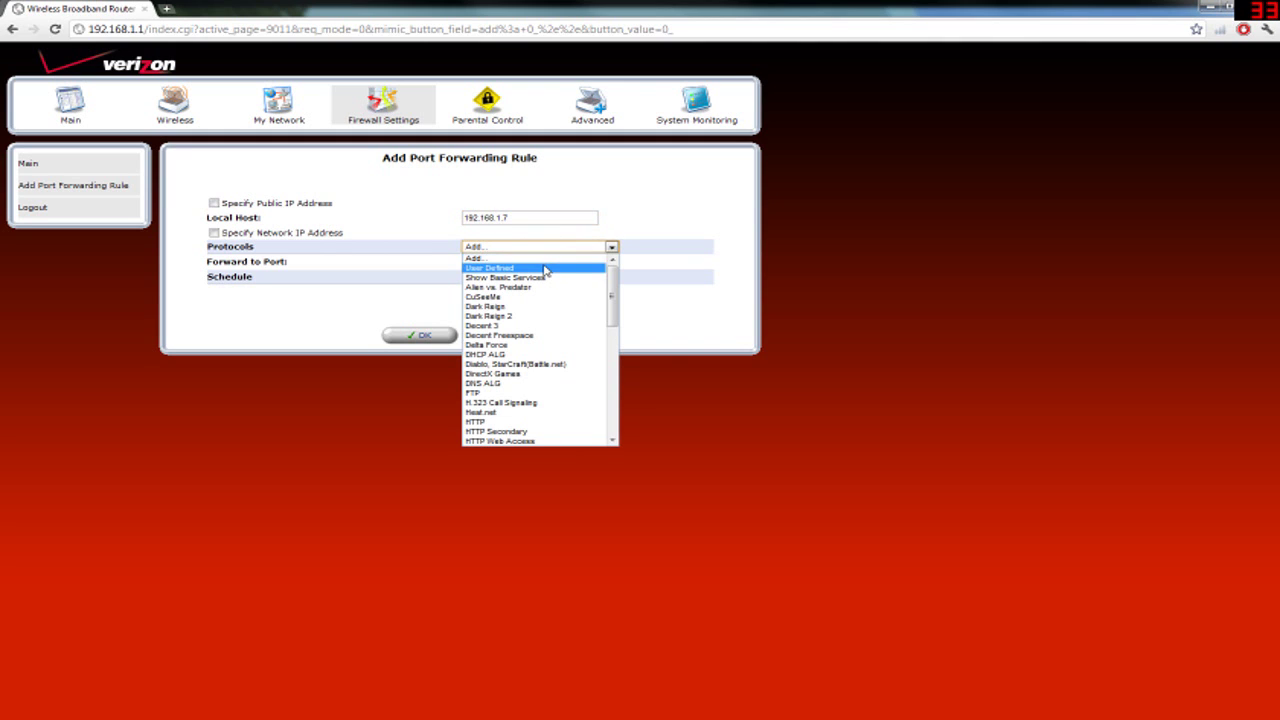
pyautogui.click(405, 252)
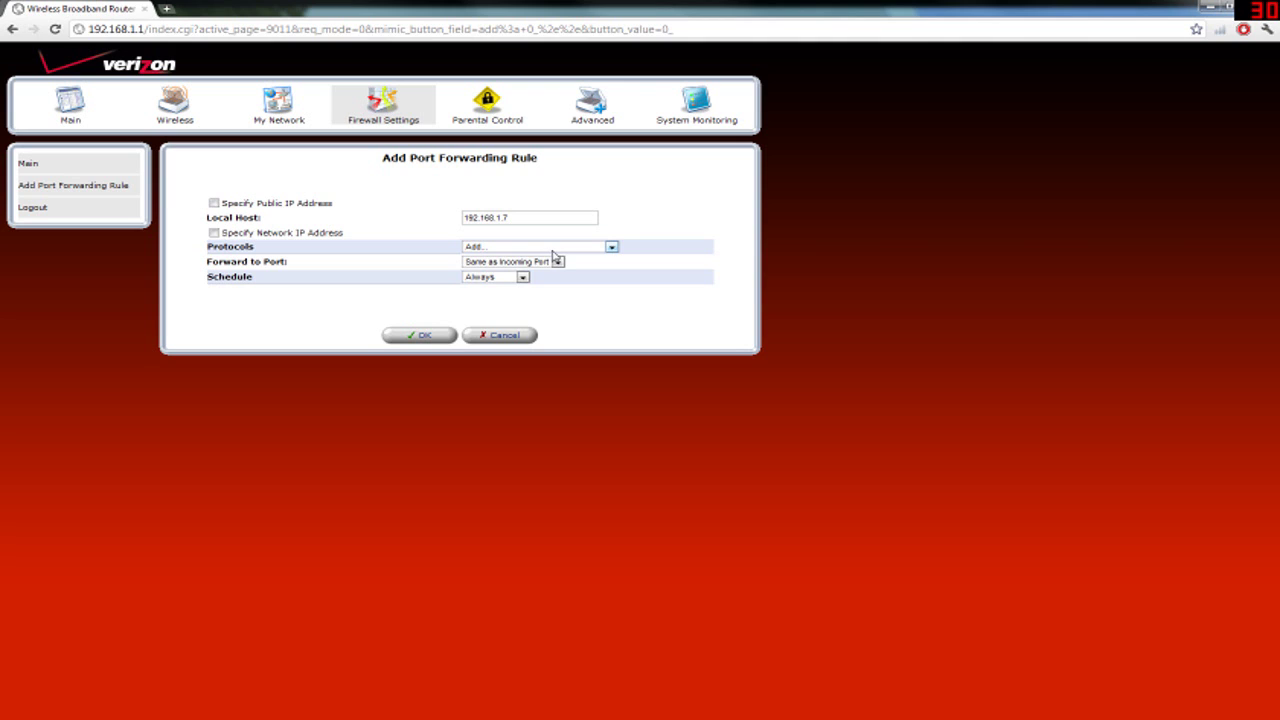
pyautogui.click(553, 248)
pyautogui.click(555, 263)
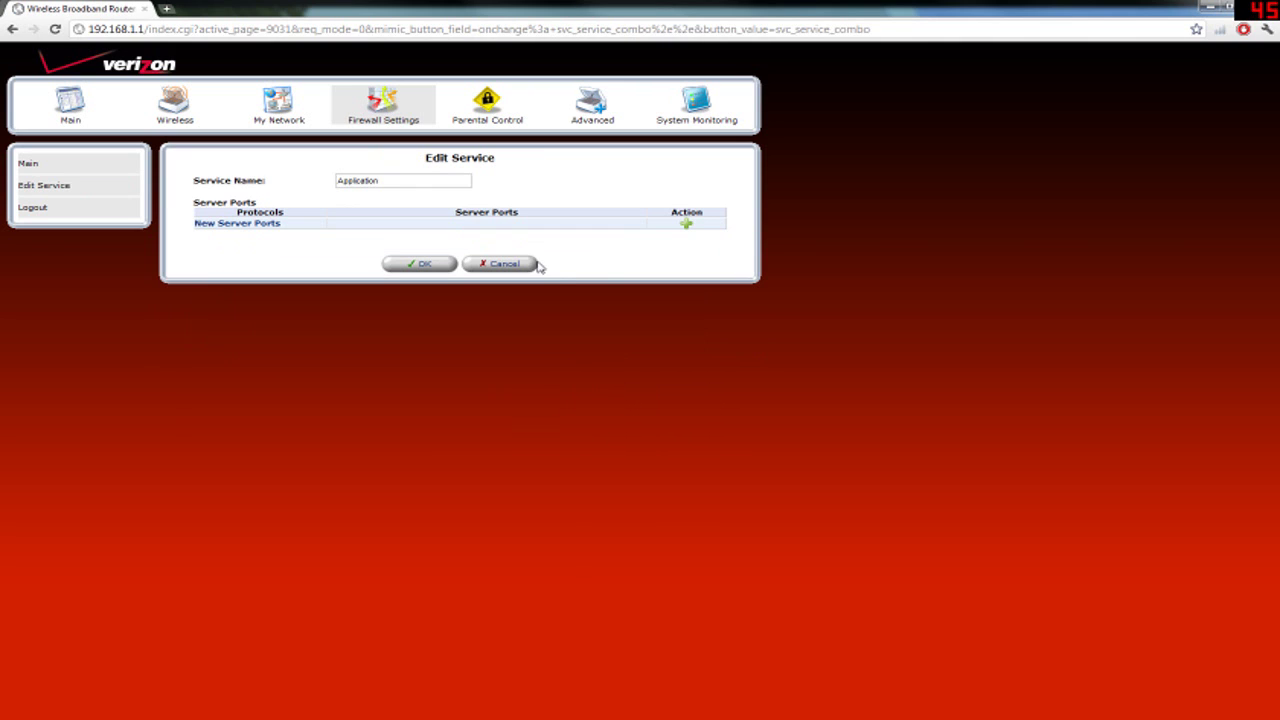
# Replace the default service name Application with Mc and add a server port entry.
pyautogui.moveTo(248, 164); pyautogui.dragTo(252, 168)
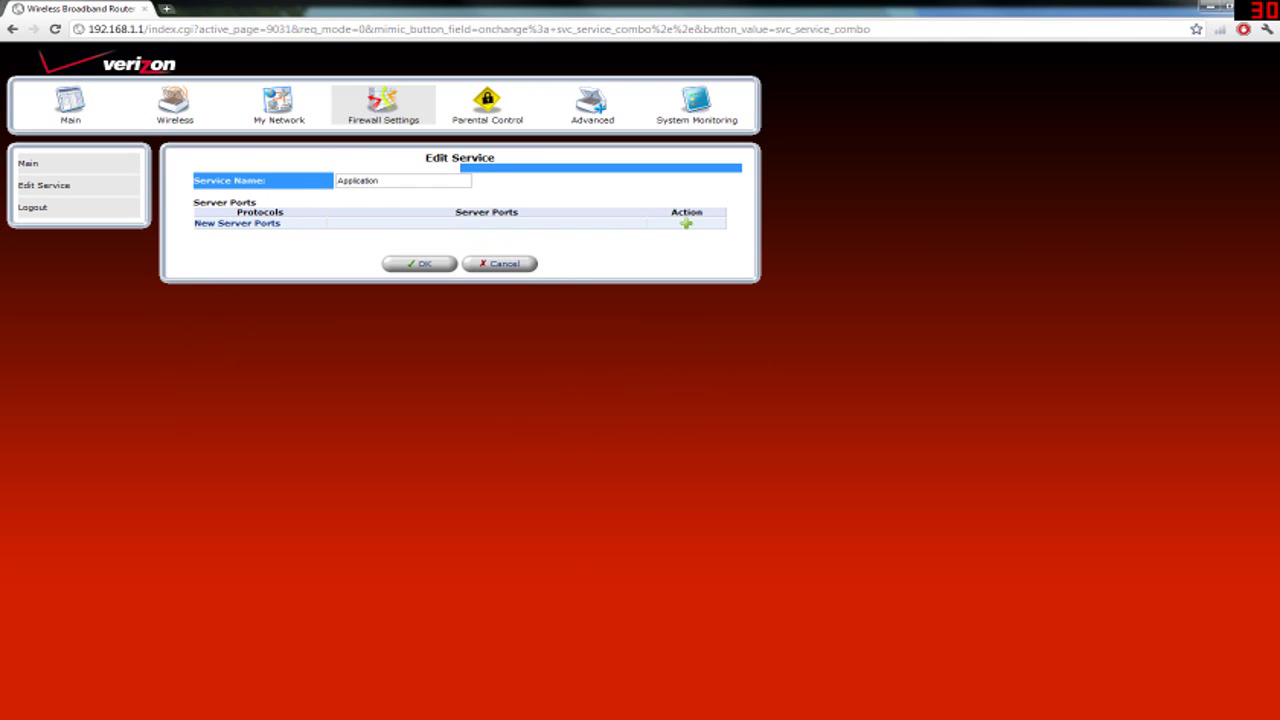
pyautogui.click(250, 168)
pyautogui.hotkey('ctrl', 'a')
pyautogui.press('BackSpace')
pyautogui.write('Mi')
pyautogui.click(686, 223)
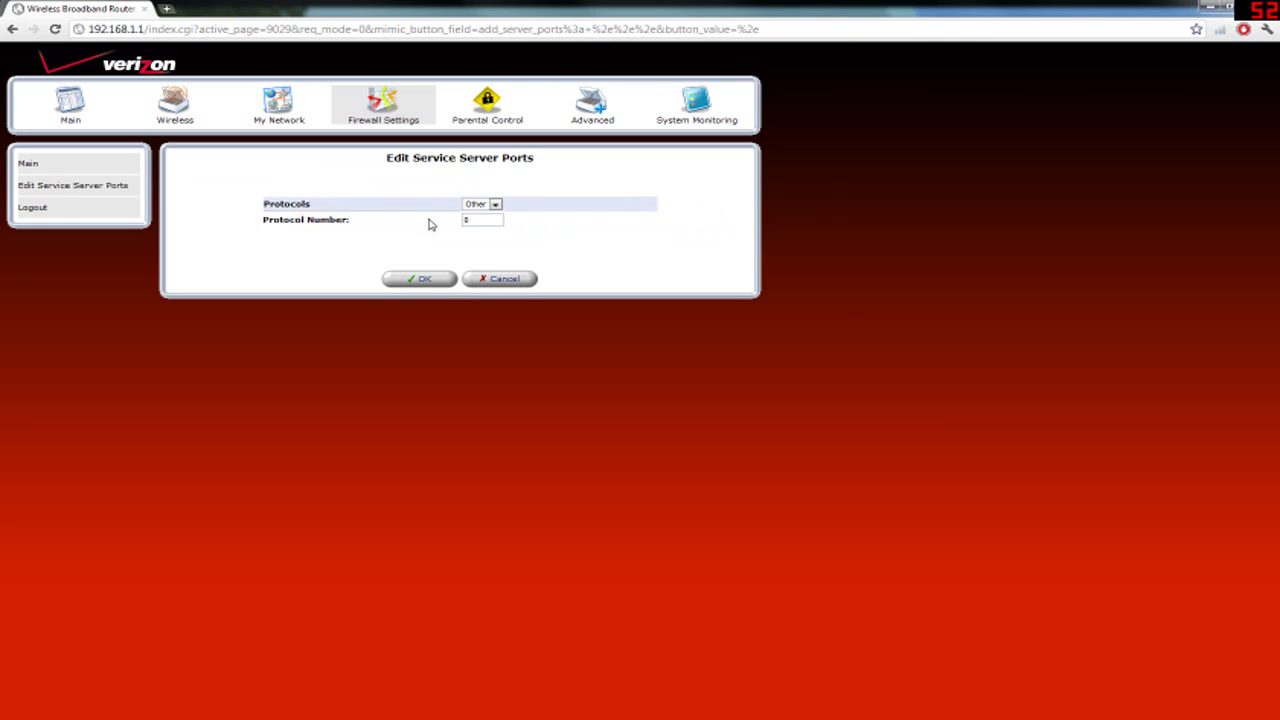
# Set the server port entry's protocol to TCP.
pyautogui.click(480, 205)
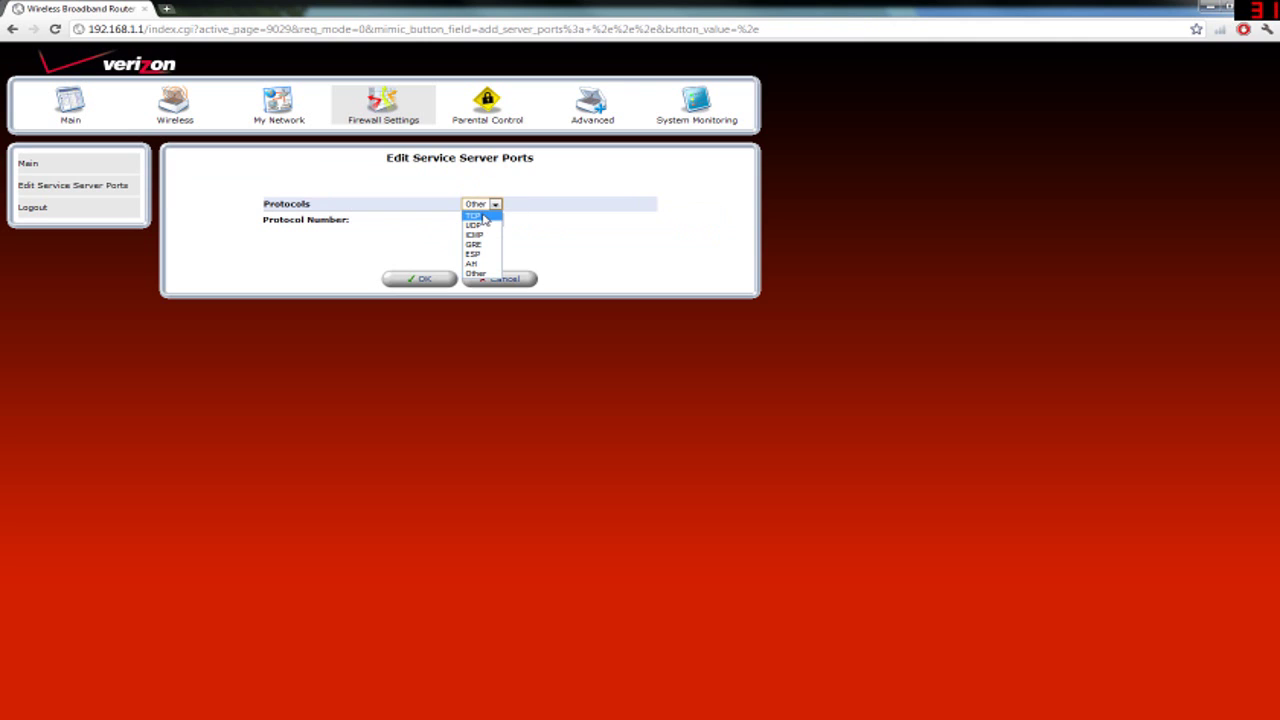
pyautogui.click(482, 217)
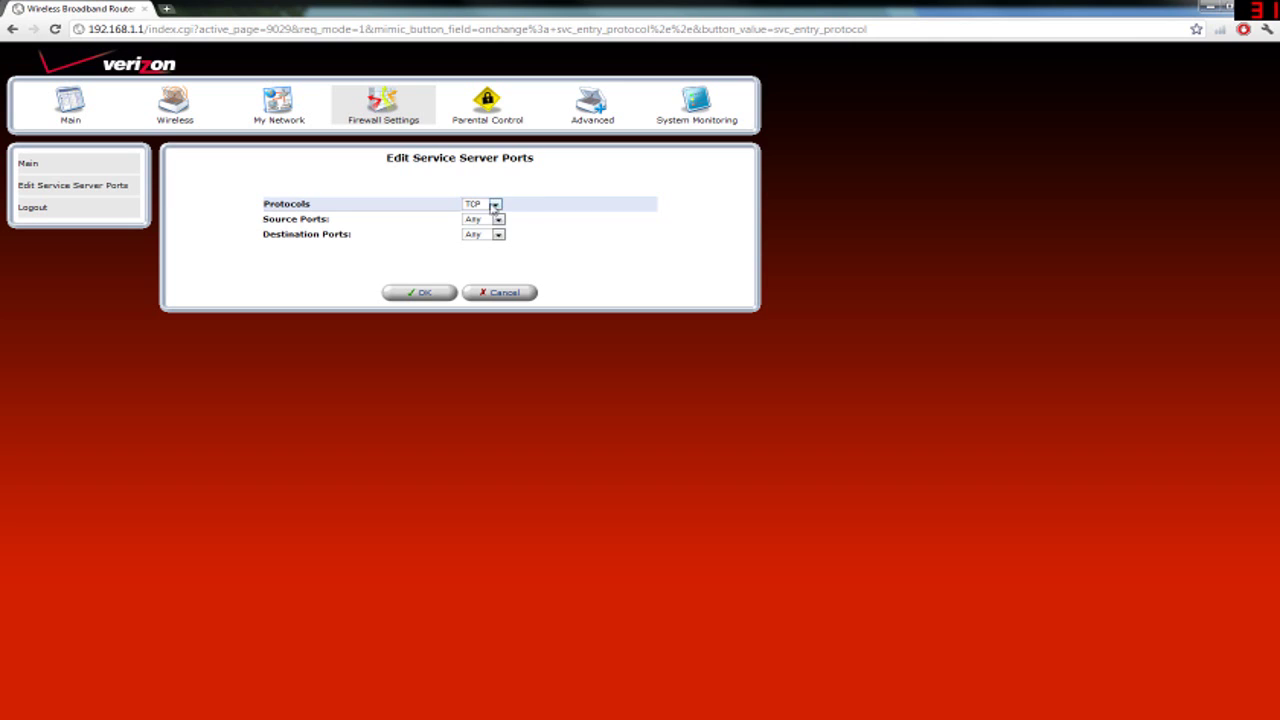
pyautogui.click(493, 206)
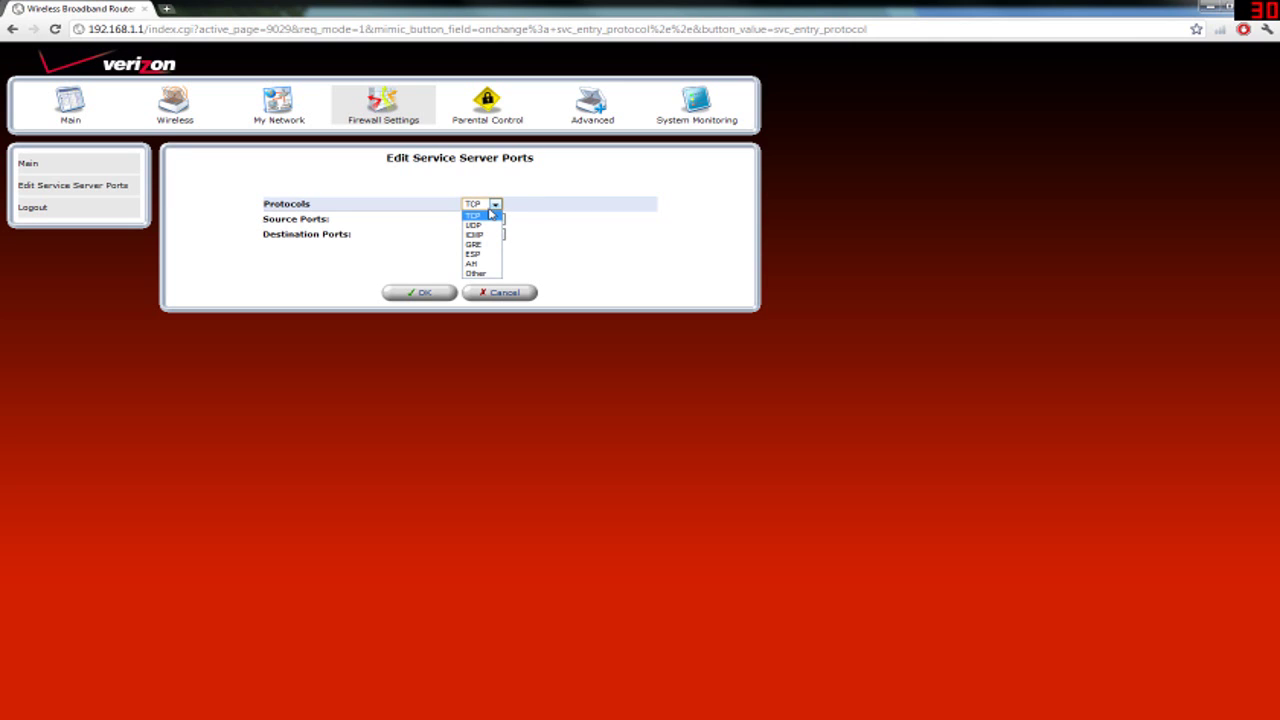
pyautogui.click(491, 206)
pyautogui.click(486, 207)
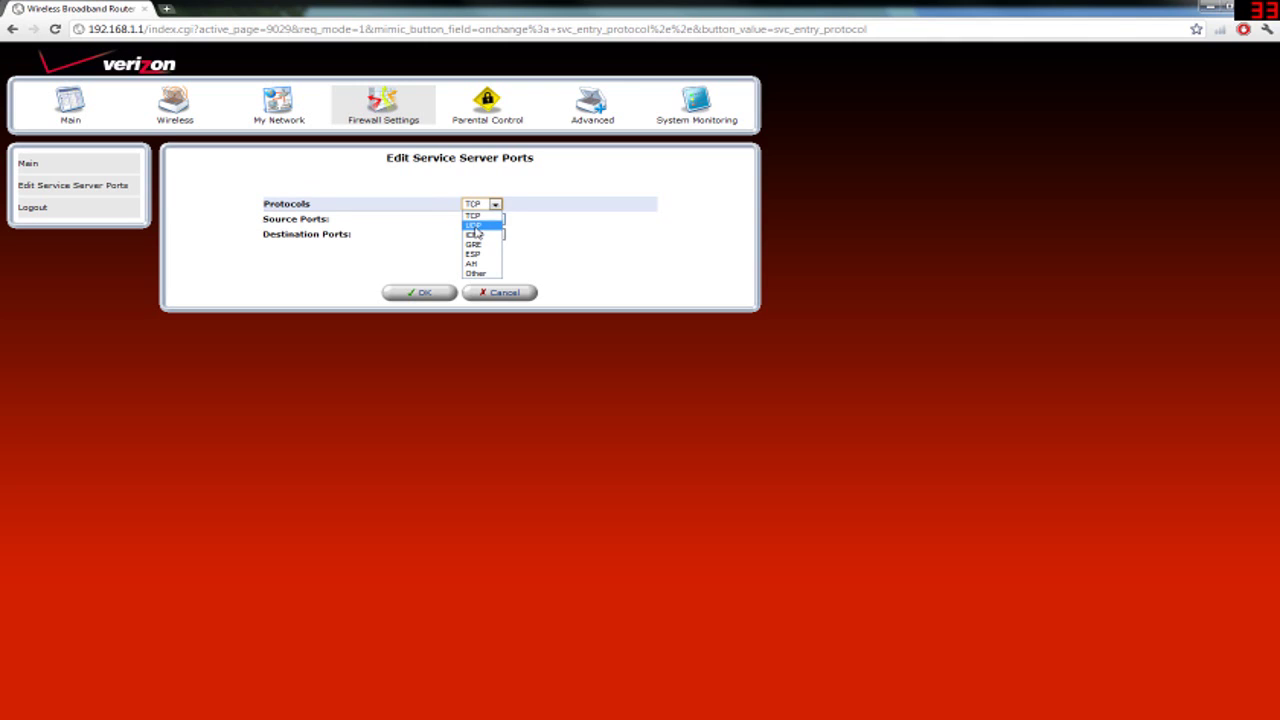
pyautogui.click(487, 213)
pyautogui.click(489, 206)
pyautogui.click(494, 206)
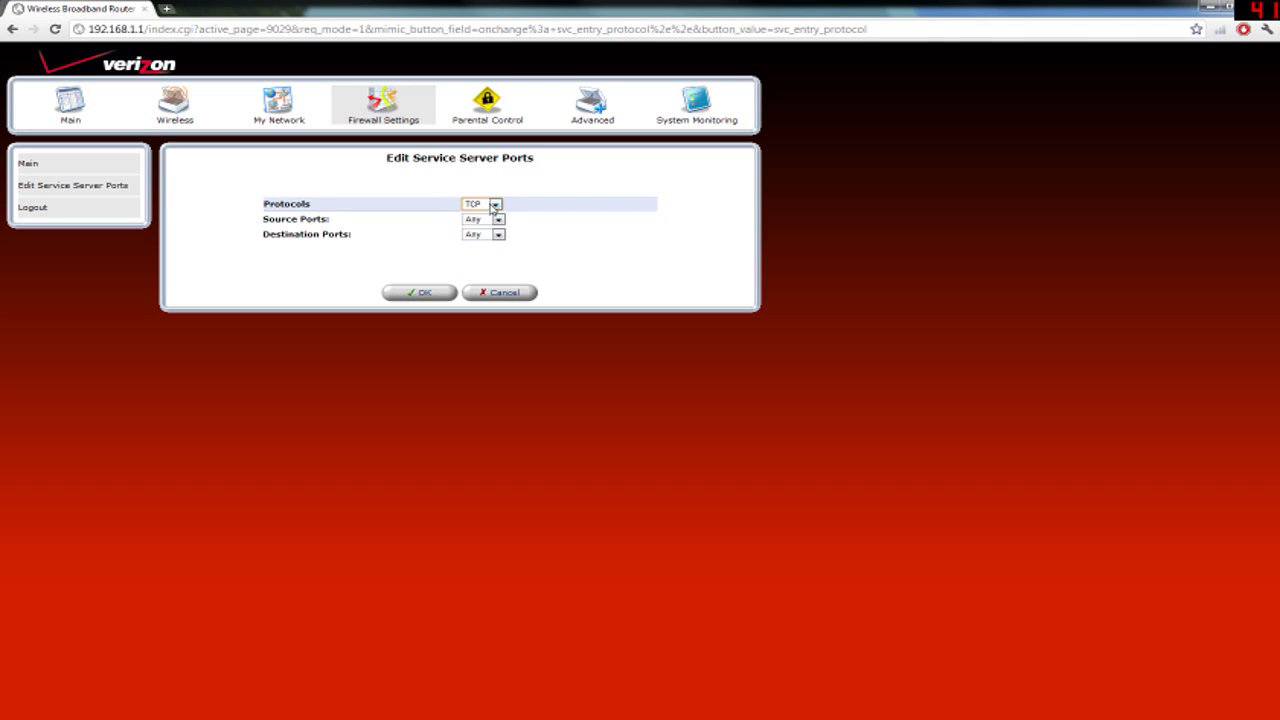
pyautogui.click(490, 212)
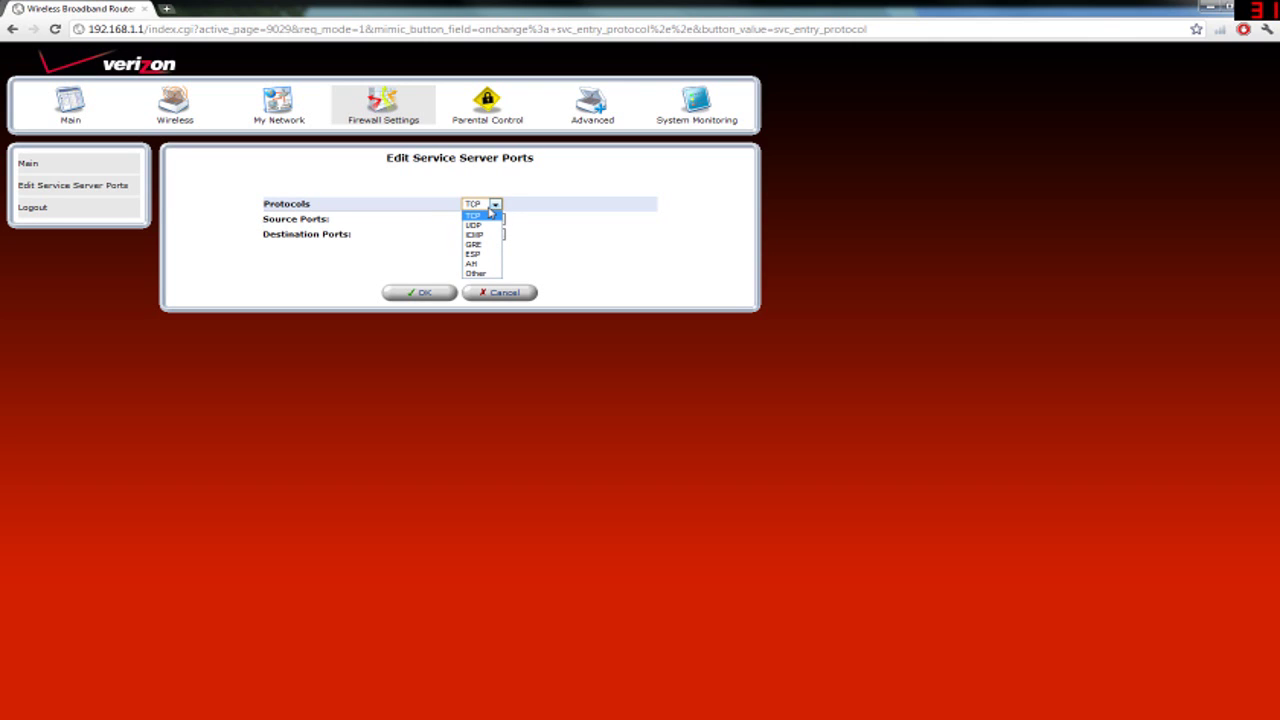
pyautogui.click(490, 214)
# Make source and destination single ports, keeping source 0 and clearing the destination value.
pyautogui.click(497, 219)
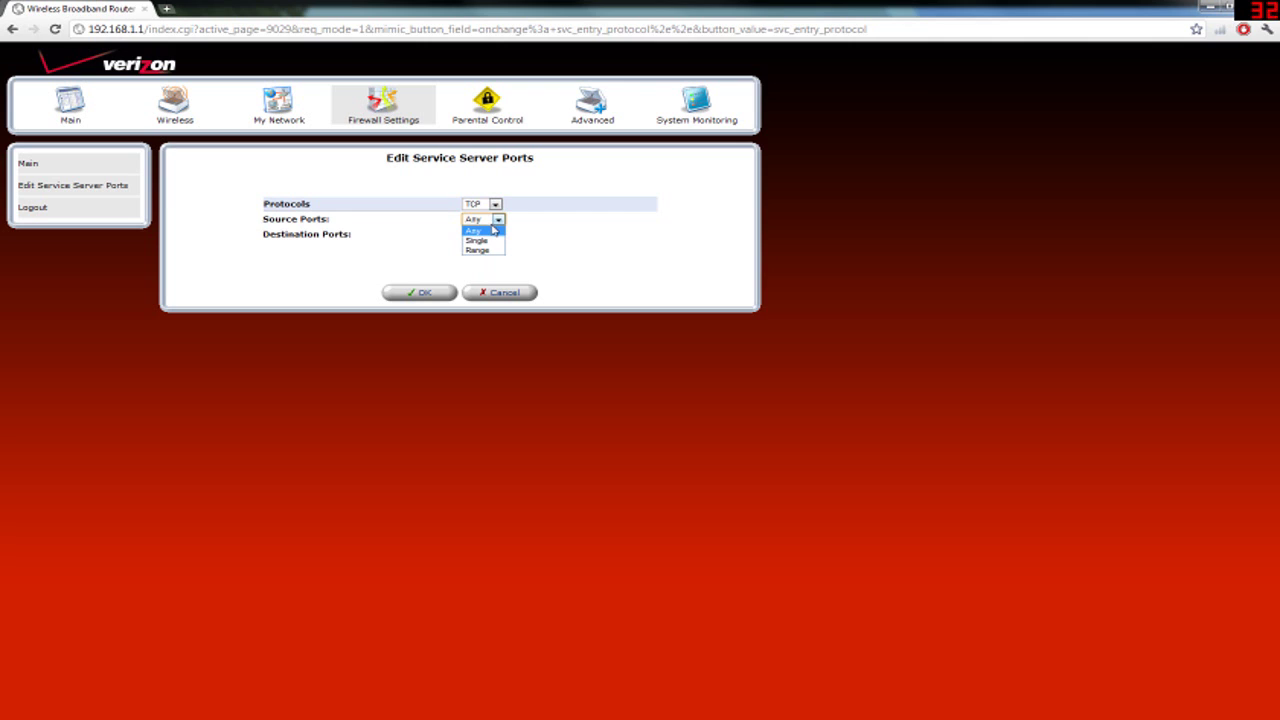
pyautogui.click(478, 240)
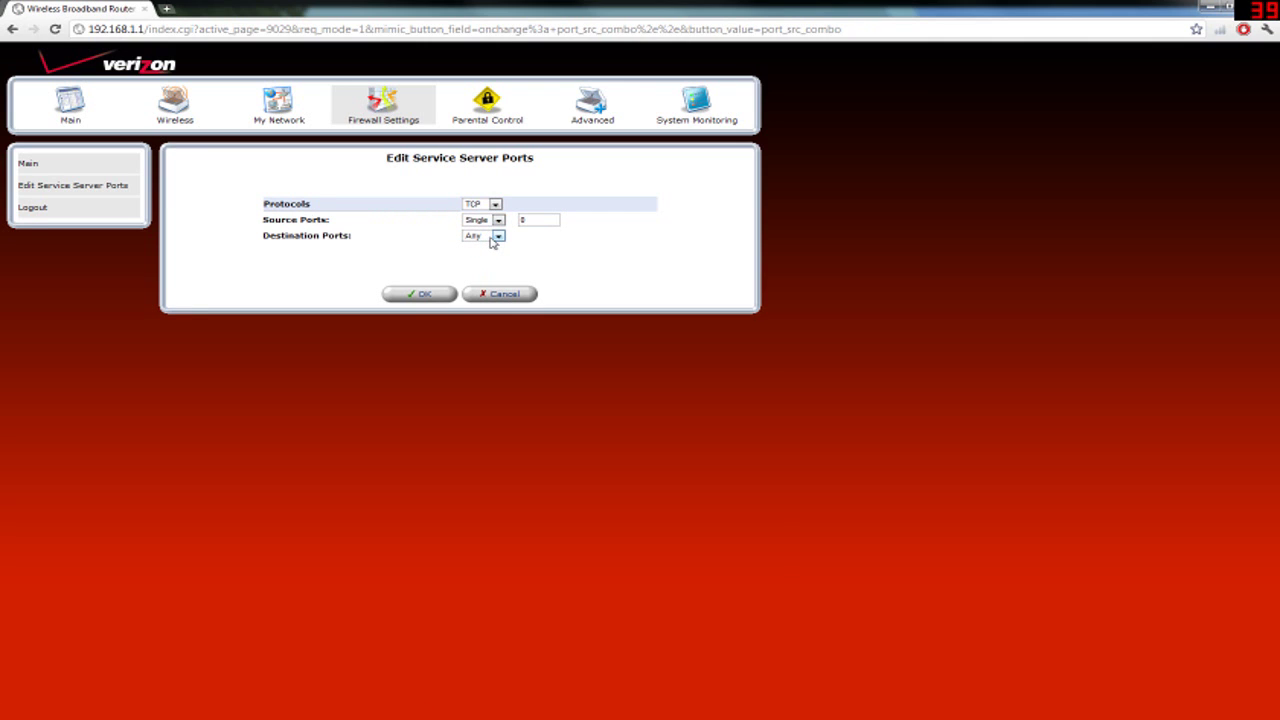
pyautogui.click(497, 236)
pyautogui.click(492, 255)
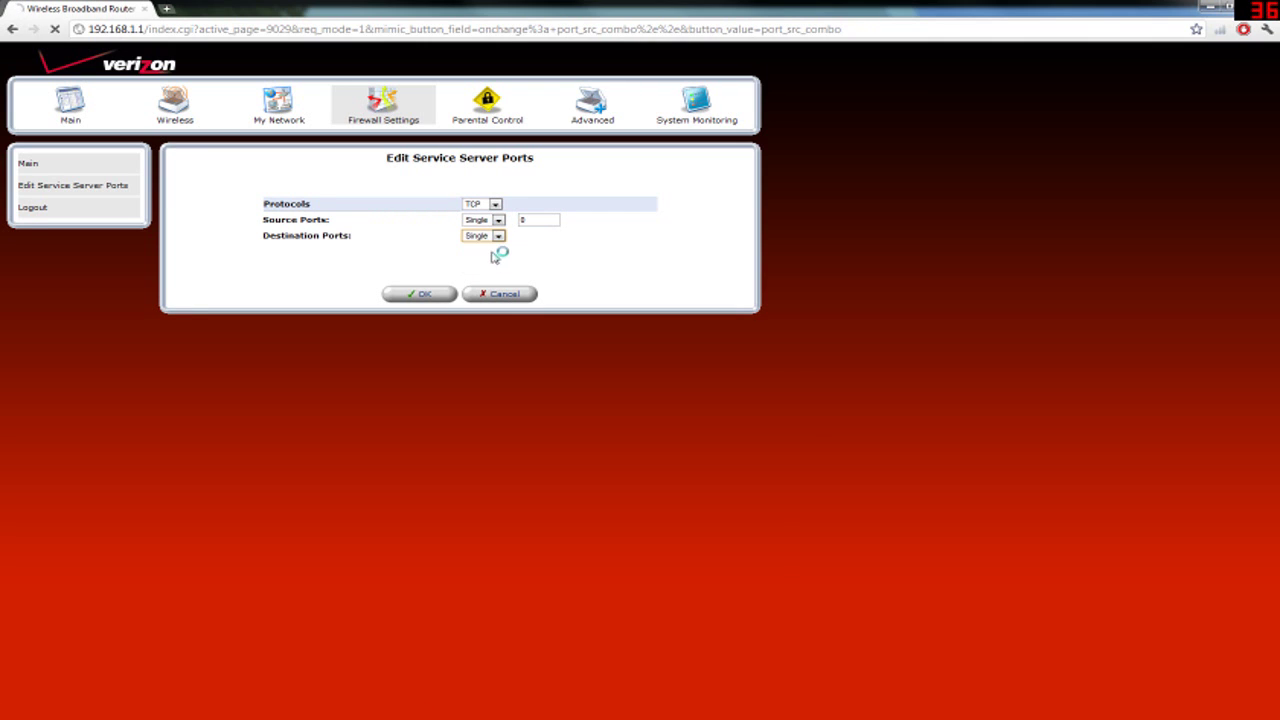
pyautogui.click(540, 236)
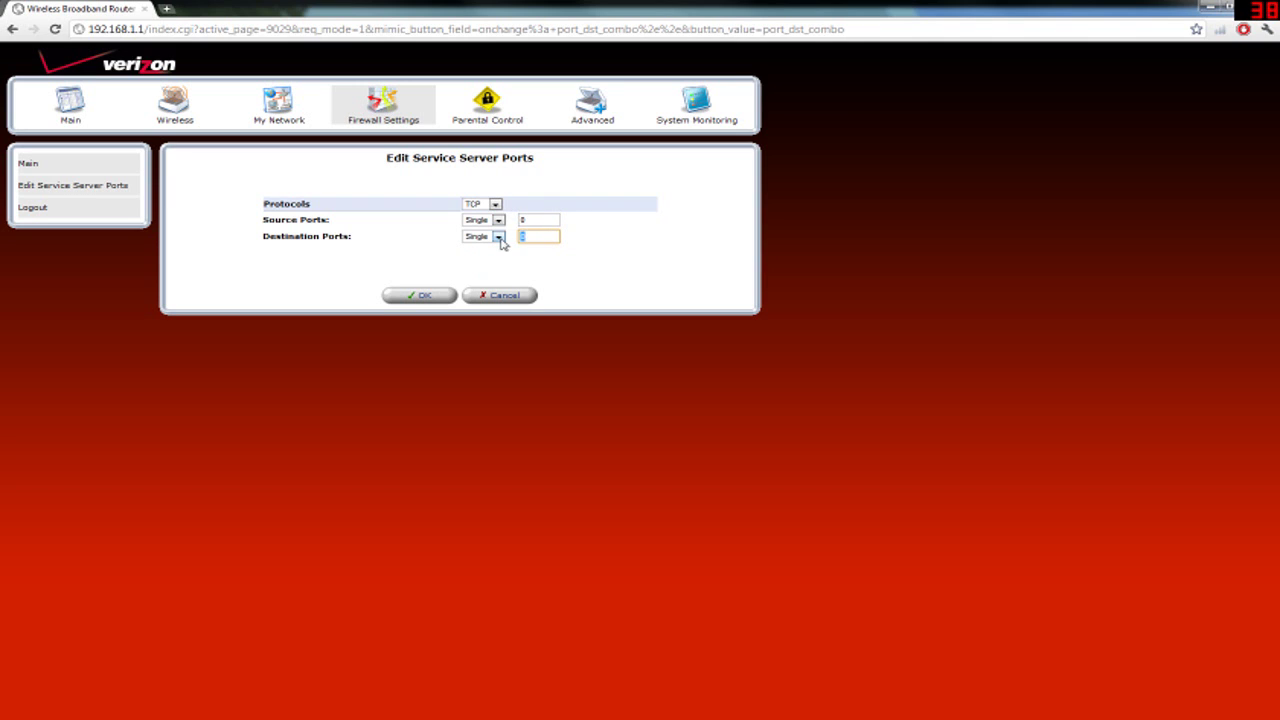
pyautogui.hotkey('shift', 'Tab')
pyautogui.hotkey('shift', 'Tab')
pyautogui.press('Tab')
pyautogui.moveTo(346, 222); pyautogui.dragTo(490, 222)
pyautogui.press('Tab')
pyautogui.click(538, 240)
pyautogui.press('Escape')
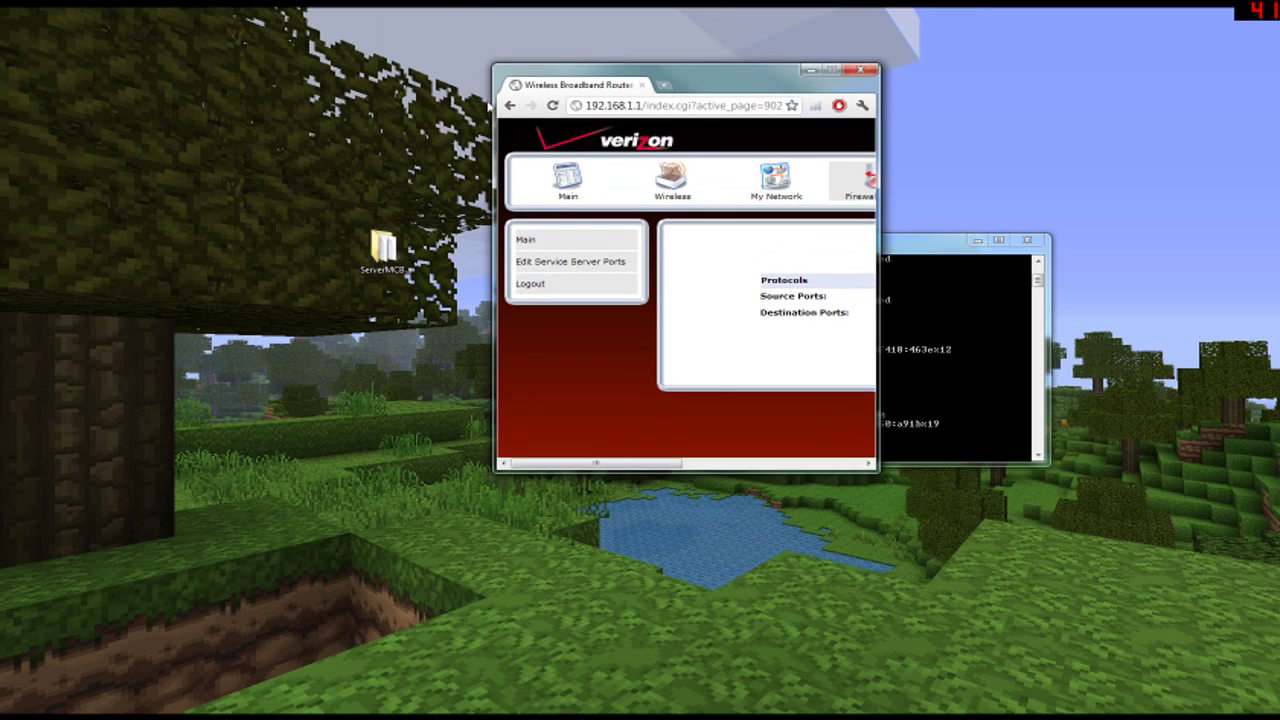
# Open server.properties from ServerMCBukkit, save the server-port 25561 edit, and close Notepad.
pyautogui.doubleClick(386, 250)
pyautogui.doubleClick(525, 389)
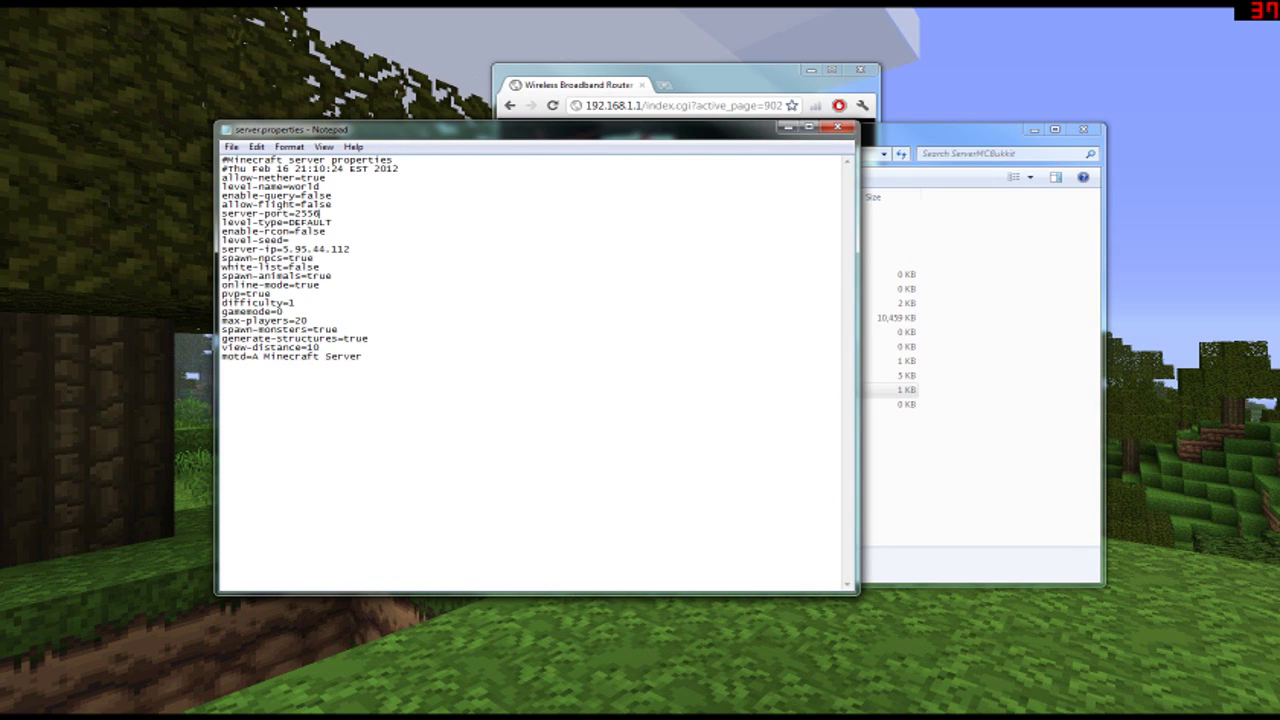
pyautogui.click(230, 147)
pyautogui.click(294, 194)
pyautogui.click(838, 127)
# Place Explorer and the router page side by side and reopen server.properties.
pyautogui.moveTo(845, 130); pyautogui.dragTo(857, 8)
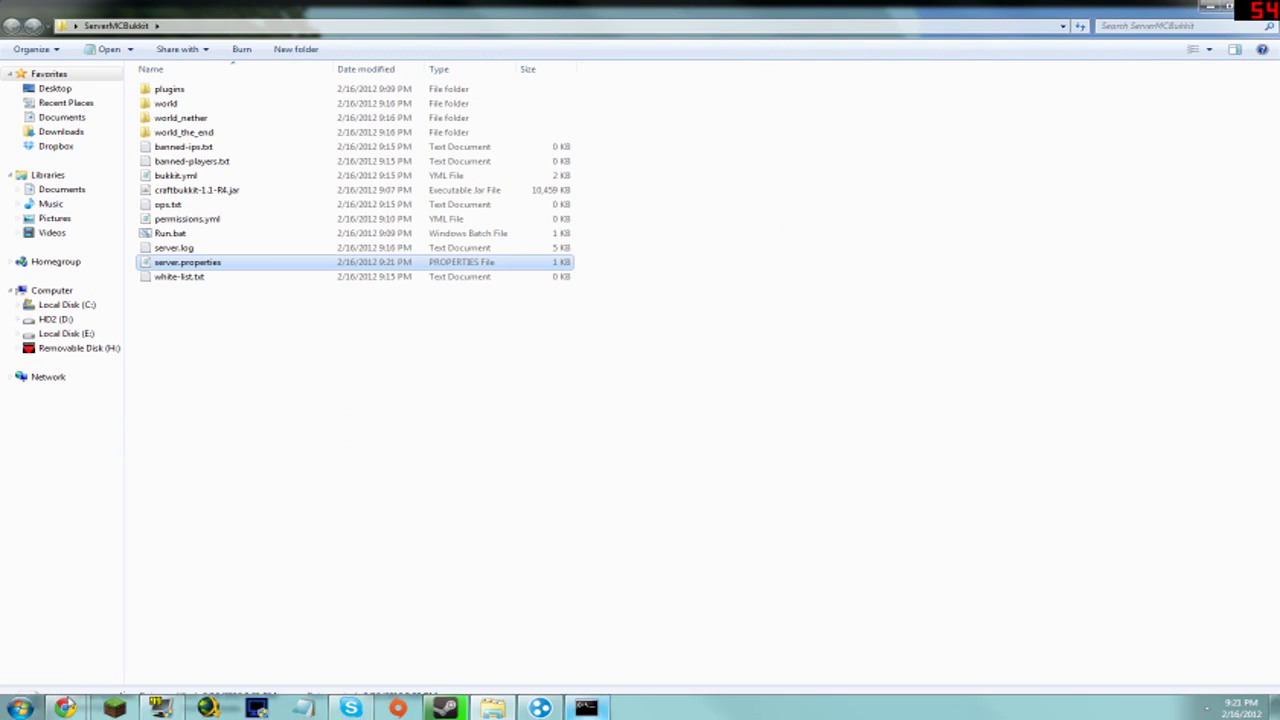
pyautogui.click(62, 709)
pyautogui.click(271, 614)
pyautogui.moveTo(706, 70); pyautogui.dragTo(1250, 72)
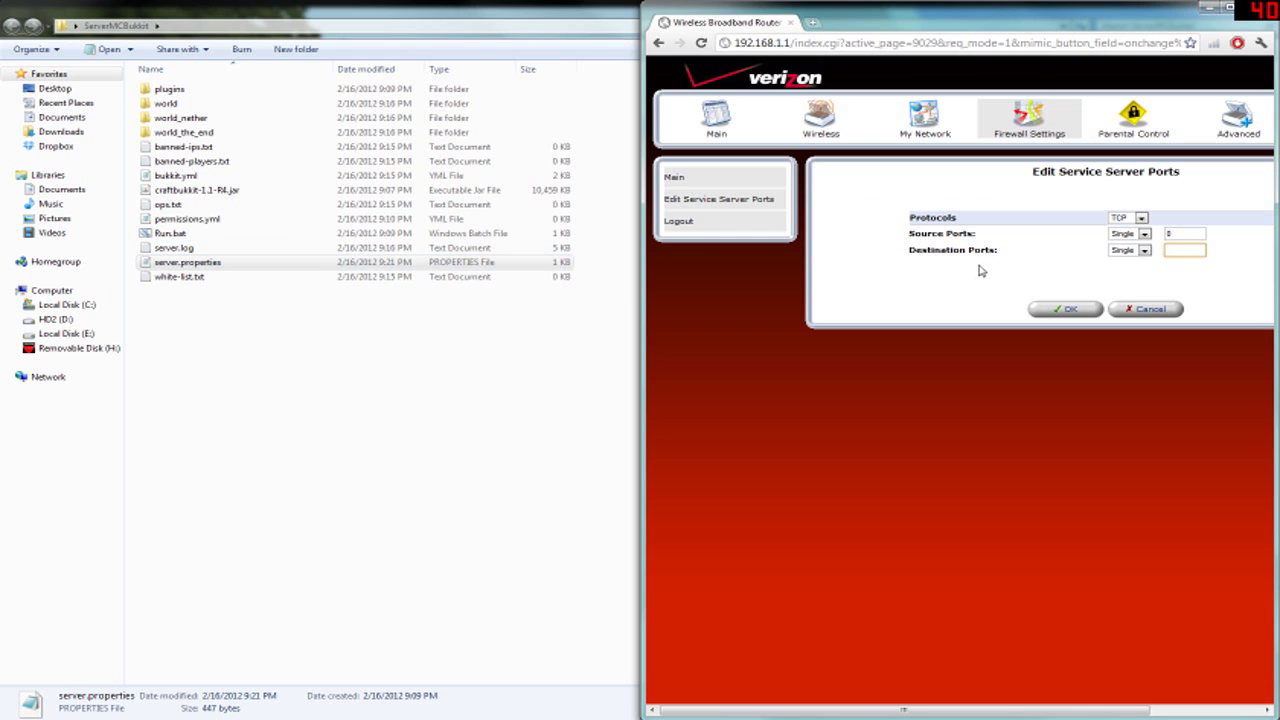
pyautogui.doubleClick(221, 263)
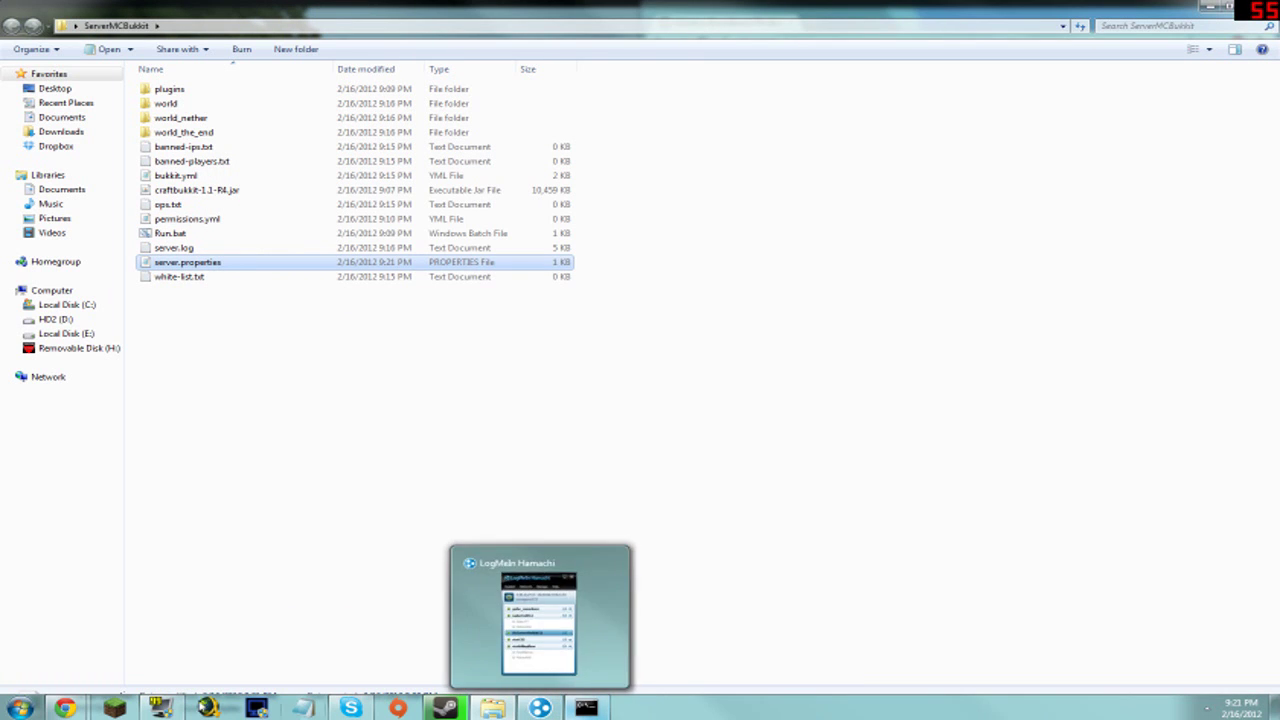
# Set the TCP entry's destination port to 25561 and save it.
pyautogui.moveTo(66, 708)
pyautogui.click(268, 615)
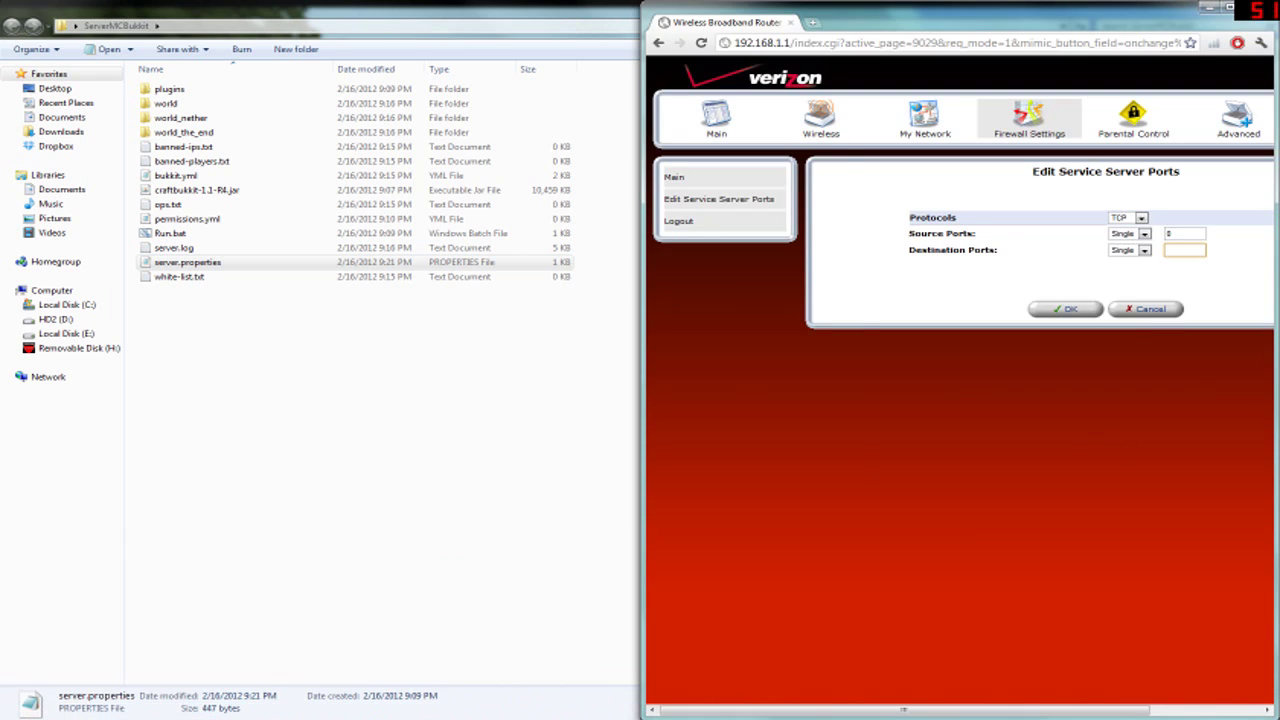
pyautogui.moveTo(1010, 240); pyautogui.dragTo(1238, 250)
pyautogui.click(1238, 250)
pyautogui.write('2556')
pyautogui.click(1180, 264)
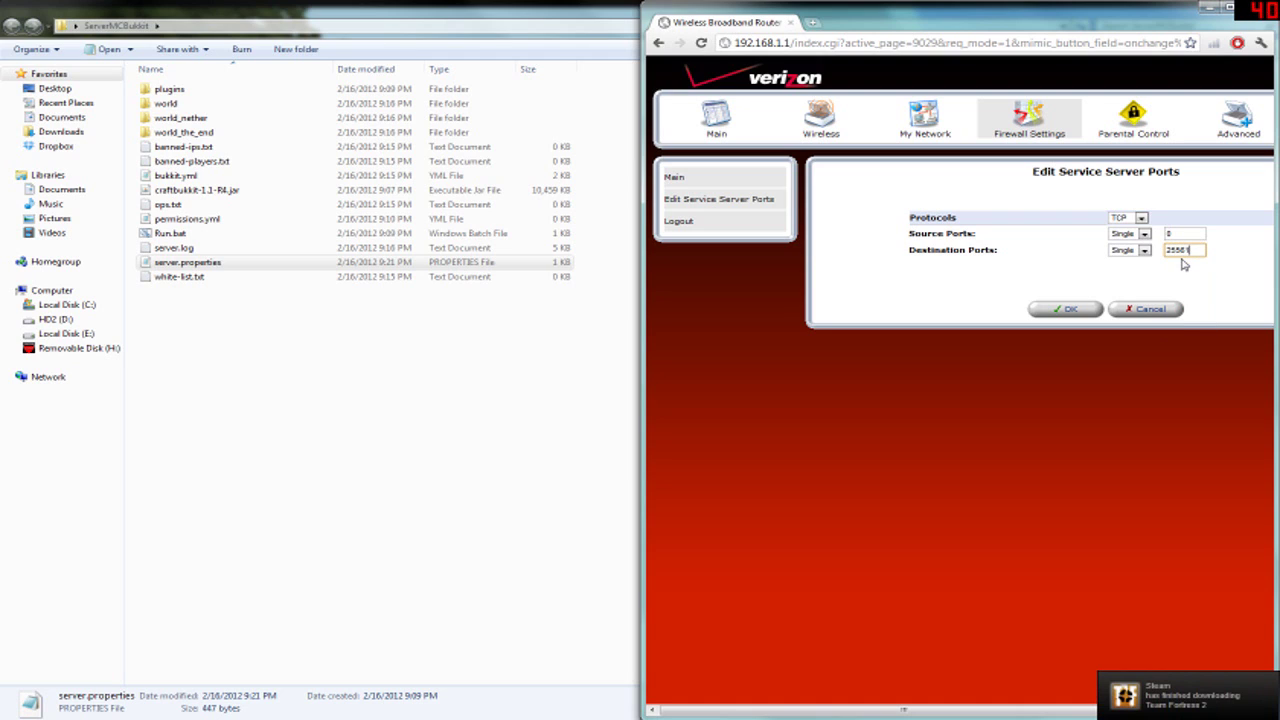
pyautogui.click(1071, 310)
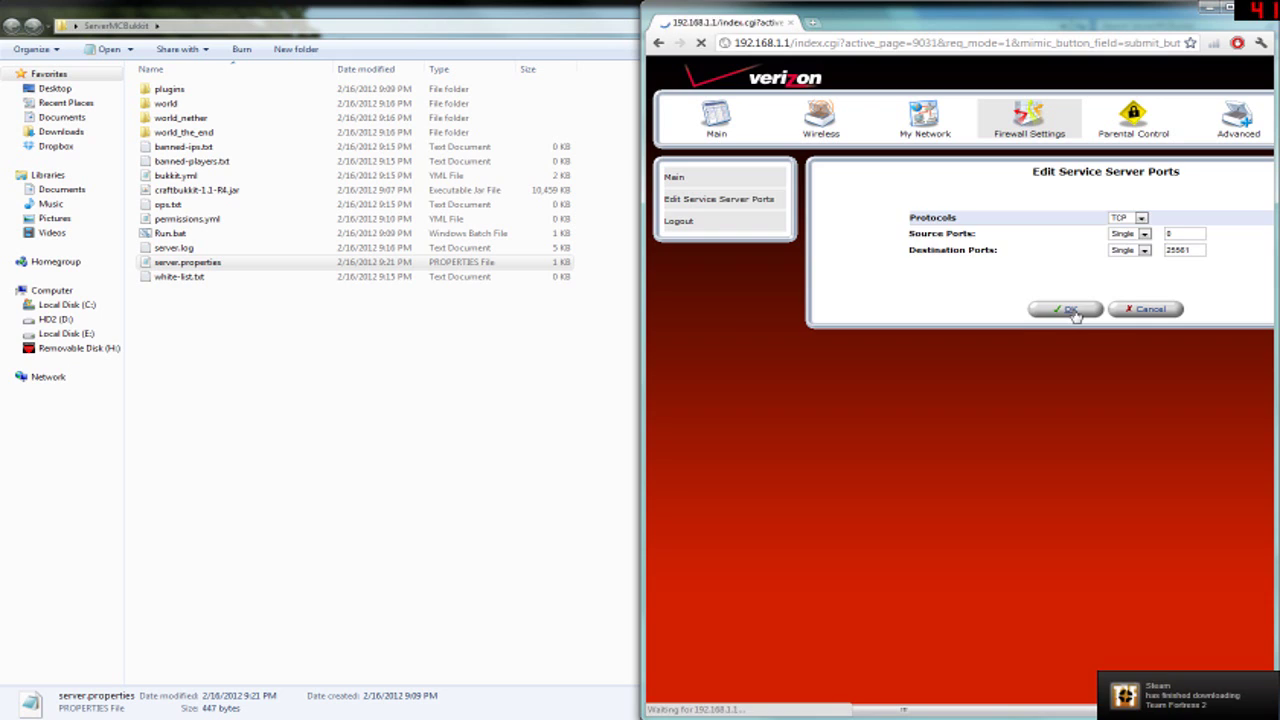
# Add a UDP server port entry with source Any and destination port 25561.
pyautogui.click(866, 252)
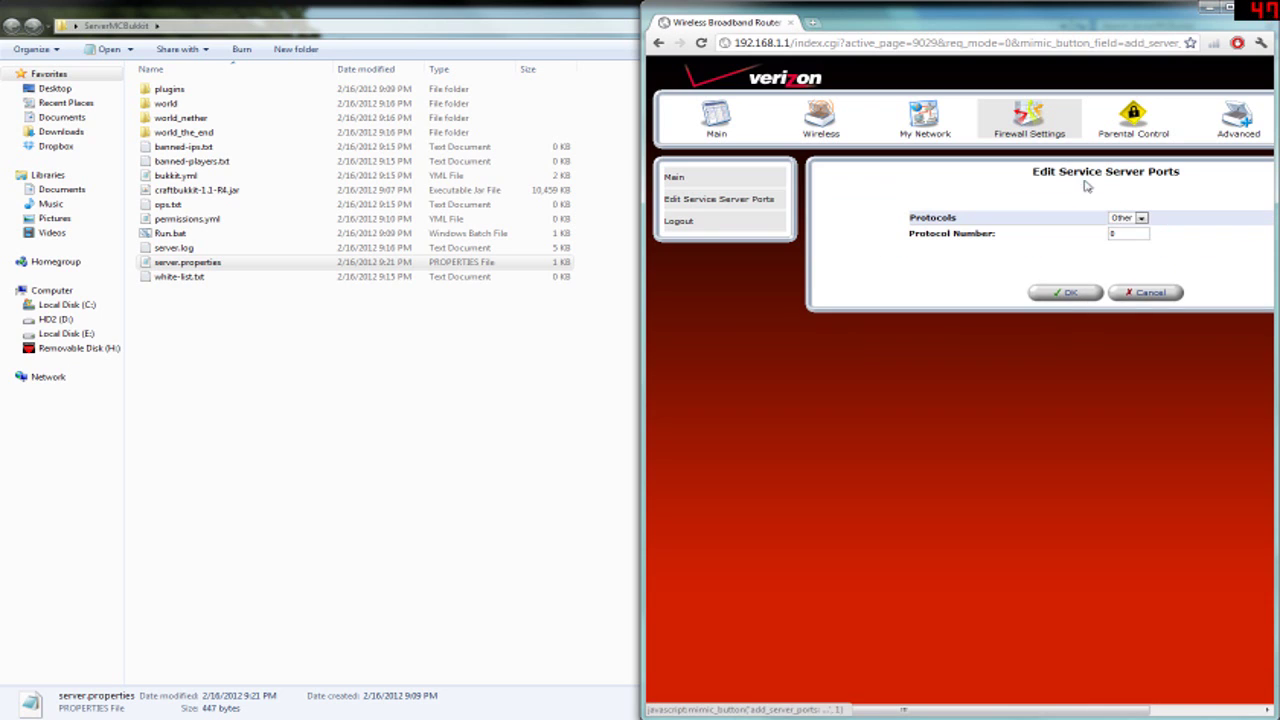
pyautogui.click(1138, 218)
pyautogui.click(1127, 250)
pyautogui.click(1141, 233)
pyautogui.click(1125, 251)
pyautogui.click(1168, 248)
pyautogui.hotkey('ctrl', 'shift', 'i')
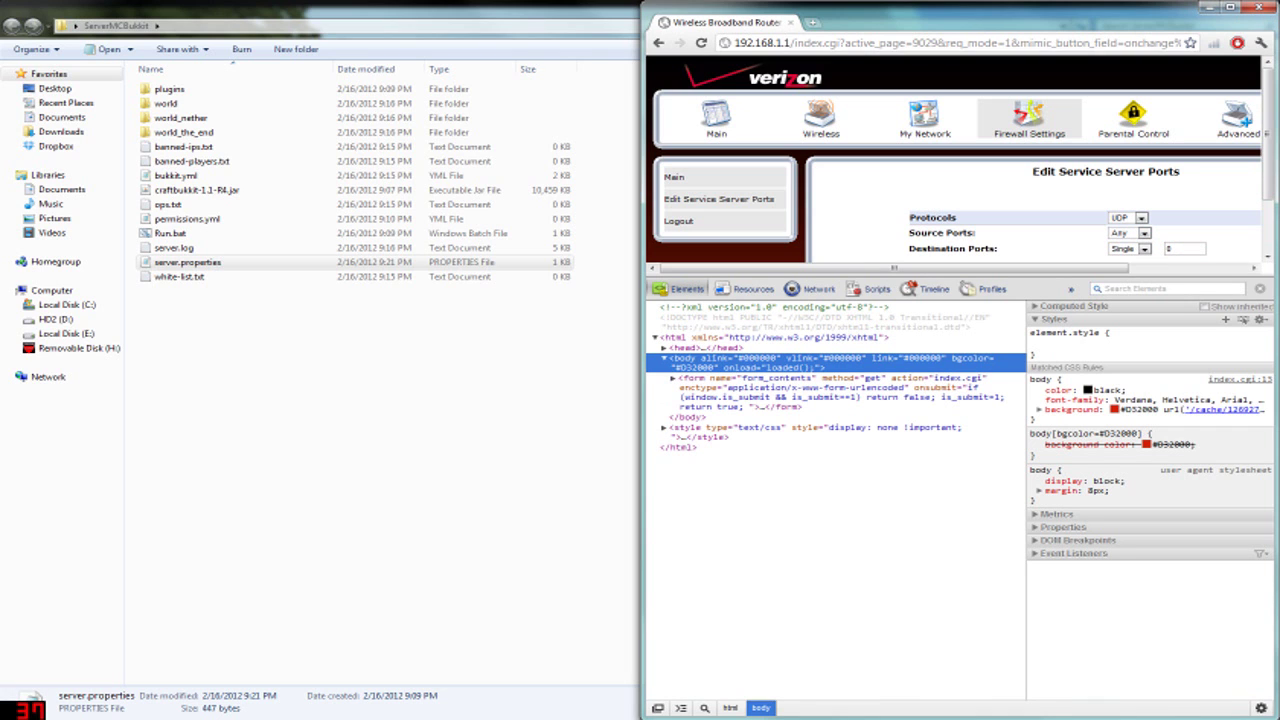
pyautogui.click(1260, 289)
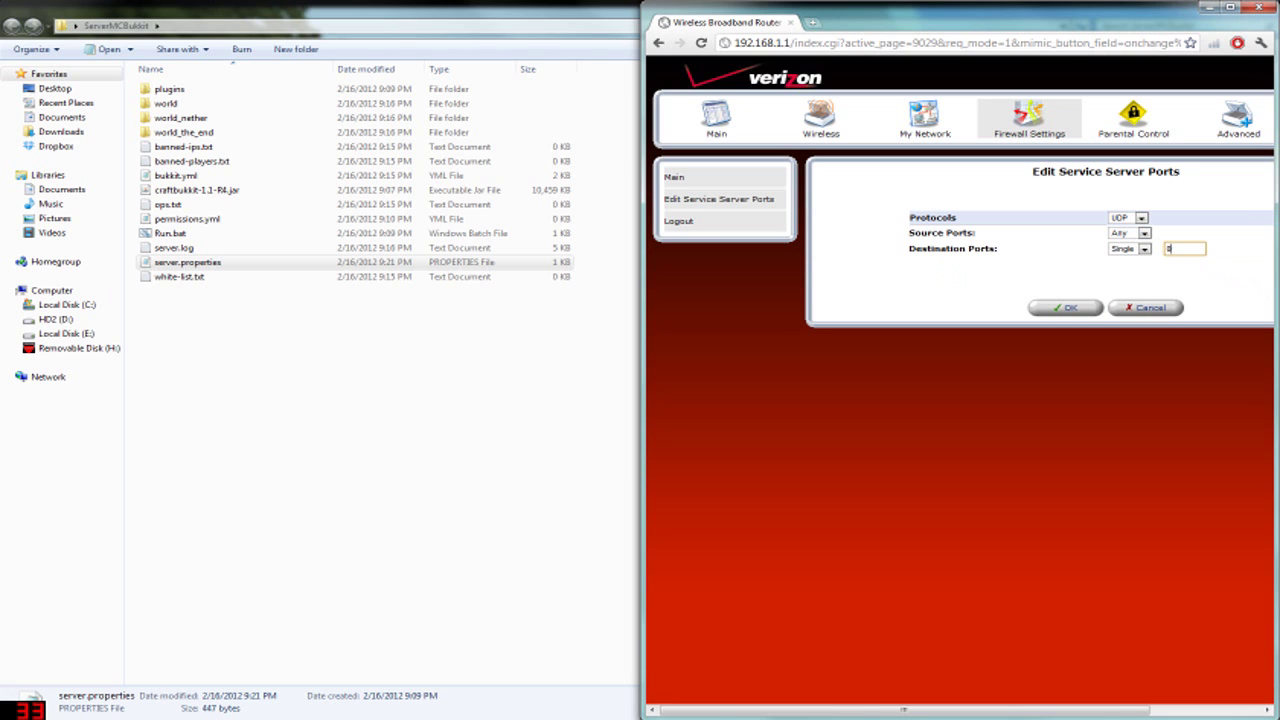
pyautogui.press('BackSpace')
pyautogui.write('25565')
pyautogui.click(1068, 308)
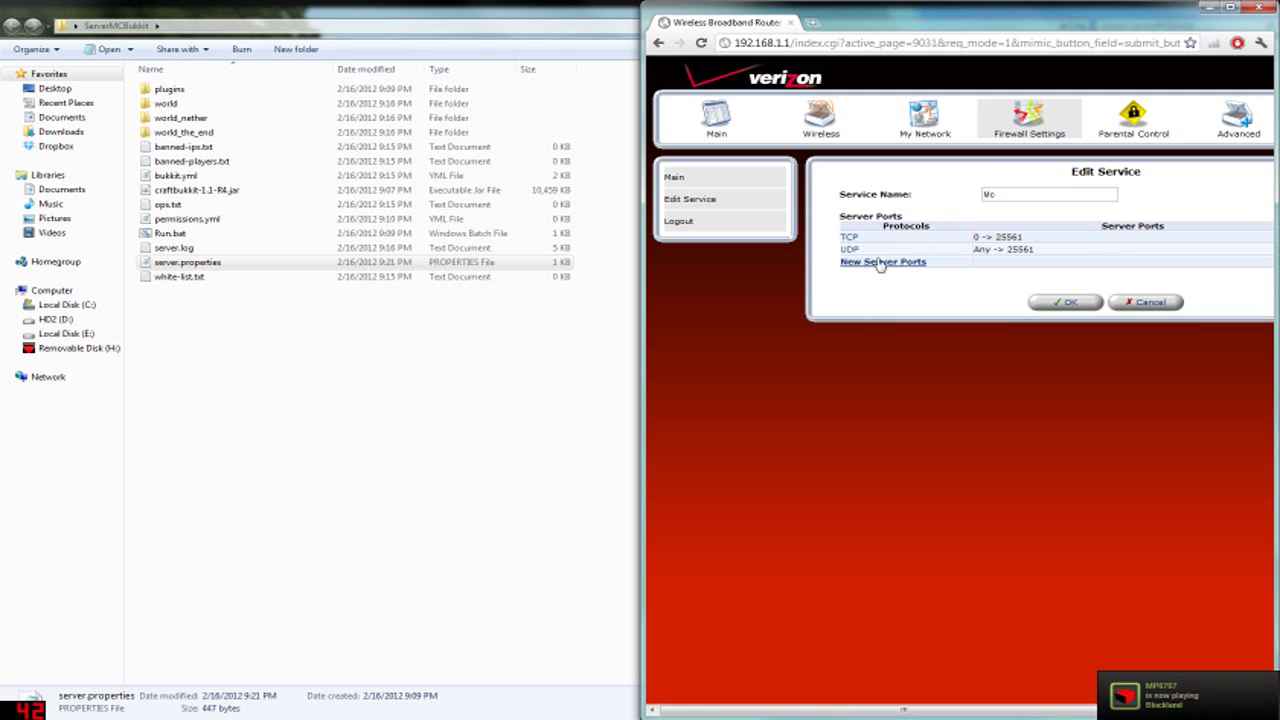
# Change the TCP entry's source to Any, then save the Mc service and submit its rule.
pyautogui.doubleClick(980, 28)
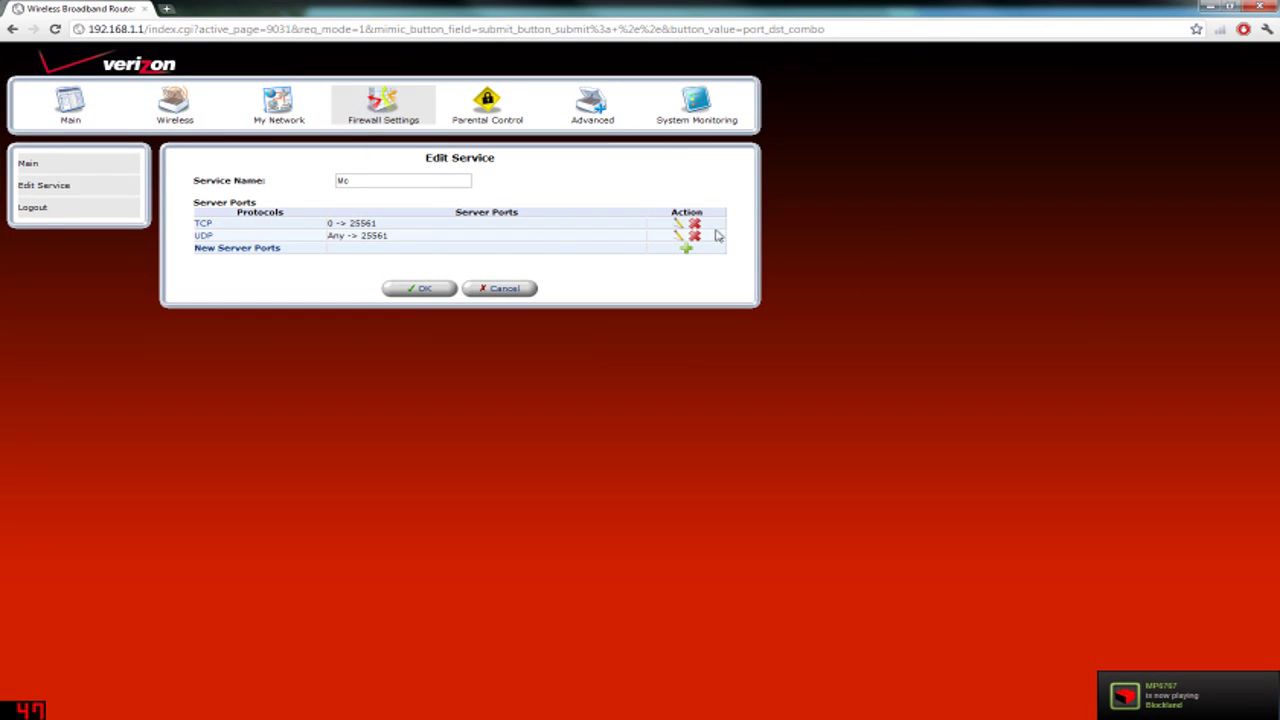
pyautogui.click(677, 224)
pyautogui.click(478, 221)
pyautogui.click(473, 232)
pyautogui.click(419, 295)
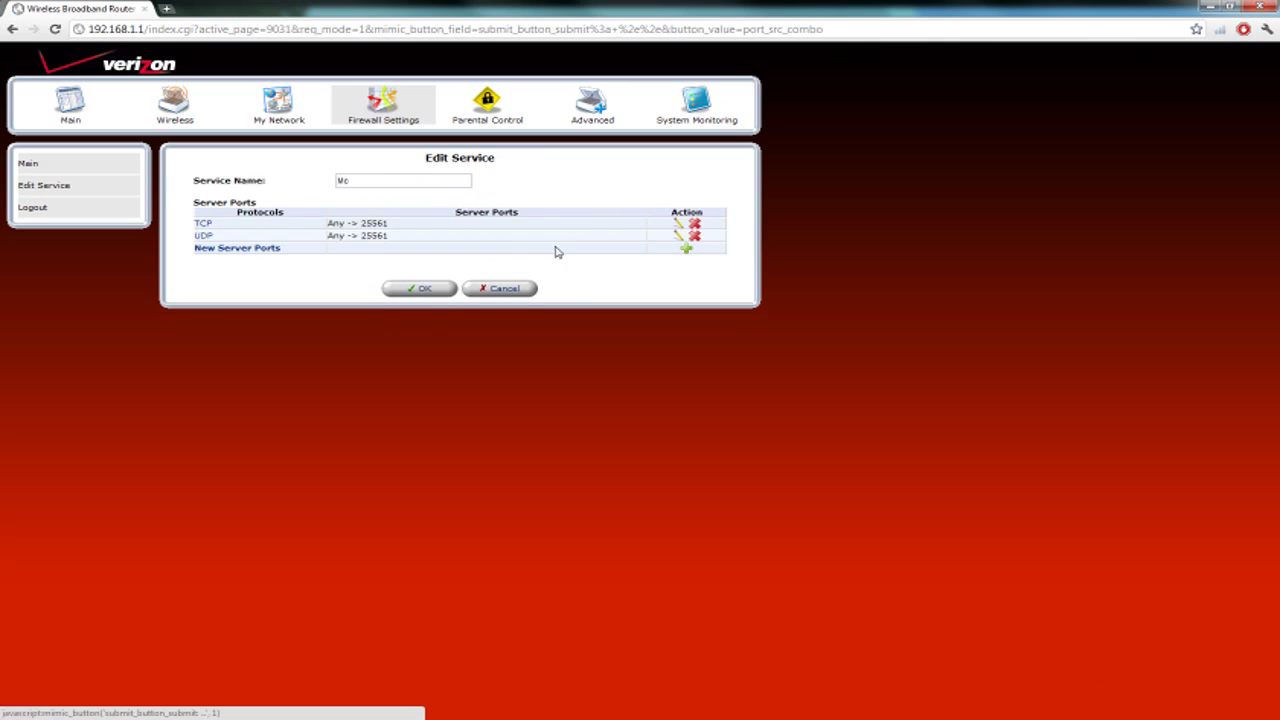
pyautogui.press('super+Right')
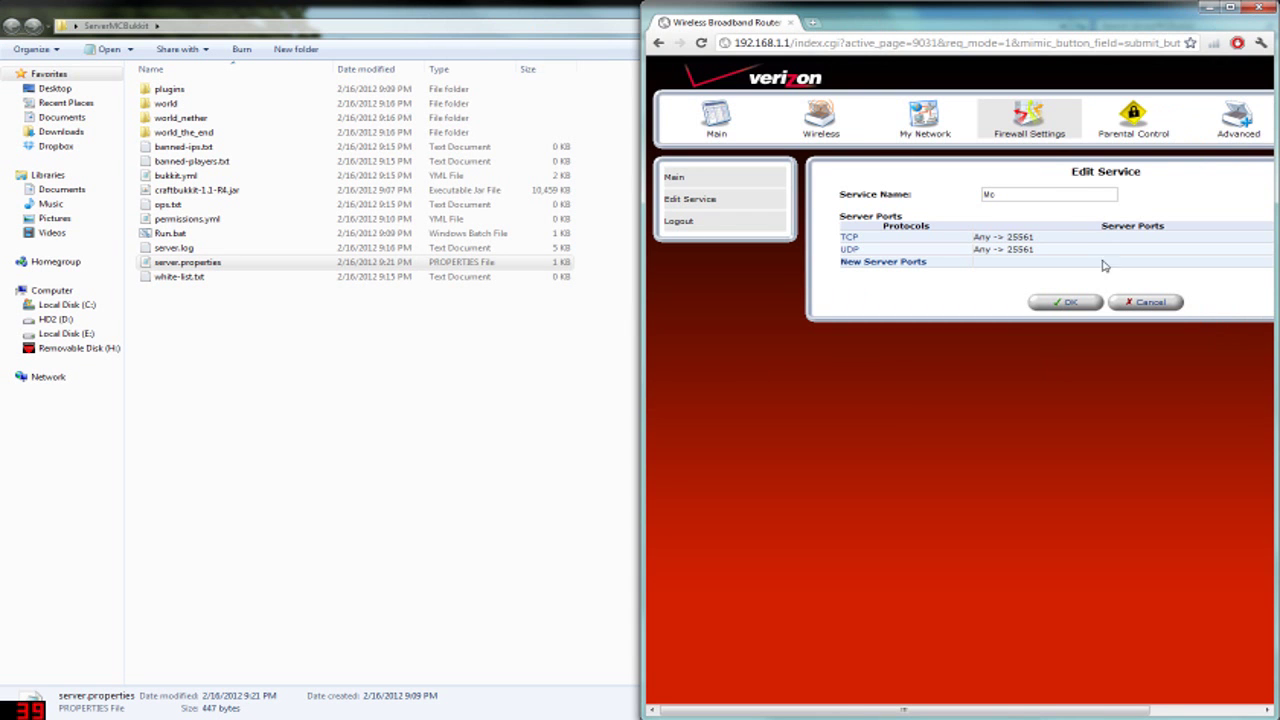
pyautogui.click(1074, 305)
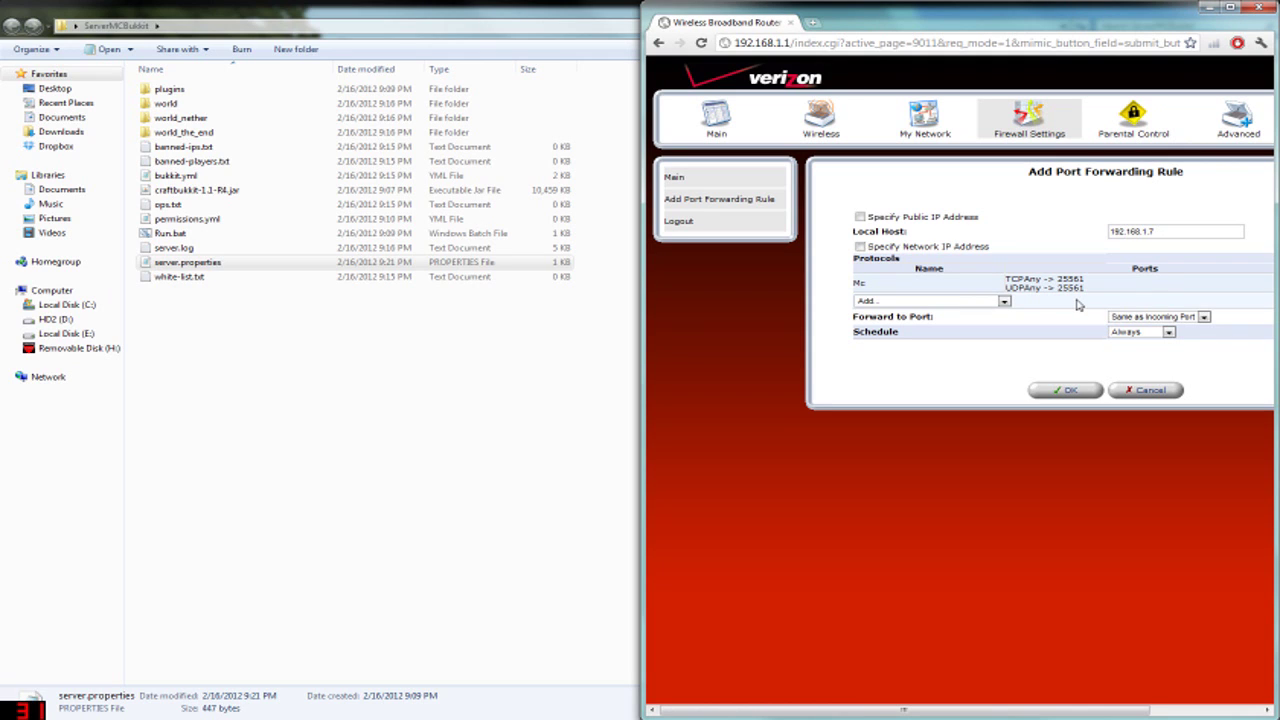
pyautogui.click(1090, 392)
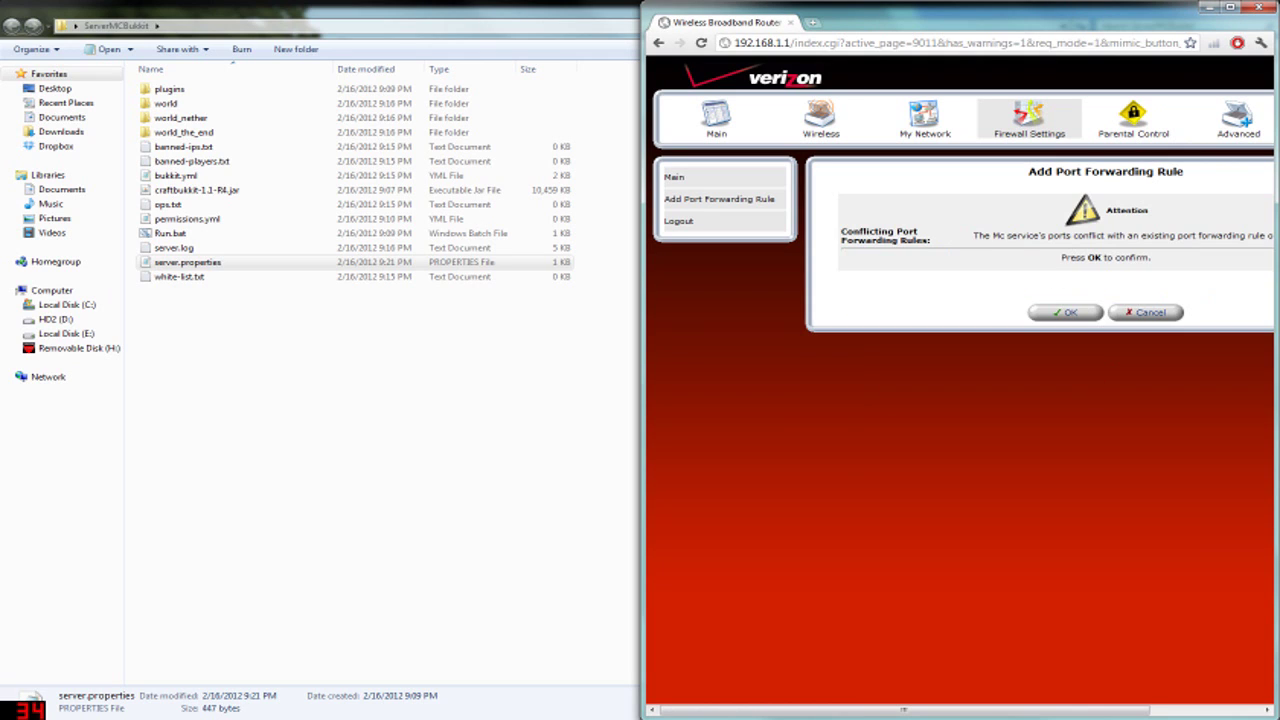
# Accept the conflicting-rule warning for the Mc rule and return to the router's main page.
pyautogui.click(1068, 313)
pyautogui.moveTo(1000, 20); pyautogui.dragTo(718, 6)
pyautogui.moveTo(330, 222); pyautogui.dragTo(720, 224)
pyautogui.click(445, 230)
pyautogui.moveTo(332, 222); pyautogui.dragTo(622, 222)
pyautogui.click(622, 224)
pyautogui.moveTo(343, 222); pyautogui.dragTo(566, 224)
pyautogui.click(566, 224)
pyautogui.moveTo(511, 8); pyautogui.dragTo(743, 7)
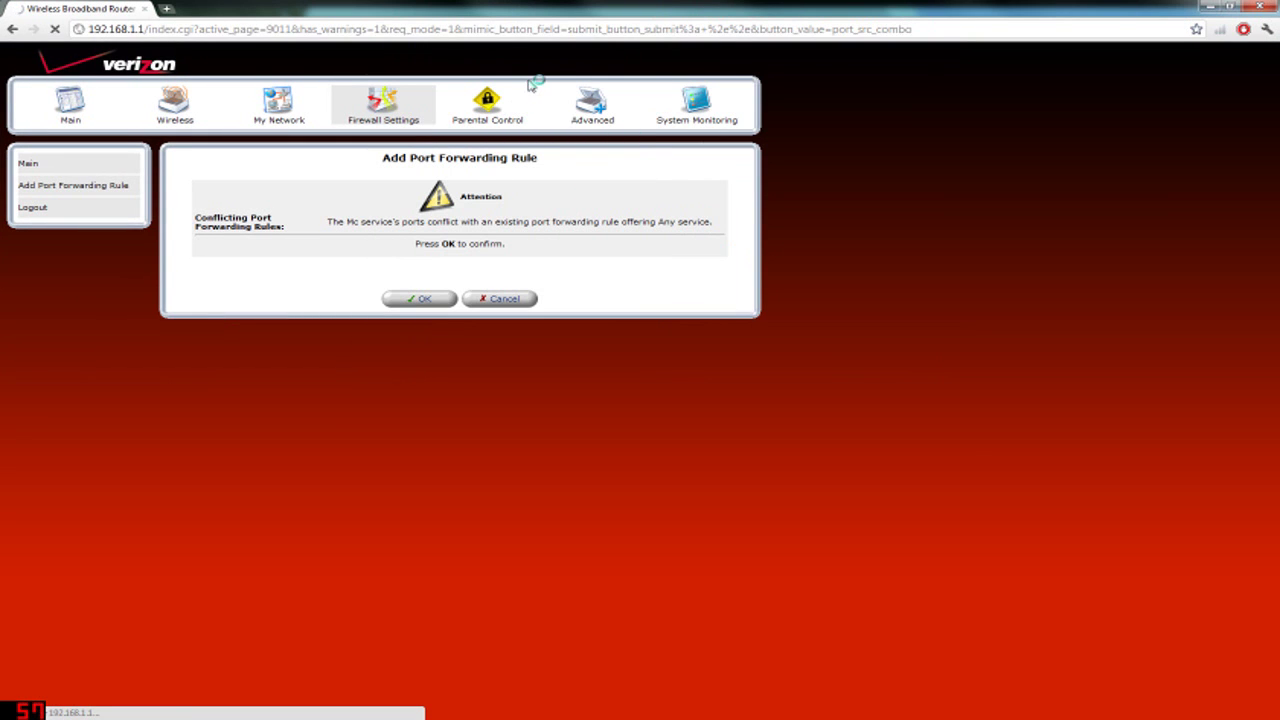
pyautogui.moveTo(503, 8)
pyautogui.mouseDown()
pyautogui.moveTo(302, 20)
pyautogui.moveTo(856, 5)
pyautogui.mouseUp()
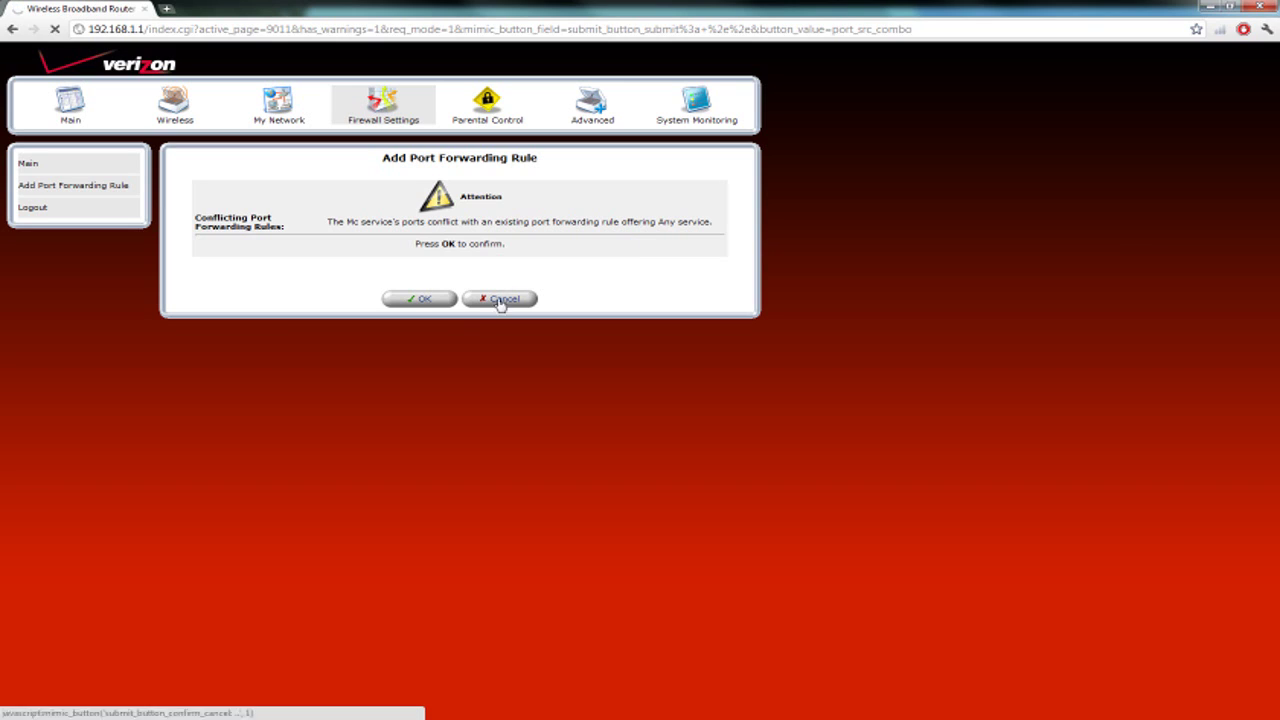
pyautogui.click(420, 300)
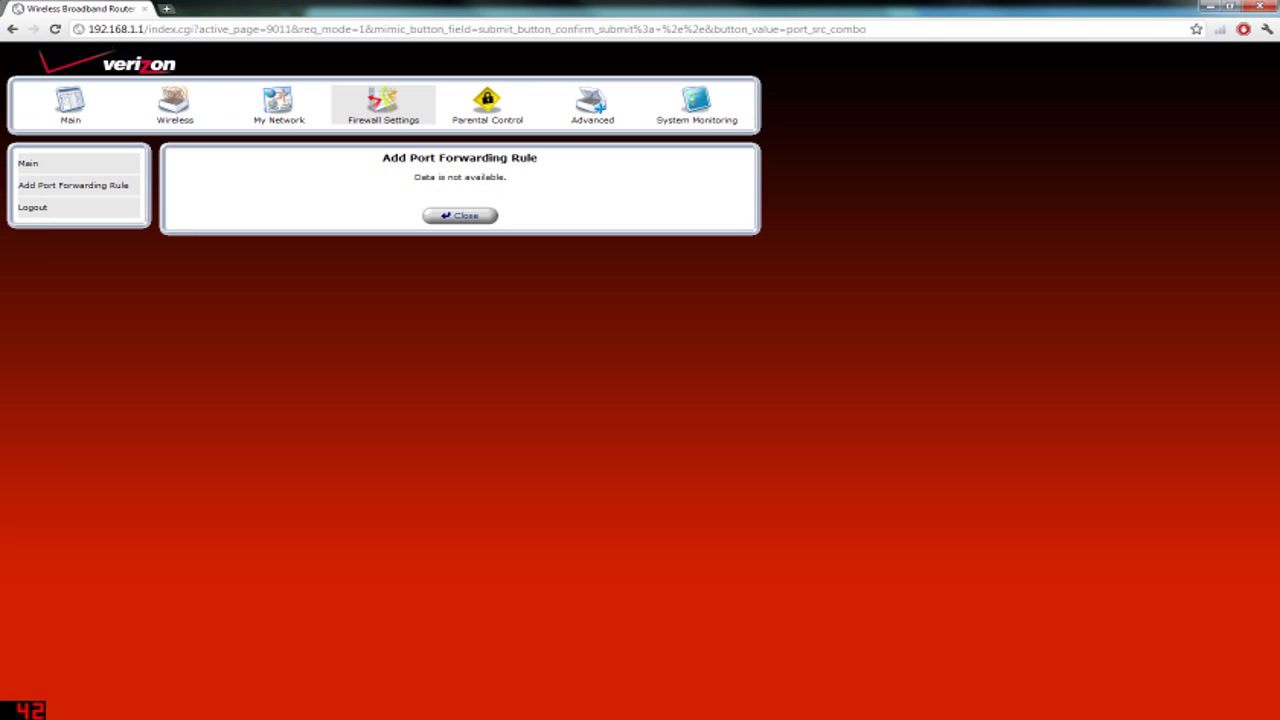
pyautogui.click(70, 115)
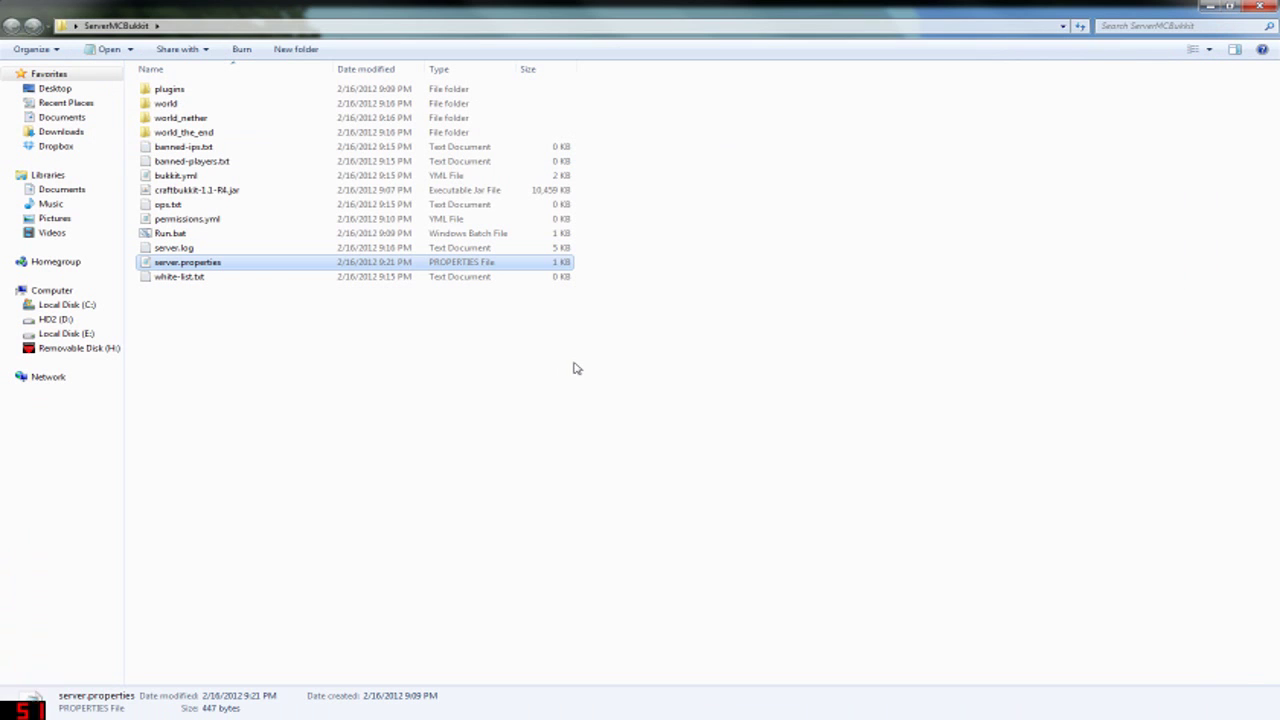
# Delete the IP after server-ip= in server.properties and save the file.
pyautogui.doubleClick(253, 262)
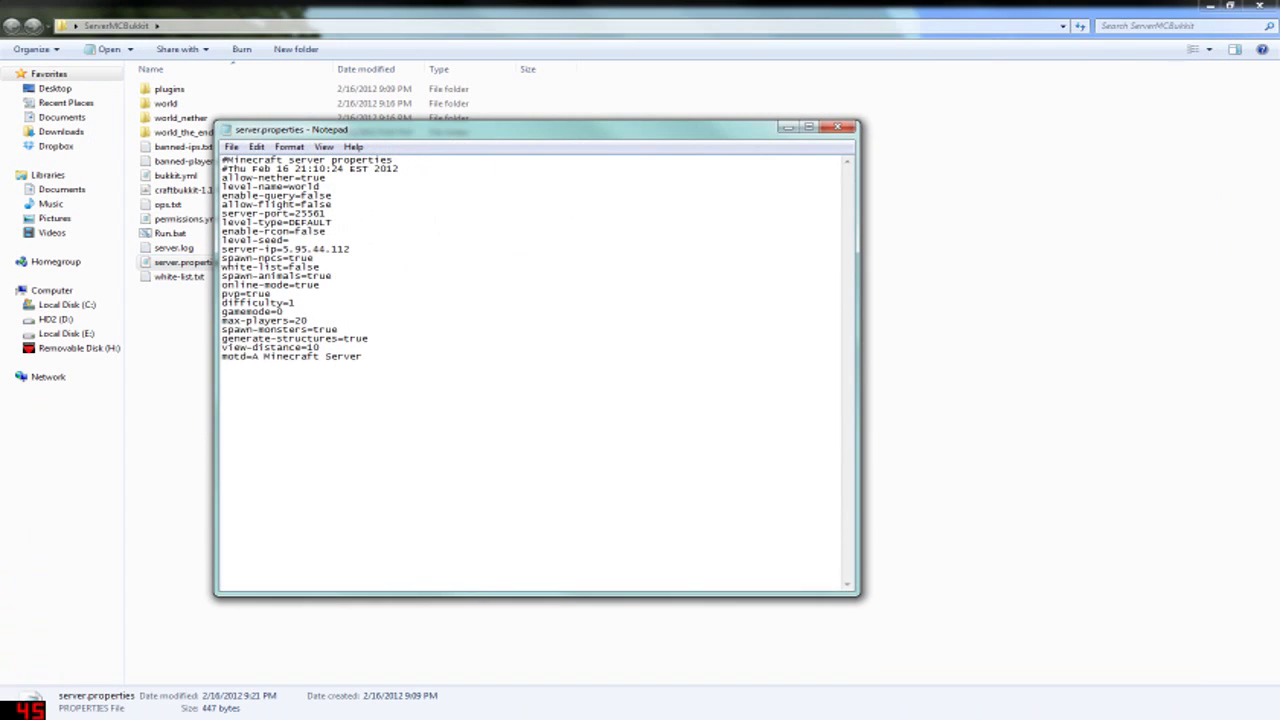
pyautogui.moveTo(350, 249); pyautogui.dragTo(283, 249)
pyautogui.hotkey('ctrl', 'c')
pyautogui.press('BackSpace')
pyautogui.moveTo(284, 249); pyautogui.dragTo(222, 249)
pyautogui.click(284, 249)
pyautogui.click(231, 146)
pyautogui.click(263, 194)
# Close Notepad and minimize the ServerMCBukkit folder window.
pyautogui.moveTo(284, 249); pyautogui.dragTo(222, 249)
pyautogui.click(284, 249)
pyautogui.moveTo(362, 356); pyautogui.dragTo(222, 222)
pyautogui.click(320, 285)
pyautogui.click(848, 127)
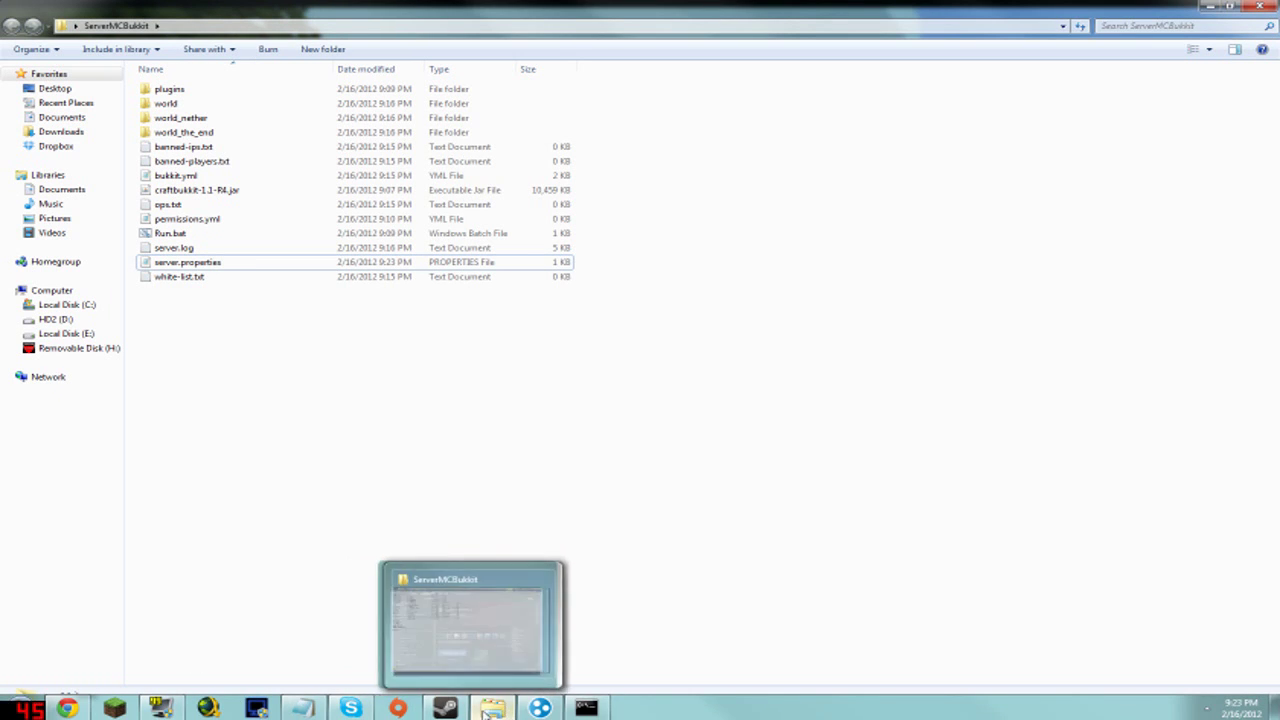
pyautogui.click(488, 711)
# Close leftover Notepad, minimize Command Prompt, check Hamachi, then return to the ServerMCBukkit folder.
pyautogui.click(838, 127)
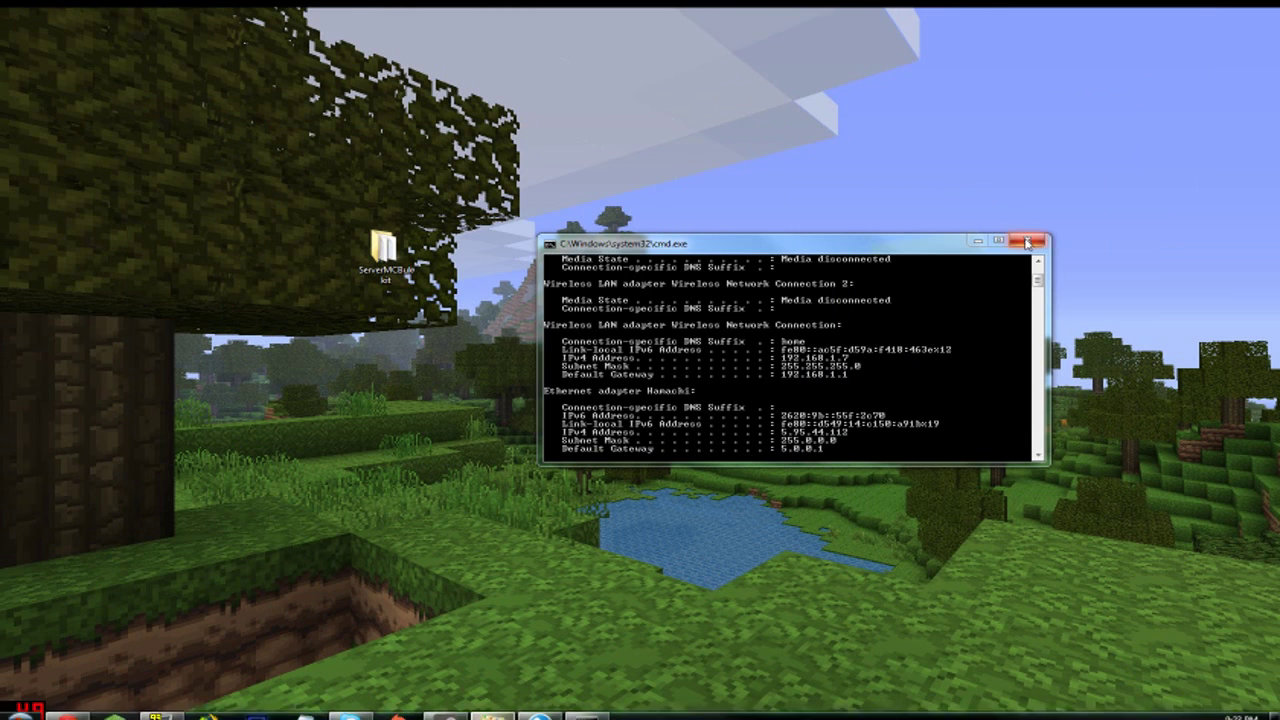
pyautogui.click(540, 711)
pyautogui.click(517, 711)
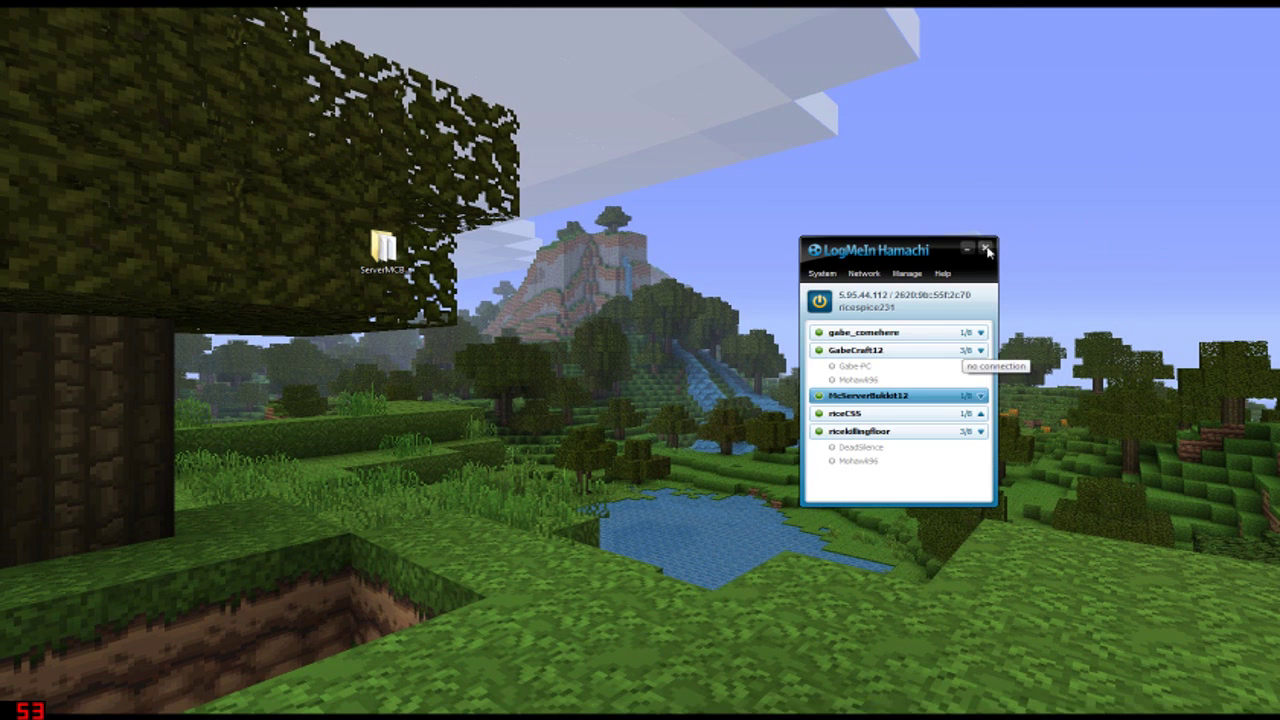
pyautogui.click(492, 708)
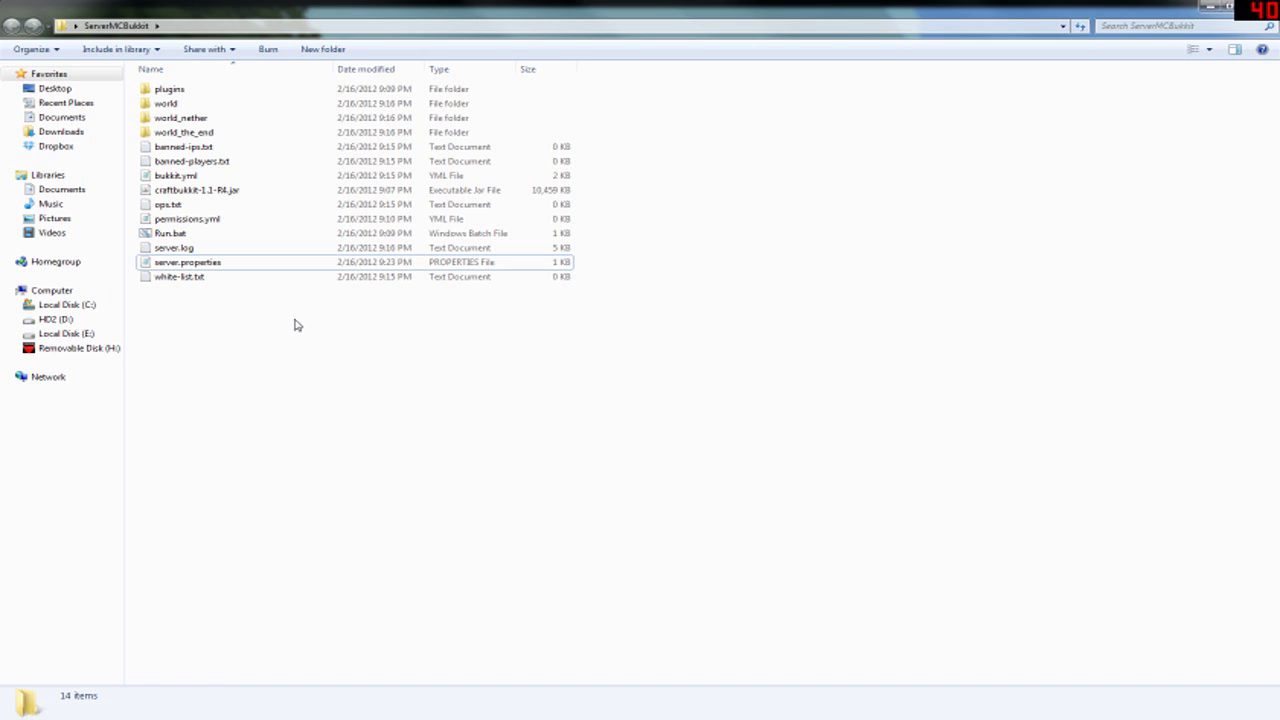
# Load ipchicken.com in a new Chrome tab to see the public IP address.
pyautogui.click(240, 263)
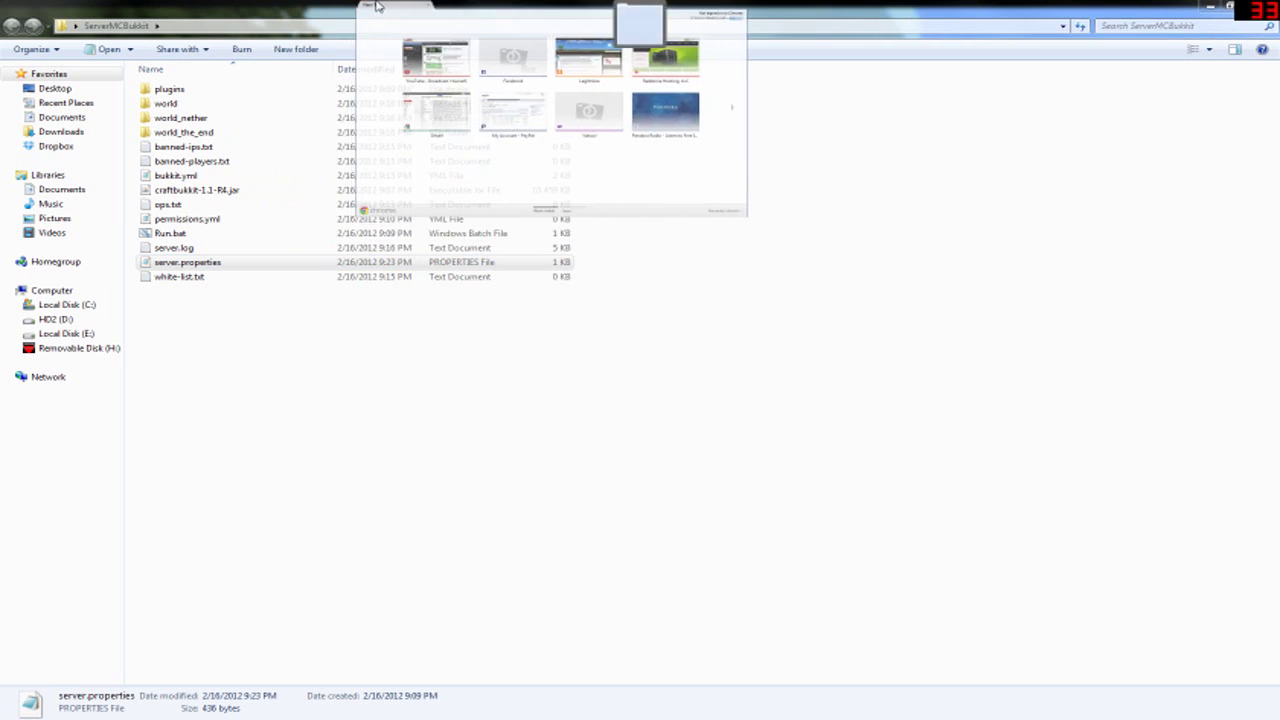
pyautogui.click(380, 6)
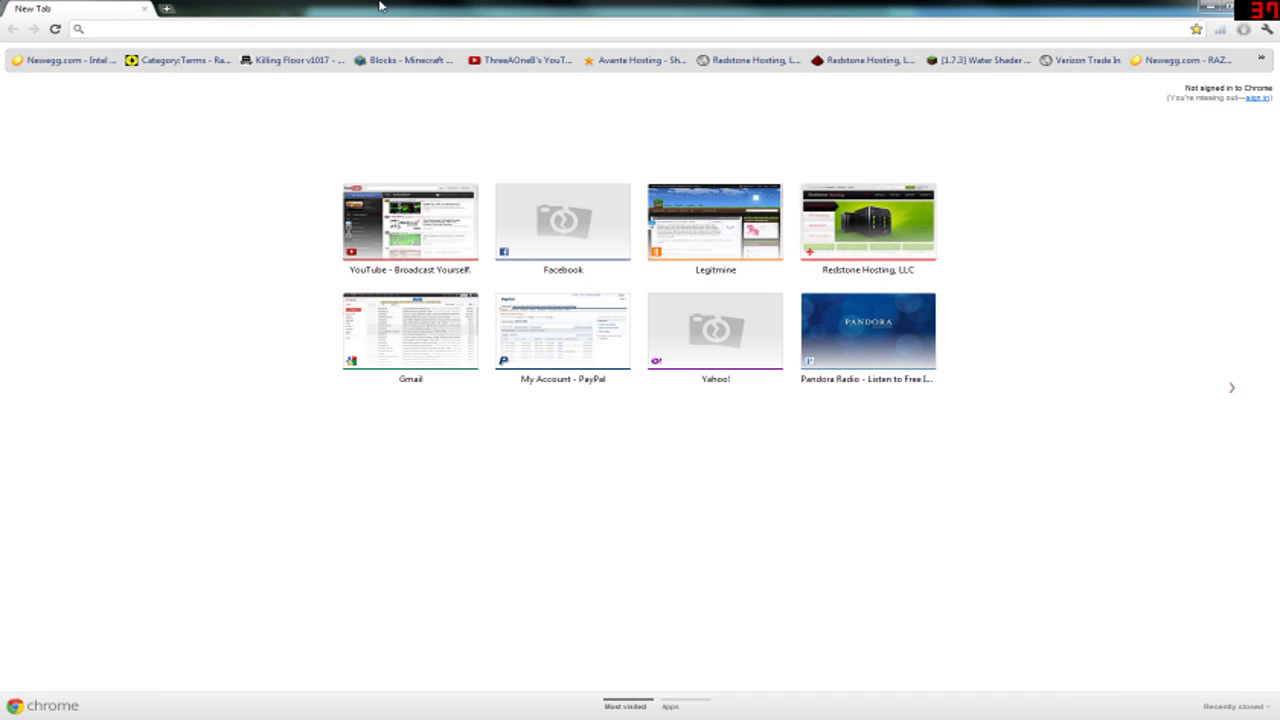
pyautogui.write('ipchicken.co')
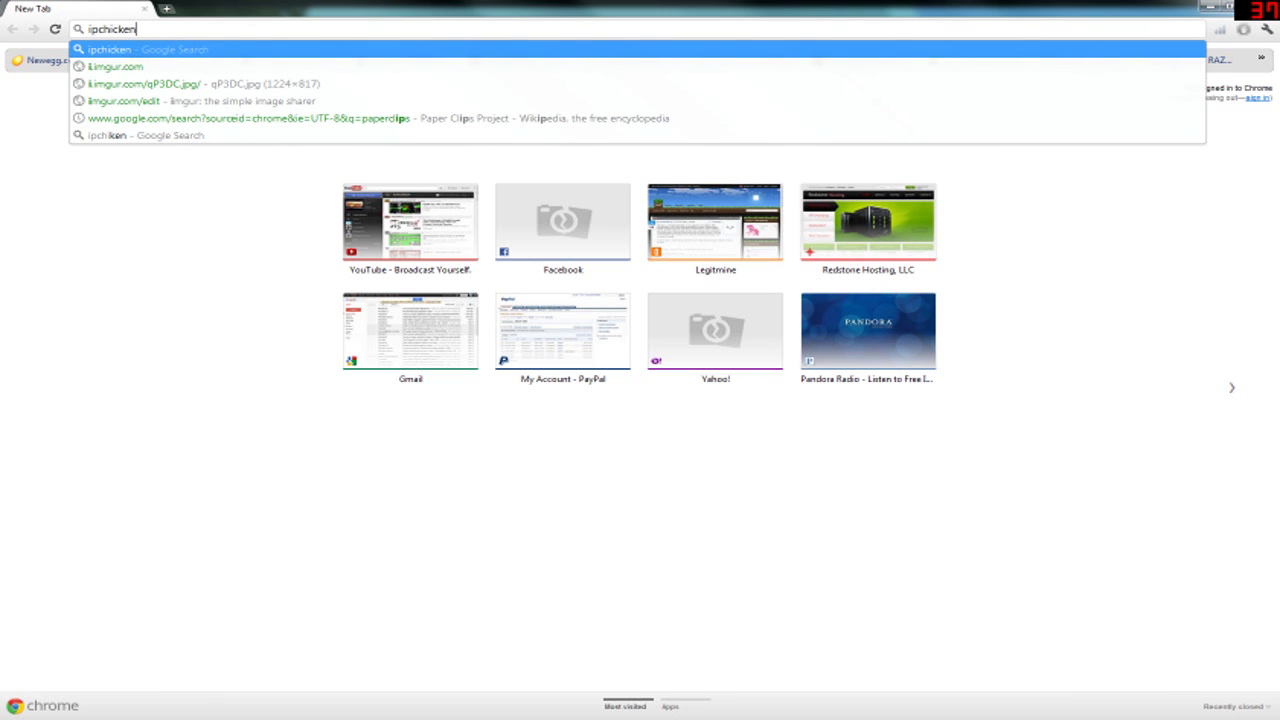
pyautogui.write('m')
pyautogui.press('Return')
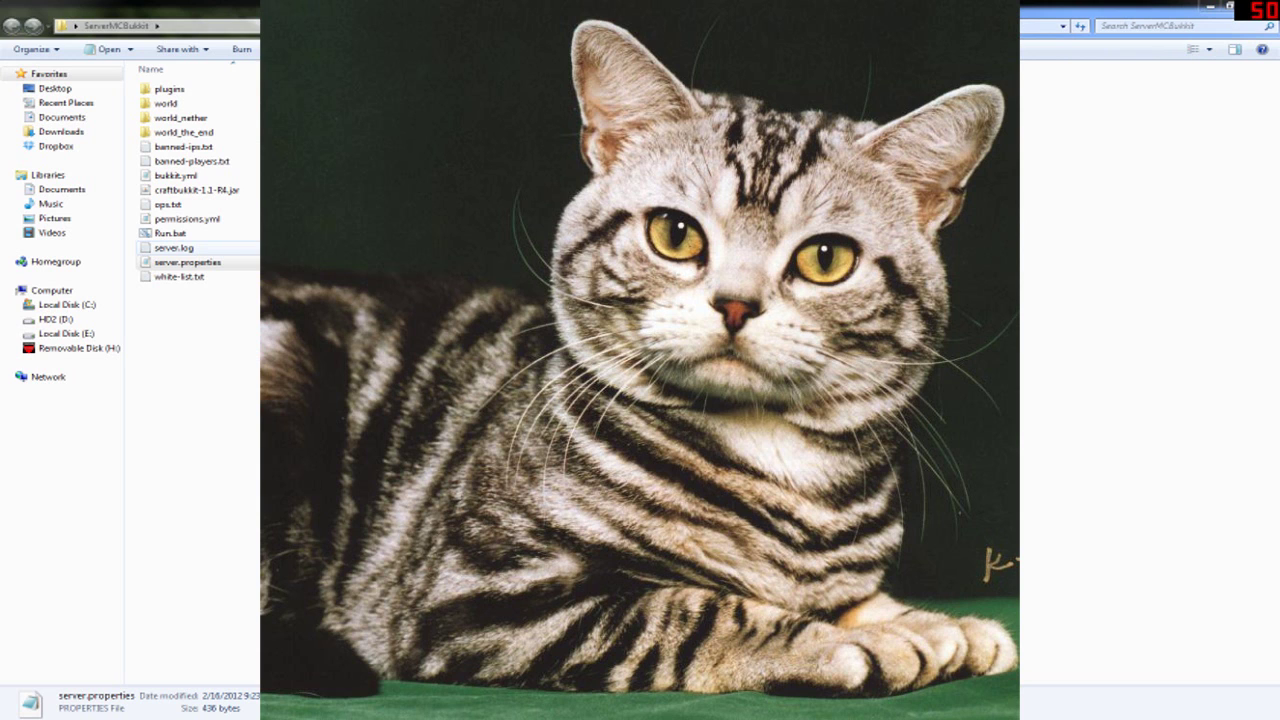
# Run Run.bat from the ServerMCBukkit folder so the CraftBukkit console reports the server running on port 25561.
pyautogui.click(1210, 6)
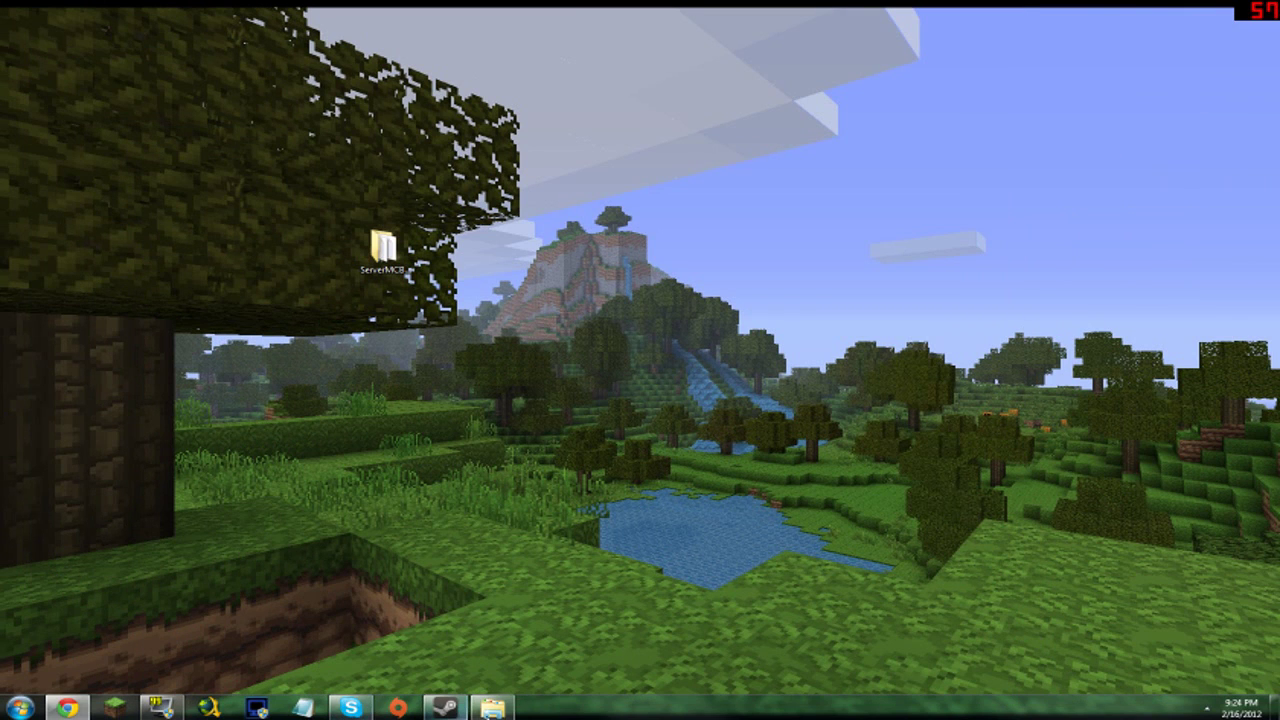
pyautogui.click(492, 708)
pyautogui.doubleClick(214, 231)
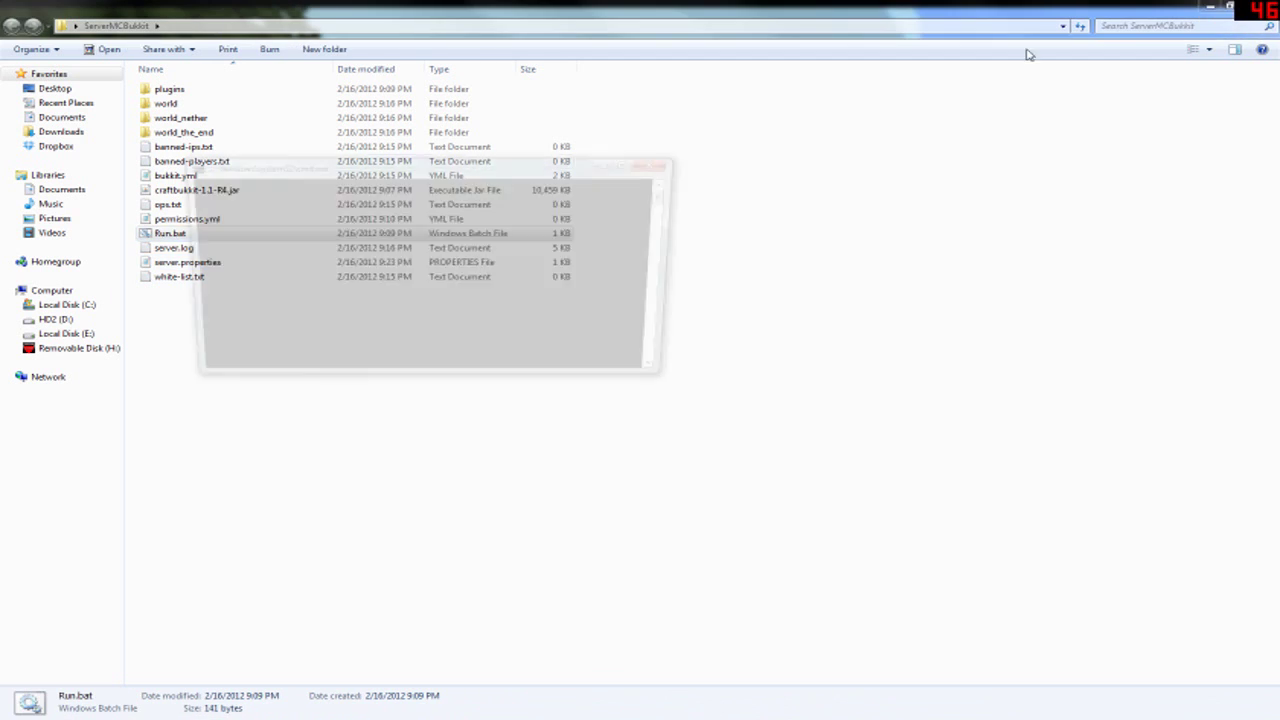
pyautogui.click(1210, 6)
pyautogui.moveTo(125, 712)
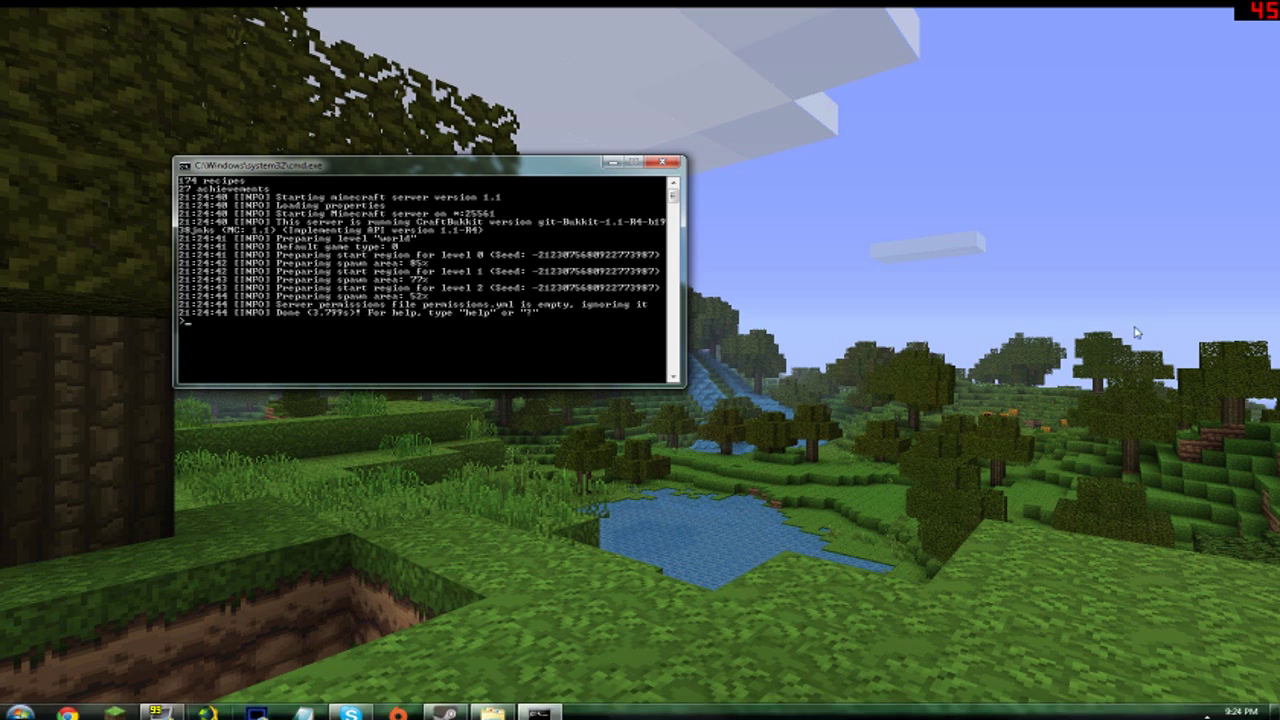
# Log in through the Minecraft launcher and go to the Multiplayer server list.
pyautogui.click(1206, 709)
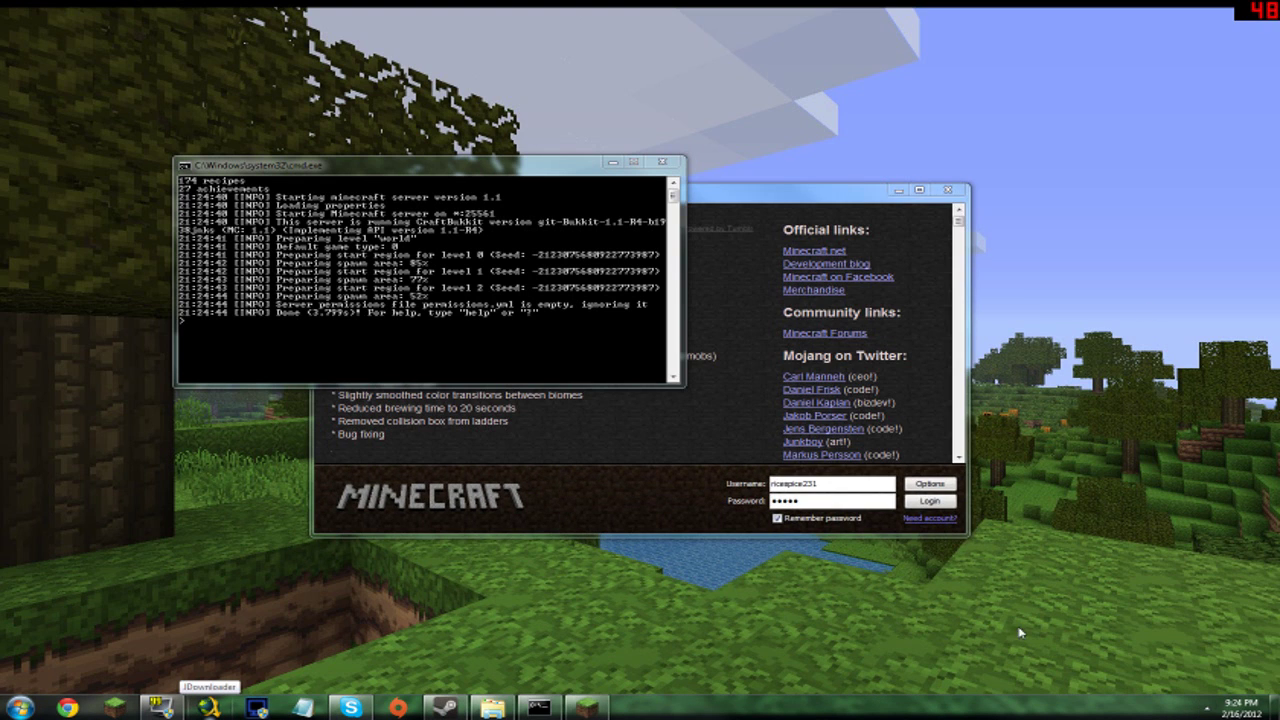
pyautogui.press('Return')
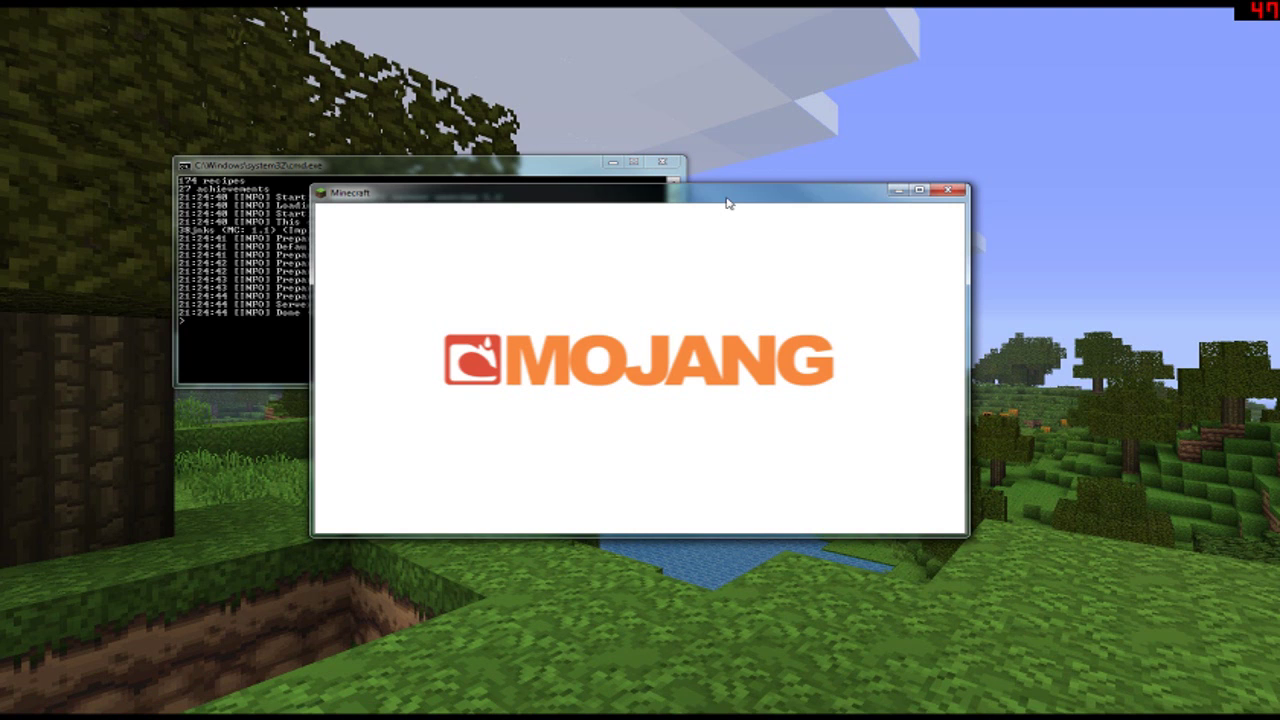
pyautogui.click(655, 395)
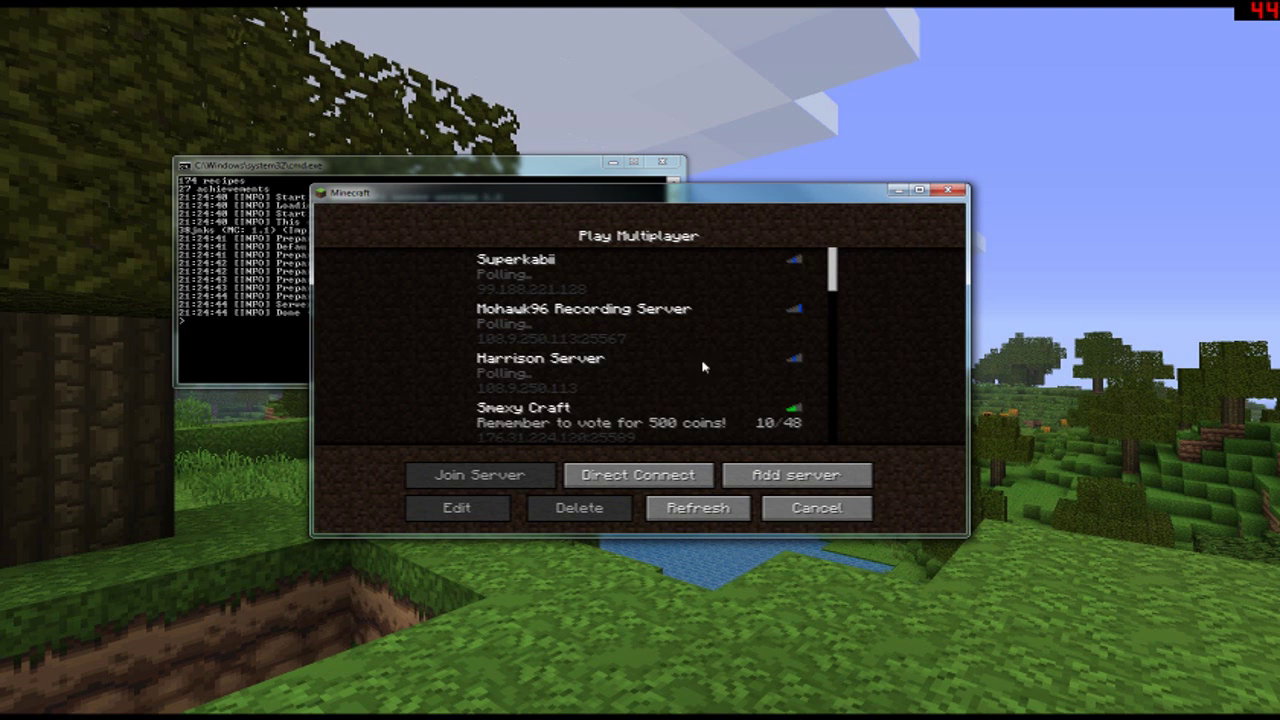
pyautogui.scroll(-3, 786, 349)
# Use Direct Connect and paste the server address into Server Address.
pyautogui.click(814, 489)
pyautogui.click(766, 480)
pyautogui.click(703, 474)
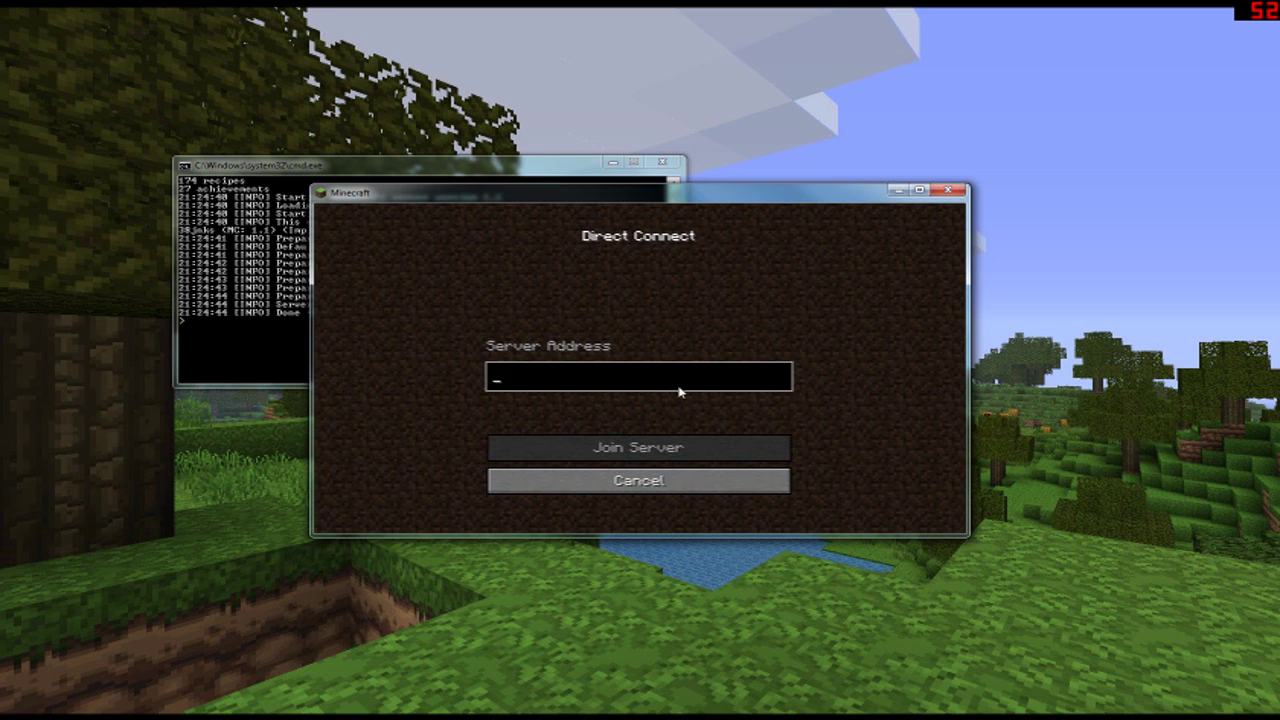
pyautogui.hotkey('ctrl', 'v')
pyautogui.press('BackSpace')
pyautogui.press('BackSpace')
pyautogui.press('BackSpace')
pyautogui.press('BackSpace')
pyautogui.press('BackSpace')
pyautogui.press('BackSpace')
pyautogui.press('BackSpace')
pyautogui.press('BackSpace')
pyautogui.press('BackSpace')
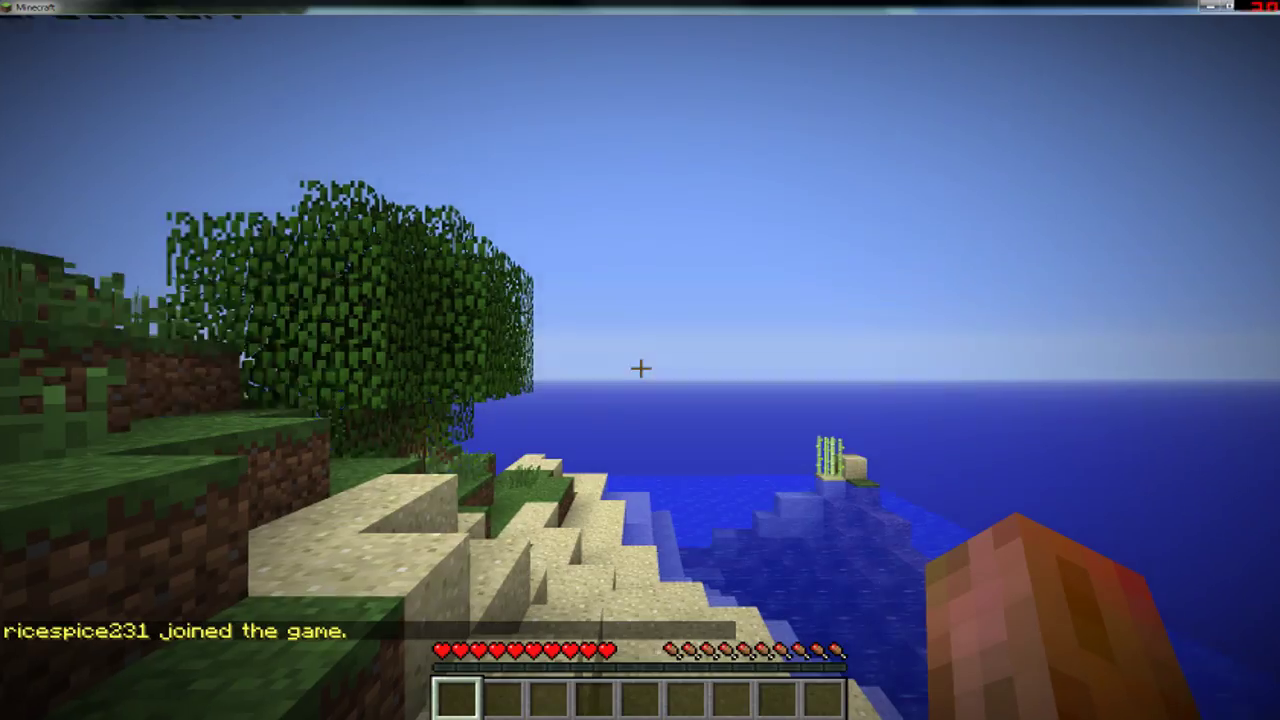
# Walk forward through the forest and break a grass block into dirt.
pyautogui.press('w')
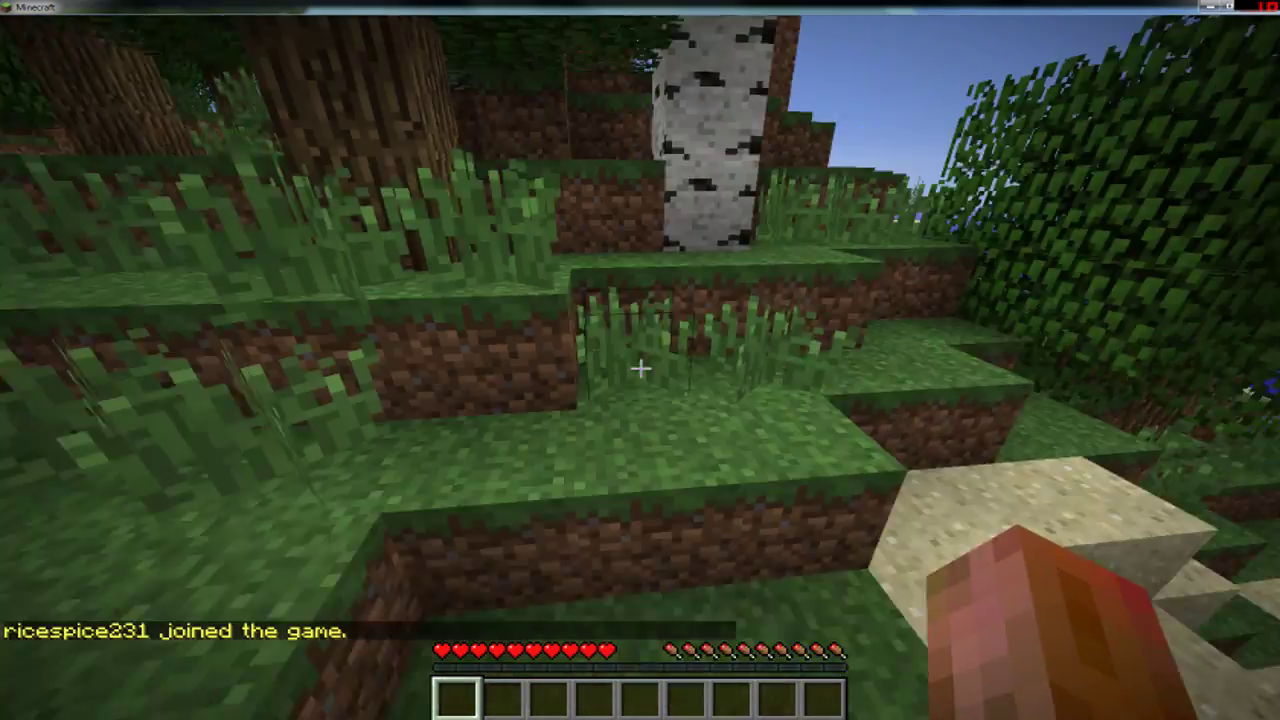
pyautogui.press('w')
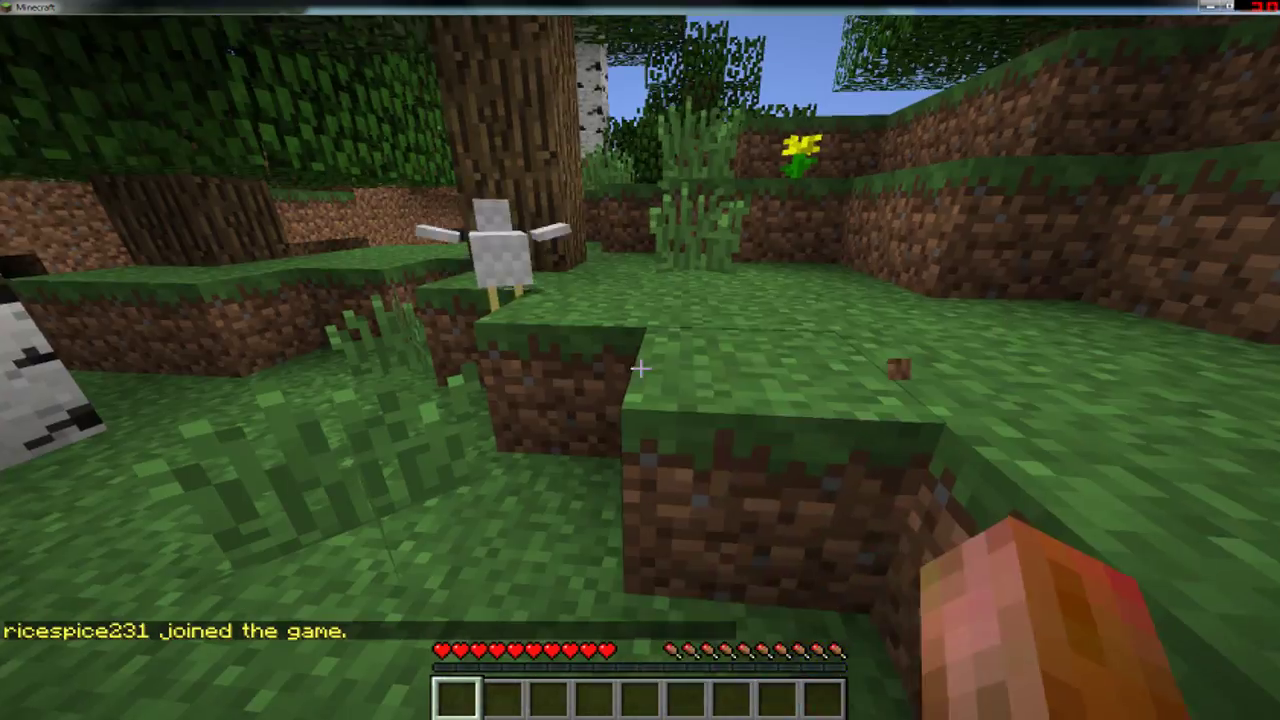
pyautogui.click(640, 368)
pyautogui.click(640, 368)
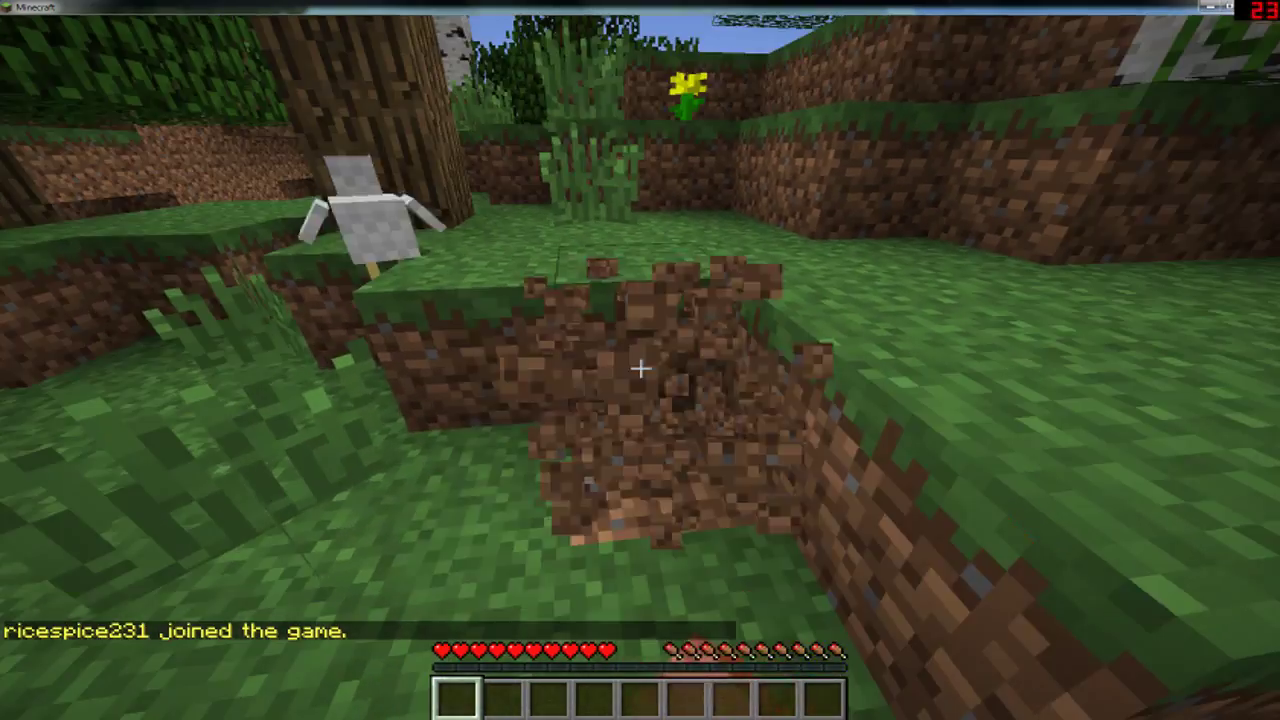
# Head over the hill down to the beach and dig up a sand block.
pyautogui.press('w')
pyautogui.press('w')
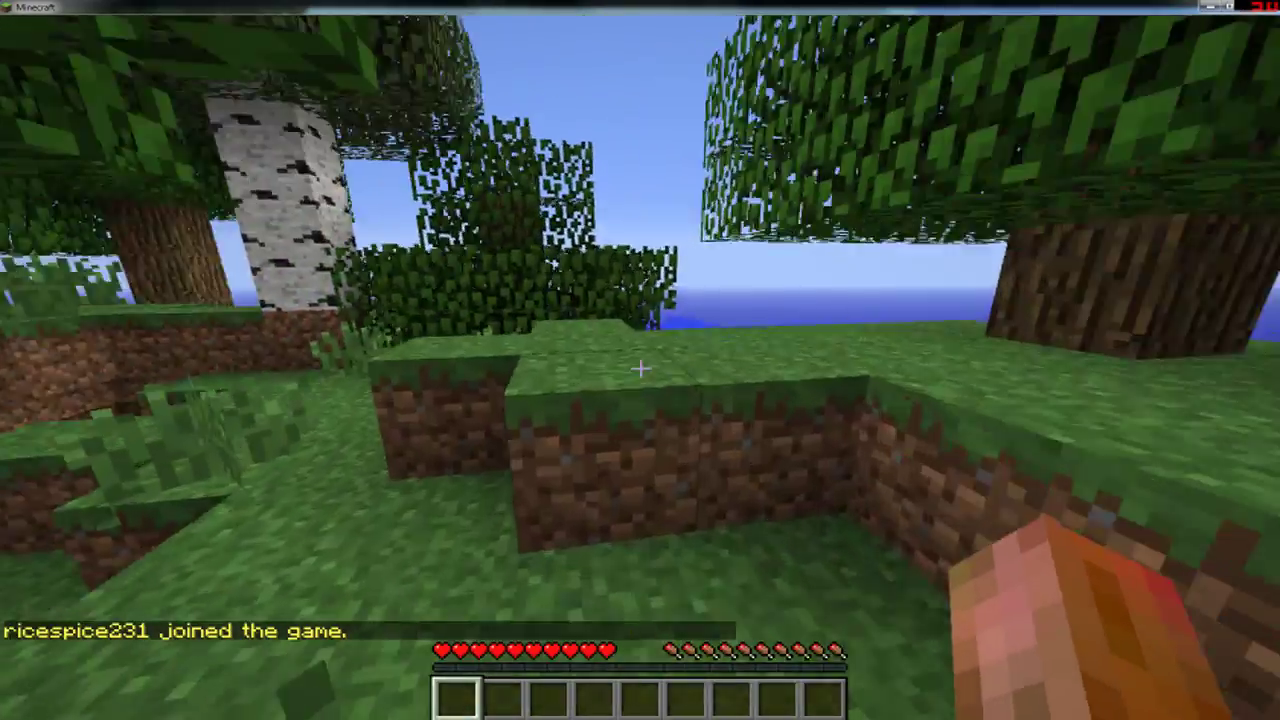
pyautogui.press('space')
pyautogui.press('w')
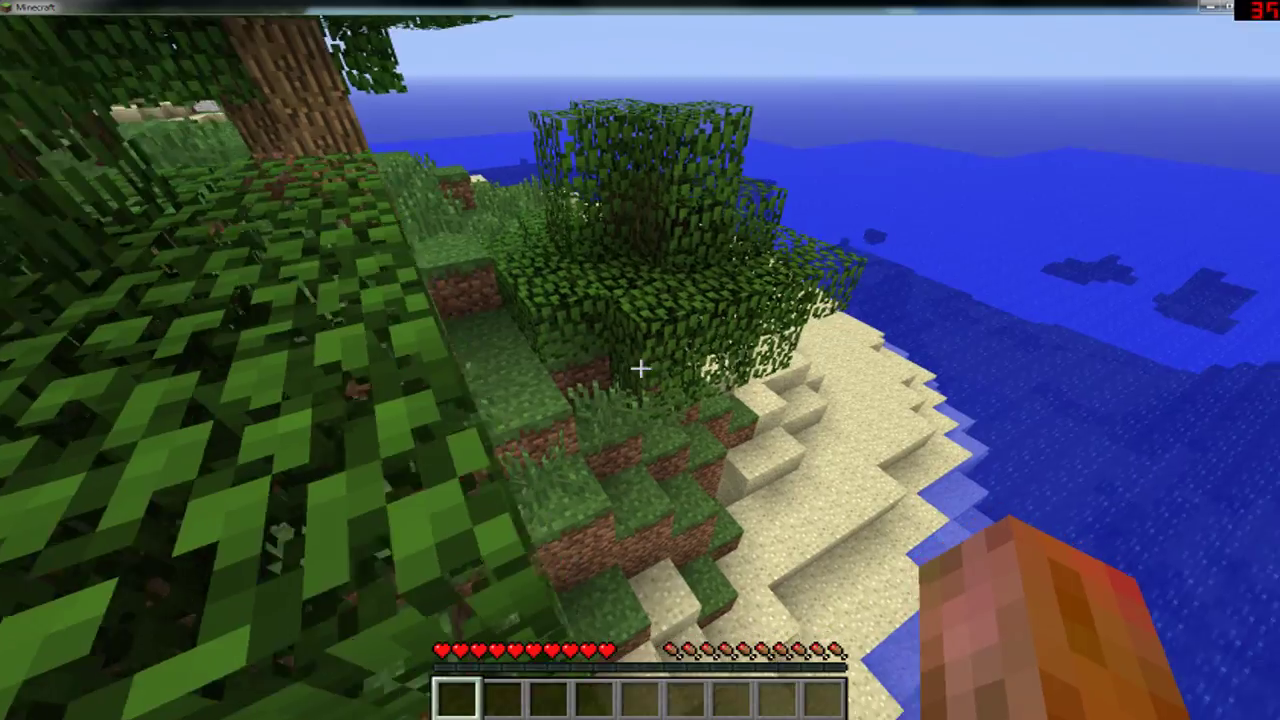
pyautogui.press('w')
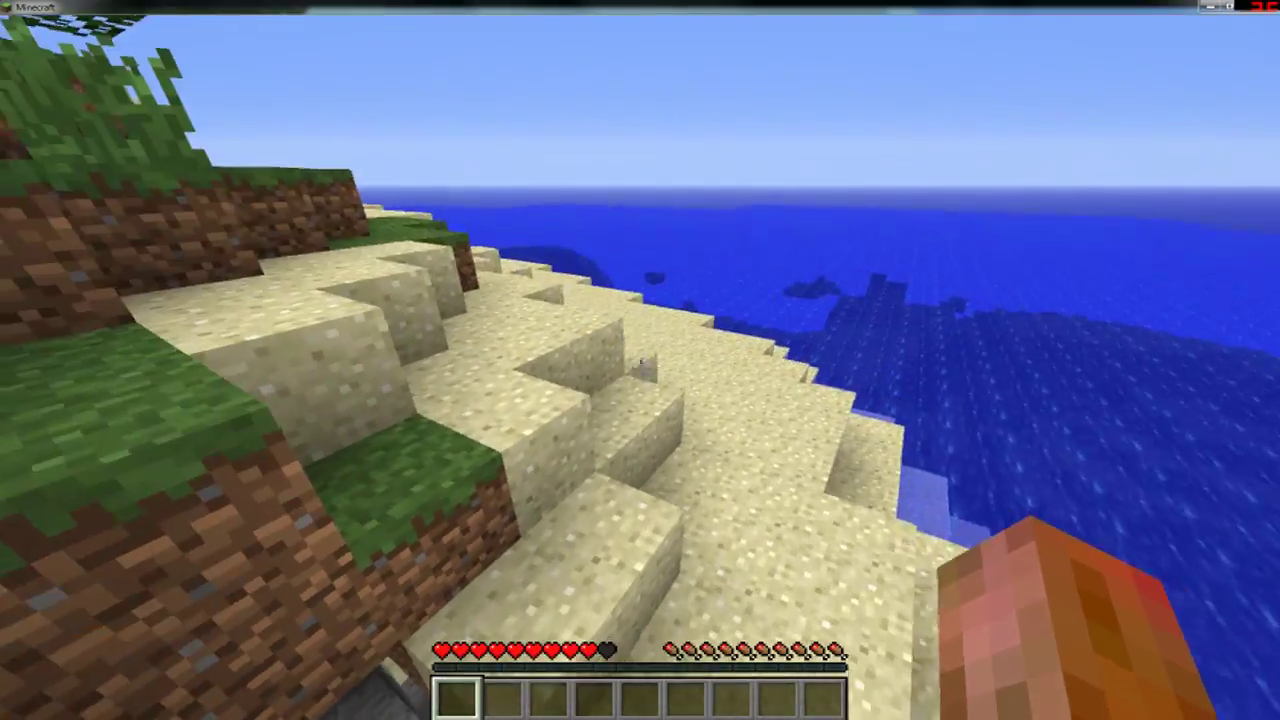
pyautogui.press('w')
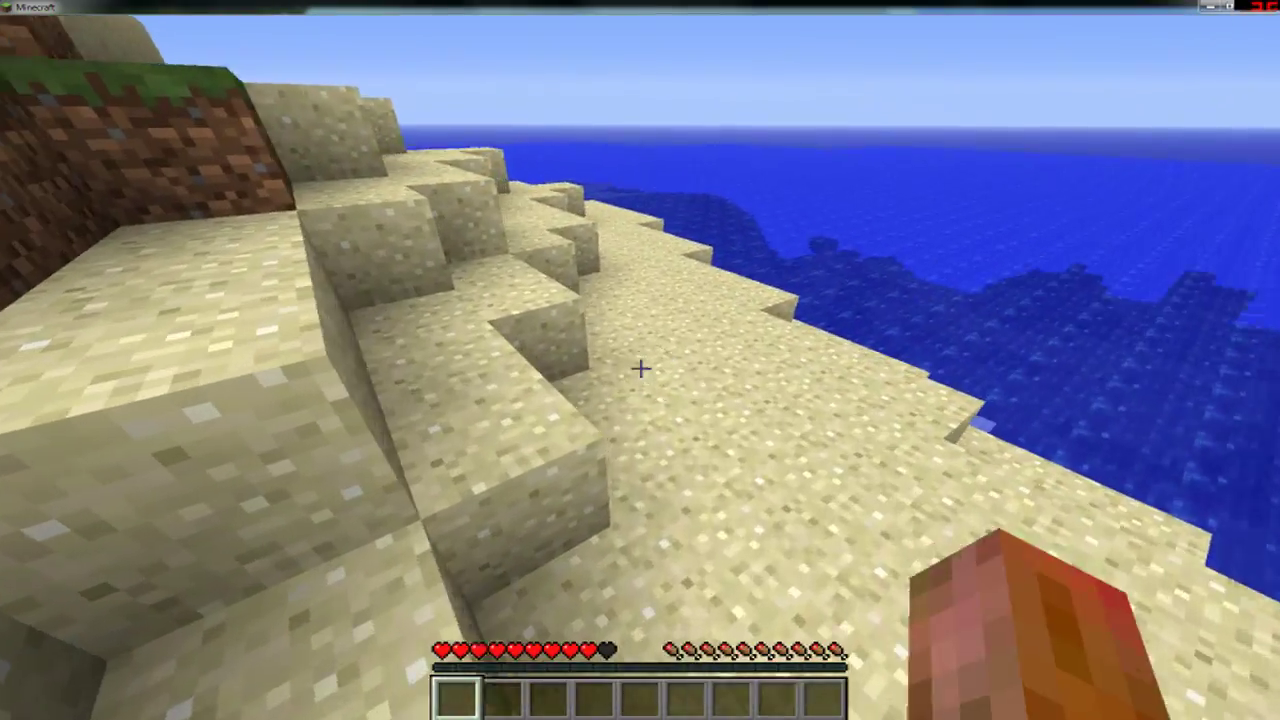
pyautogui.click(640, 368)
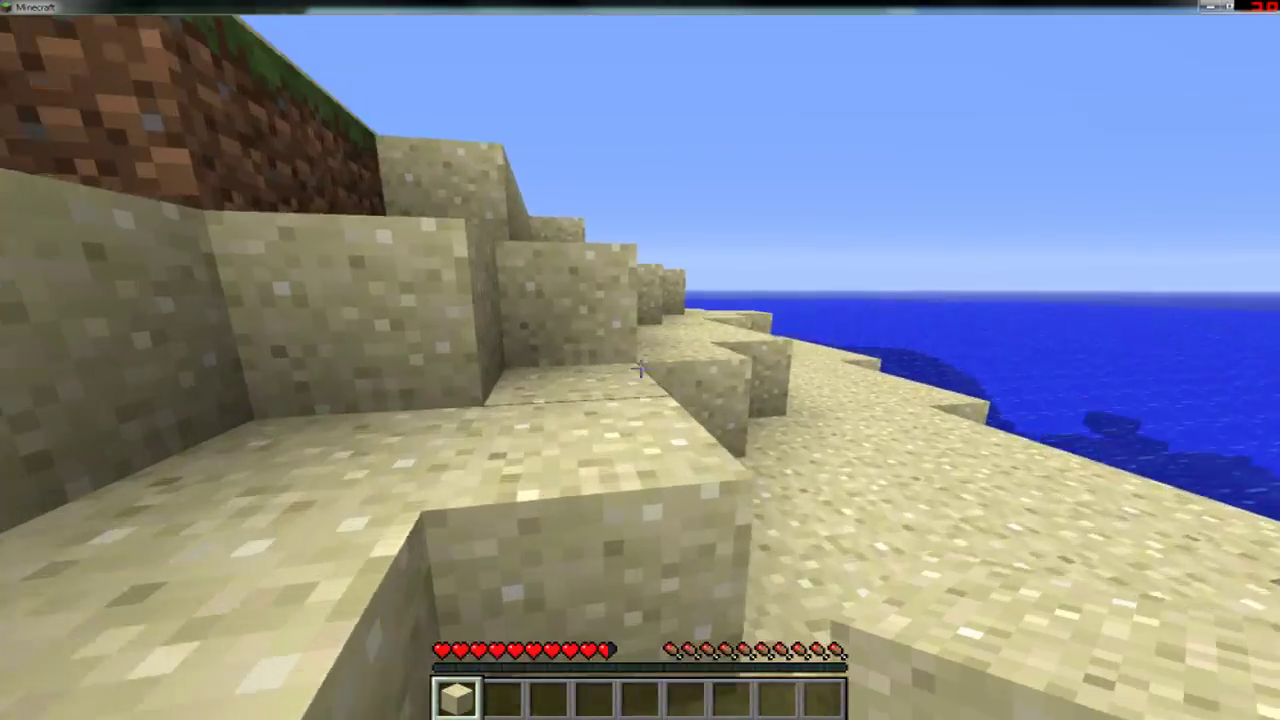
# Cycle through the hotbar slots with the scroll wheel to find the collected sand.
pyautogui.scroll(1, 640, 368)
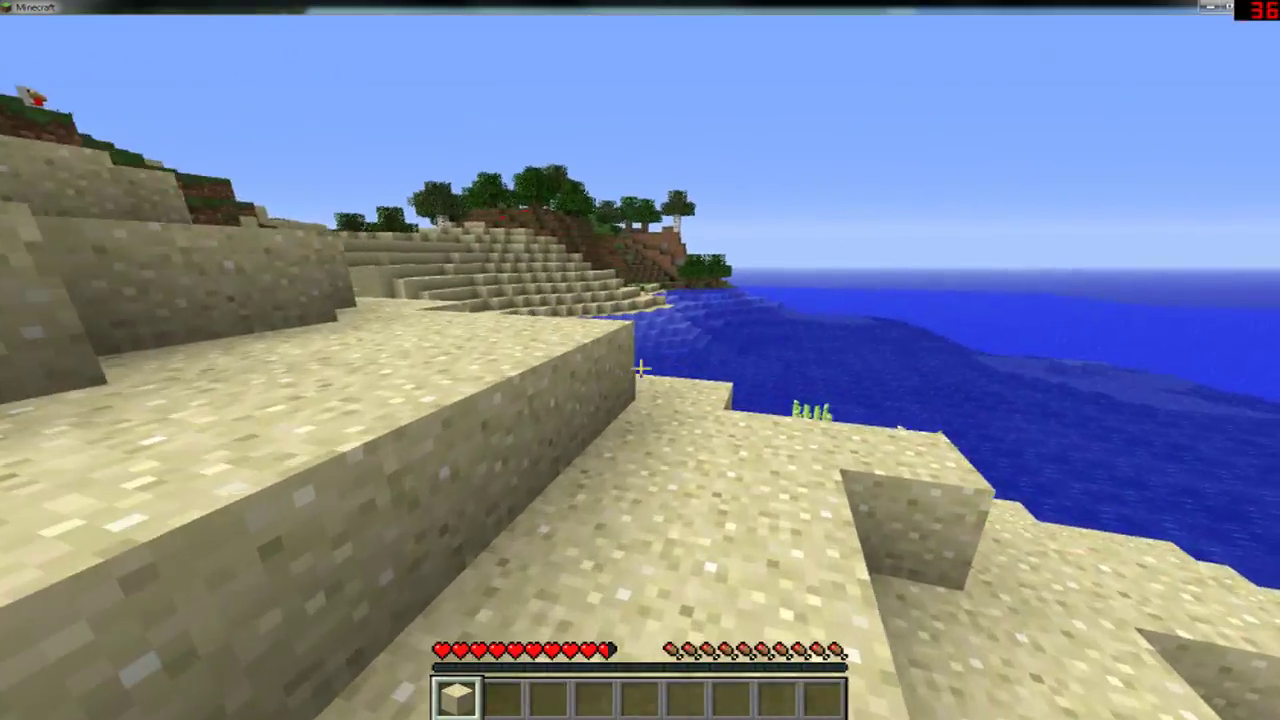
pyautogui.scroll(-1, 640, 368)
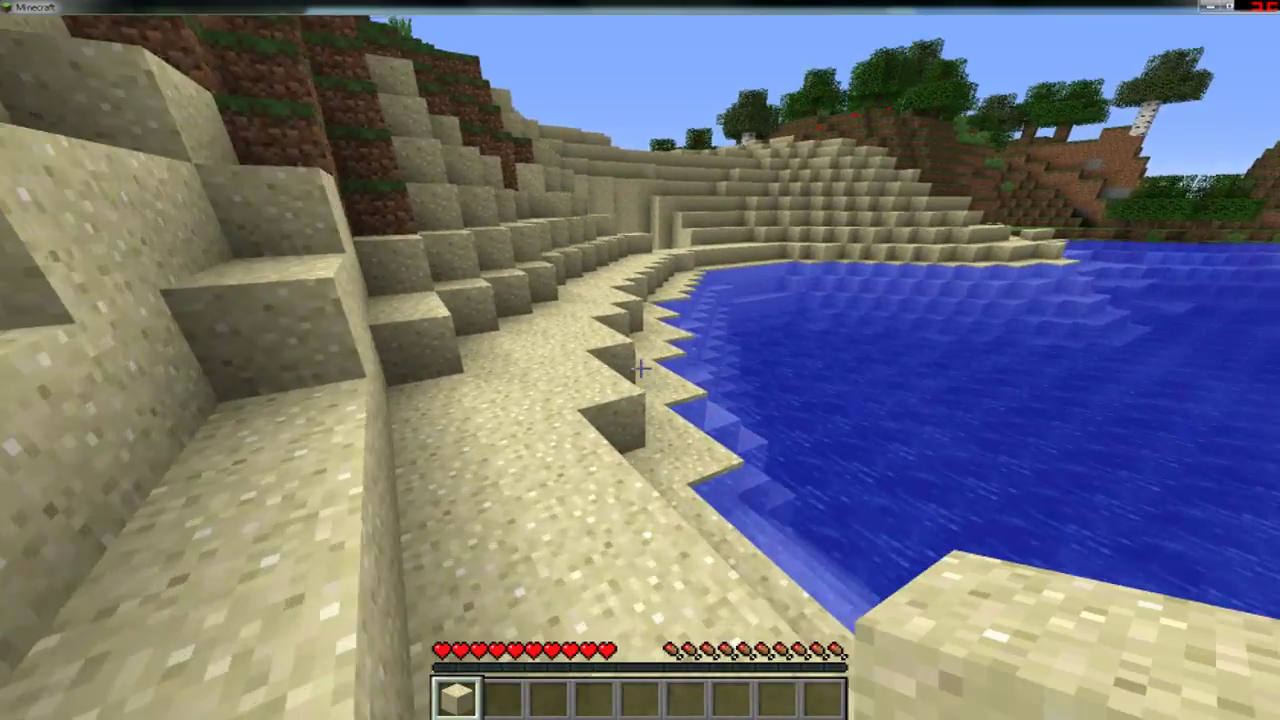
pyautogui.scroll(-1, 640, 368)
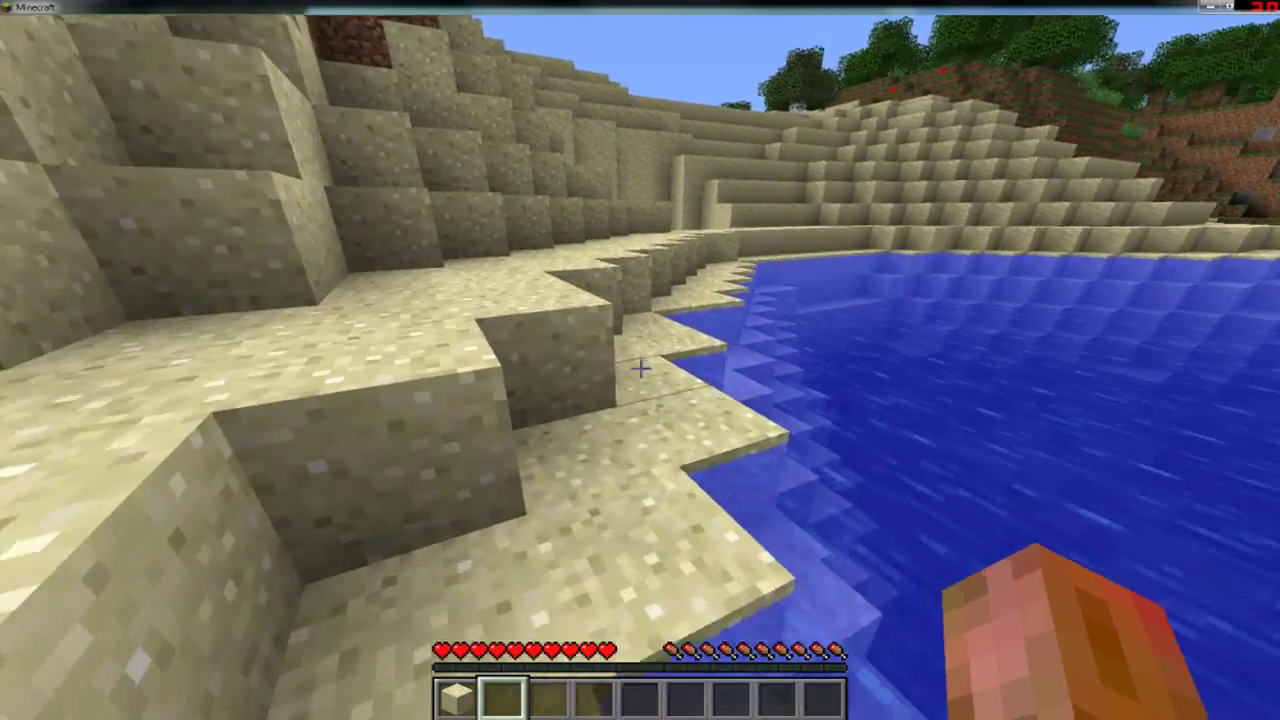
pyautogui.scroll(-1, 640, 368)
pyautogui.scroll(1, 640, 368)
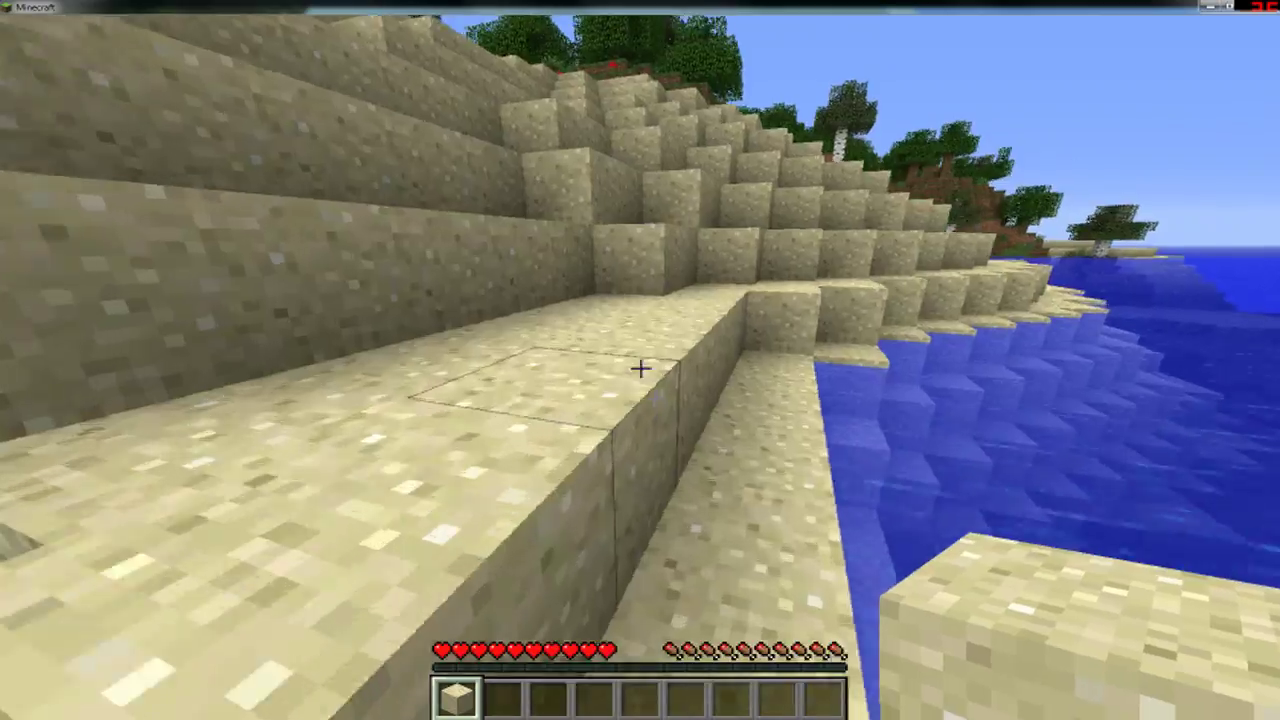
pyautogui.scroll(-1, 640, 368)
pyautogui.scroll(1, 640, 368)
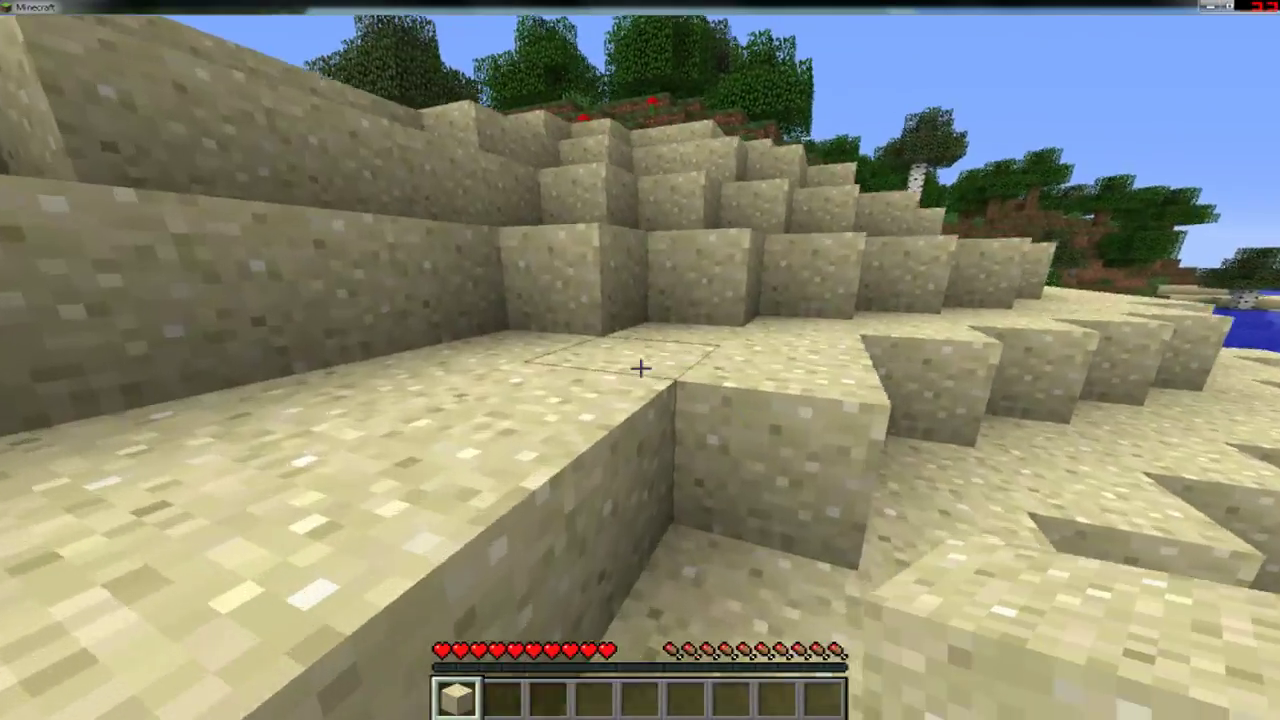
pyautogui.scroll(-1, 640, 368)
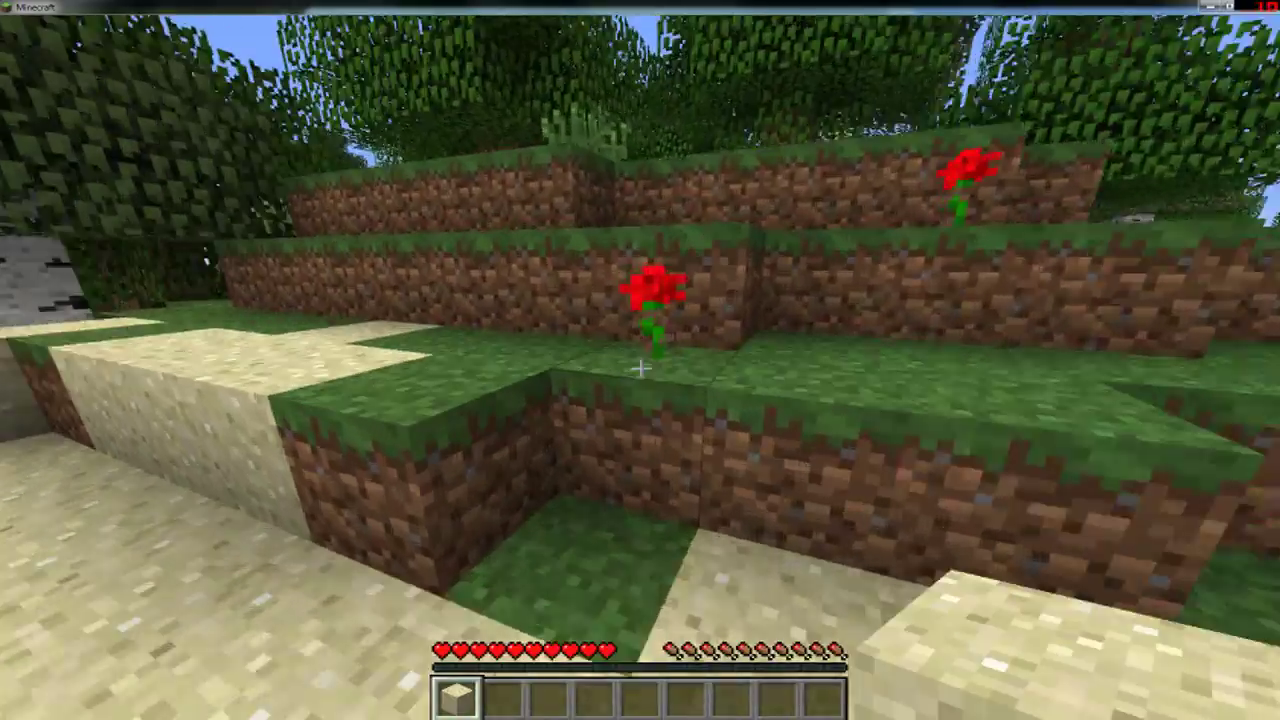
pyautogui.scroll(1, 640, 368)
pyautogui.scroll(-1, 640, 368)
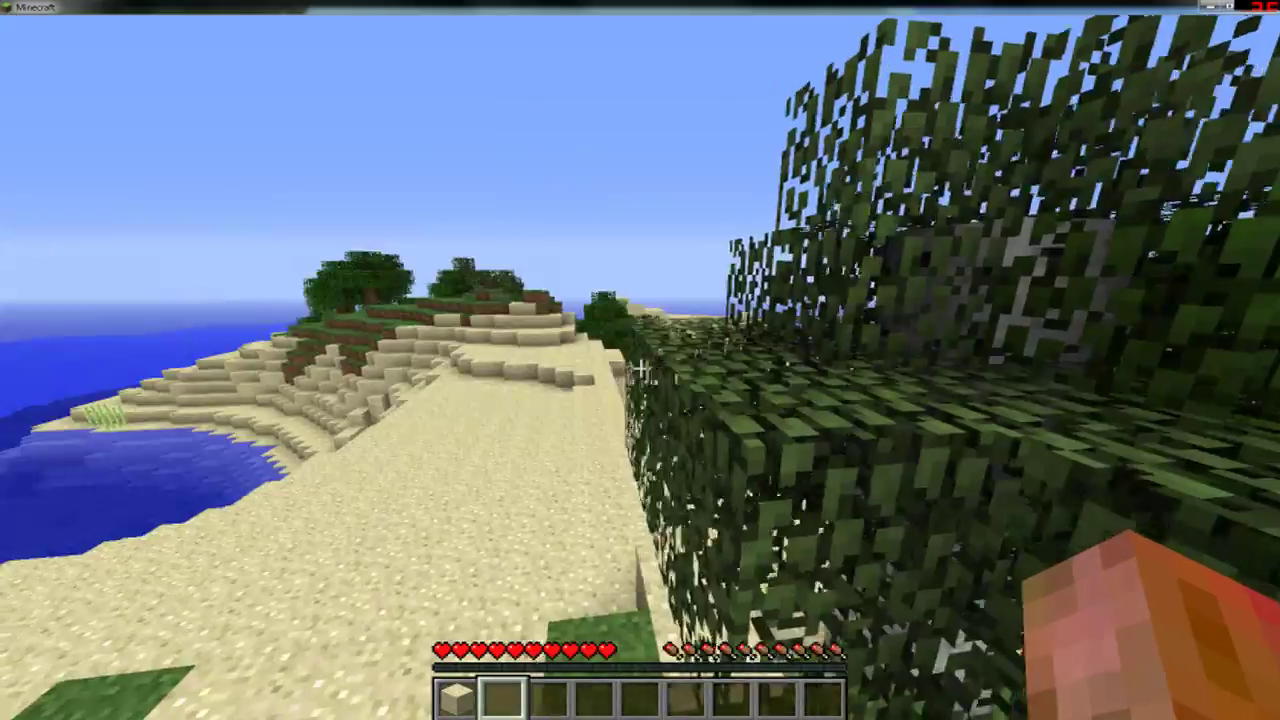